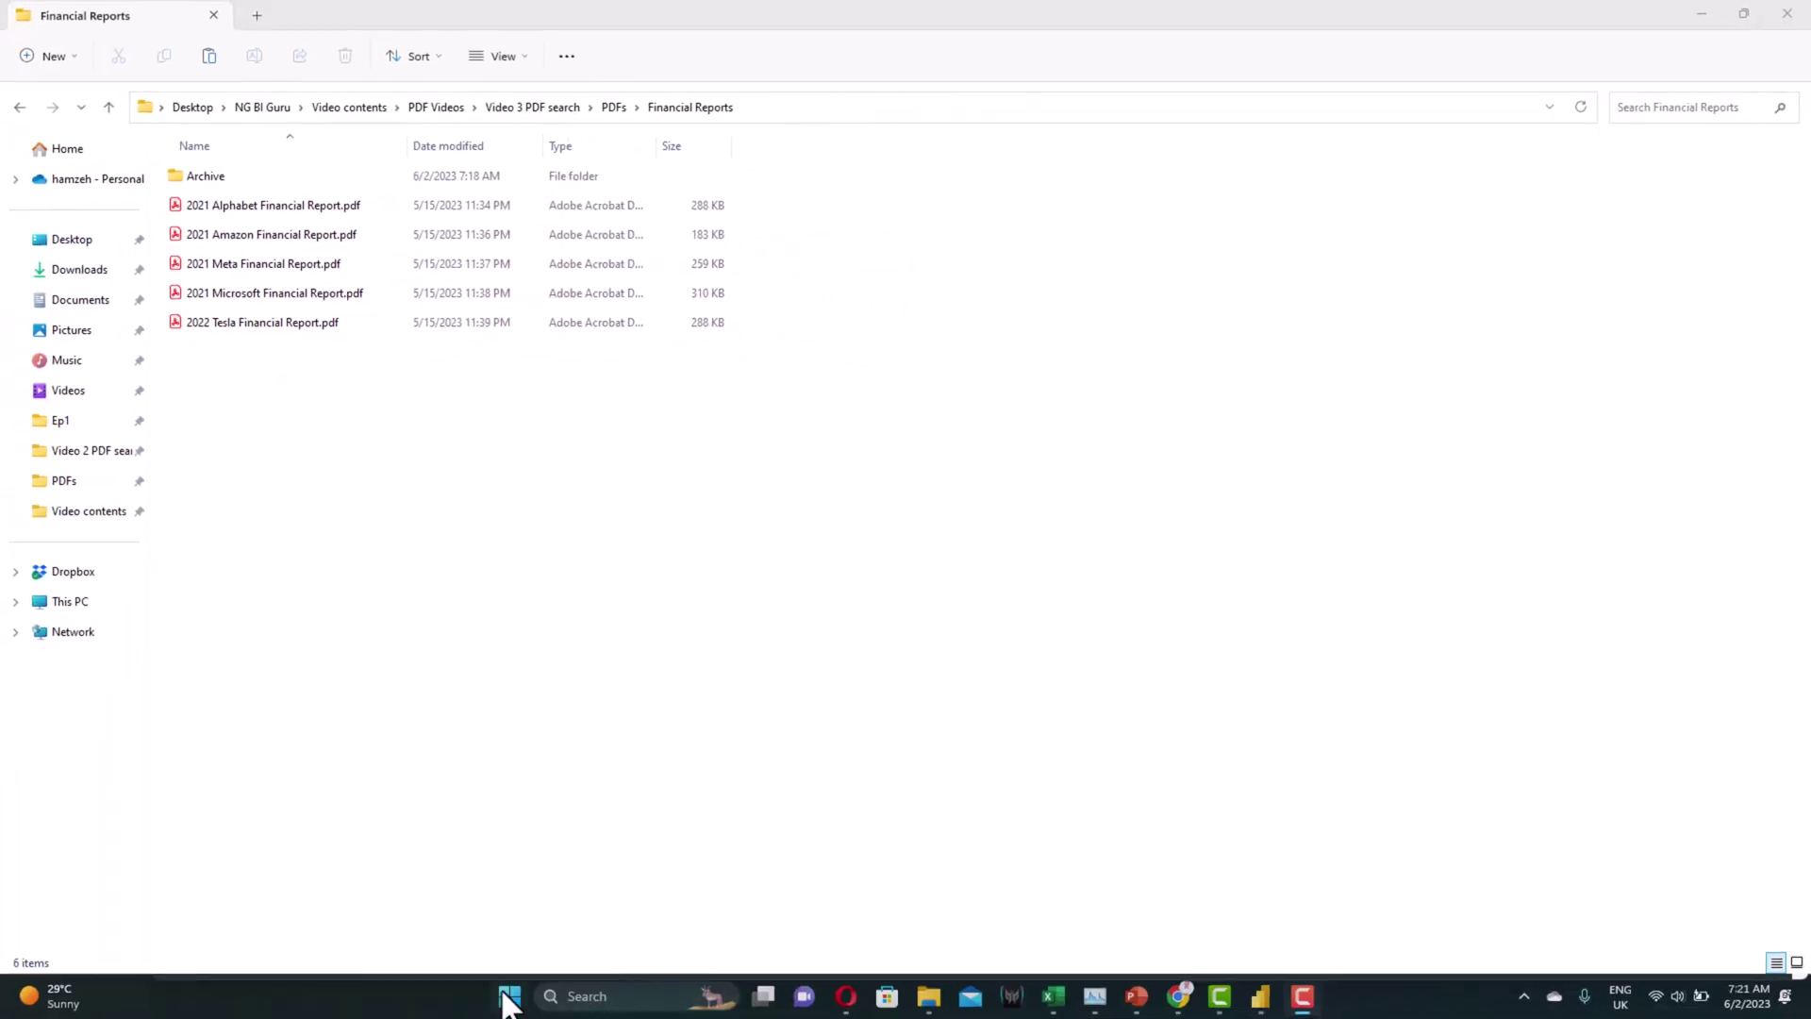
Step: Launch the Python IDLE shell
left_click(510, 996)
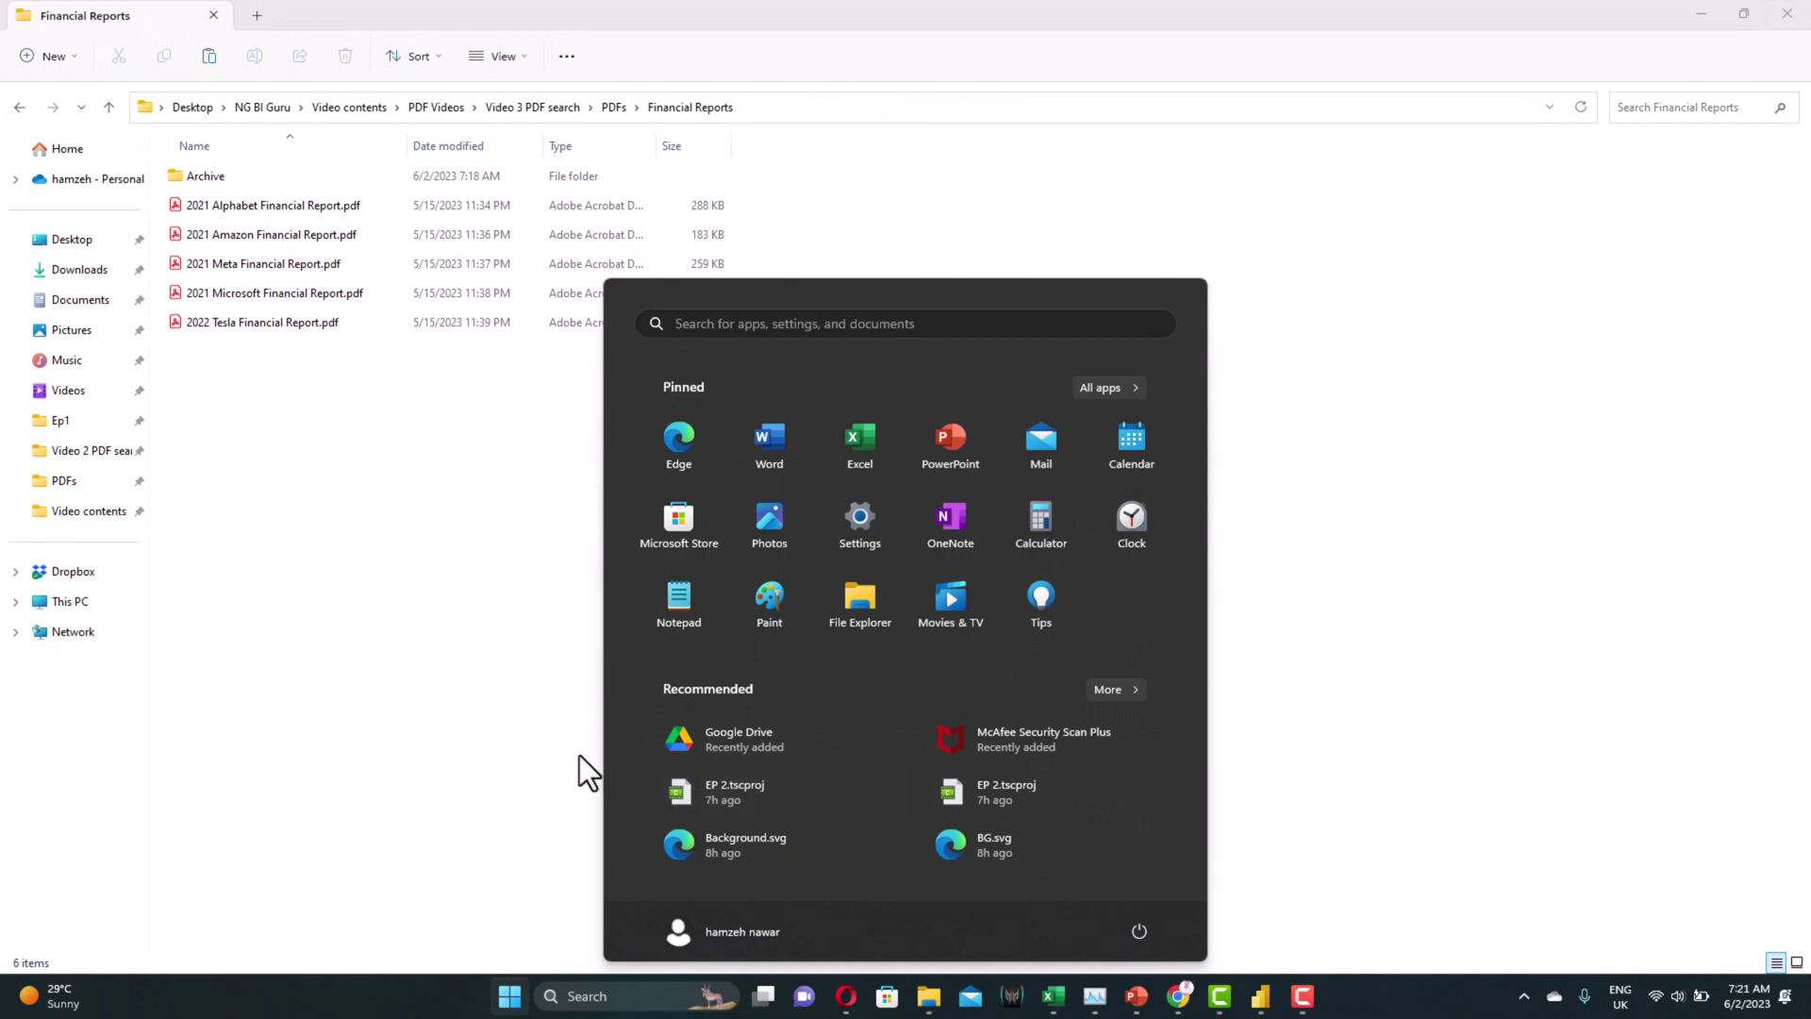
type("idl")
key("Return")
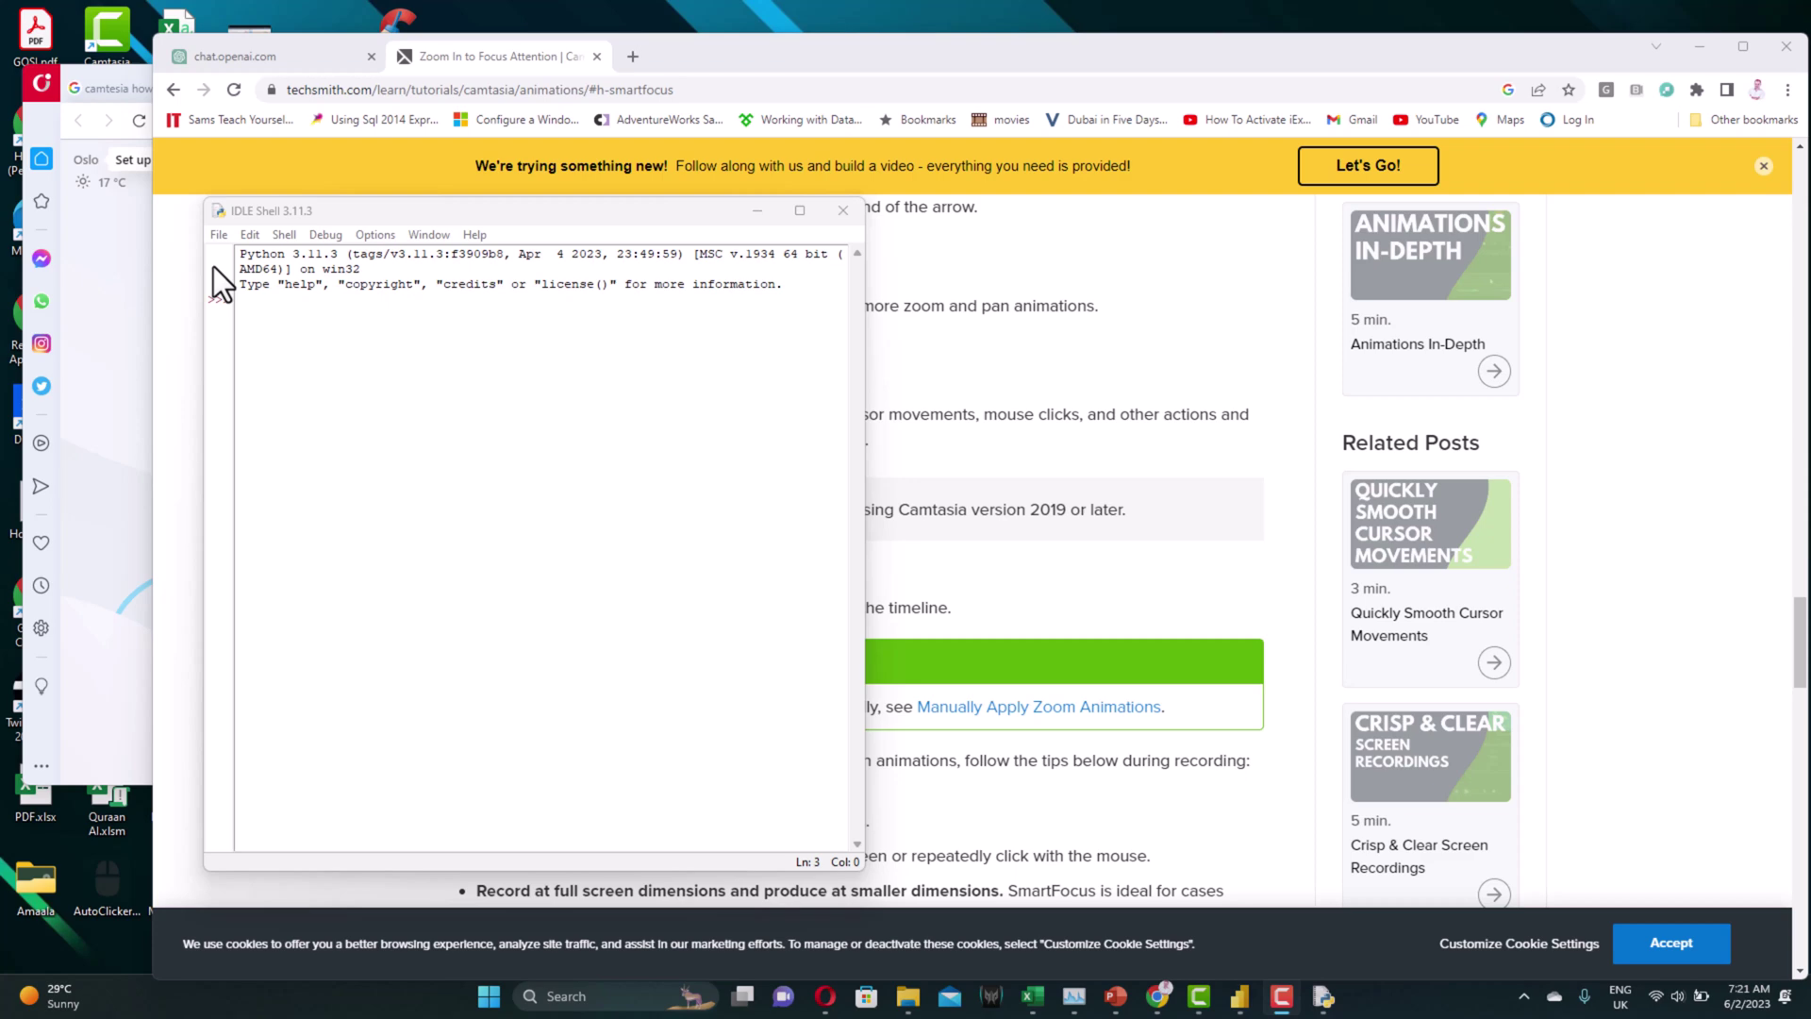
Step: Open the Full code.py script from the Video 3 PDF search folder in IDLE and maximize its editor window
left_click(217, 236)
left_click(251, 277)
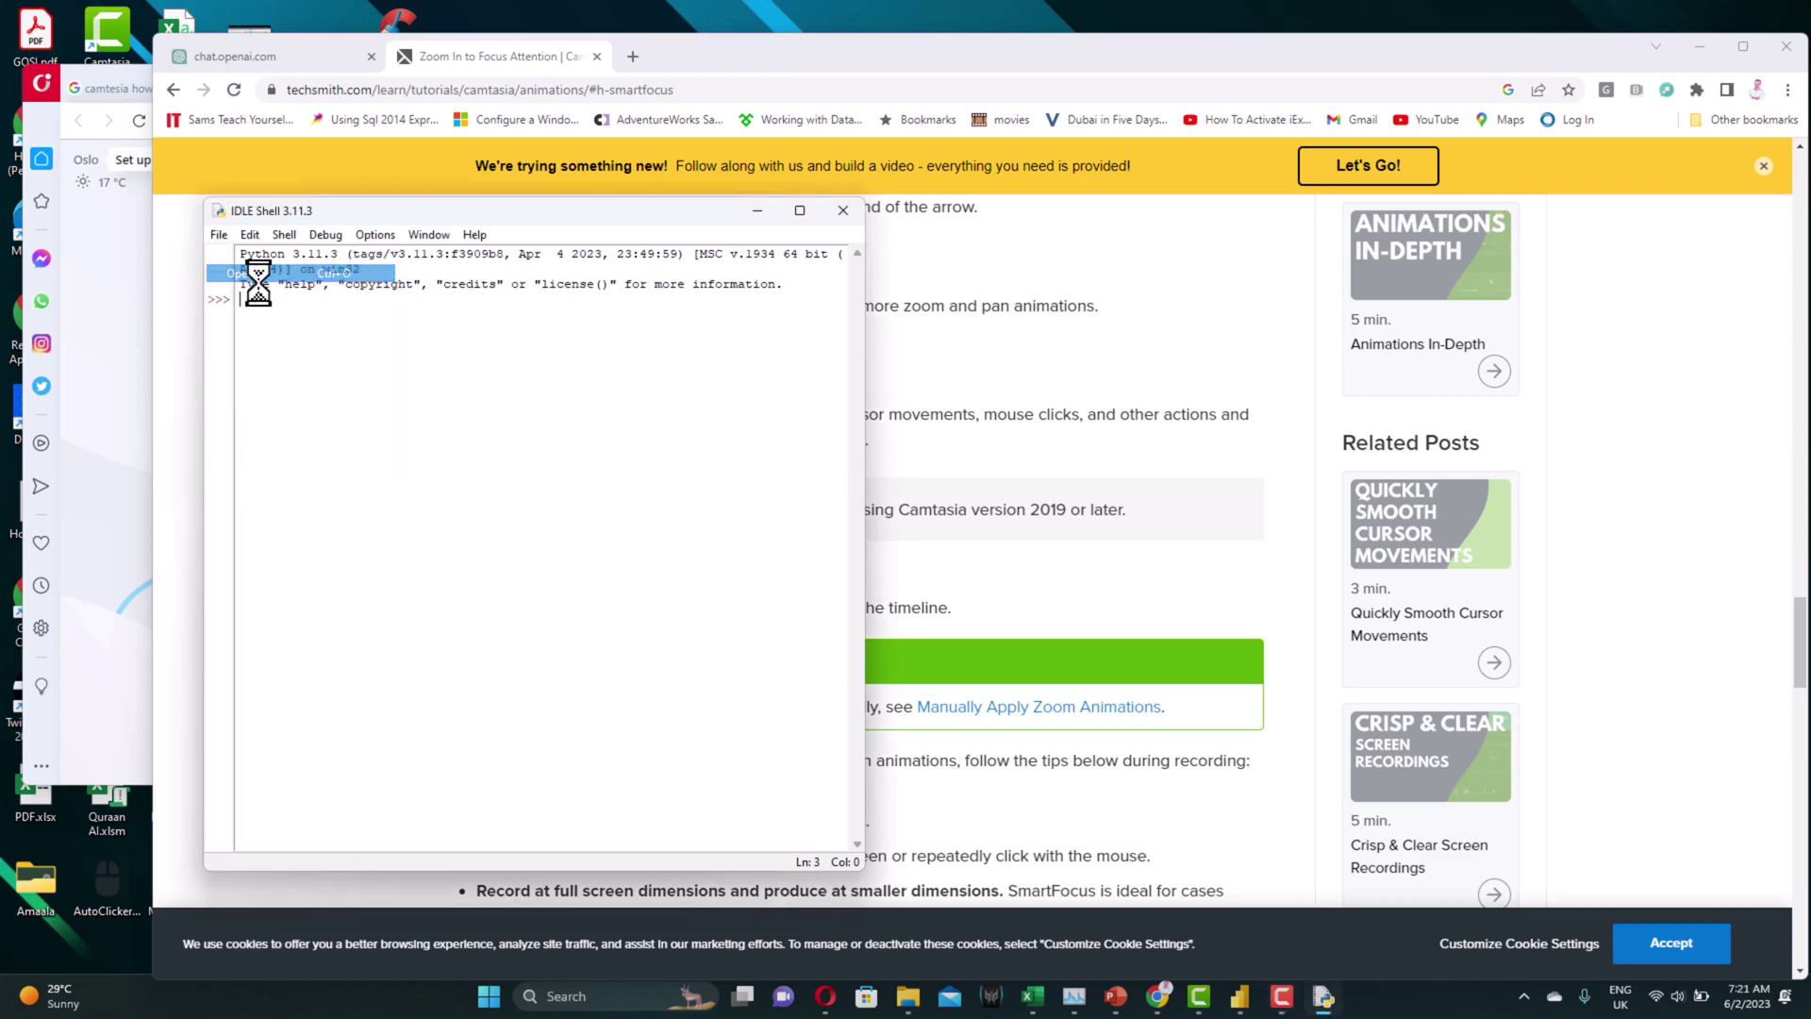
key("ctrl+v")
key("Return")
double_click(466, 456)
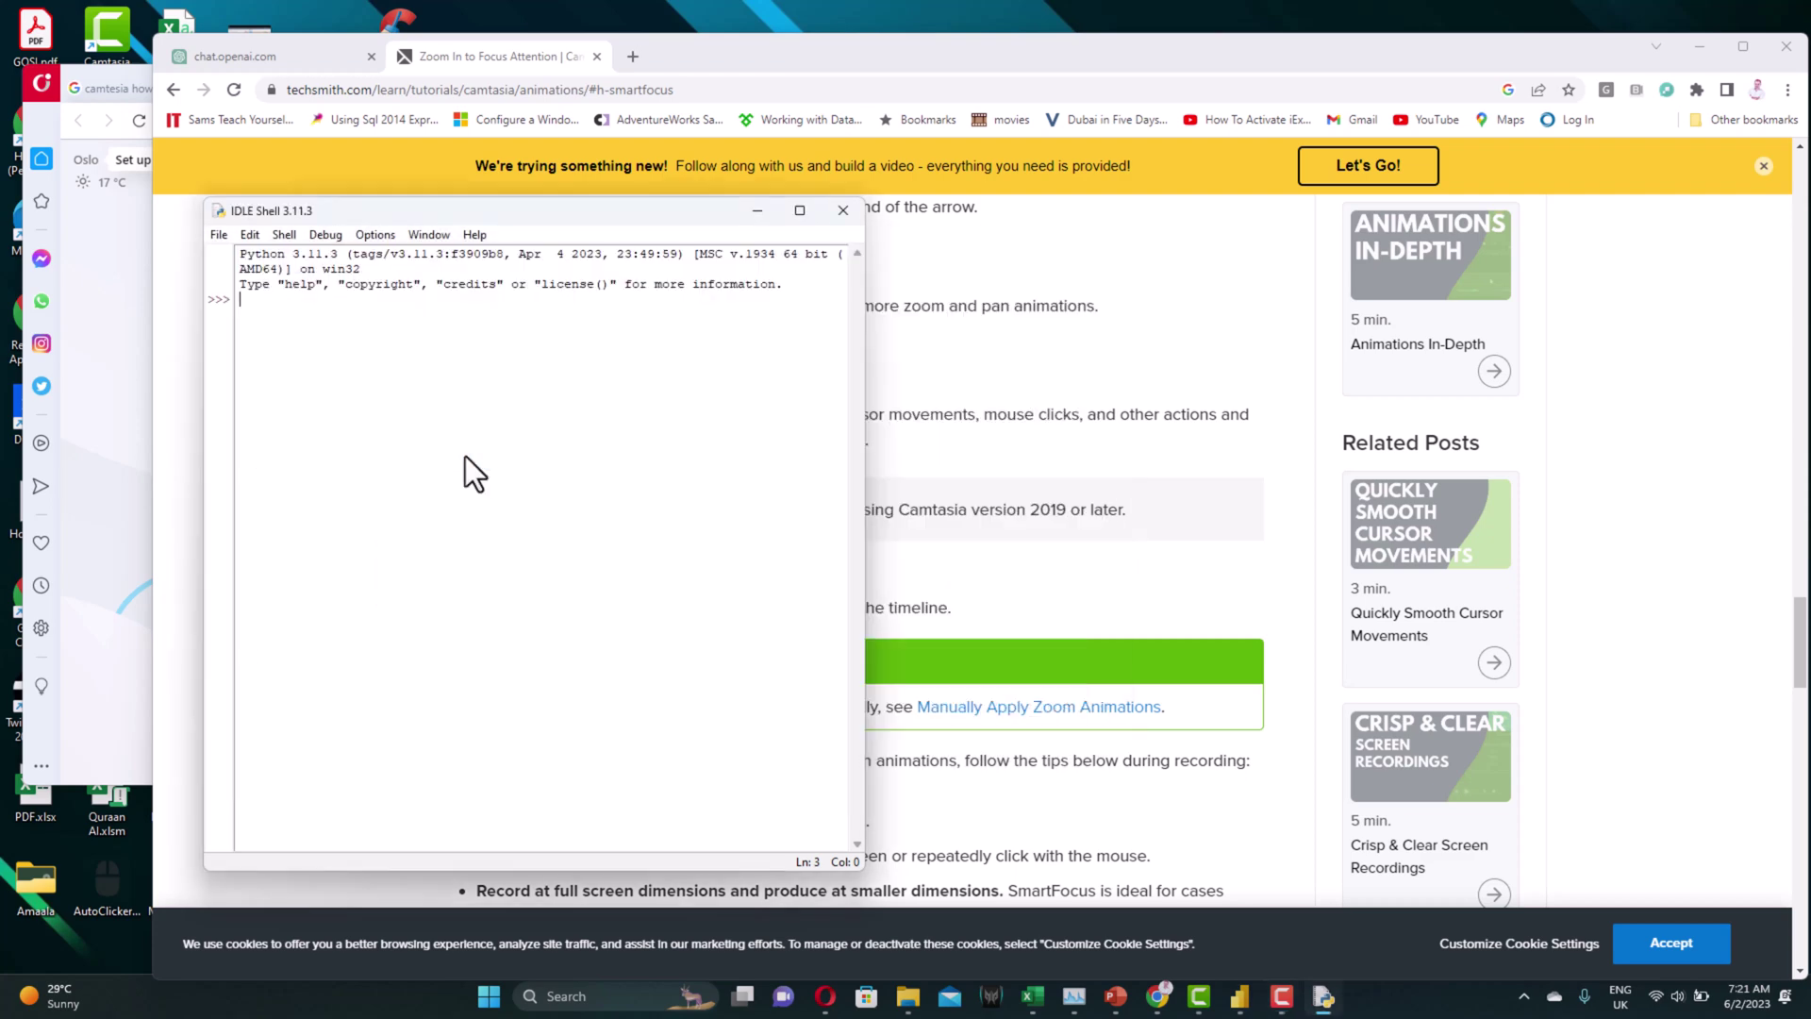
double_click(414, 48)
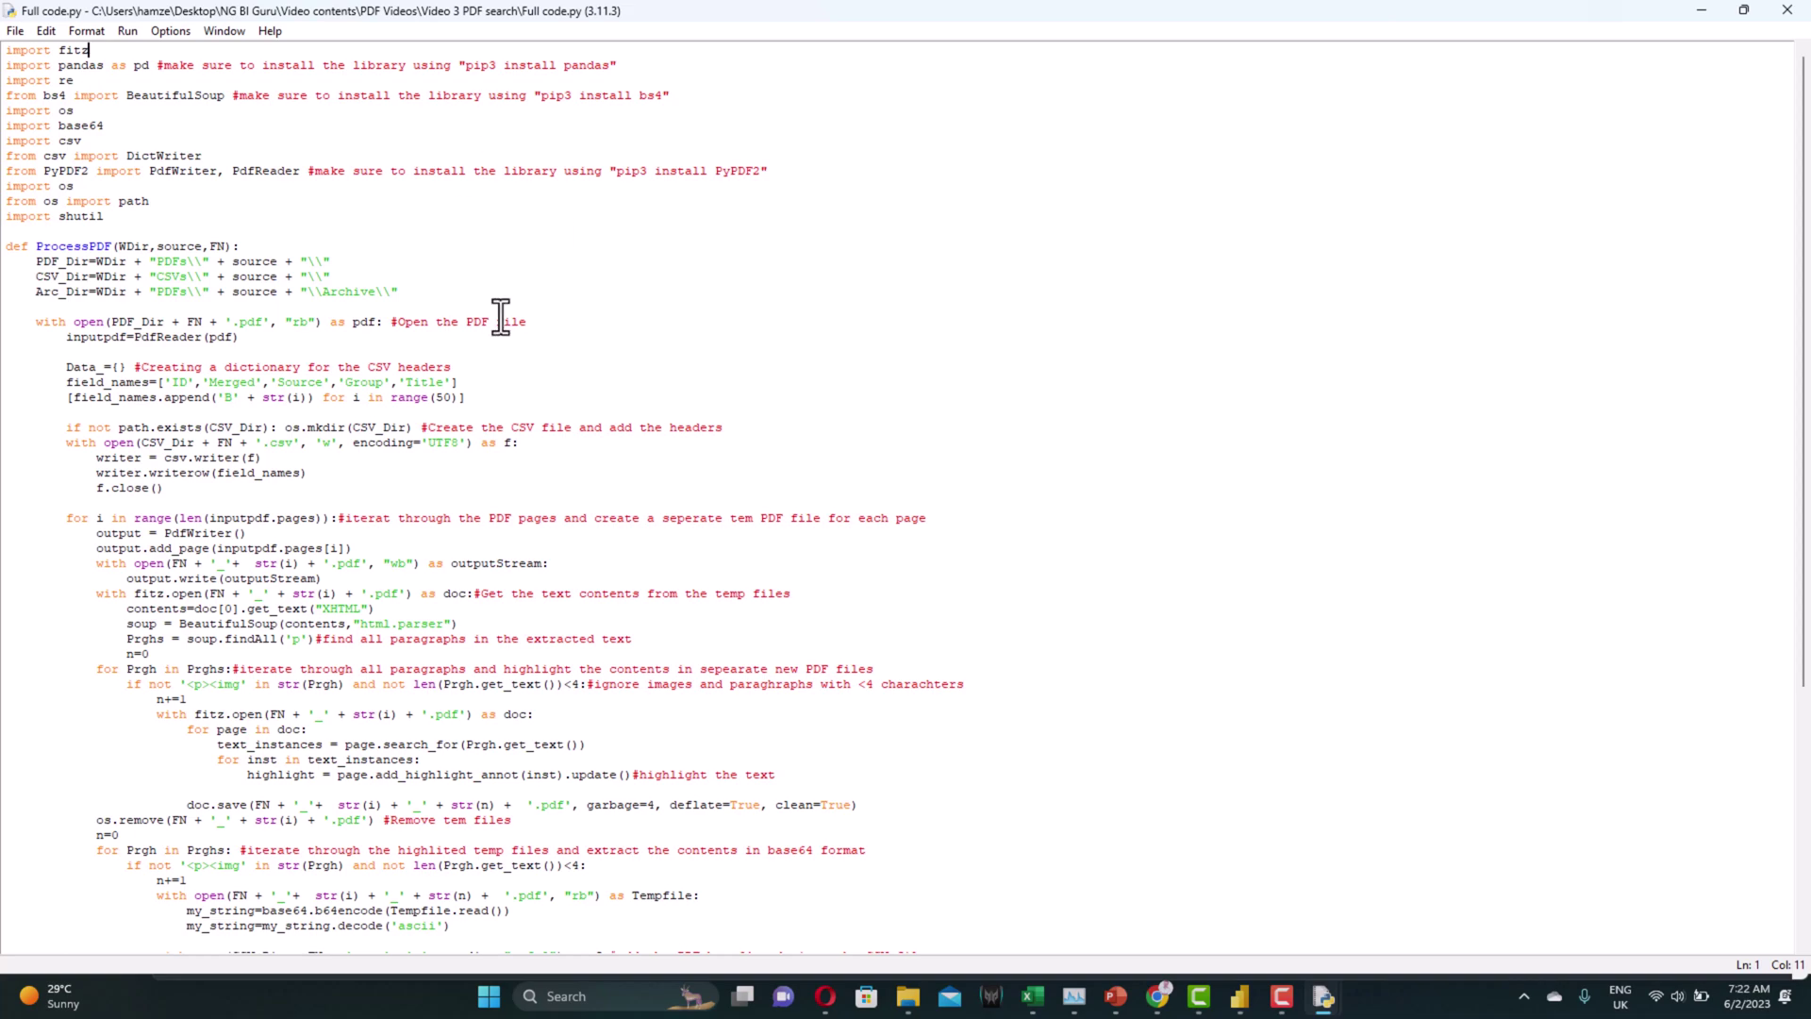
Step: Examine the library import lines at the start of the script, down to import shutil
key("Down")
key("Down")
key("Down")
key("Down")
key("Down")
key("Down")
key("Down")
key("Down")
key("Down")
key("Down")
key("Down")
key("End")
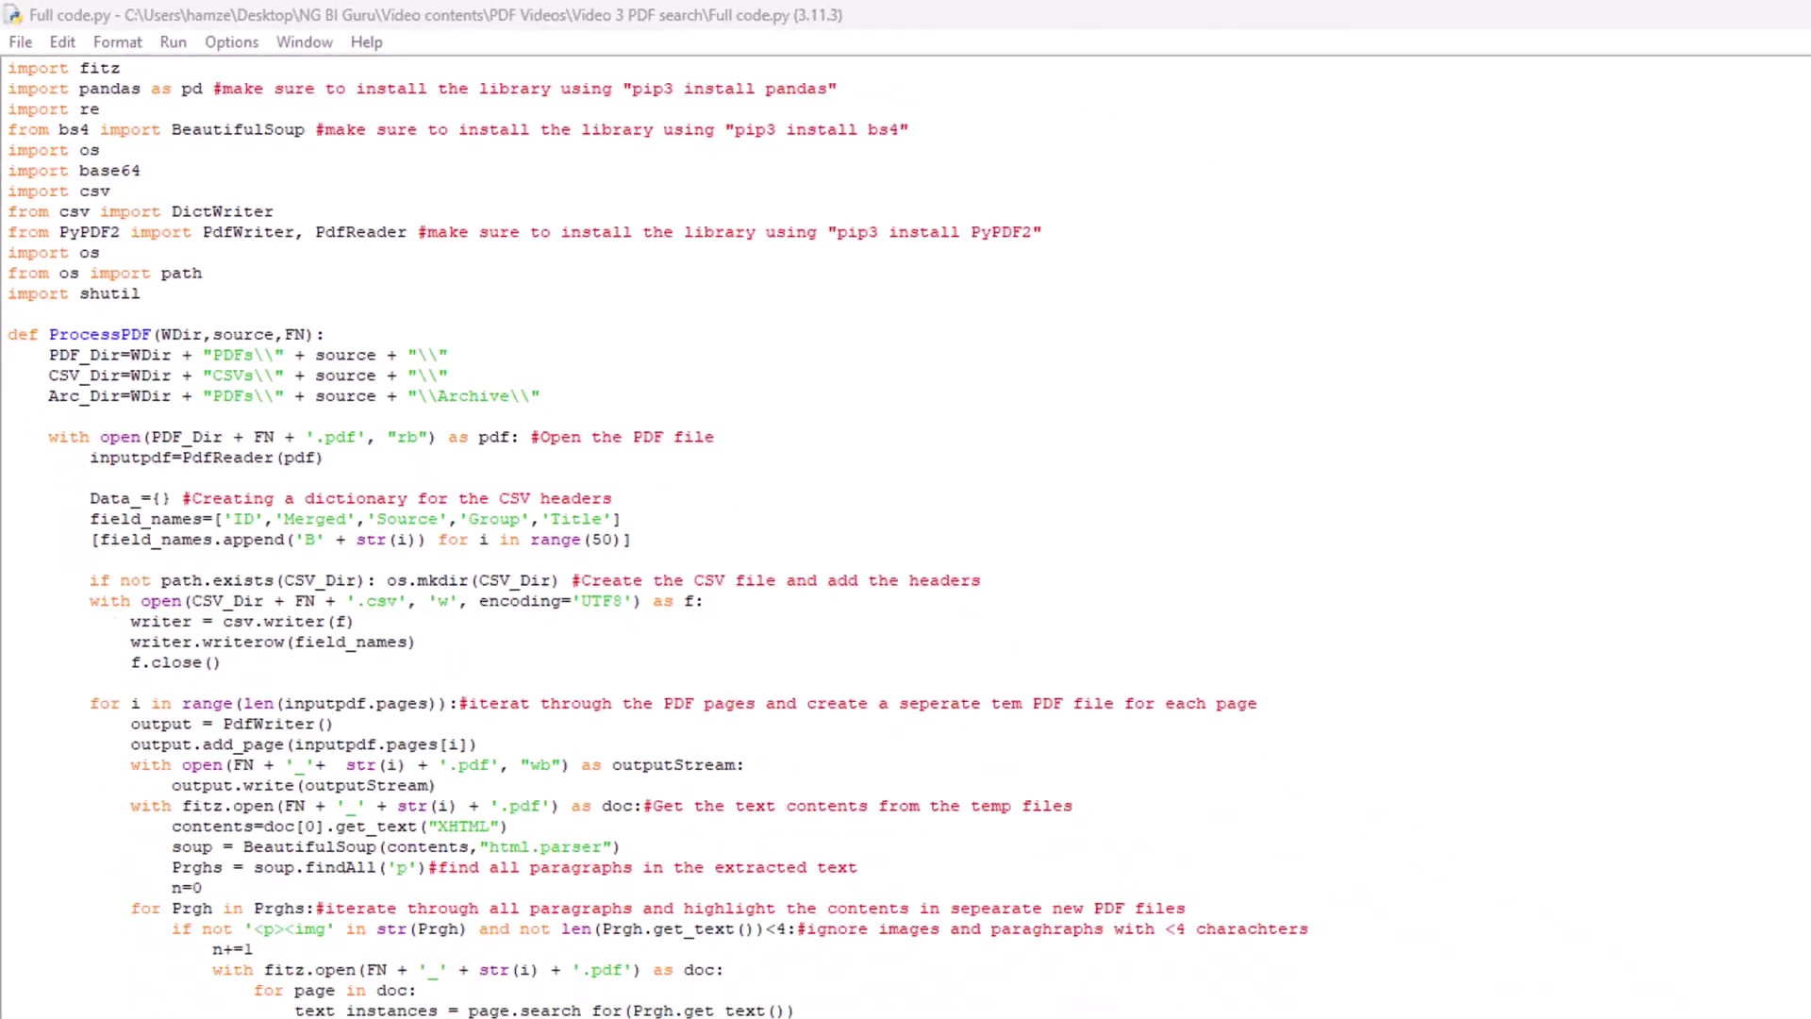
Step: Bring up the python libraries.txt notes and open a Command Prompt window, placing it so the list of install commands stays readable
left_click(1346, 1000)
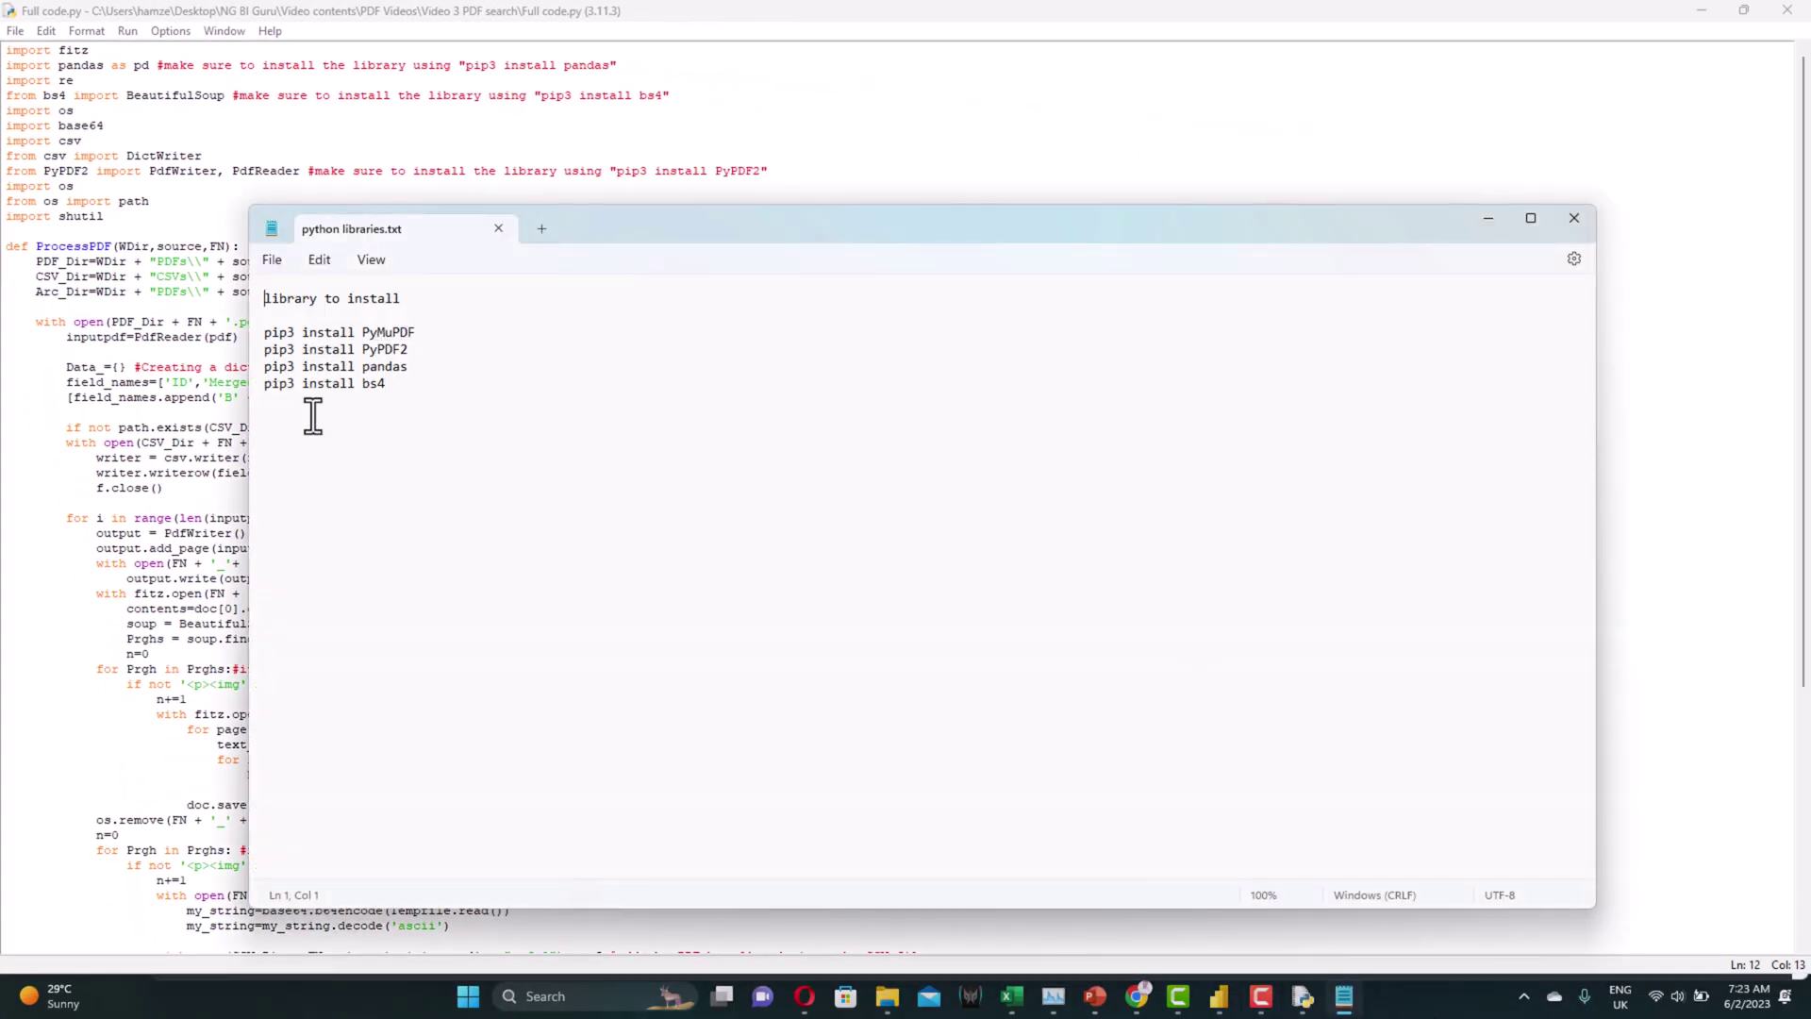
left_click(648, 779)
left_click(461, 1013)
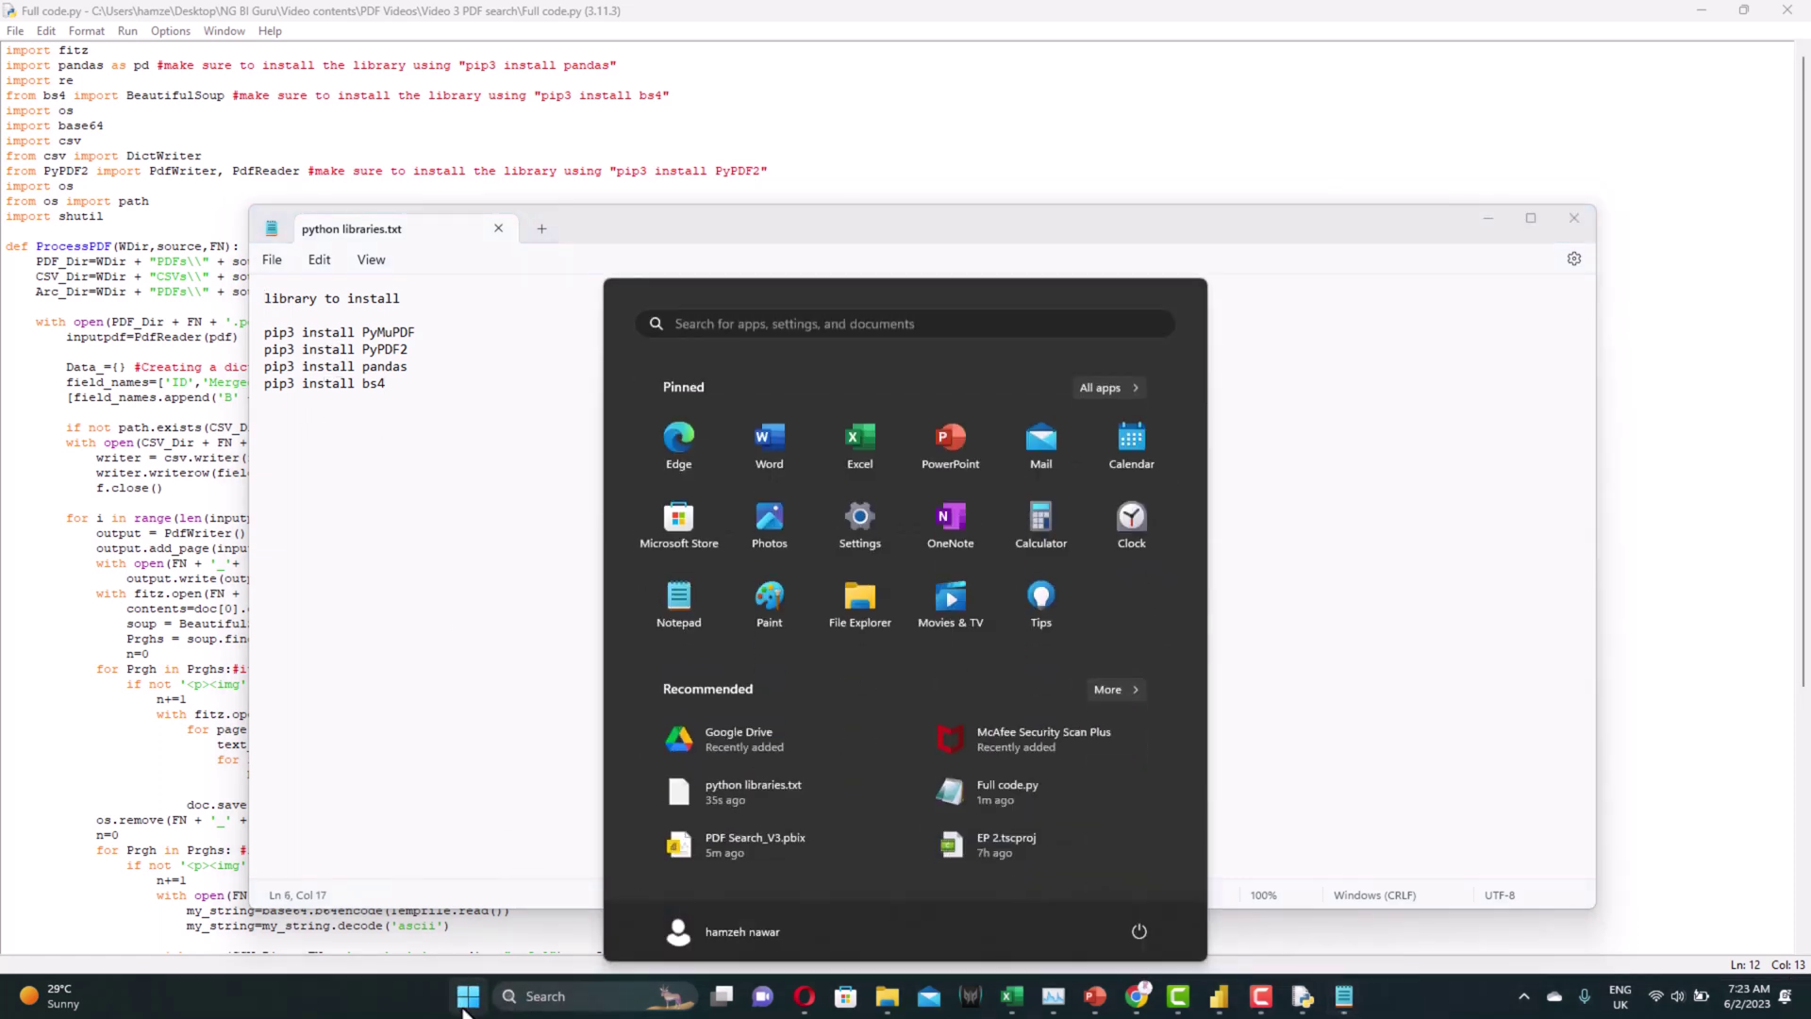
type("cmd")
key("Return")
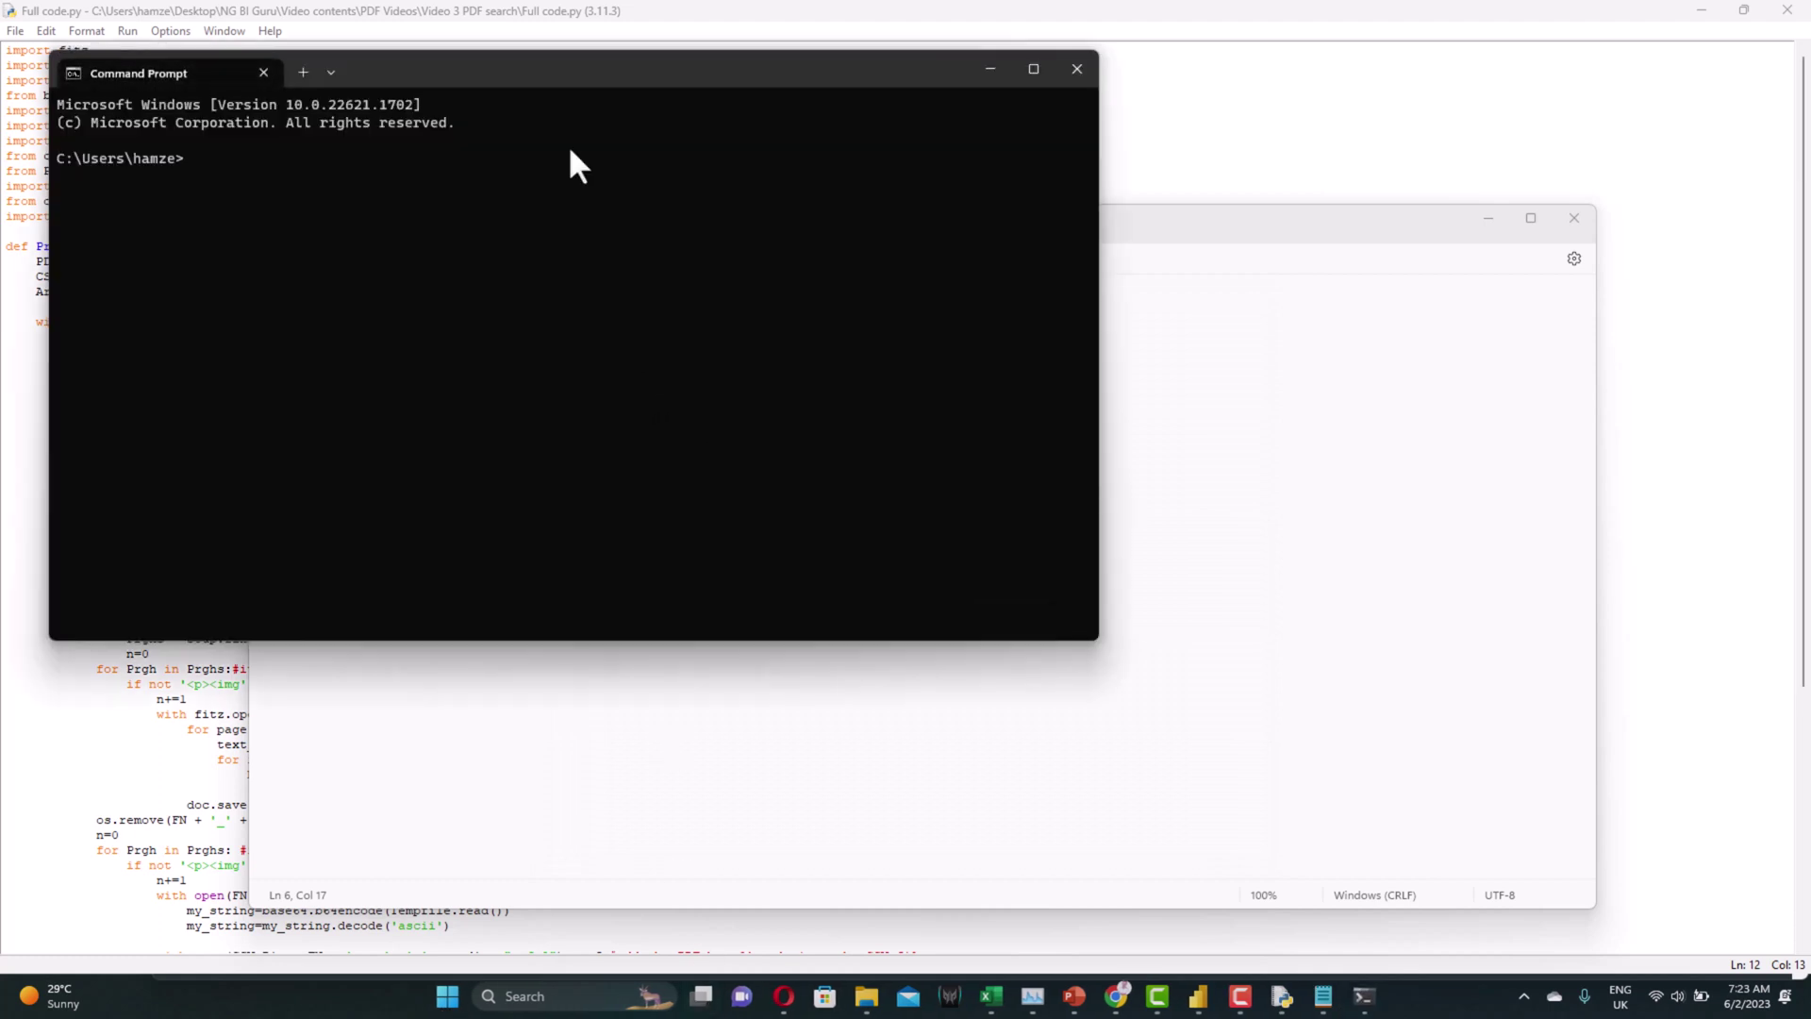
left_click_drag(578, 74, 998, 310)
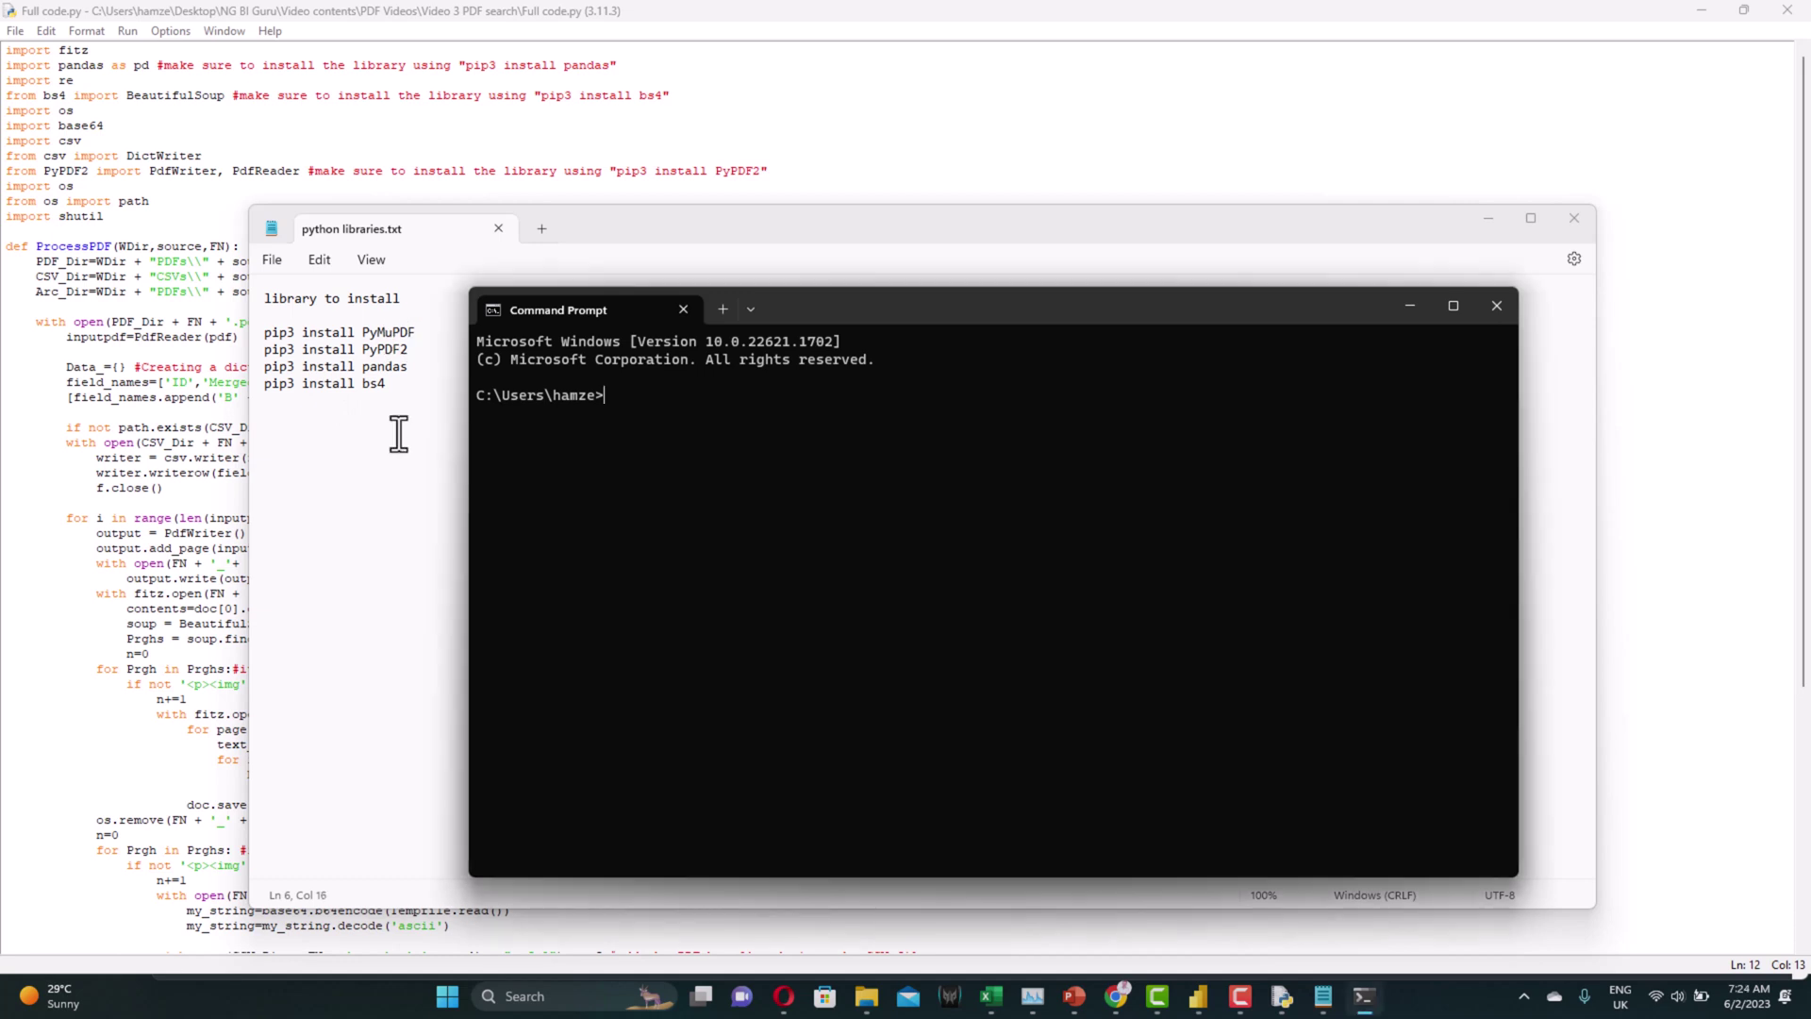
Step: Run the command pip3 install pandas, copied from the notes, in Command Prompt and close both the prompt and the notes
left_click(418, 384)
left_click_drag(413, 368, 258, 368)
key("ctrl+c")
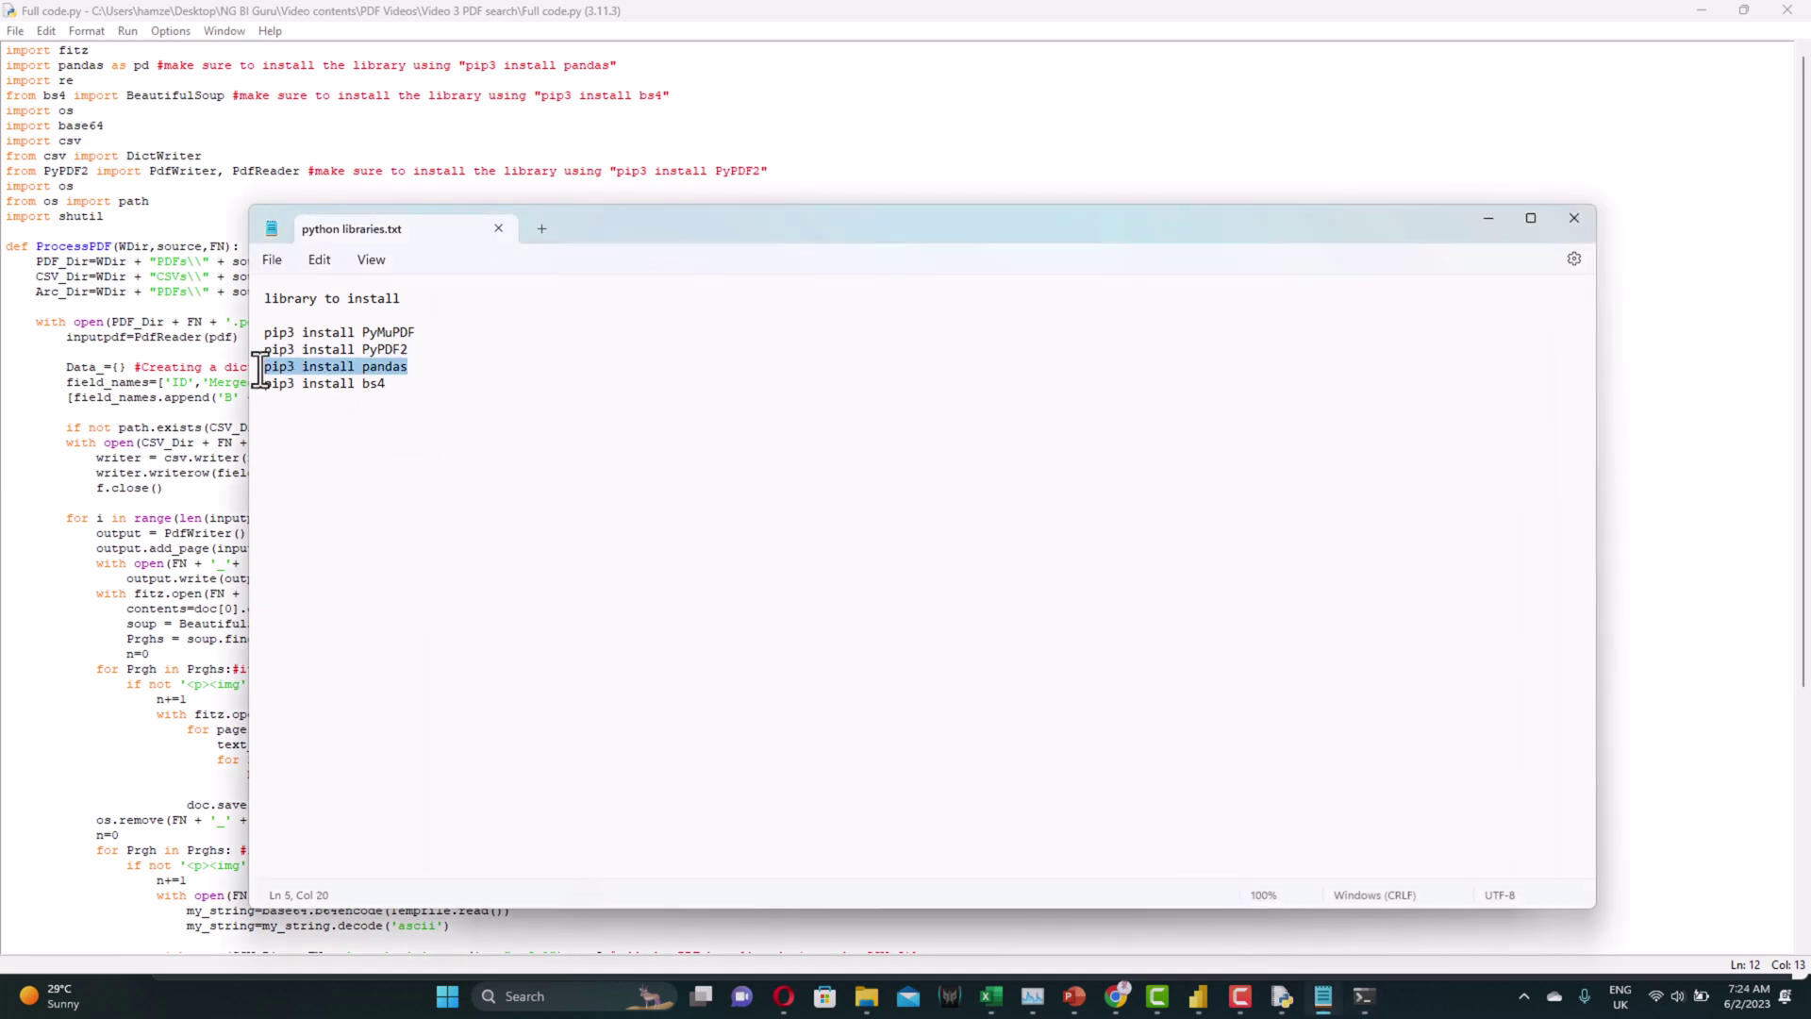
left_click(1362, 1002)
key("ctrl+v")
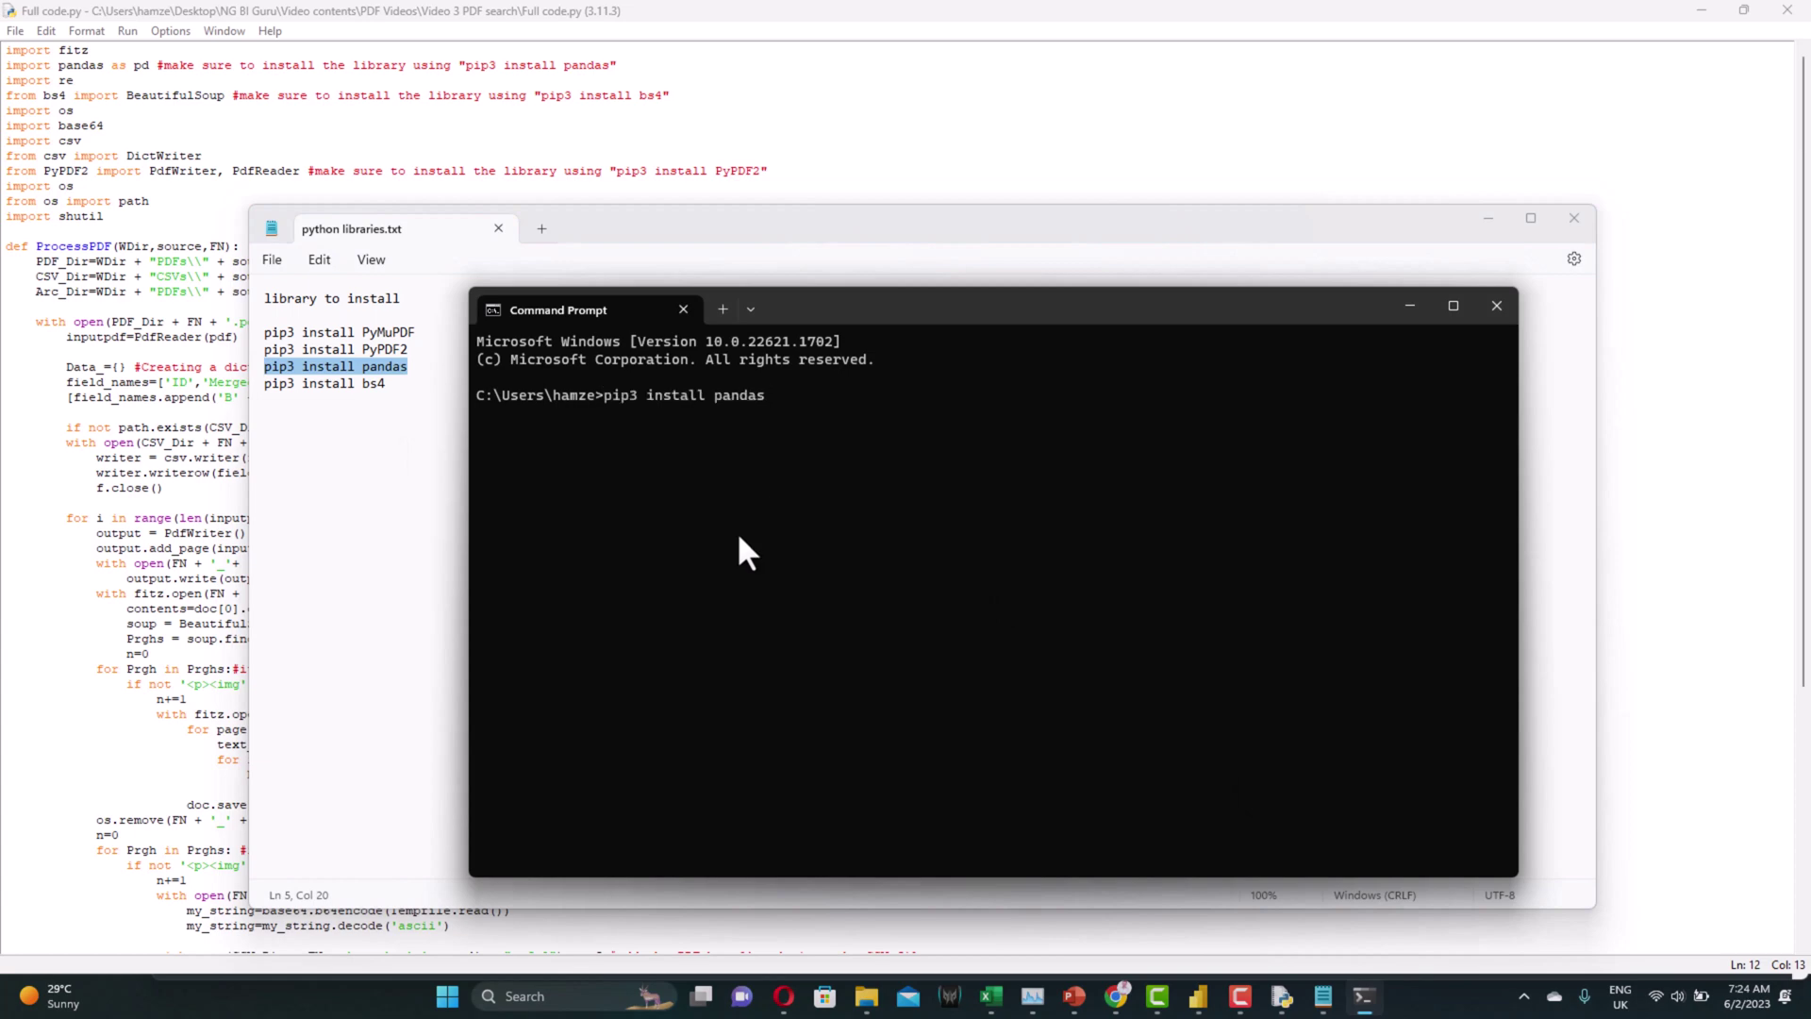
key("Return")
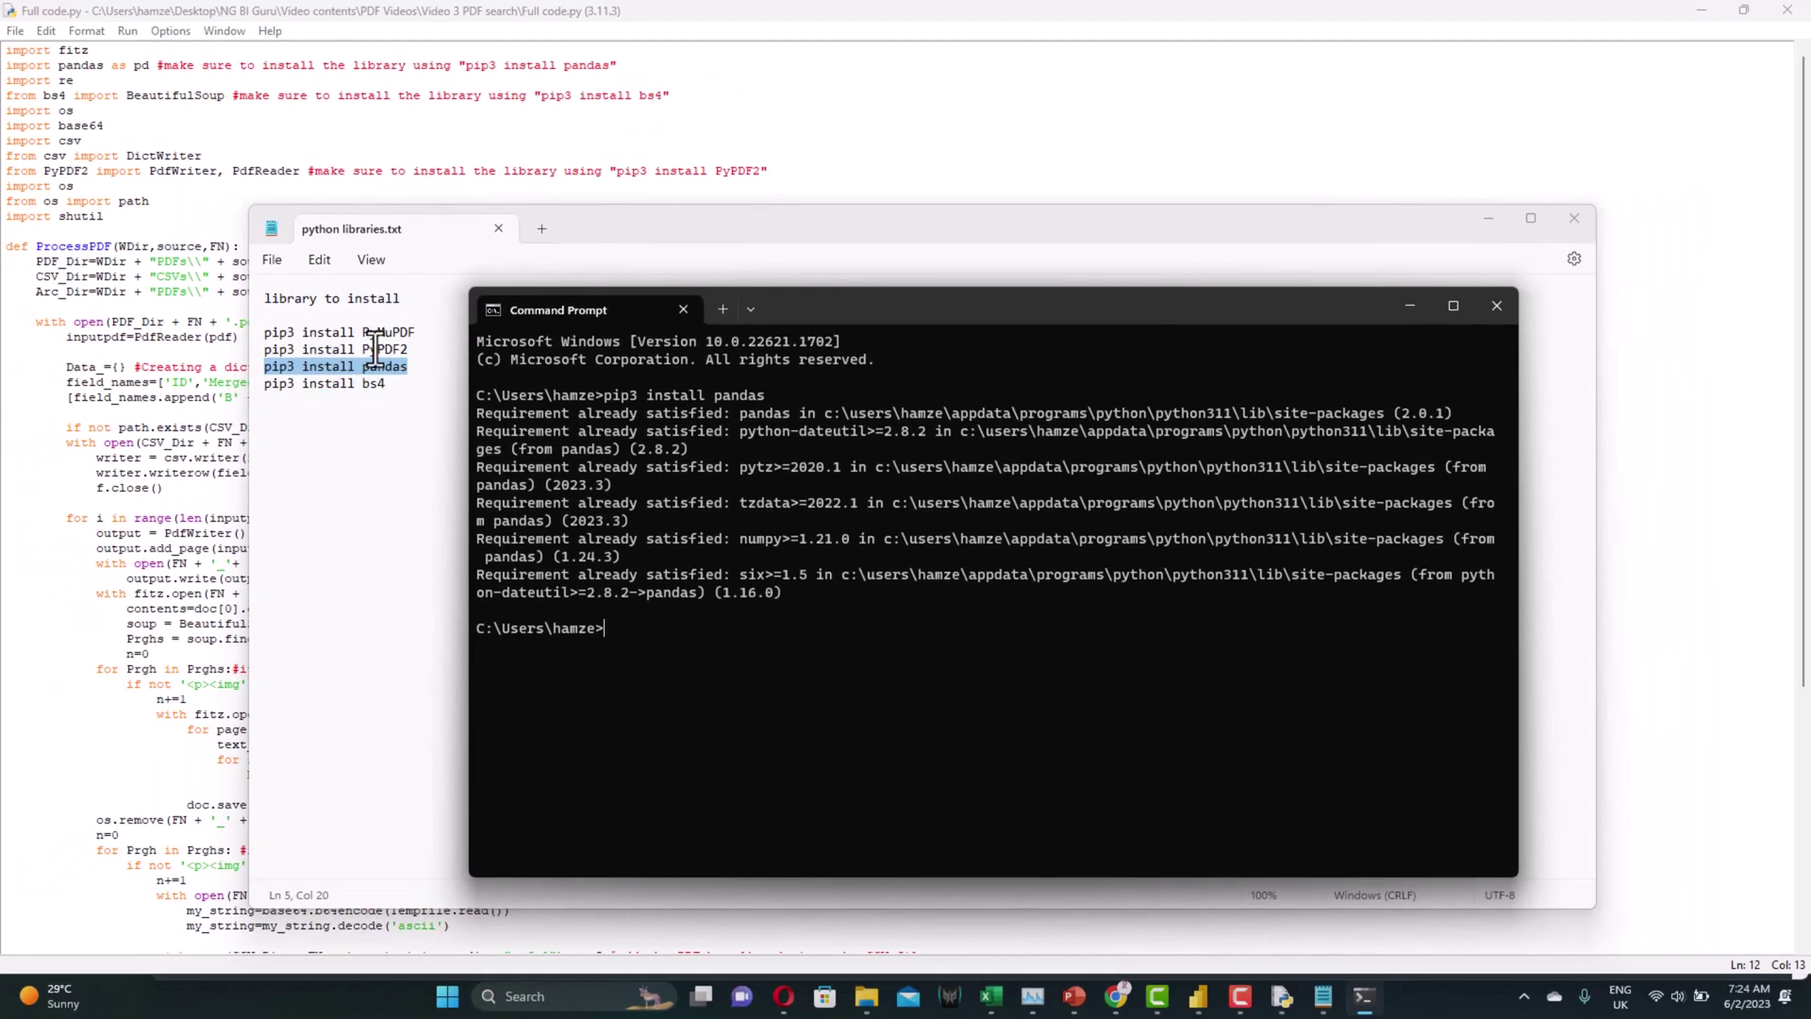
left_click(1491, 312)
left_click(1575, 220)
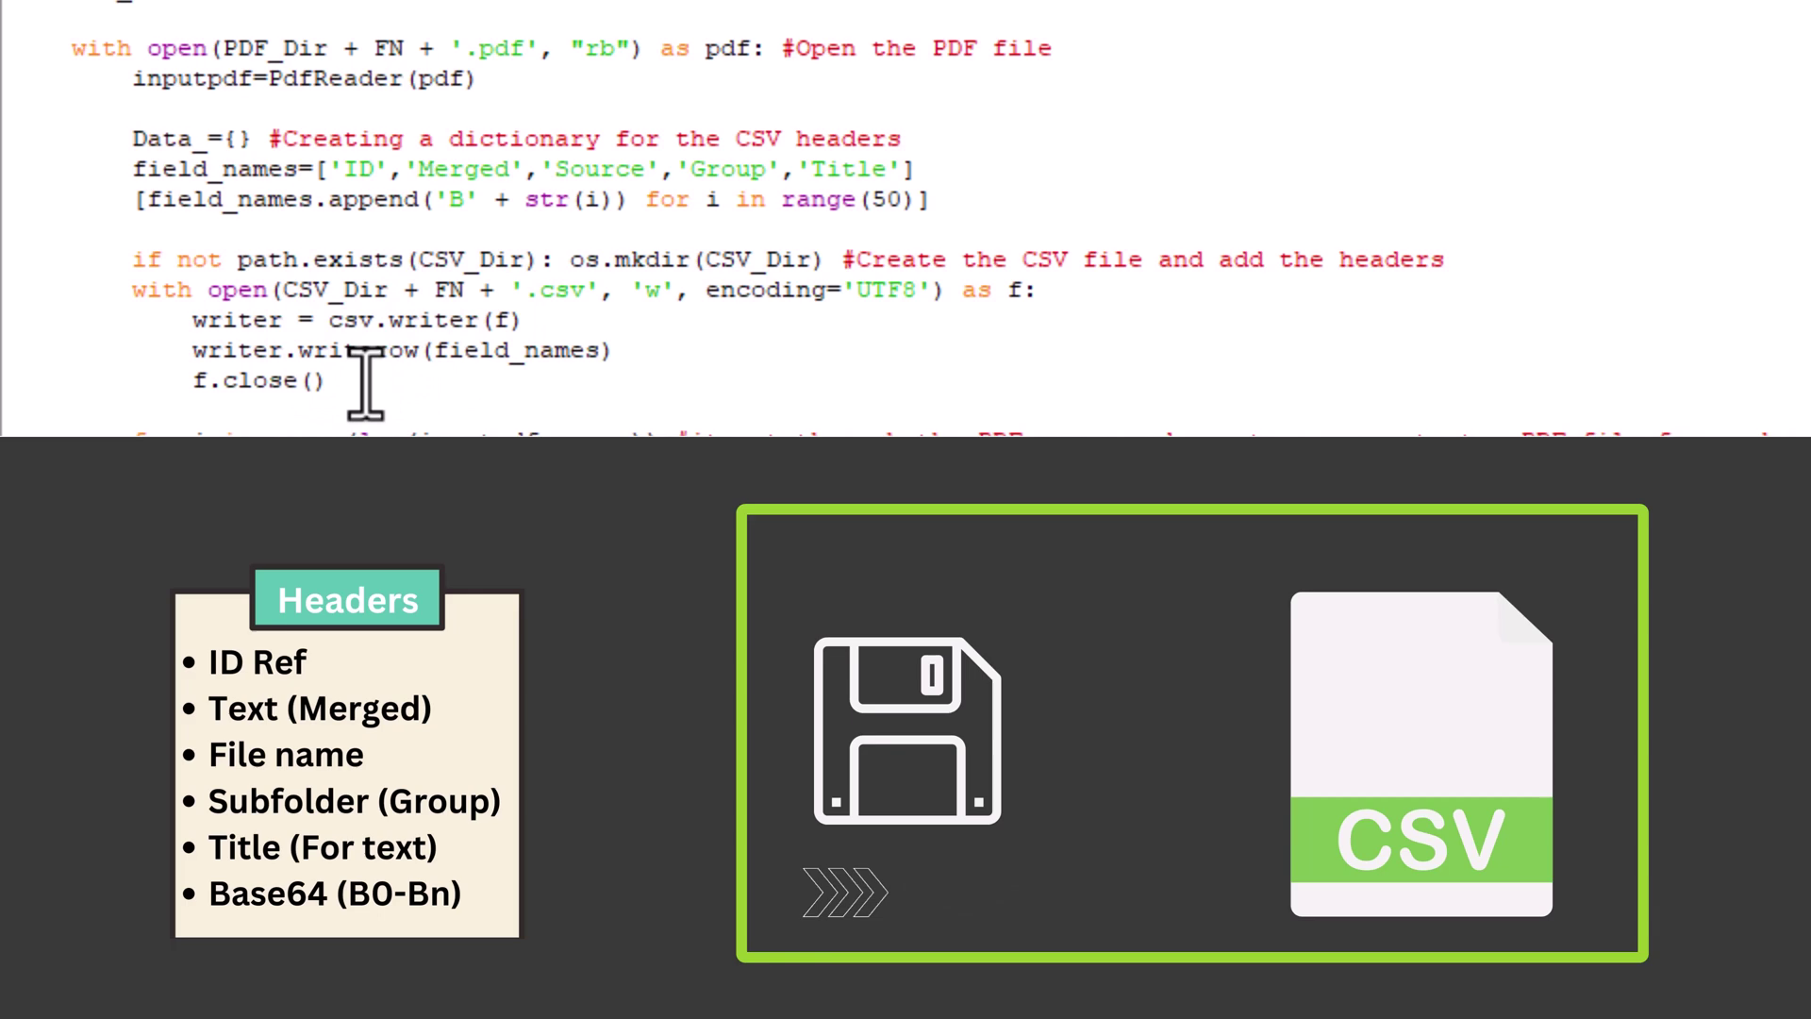
Step: Examine the script from the CSV header code through the page splitting, paragraph highlighting and base64 export to the final folder loop
scroll(335, 396, "down", 4)
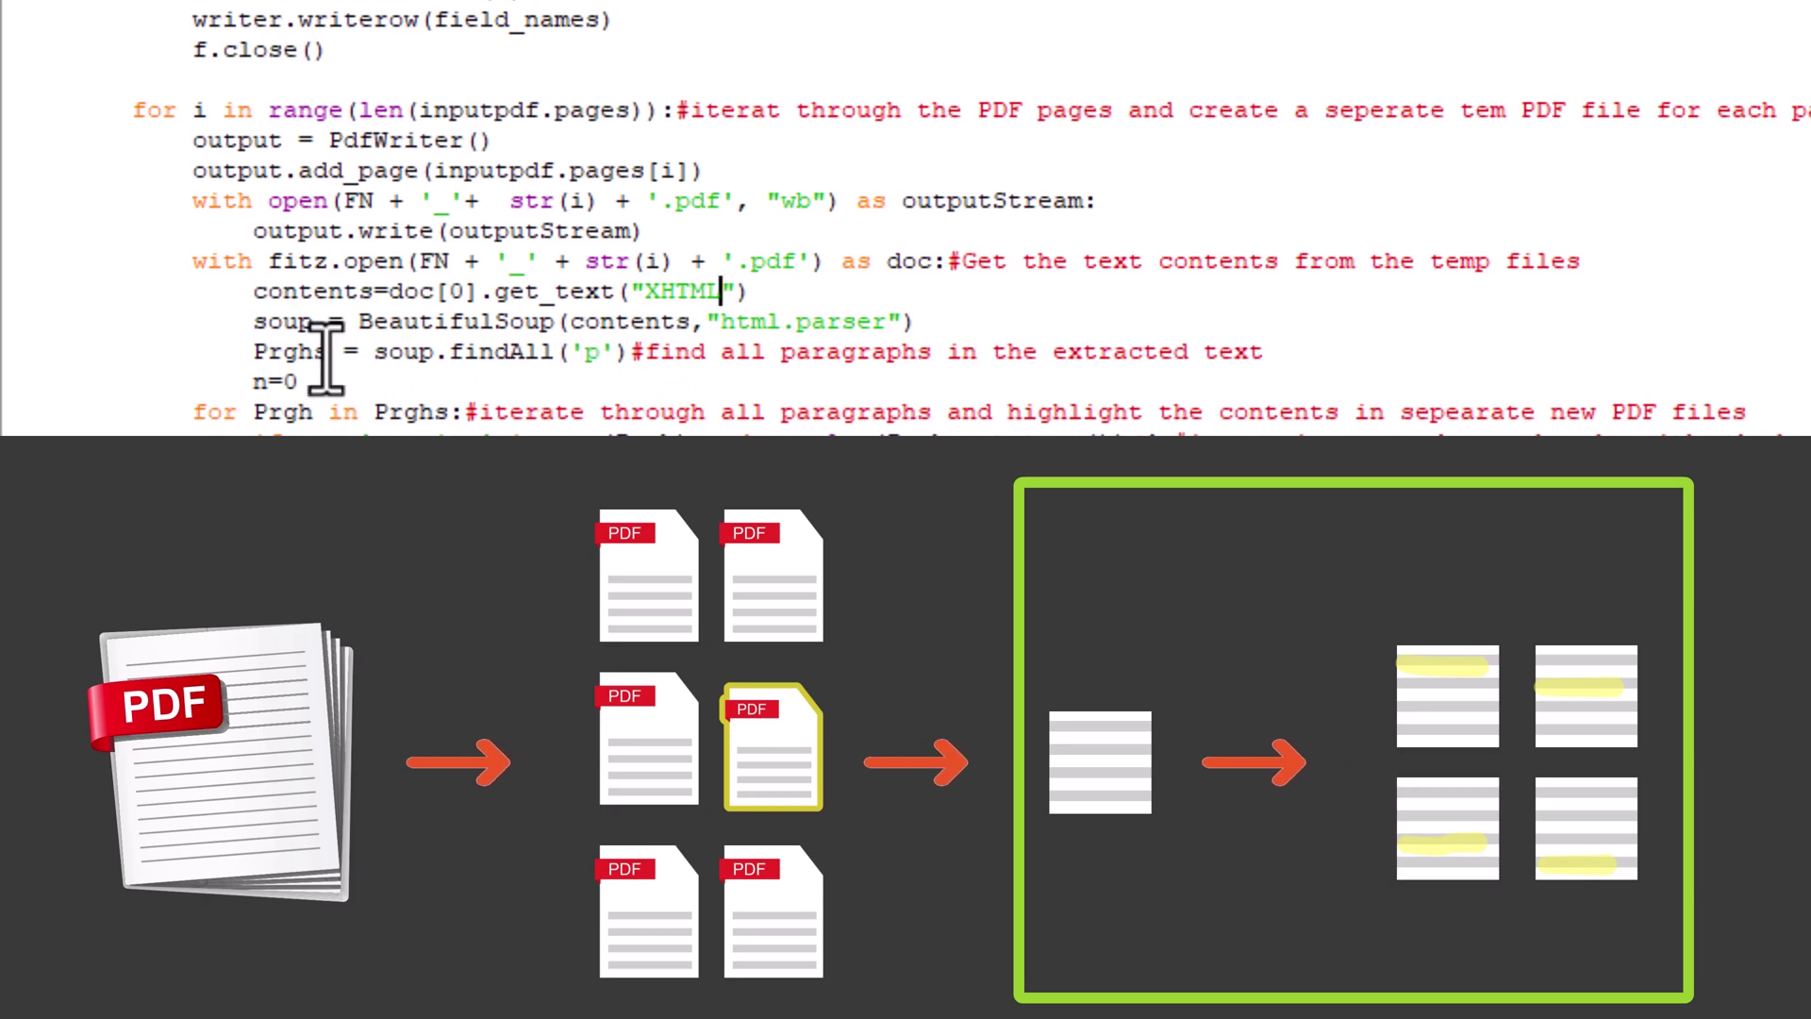
scroll(325, 358, "down", 3)
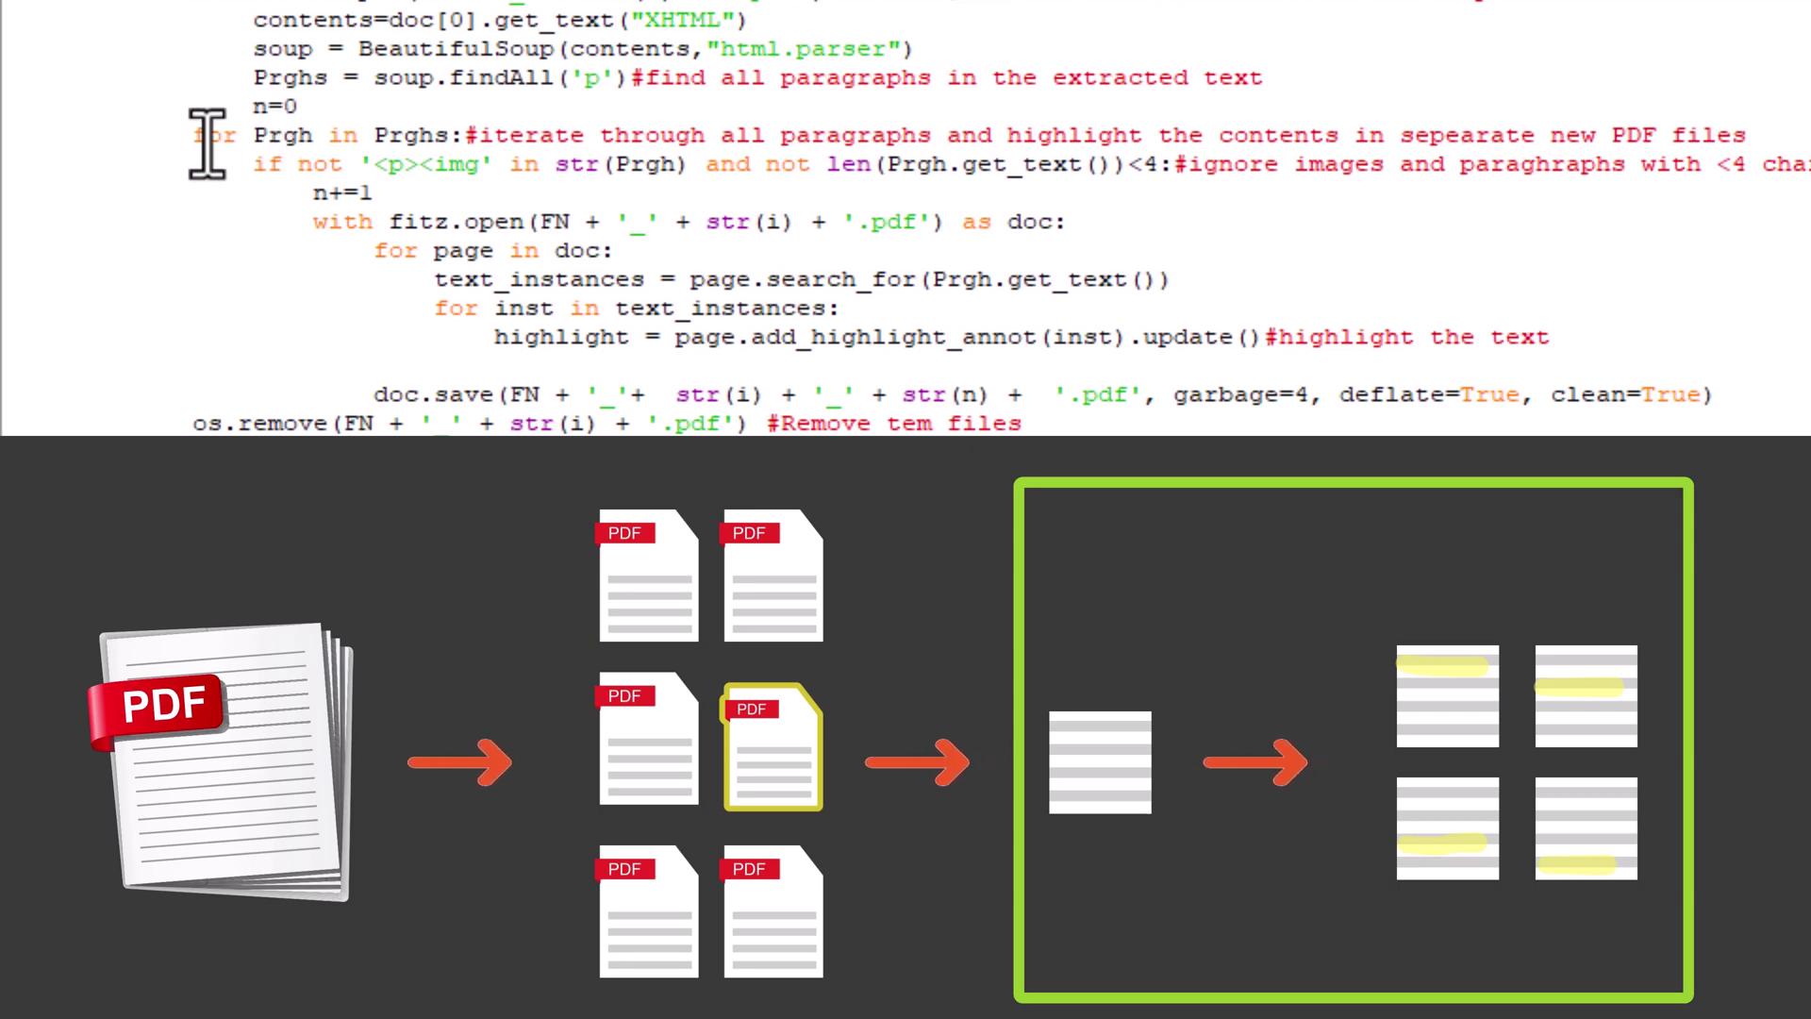
left_click_drag(194, 134, 1067, 222)
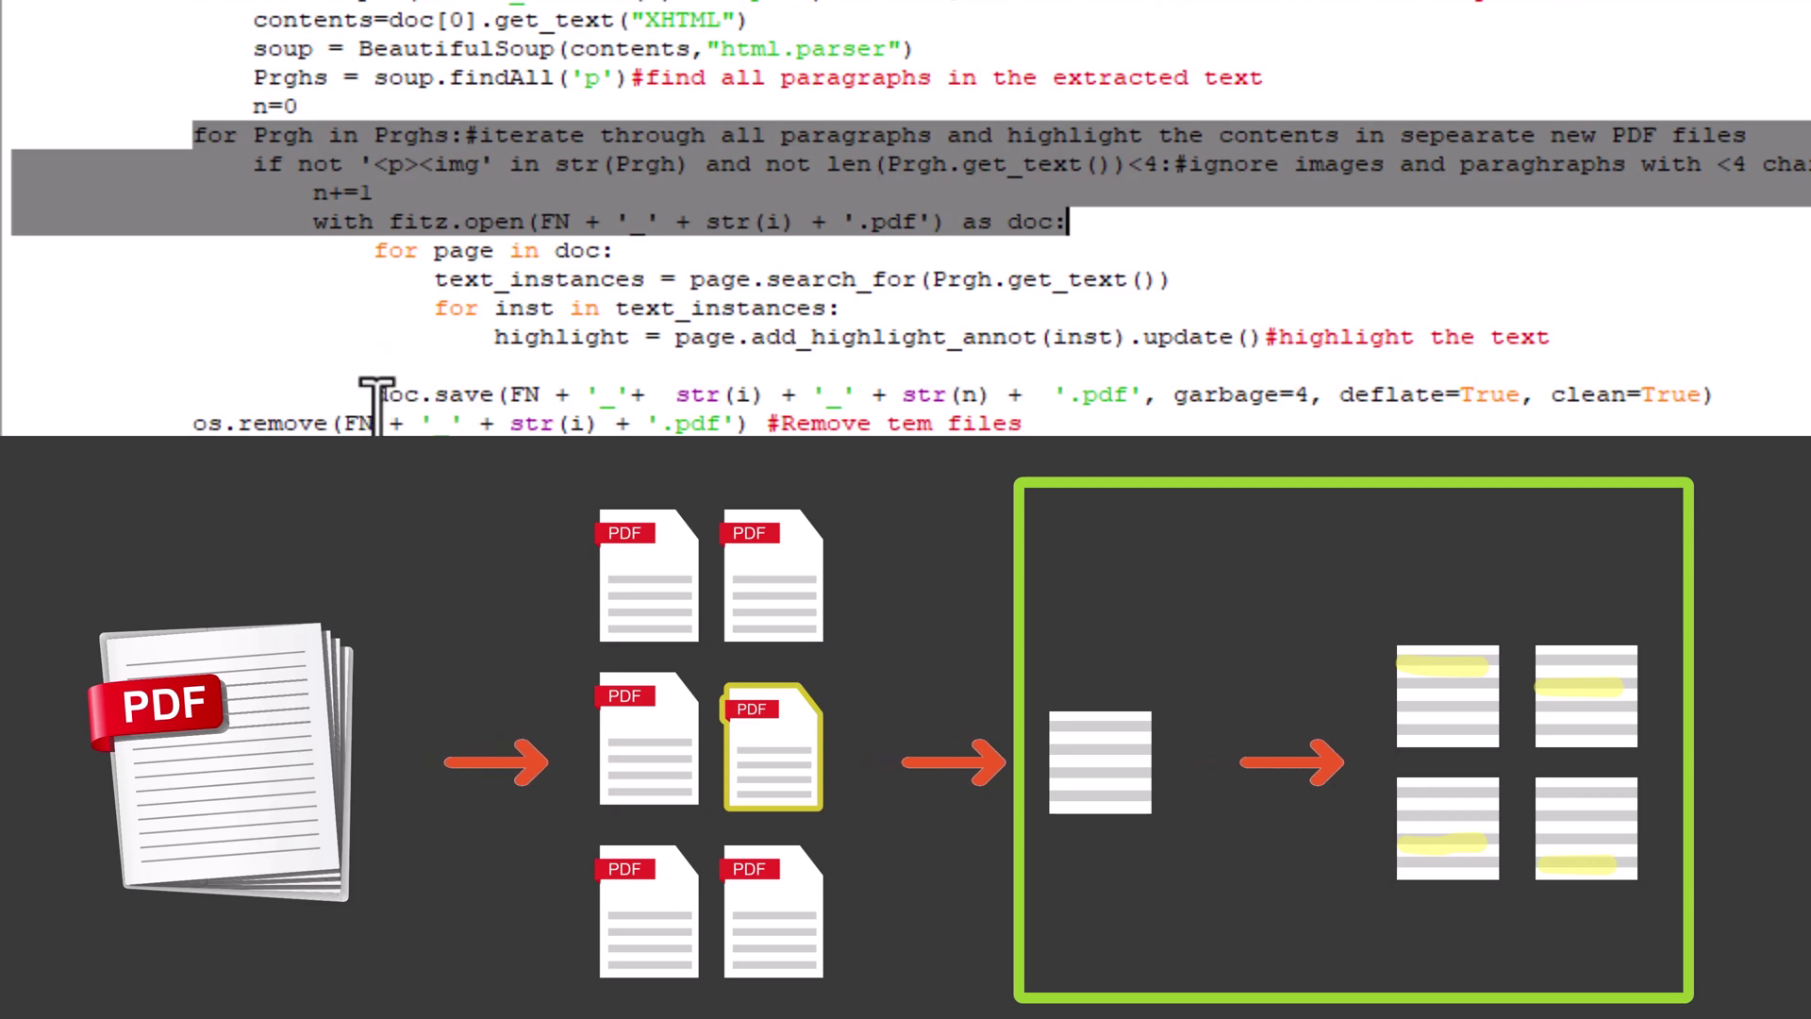
left_click_drag(377, 395, 1736, 395)
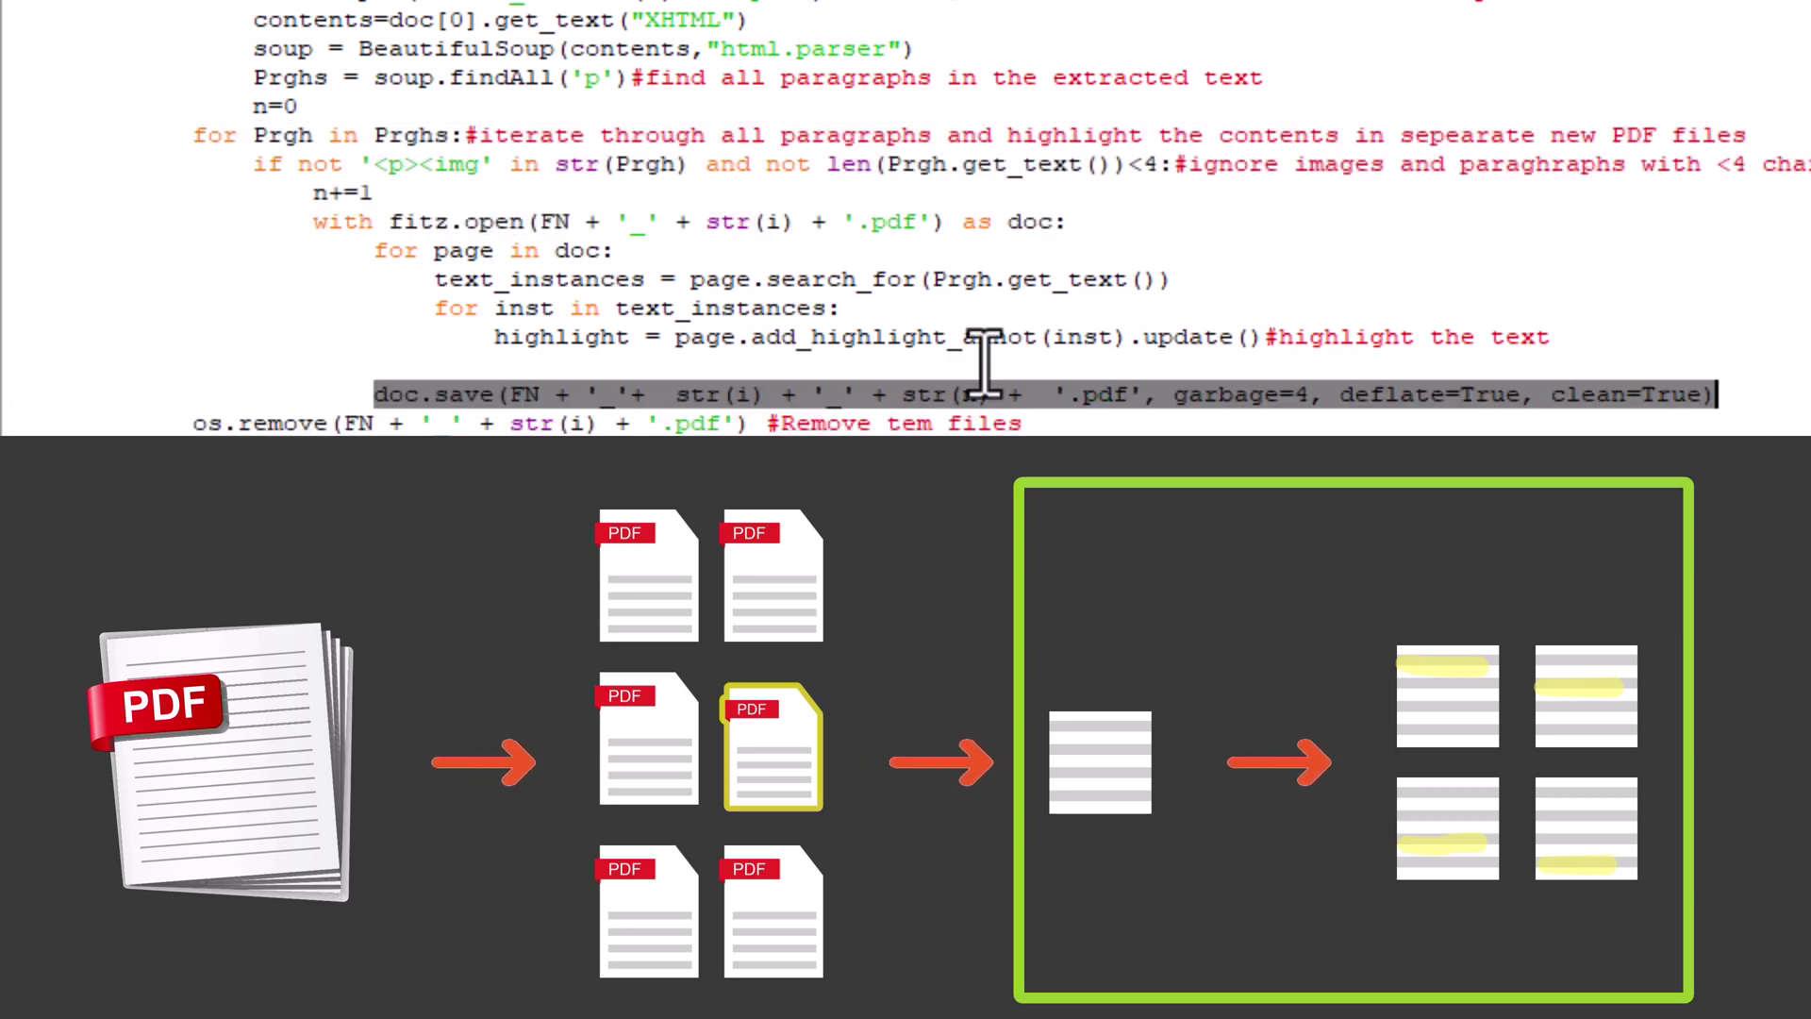
scroll(984, 364, "down", 3)
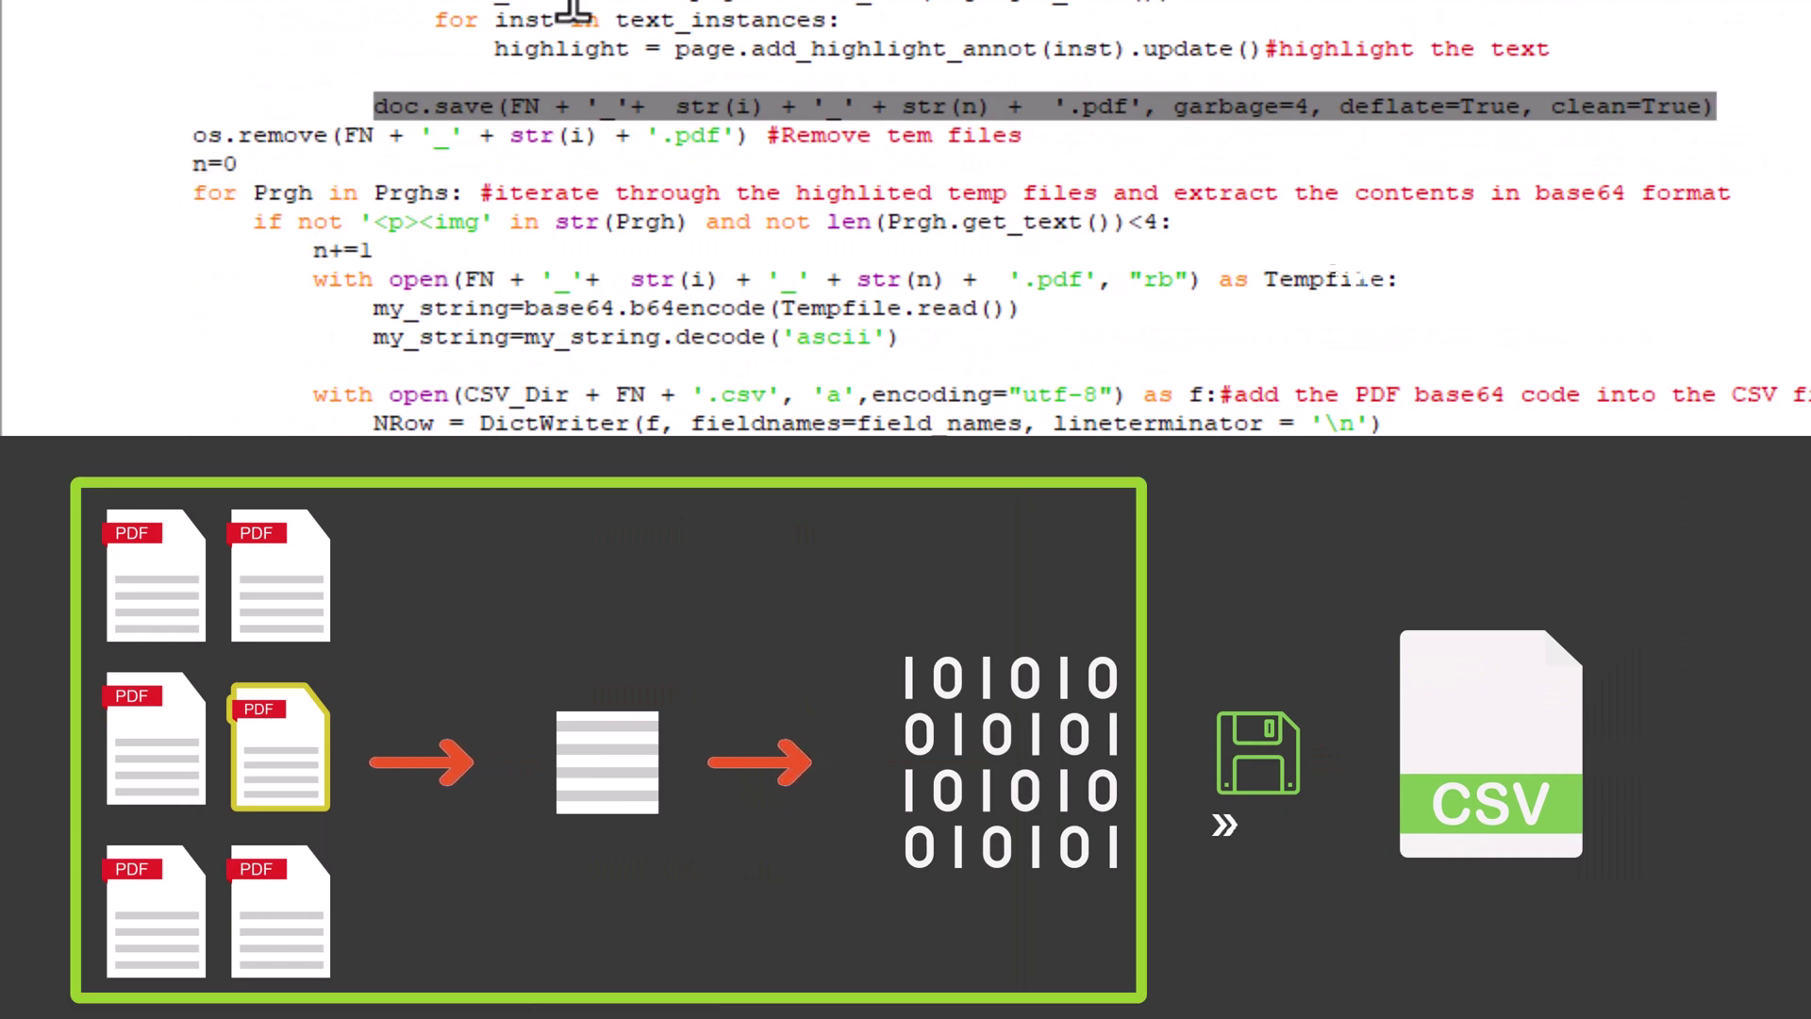
scroll(261, 236, "up", 1)
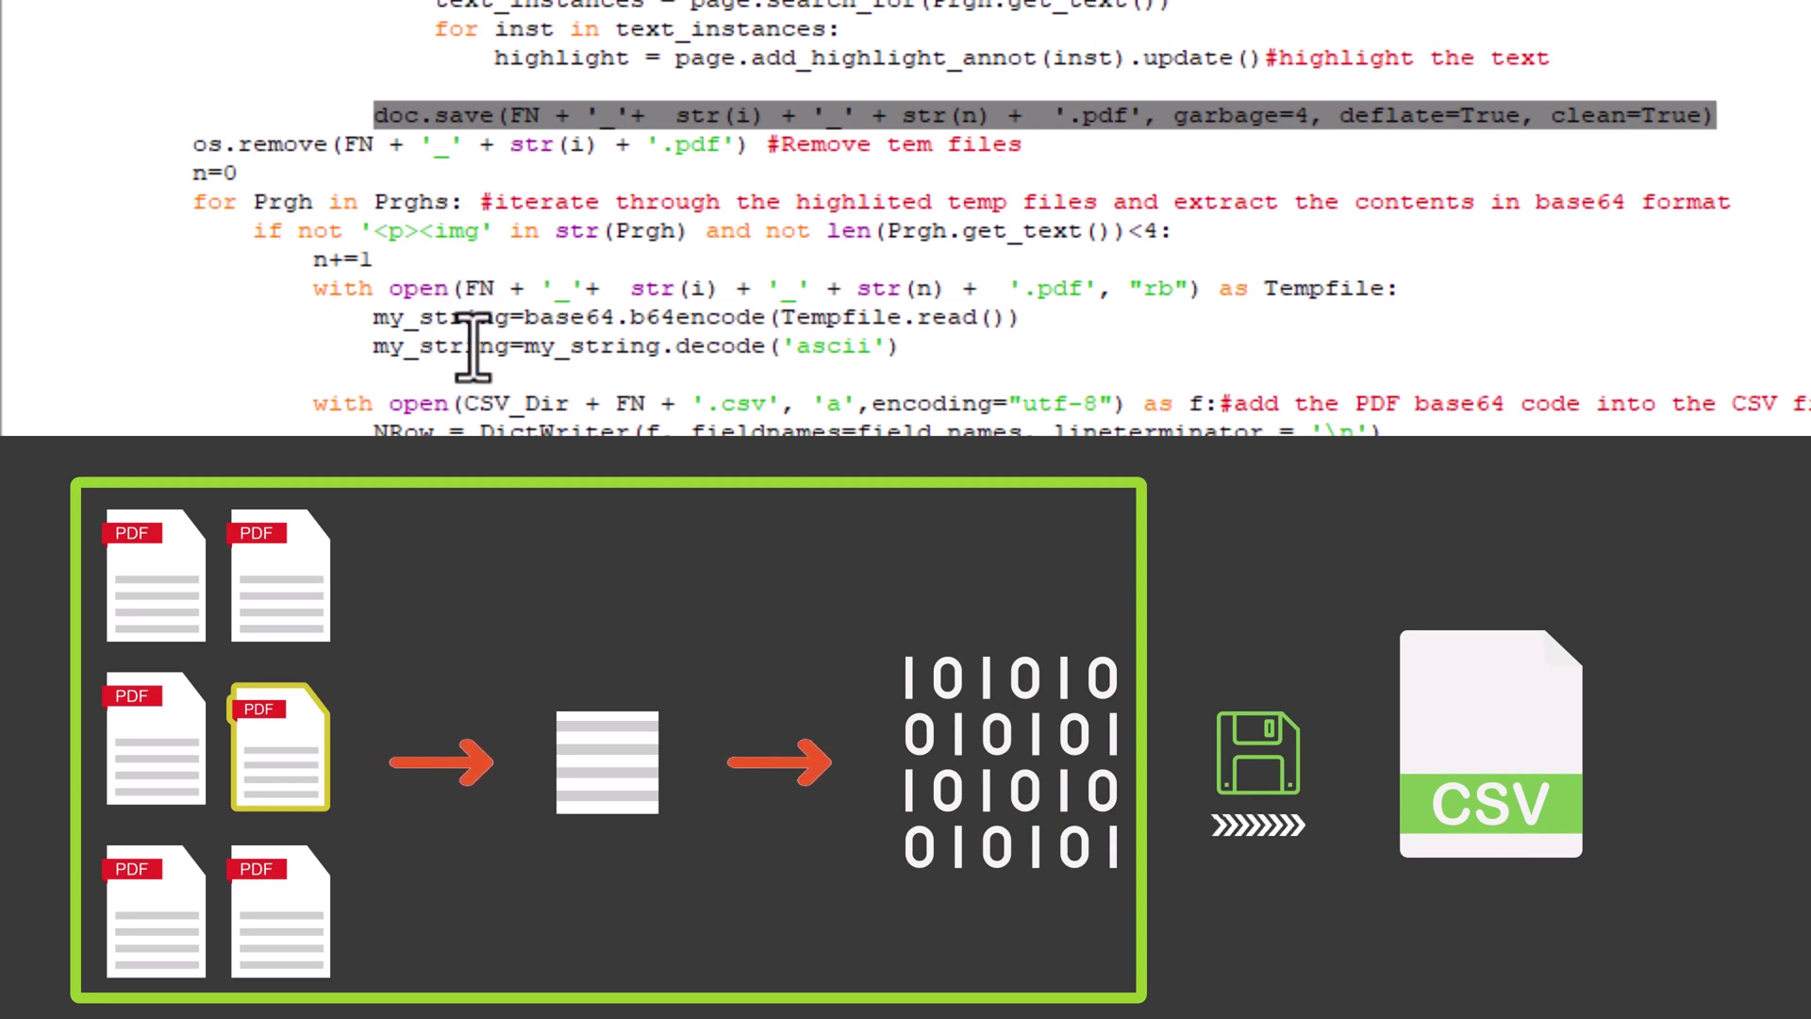
scroll(354, 161, "down", 3)
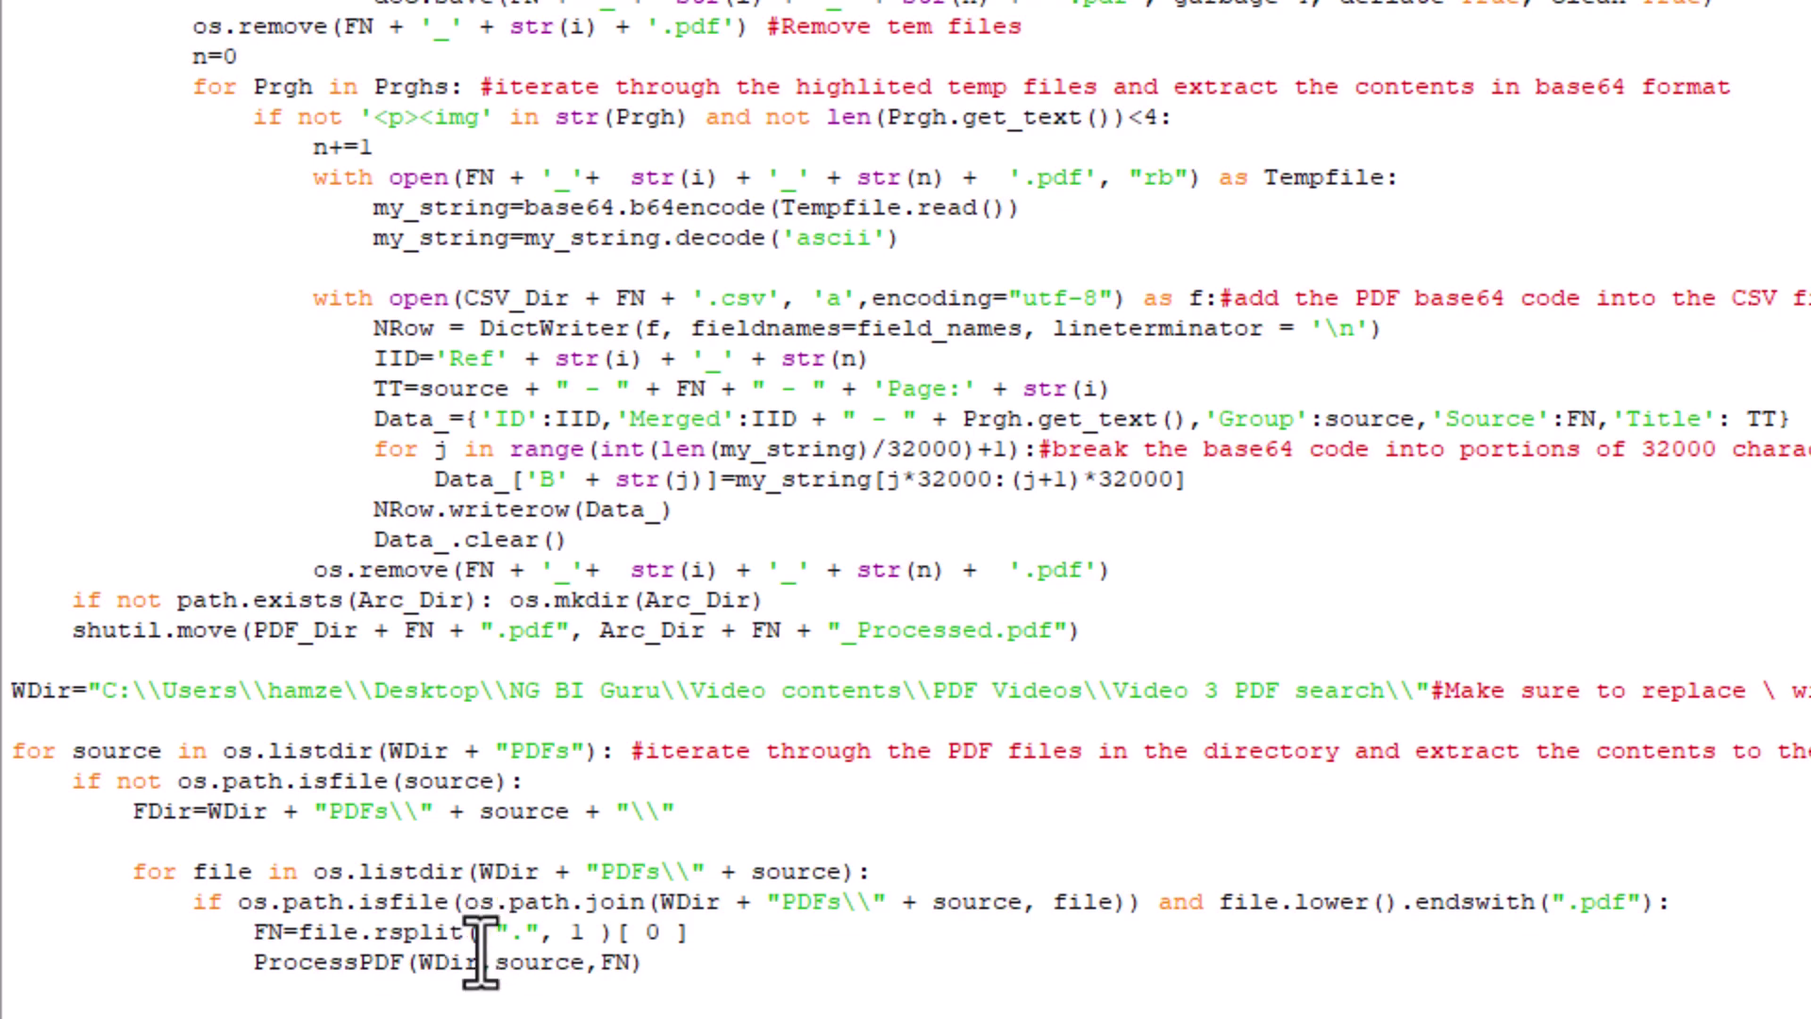
scroll(478, 982, "up", 6)
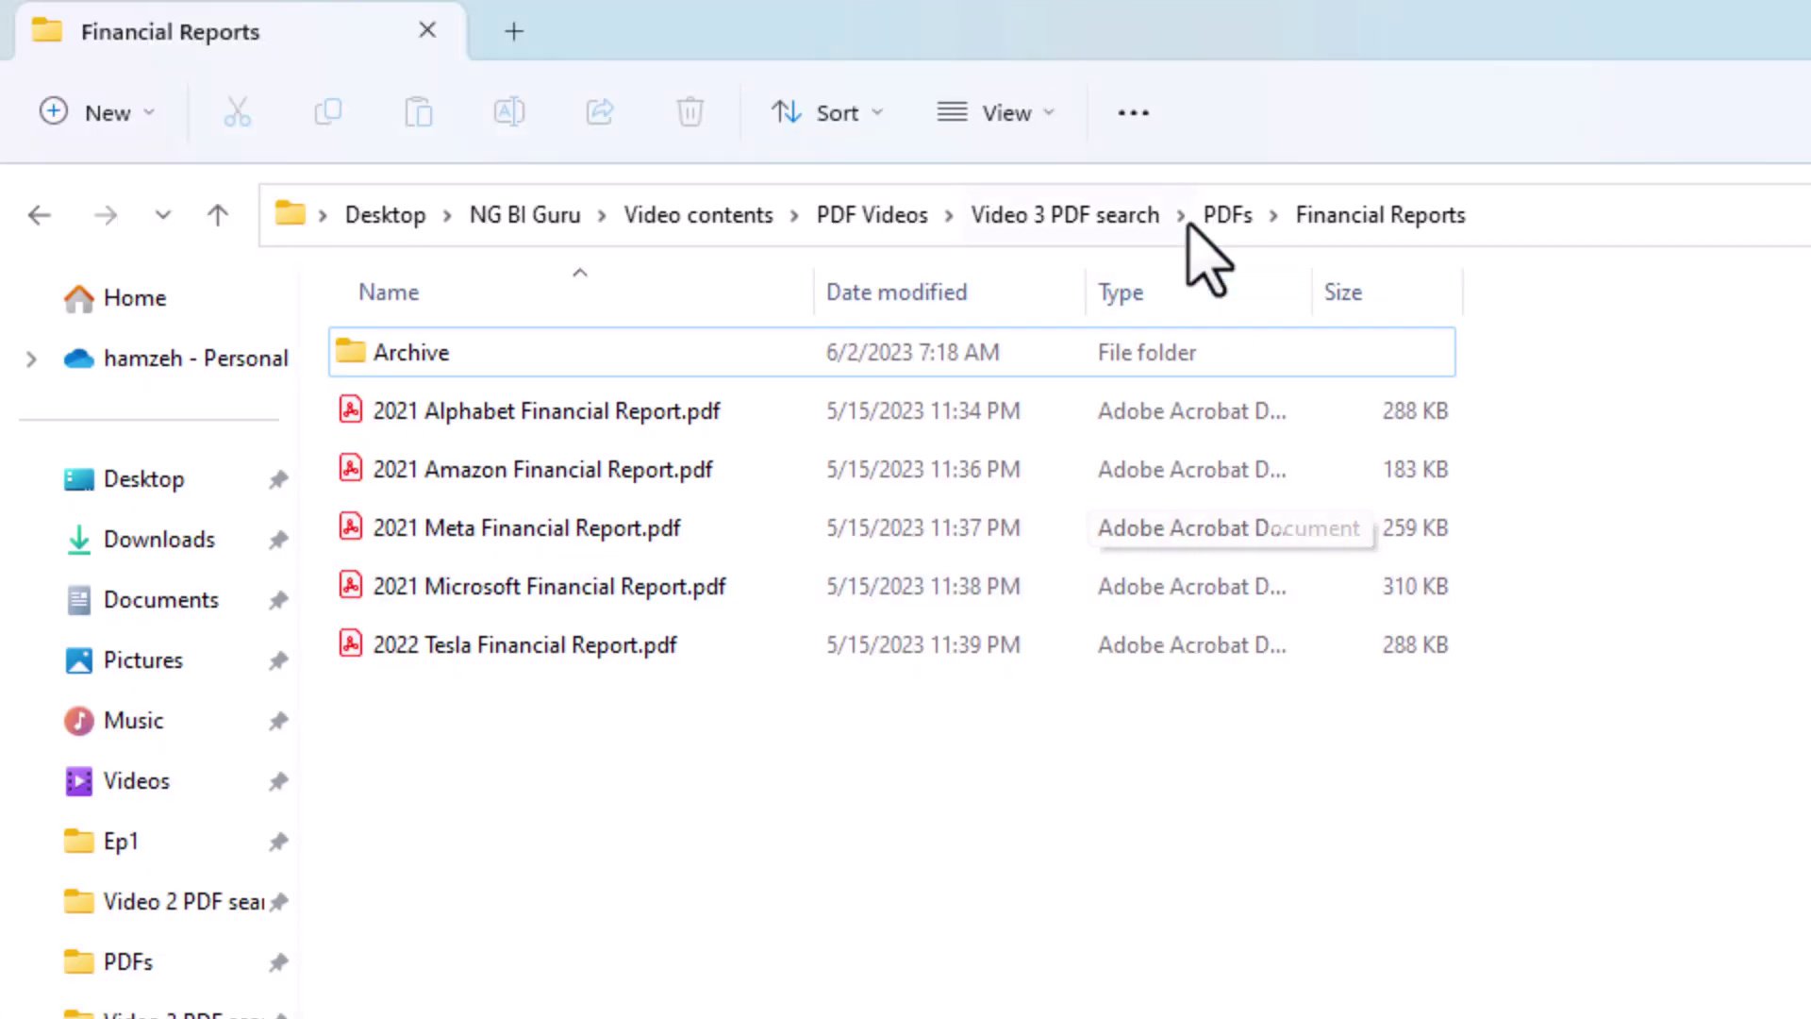
Step: Check the project's folder structure in File Explorer, from Video 3 PDF search through PDFs to its Financial Reports subfolder
left_click(1230, 227)
left_click(1135, 219)
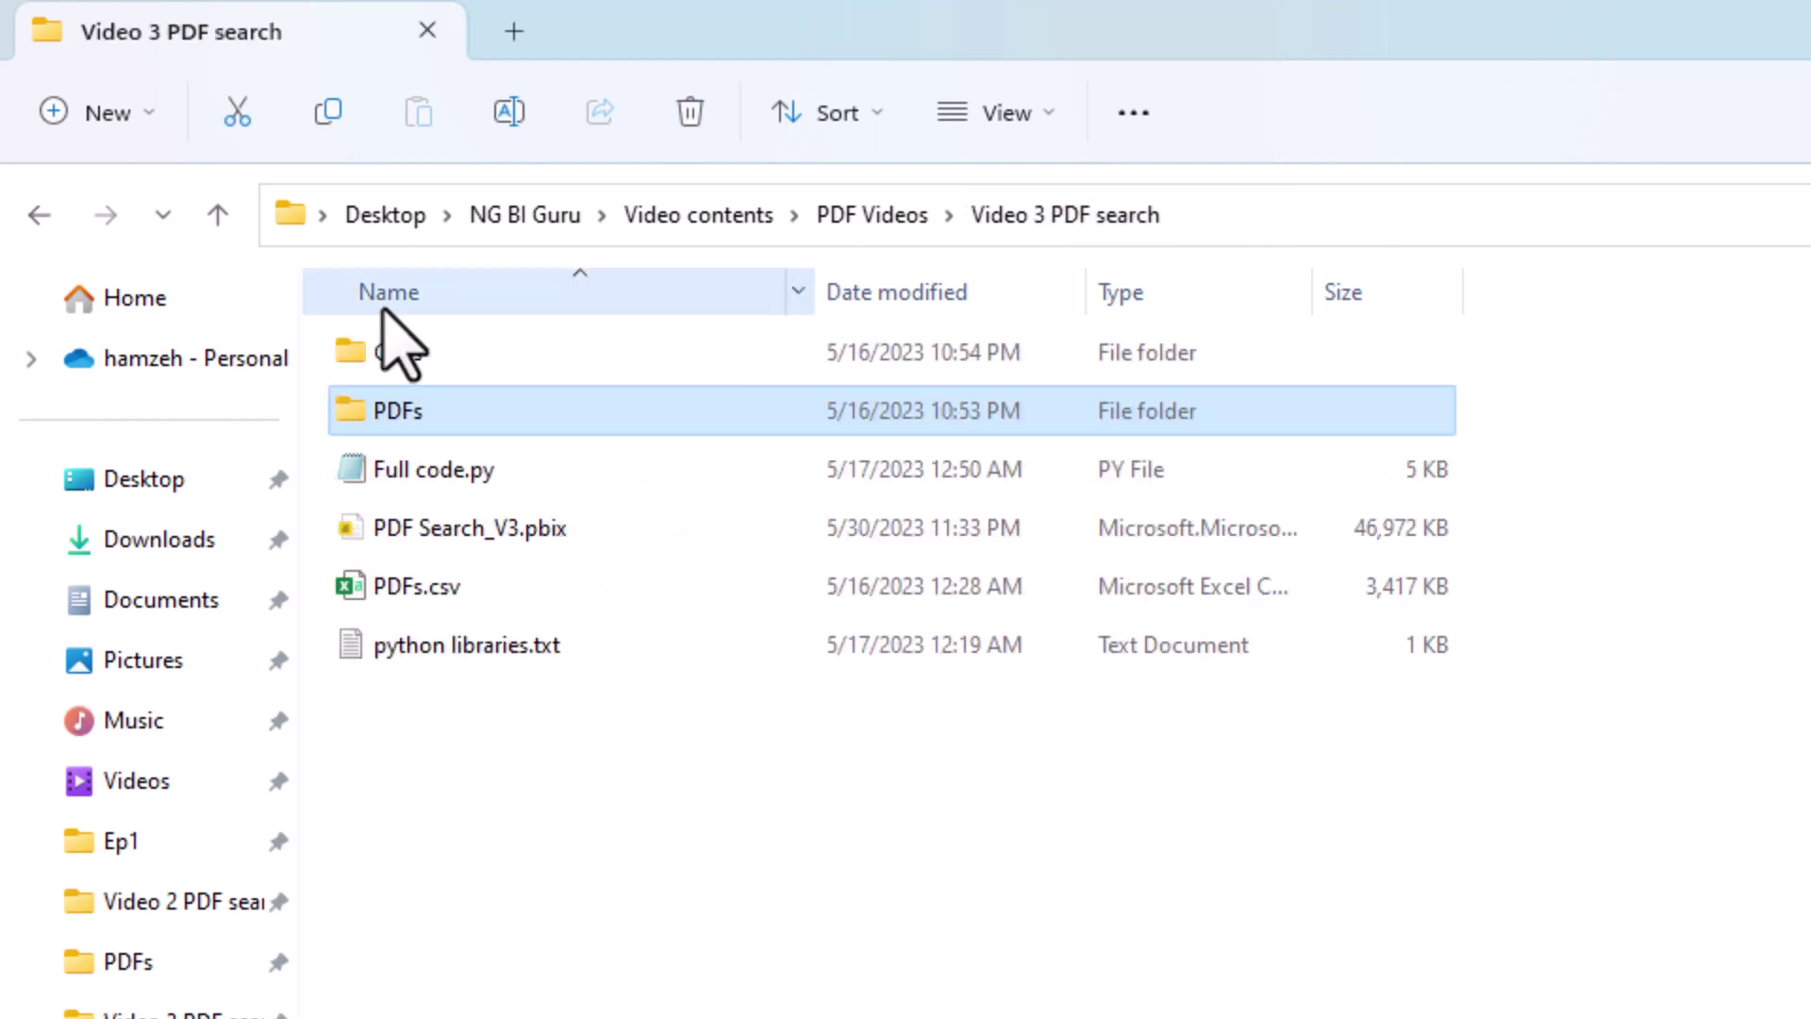
double_click(451, 413)
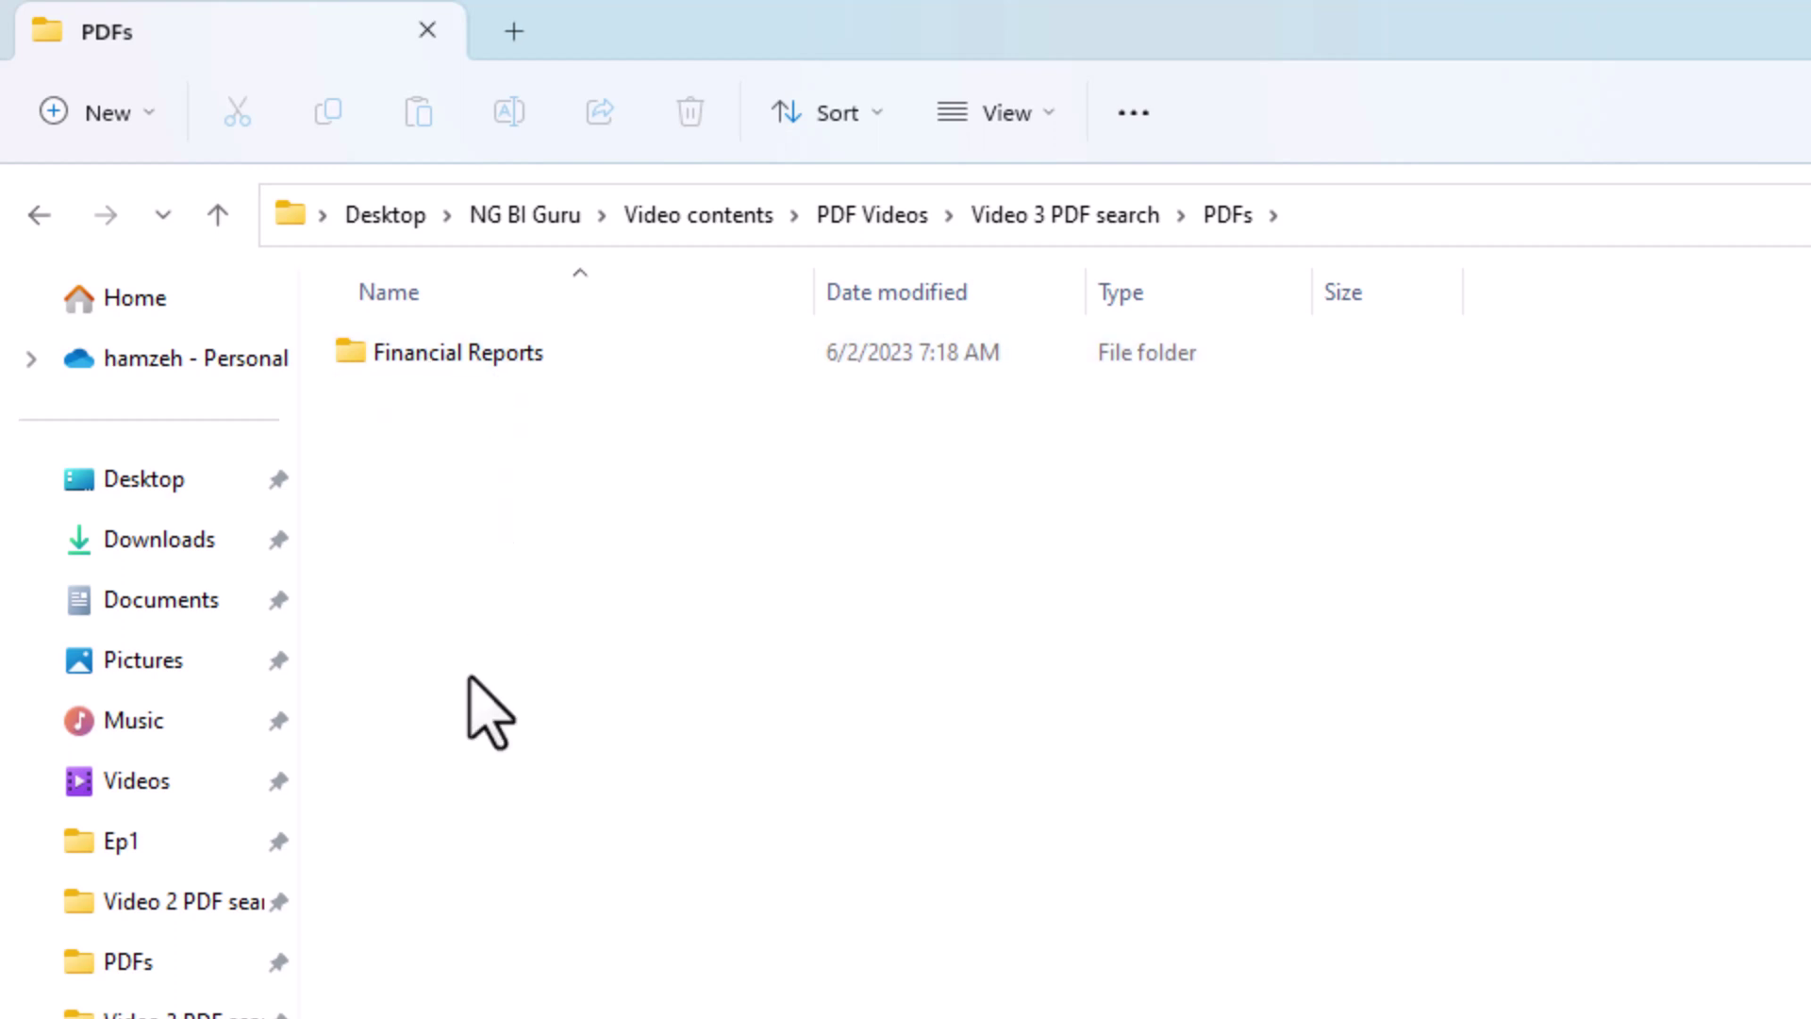
double_click(519, 345)
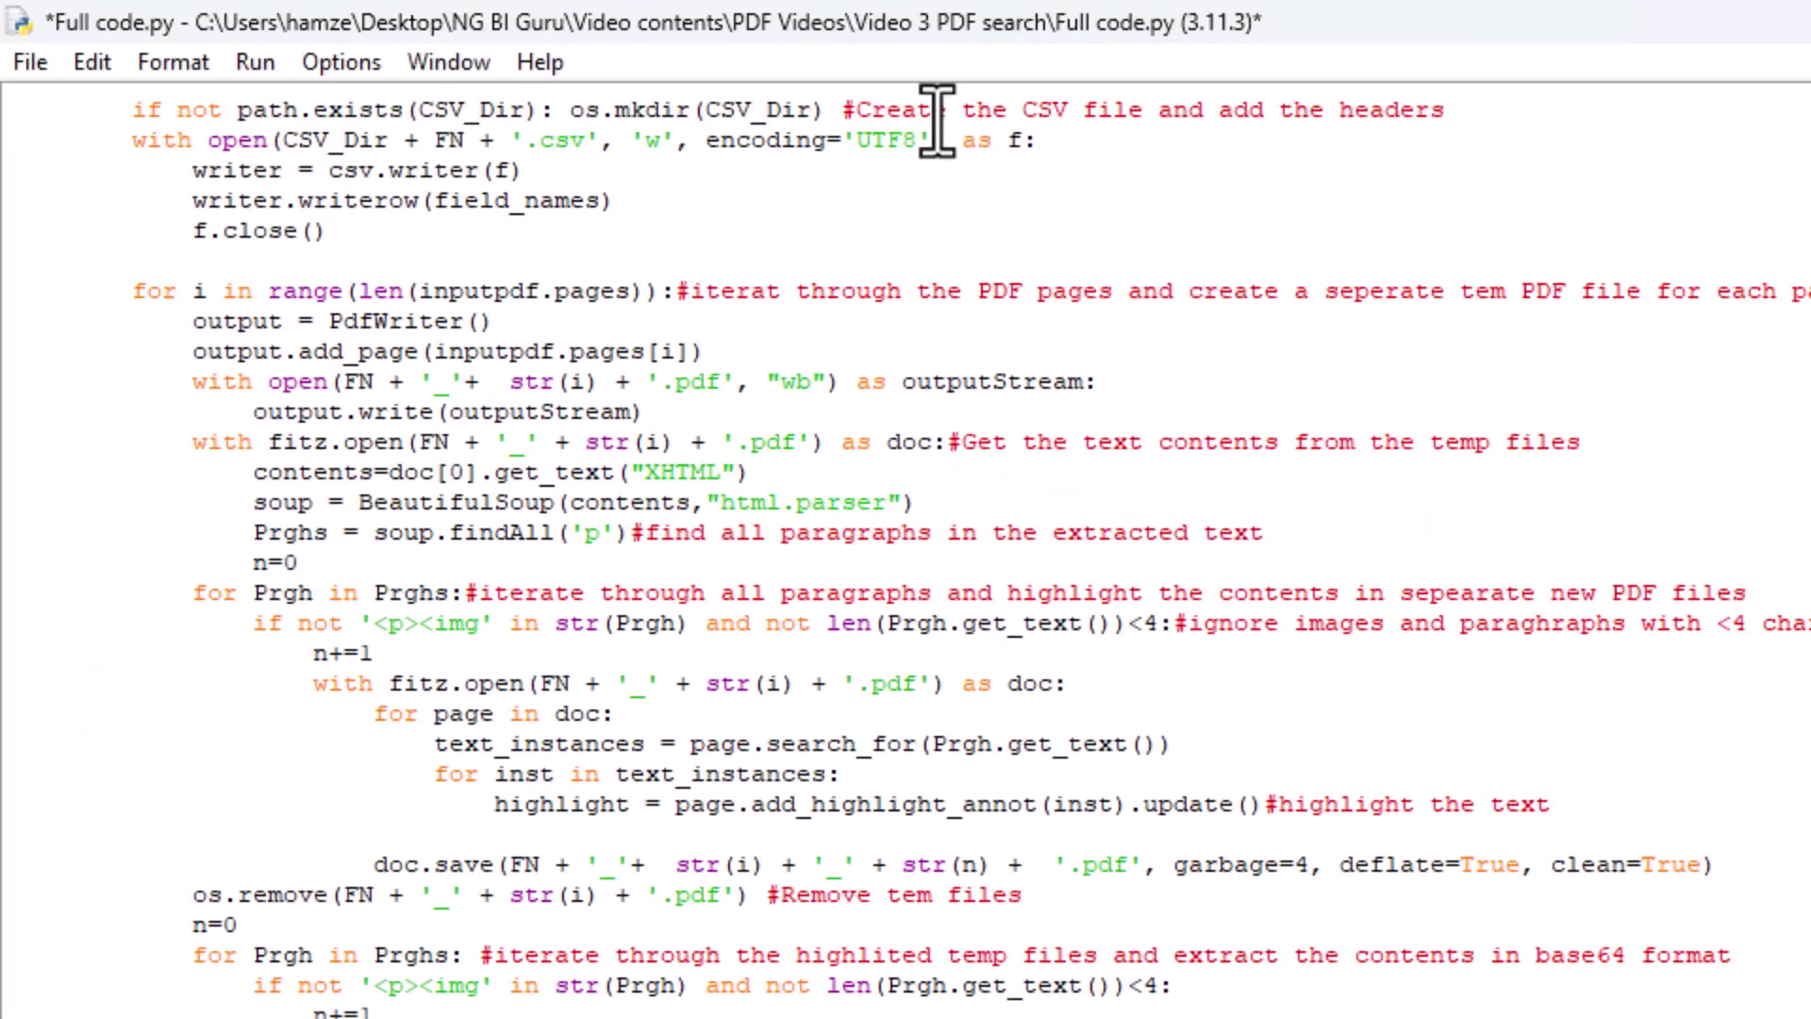
Step: Run the Full code.py script in IDLE, saving the source first
left_click(255, 63)
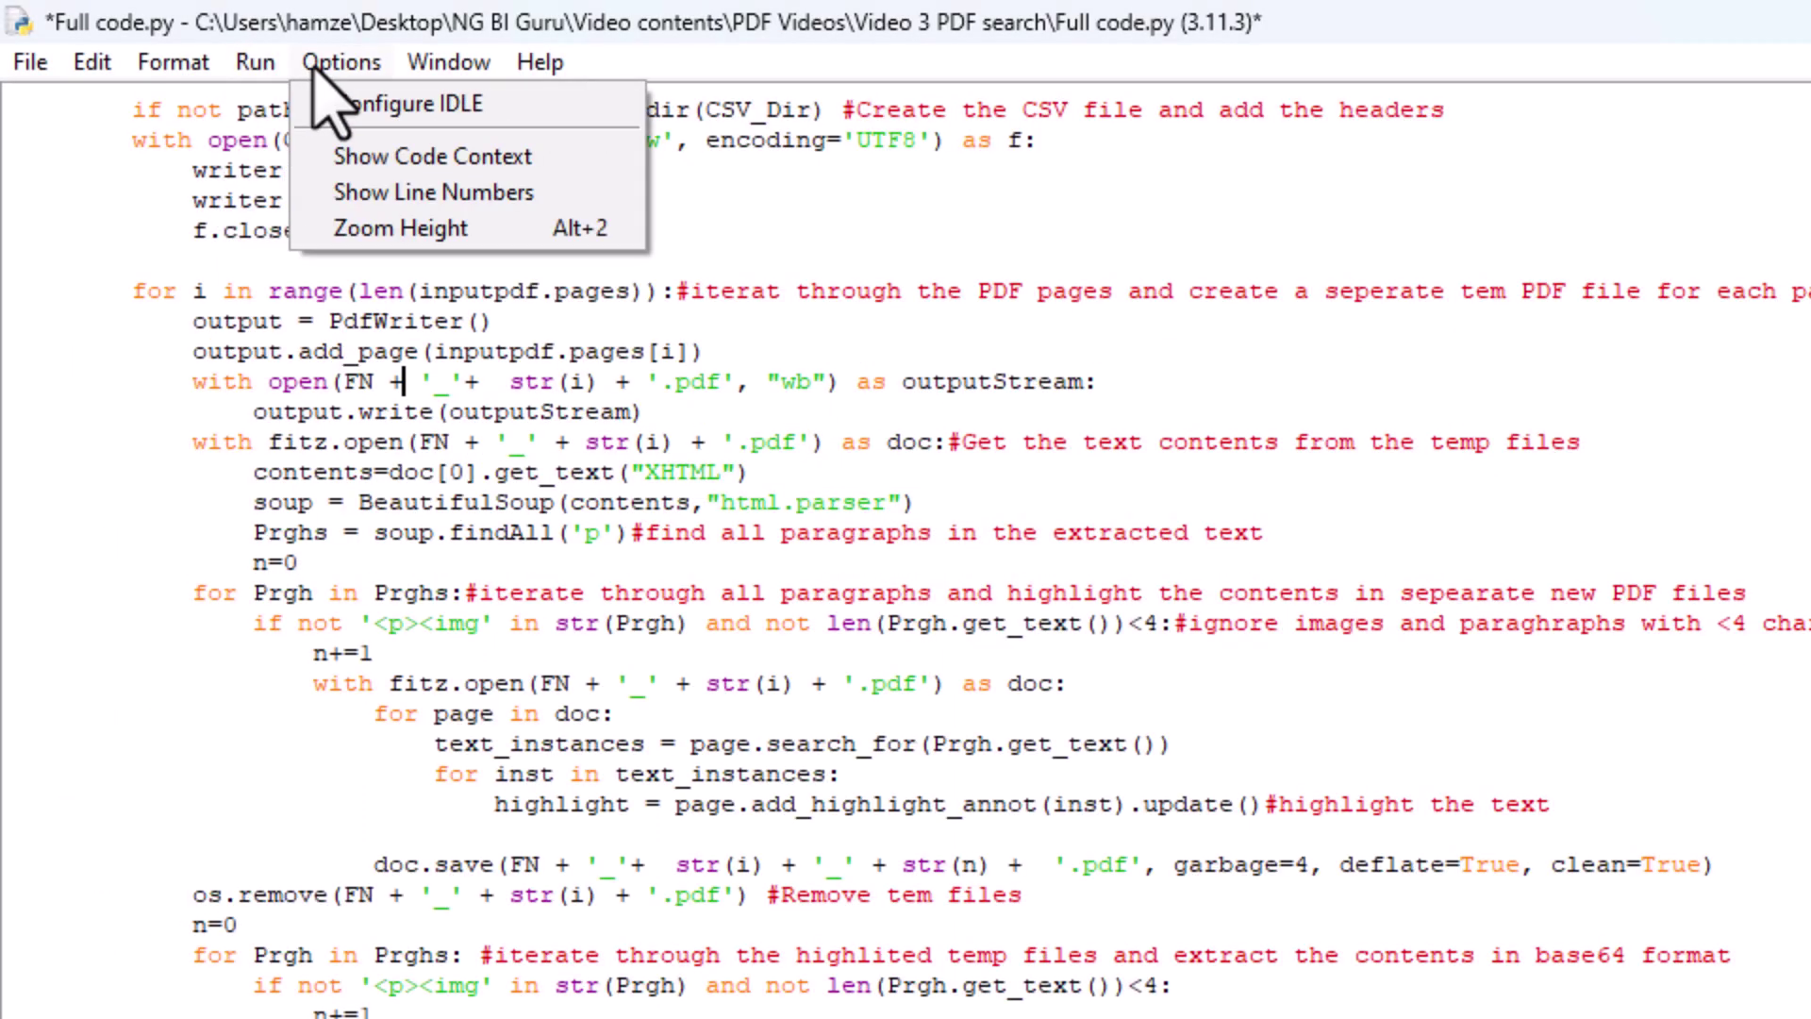
left_click(311, 110)
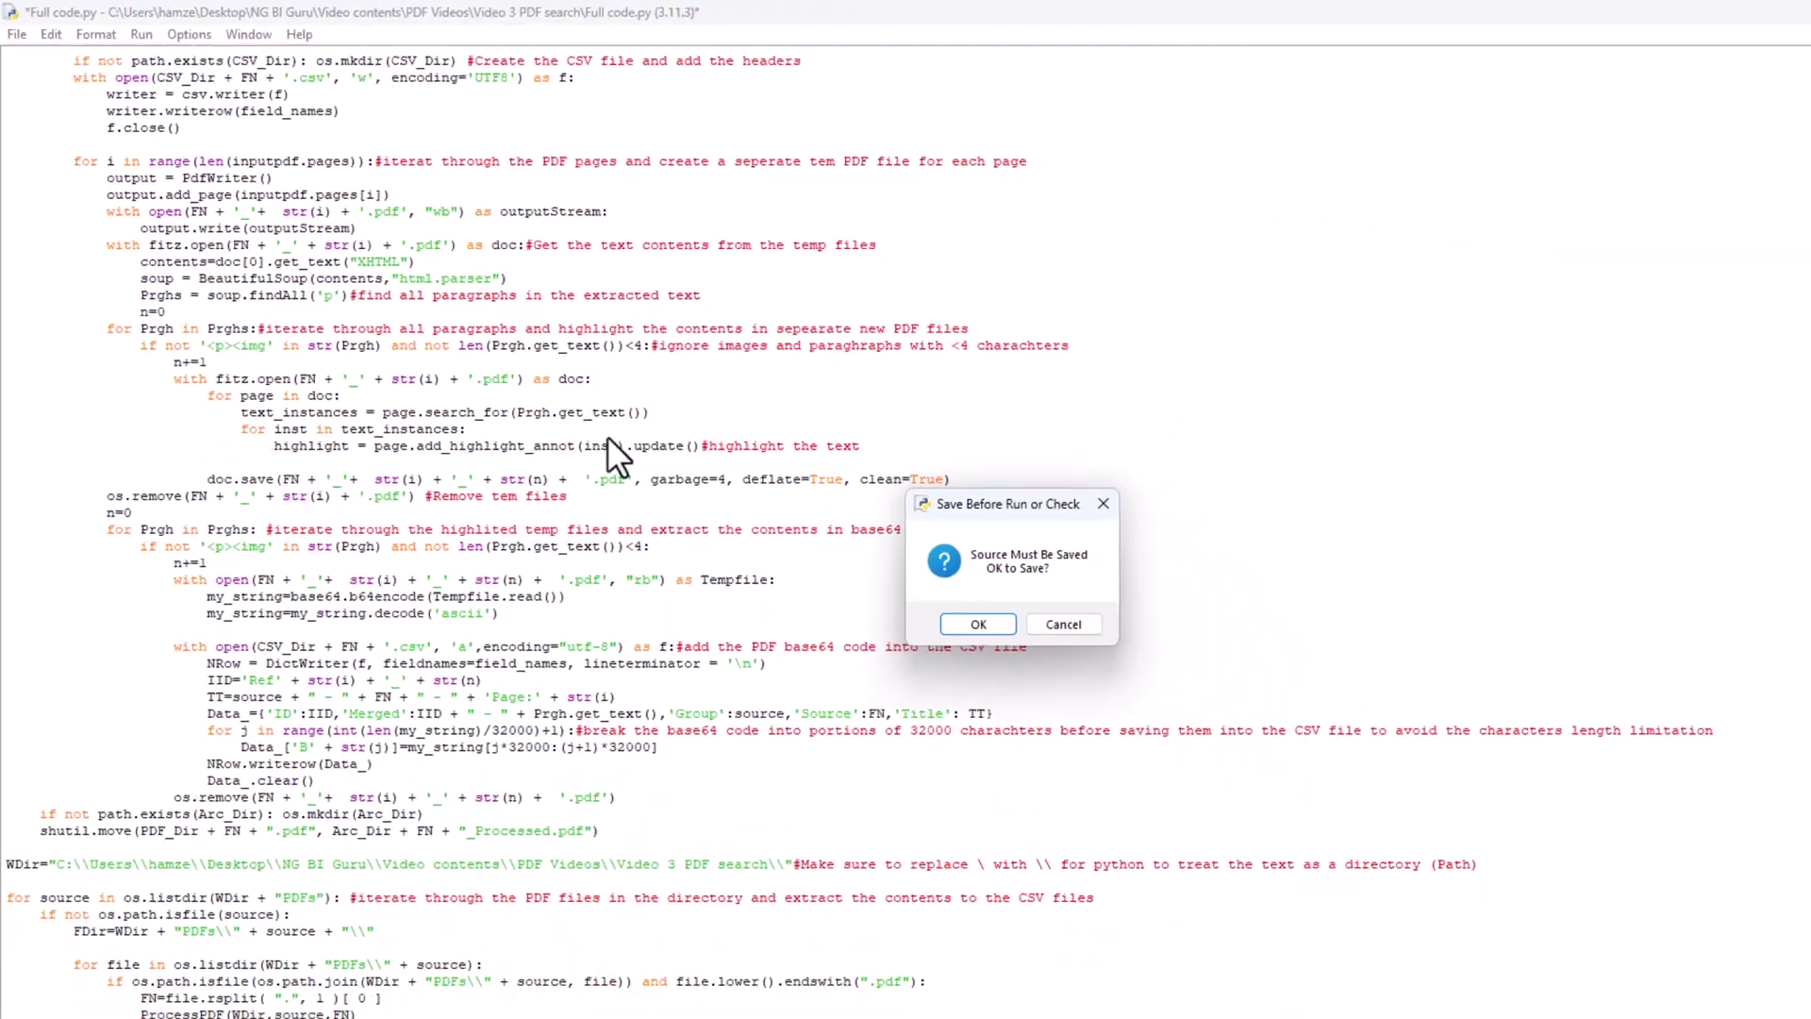
left_click(978, 624)
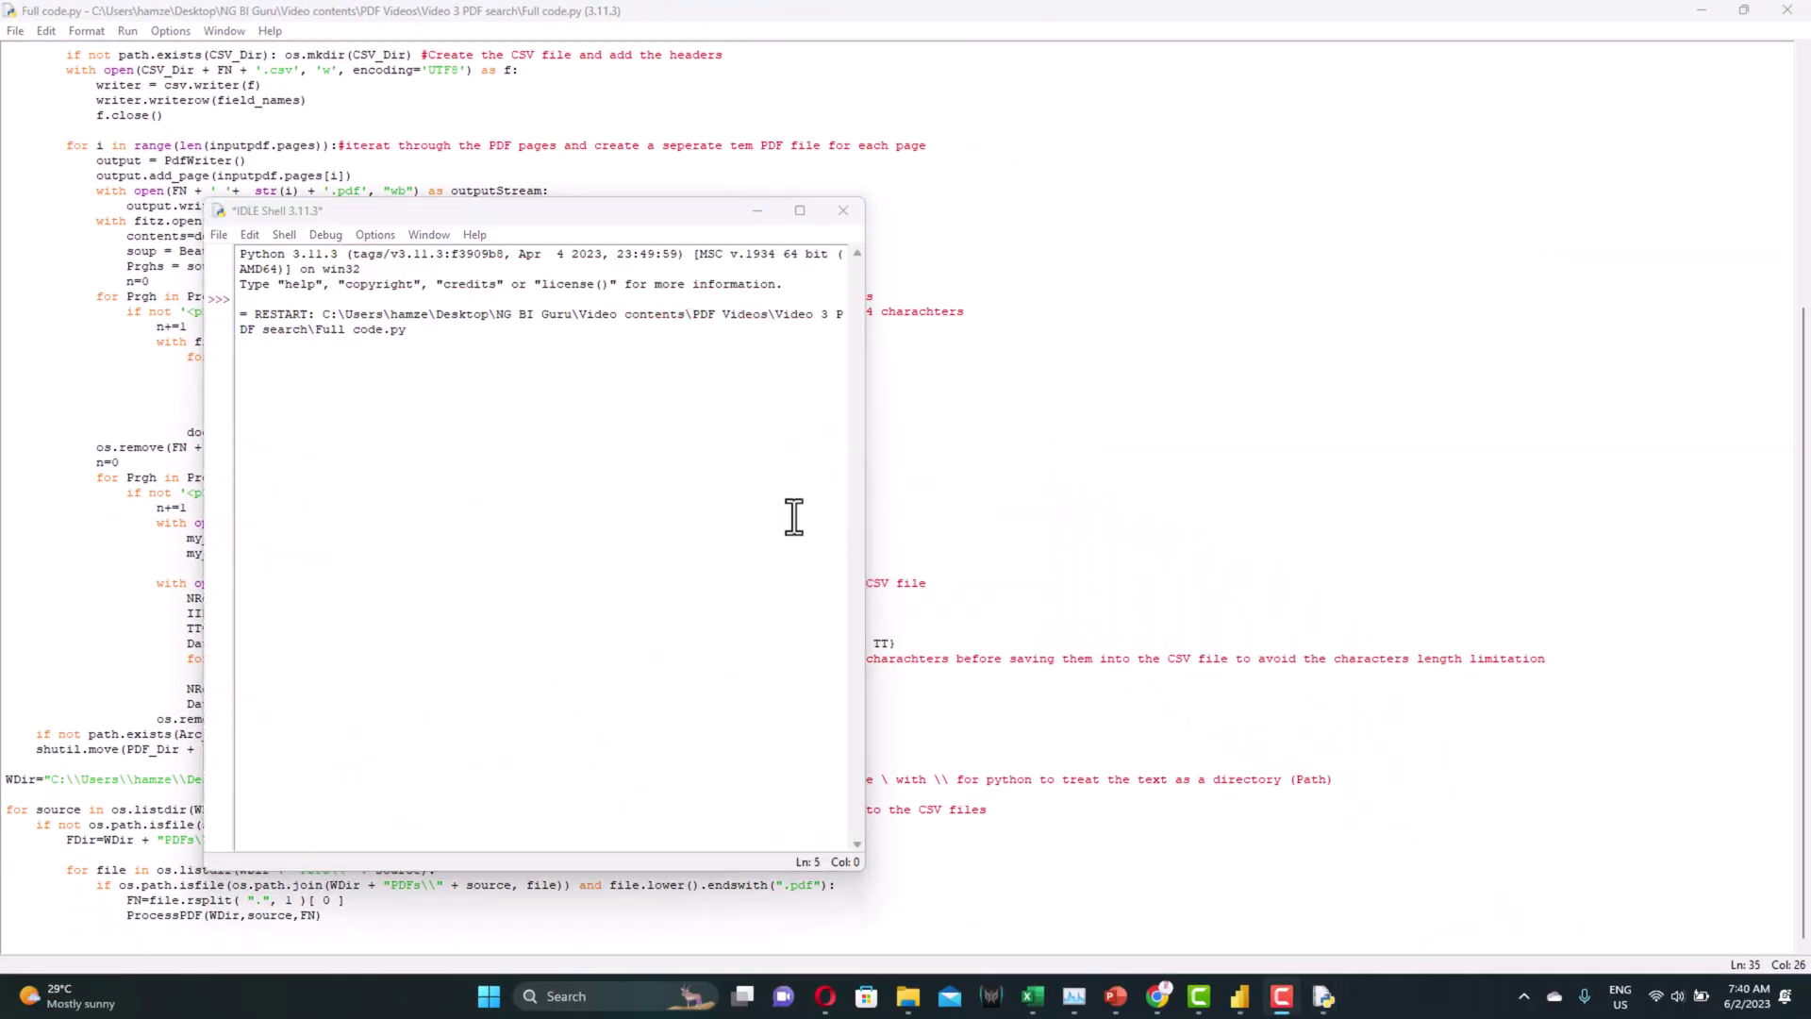
Step: Check the processed PDFs in the Financial Reports Archive folder and go to the Financial Reports folder inside CSVs
left_click(923, 1004)
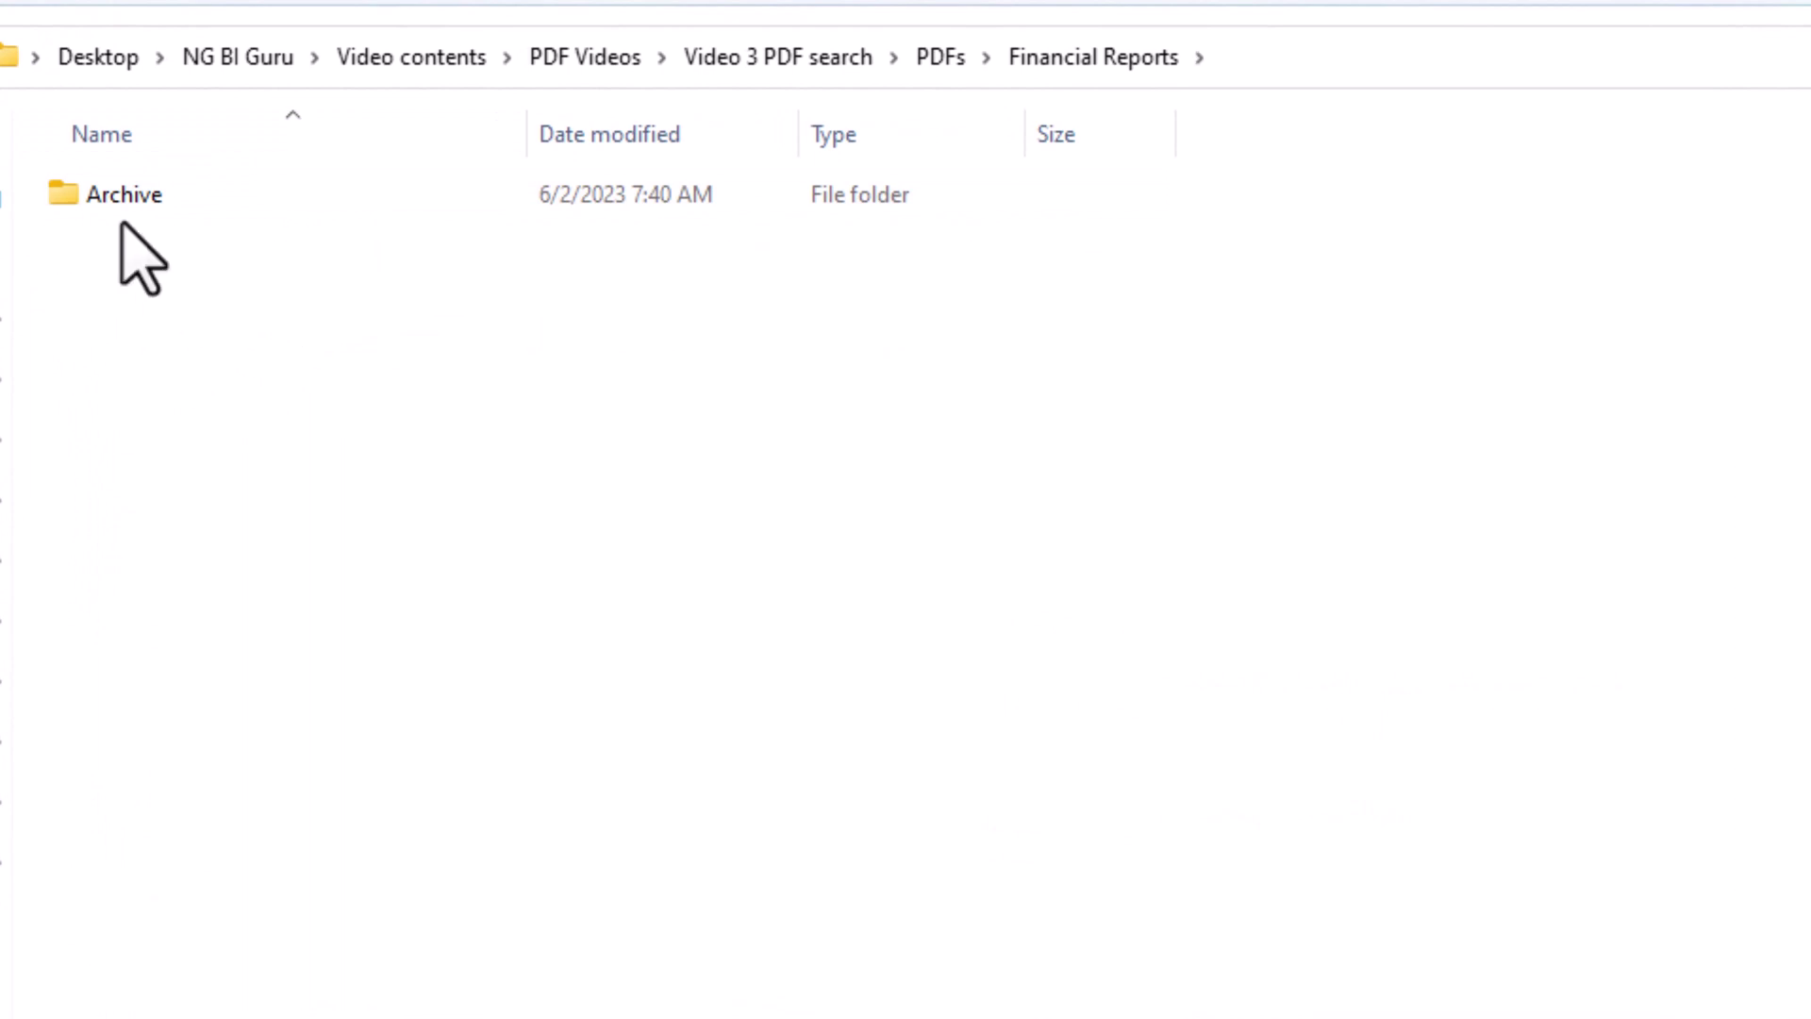
double_click(132, 195)
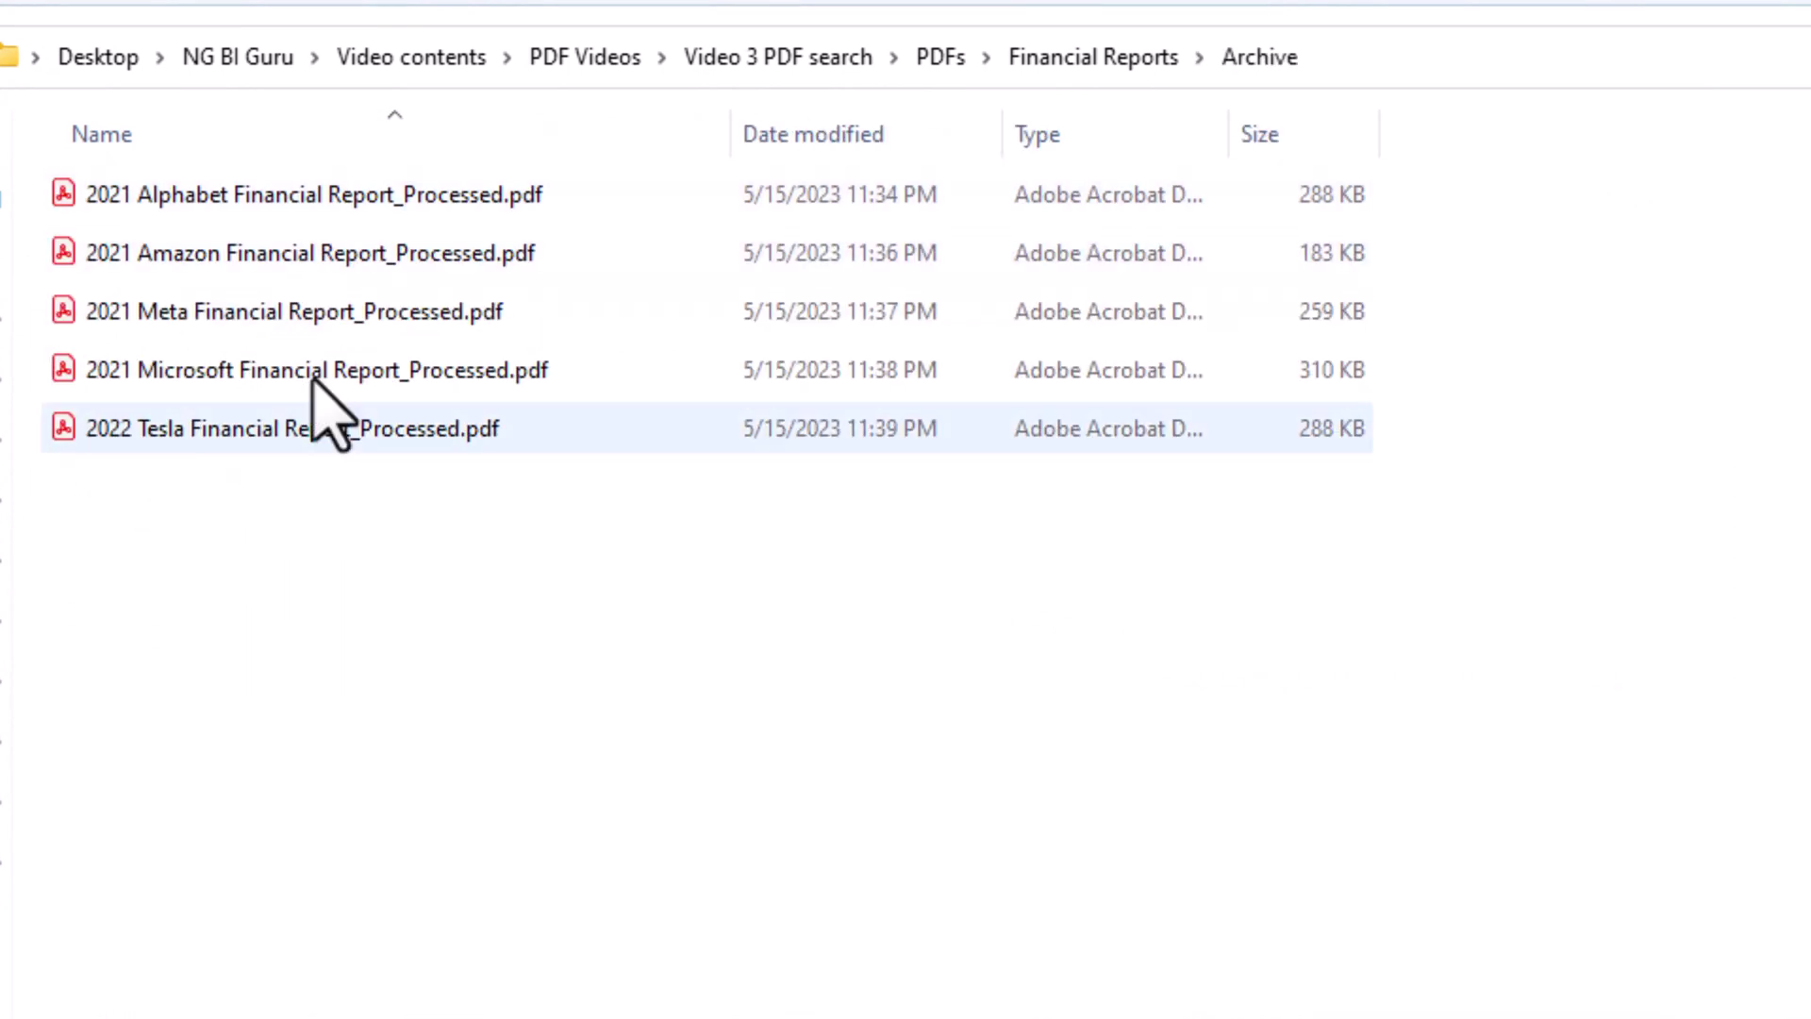
left_click(860, 58)
double_click(134, 198)
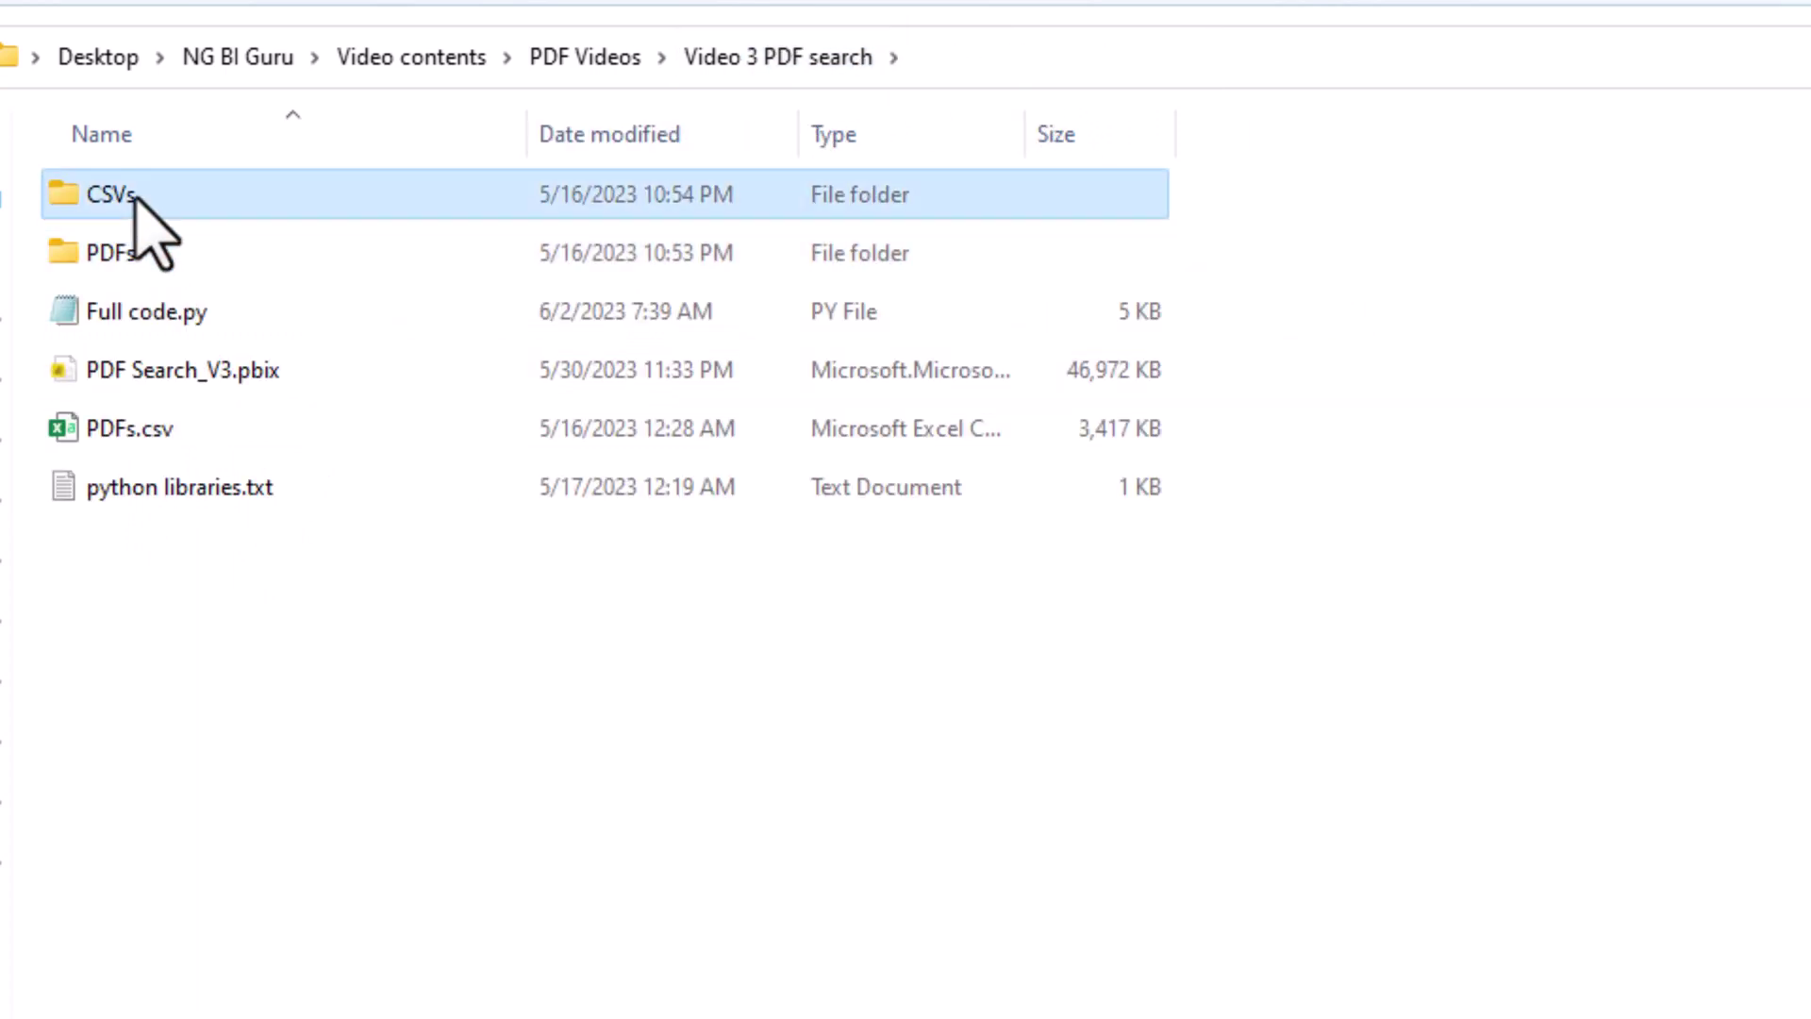
double_click(134, 195)
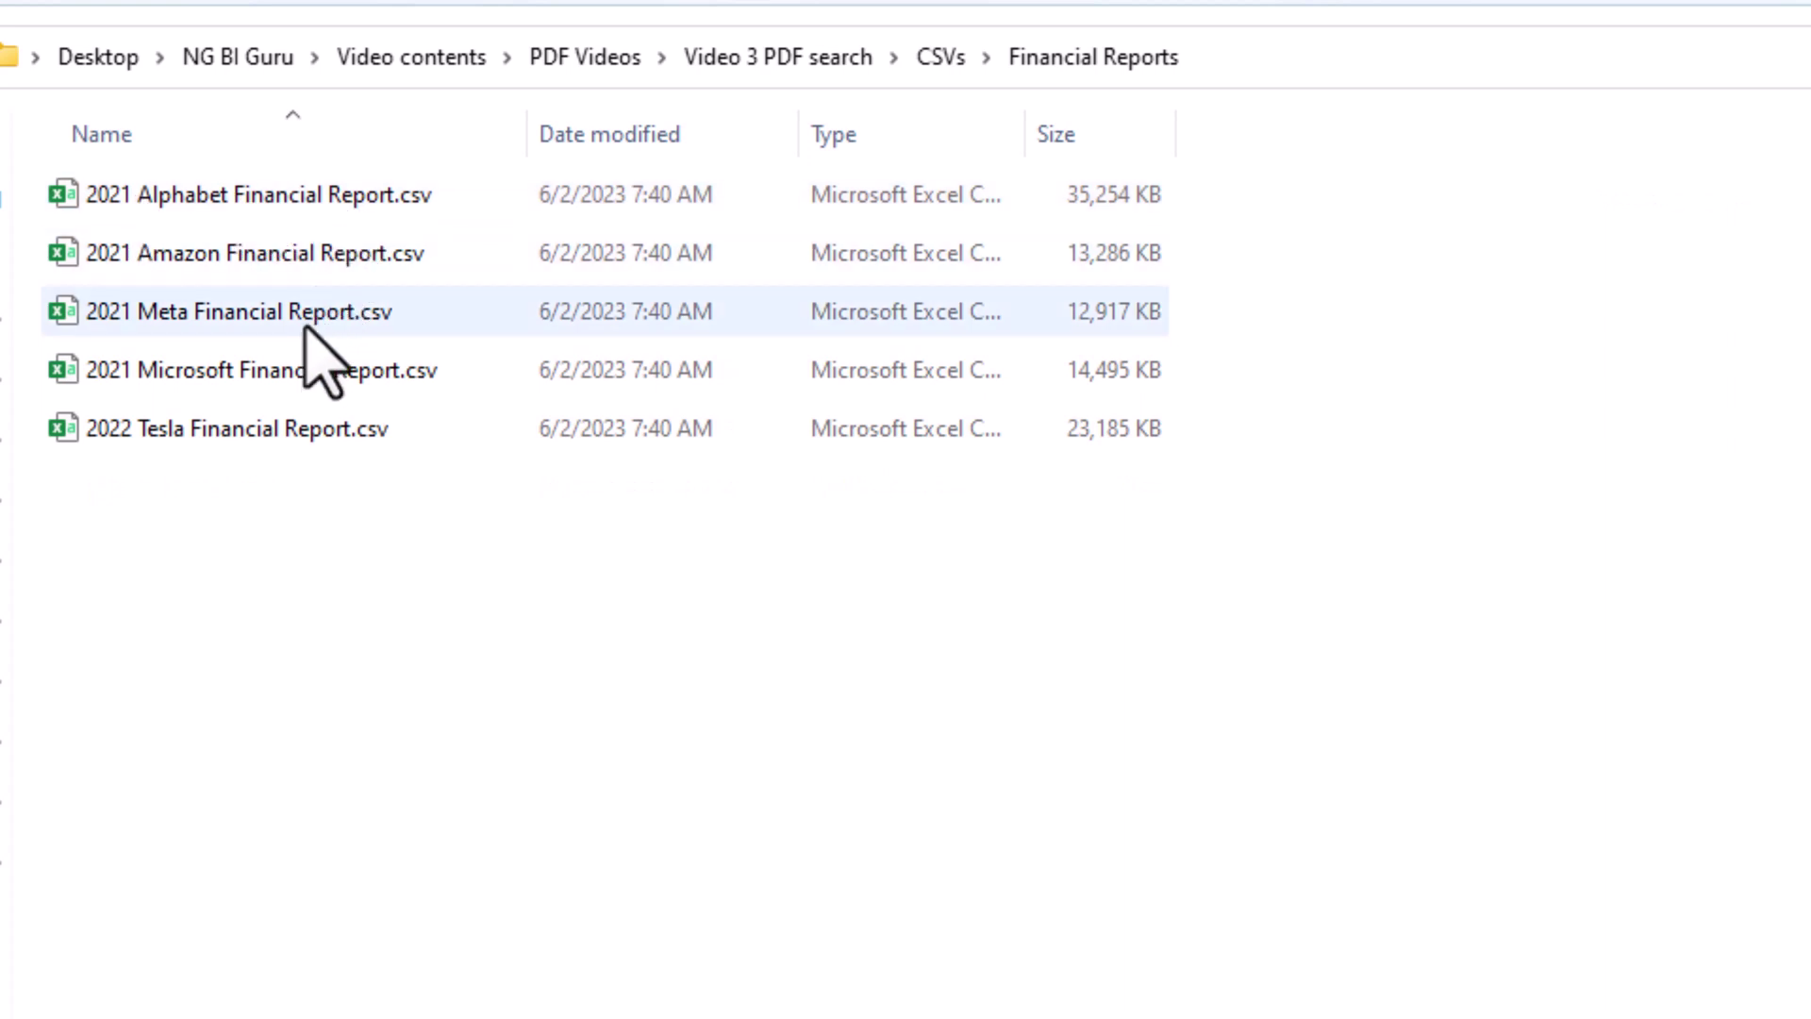
Step: Open 2022 Tesla Financial Report.csv in Excel and go to the first record in the ID column
left_click(273, 437)
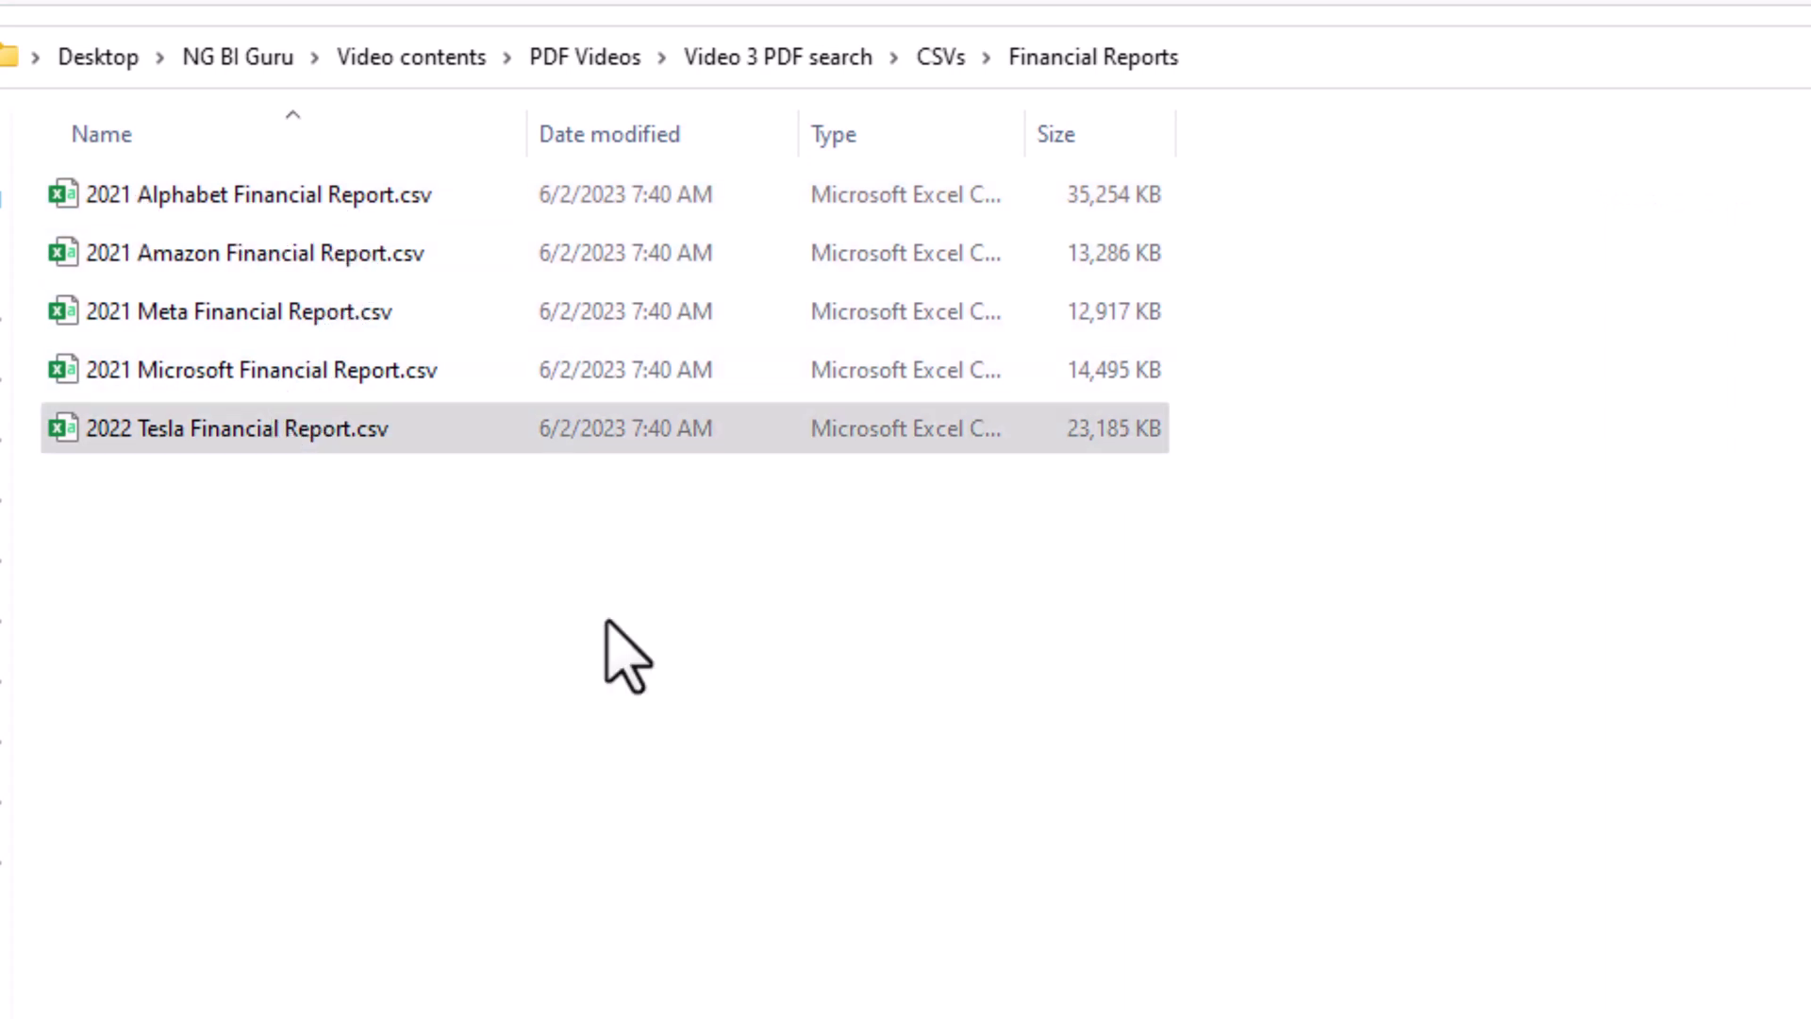
key("Return")
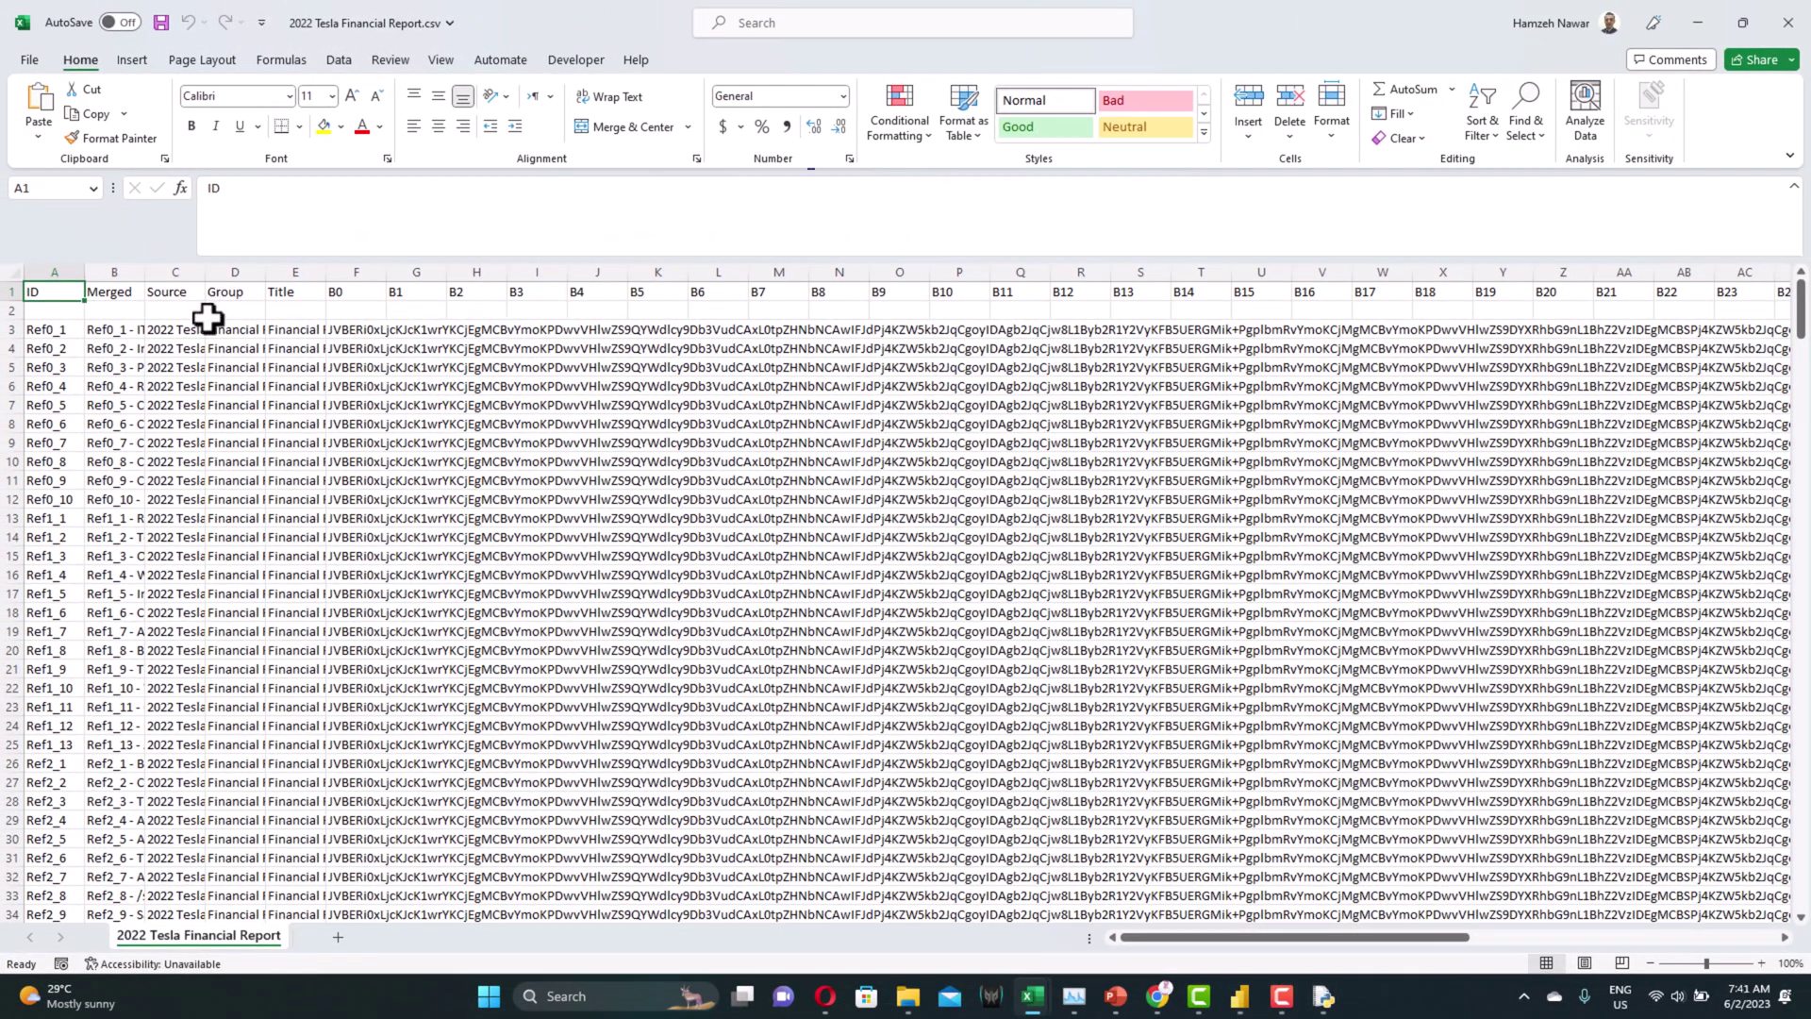
key("Down")
key("Down")
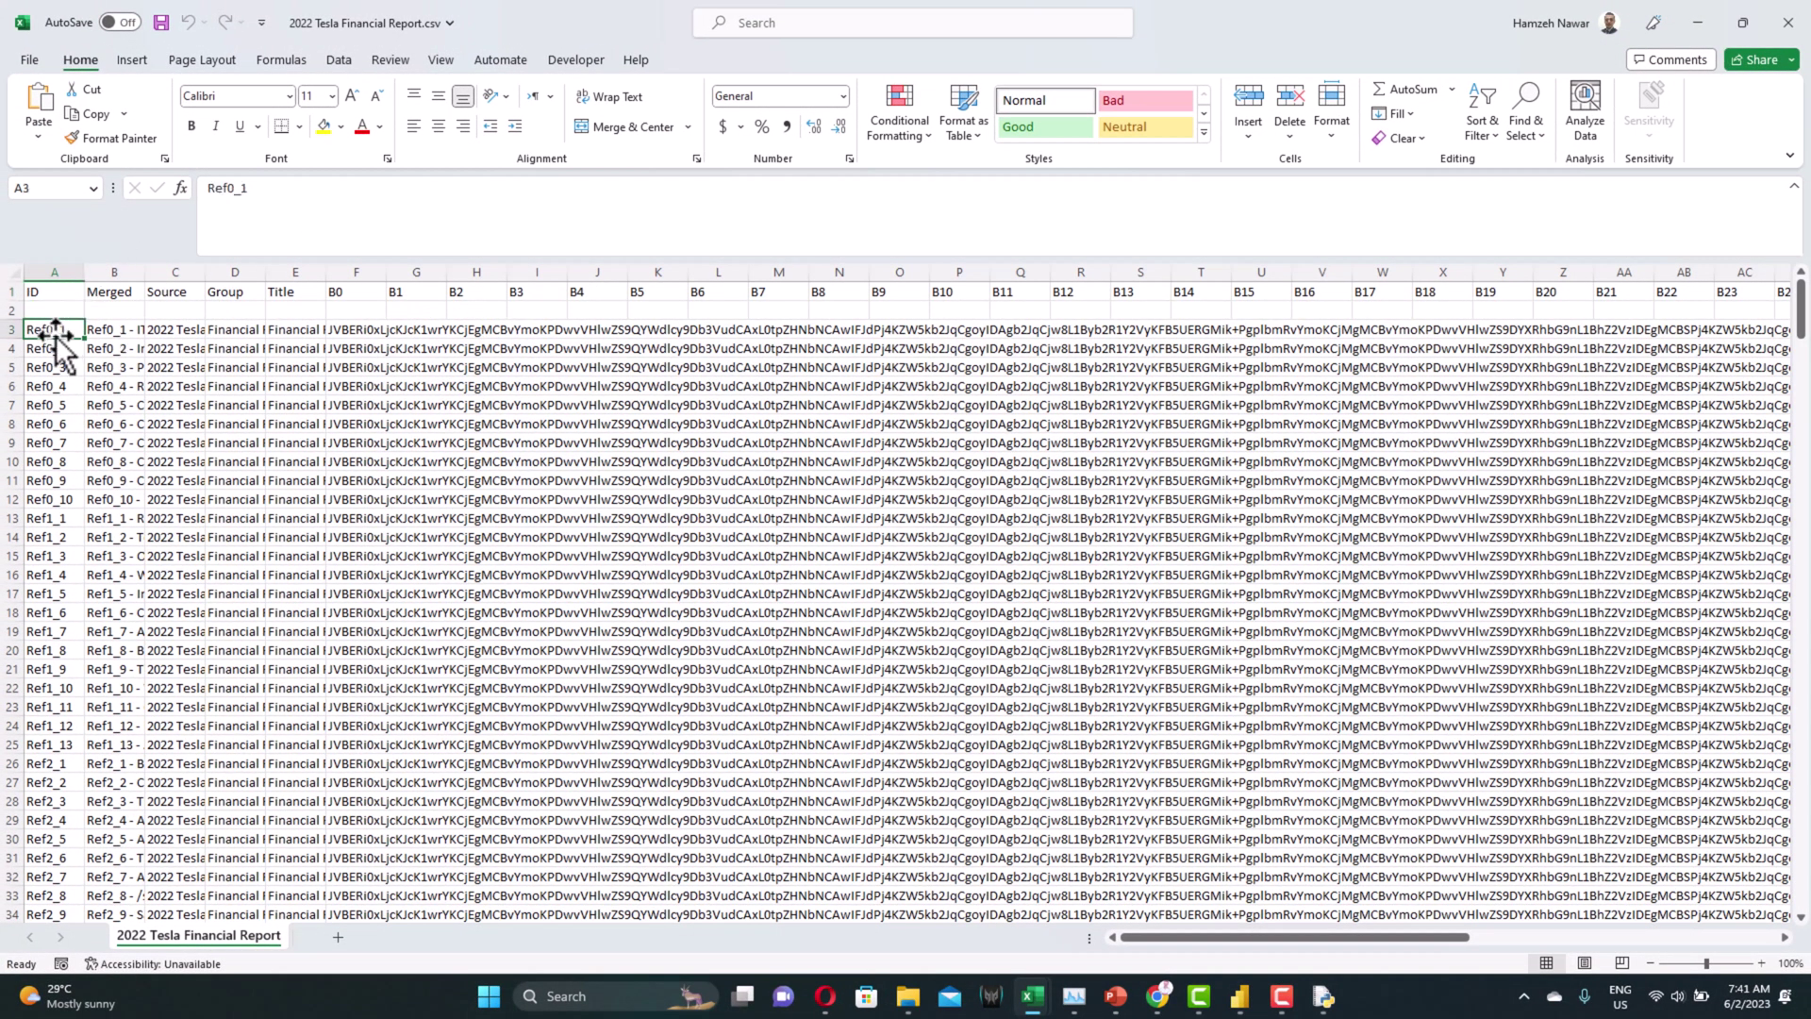
Step: Examine the first record's Merged, Source, Group and Title values and the base64 columns starting at B0
left_click(126, 329)
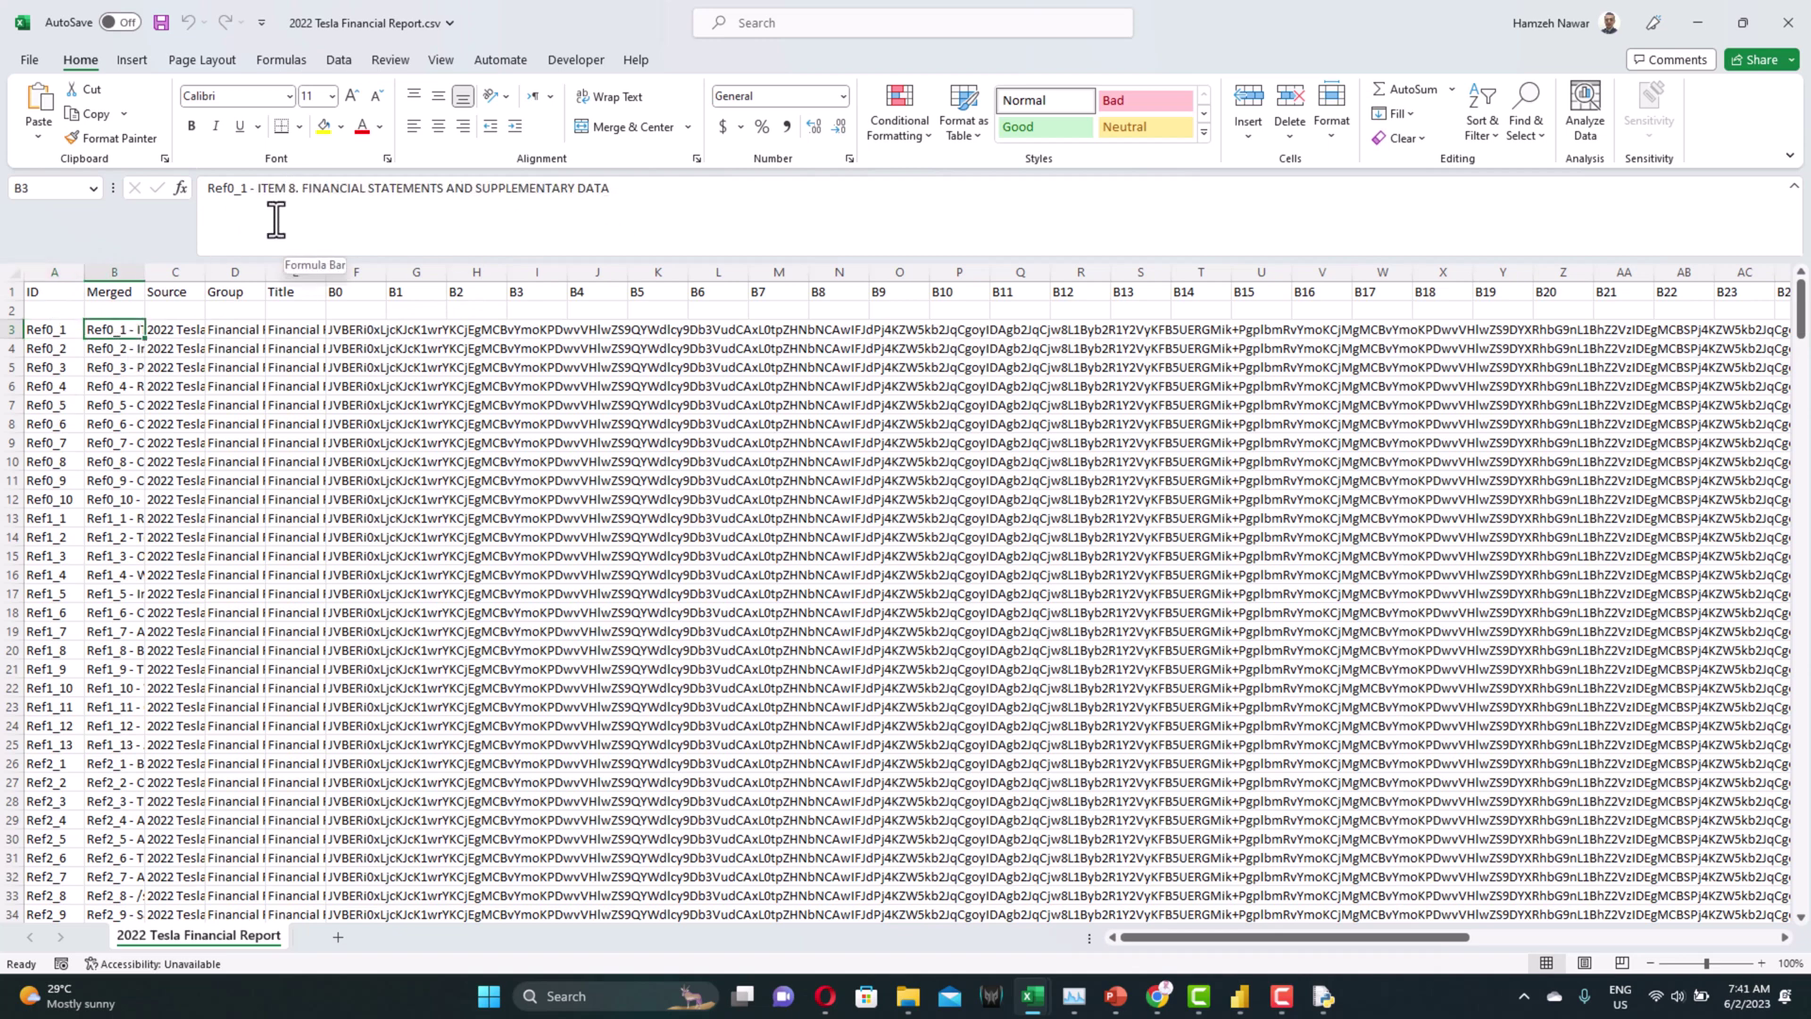
left_click(181, 329)
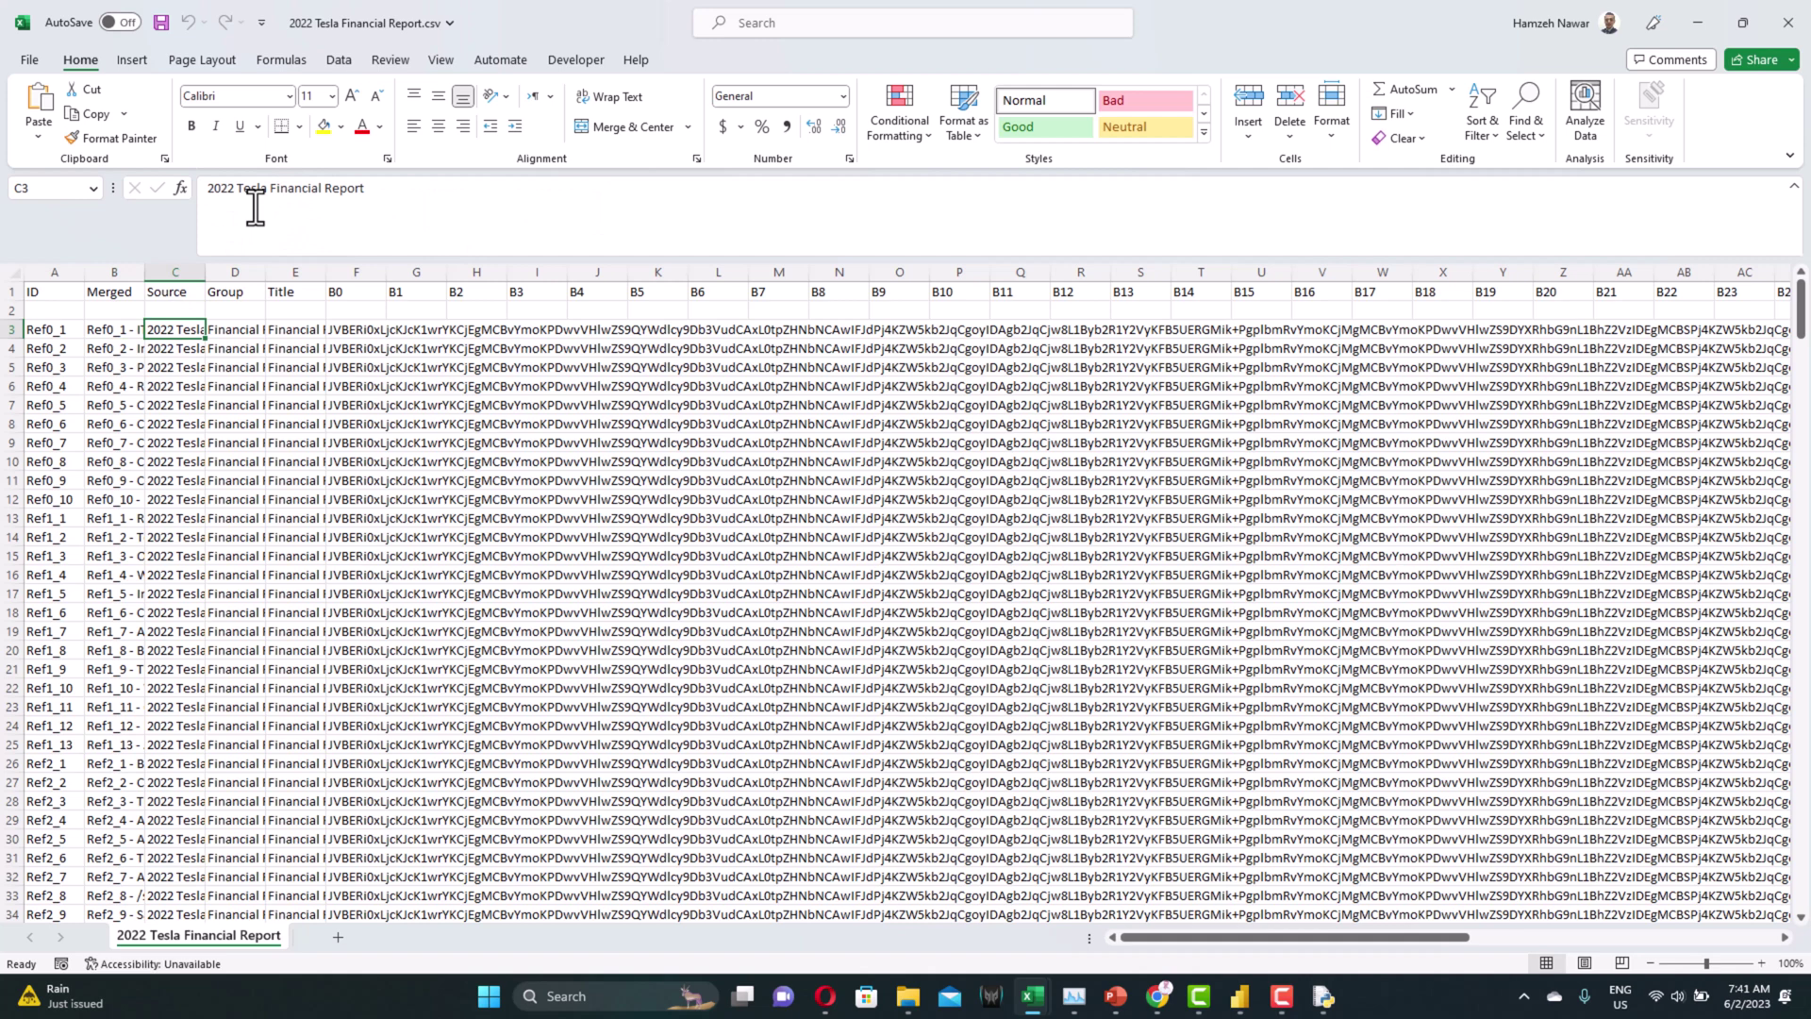
left_click(232, 332)
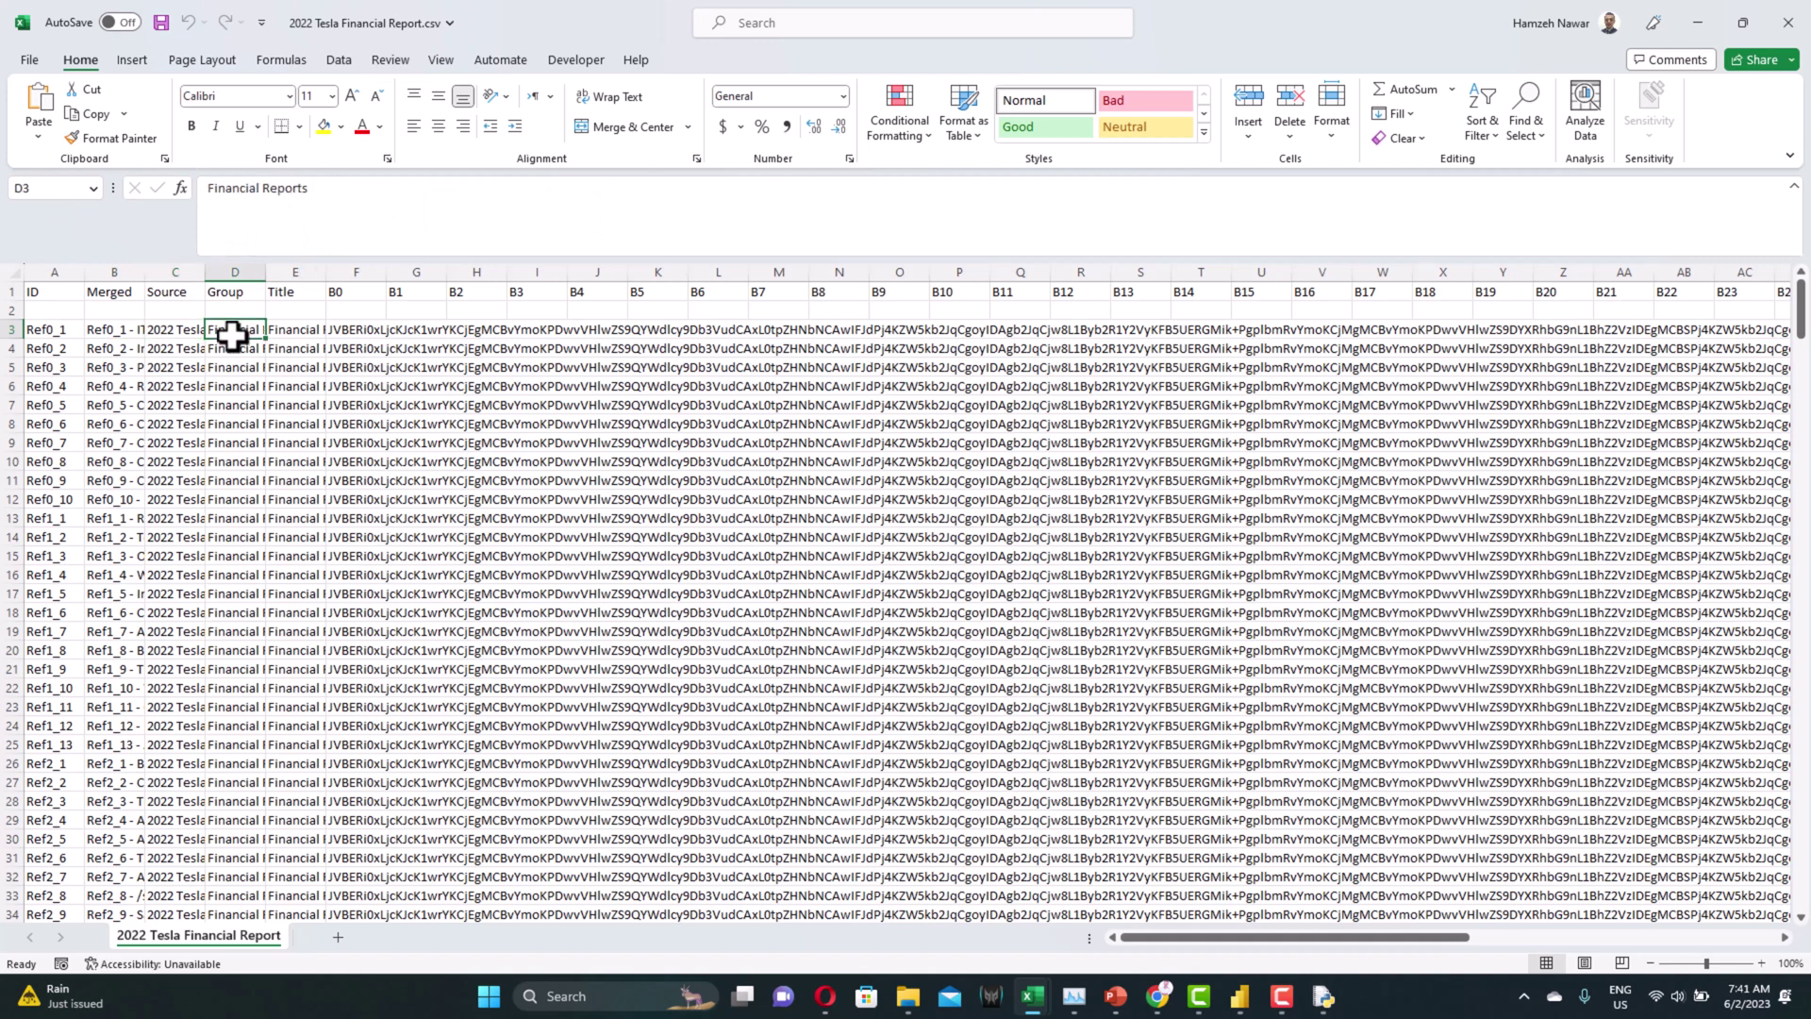
left_click(306, 330)
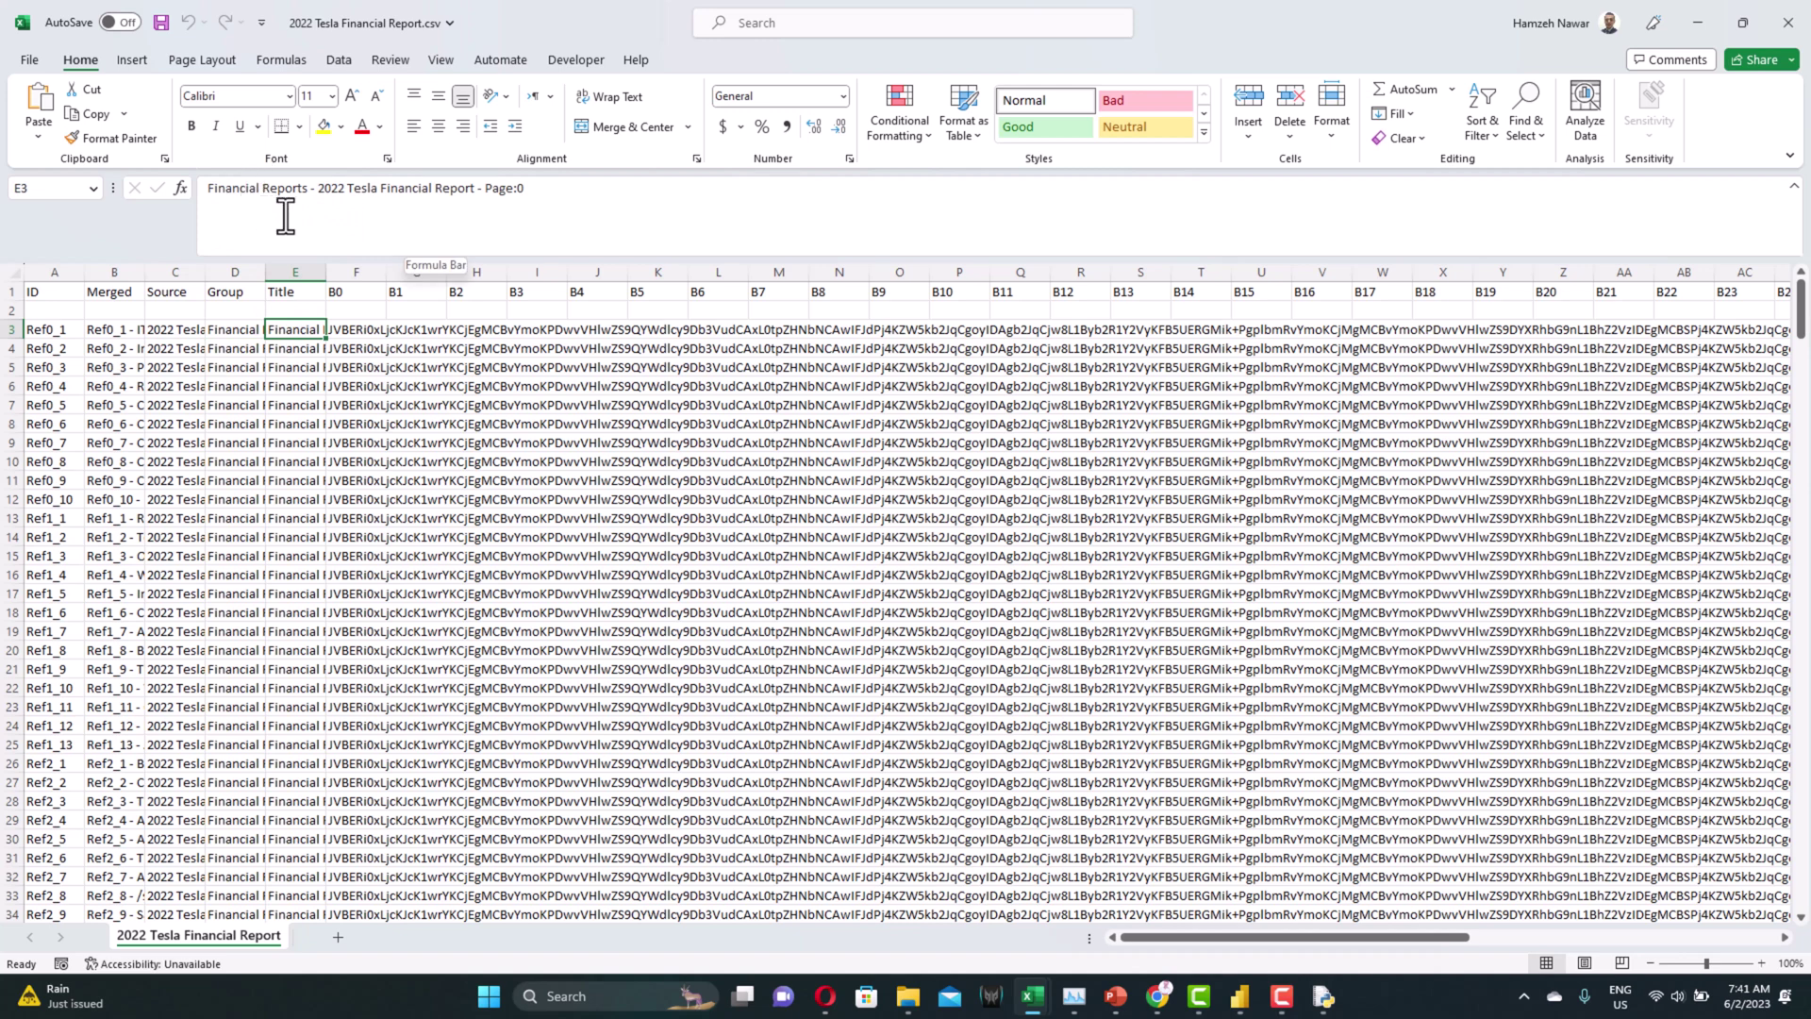
left_click_drag(349, 330, 476, 348)
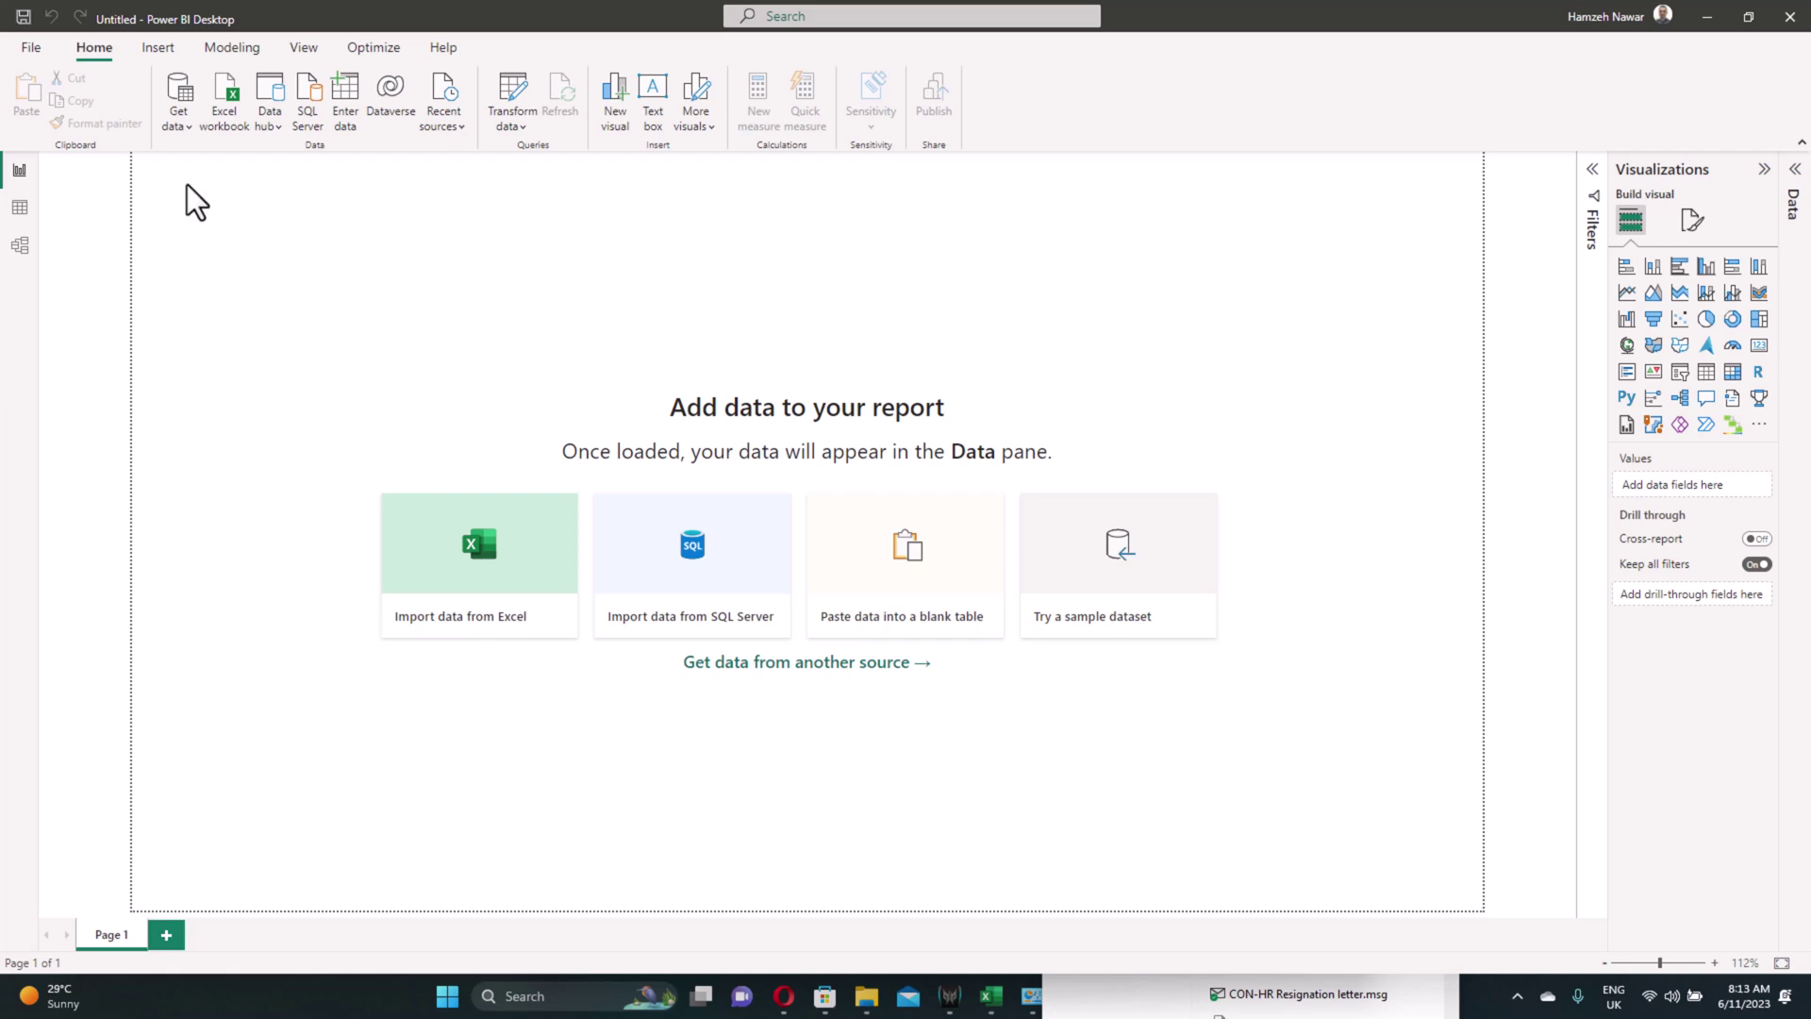
Step: Switch to Power BI Desktop, connect to the Financial Reports folder inside CSVs as a Folder source, and open it for transformation
left_click(178, 126)
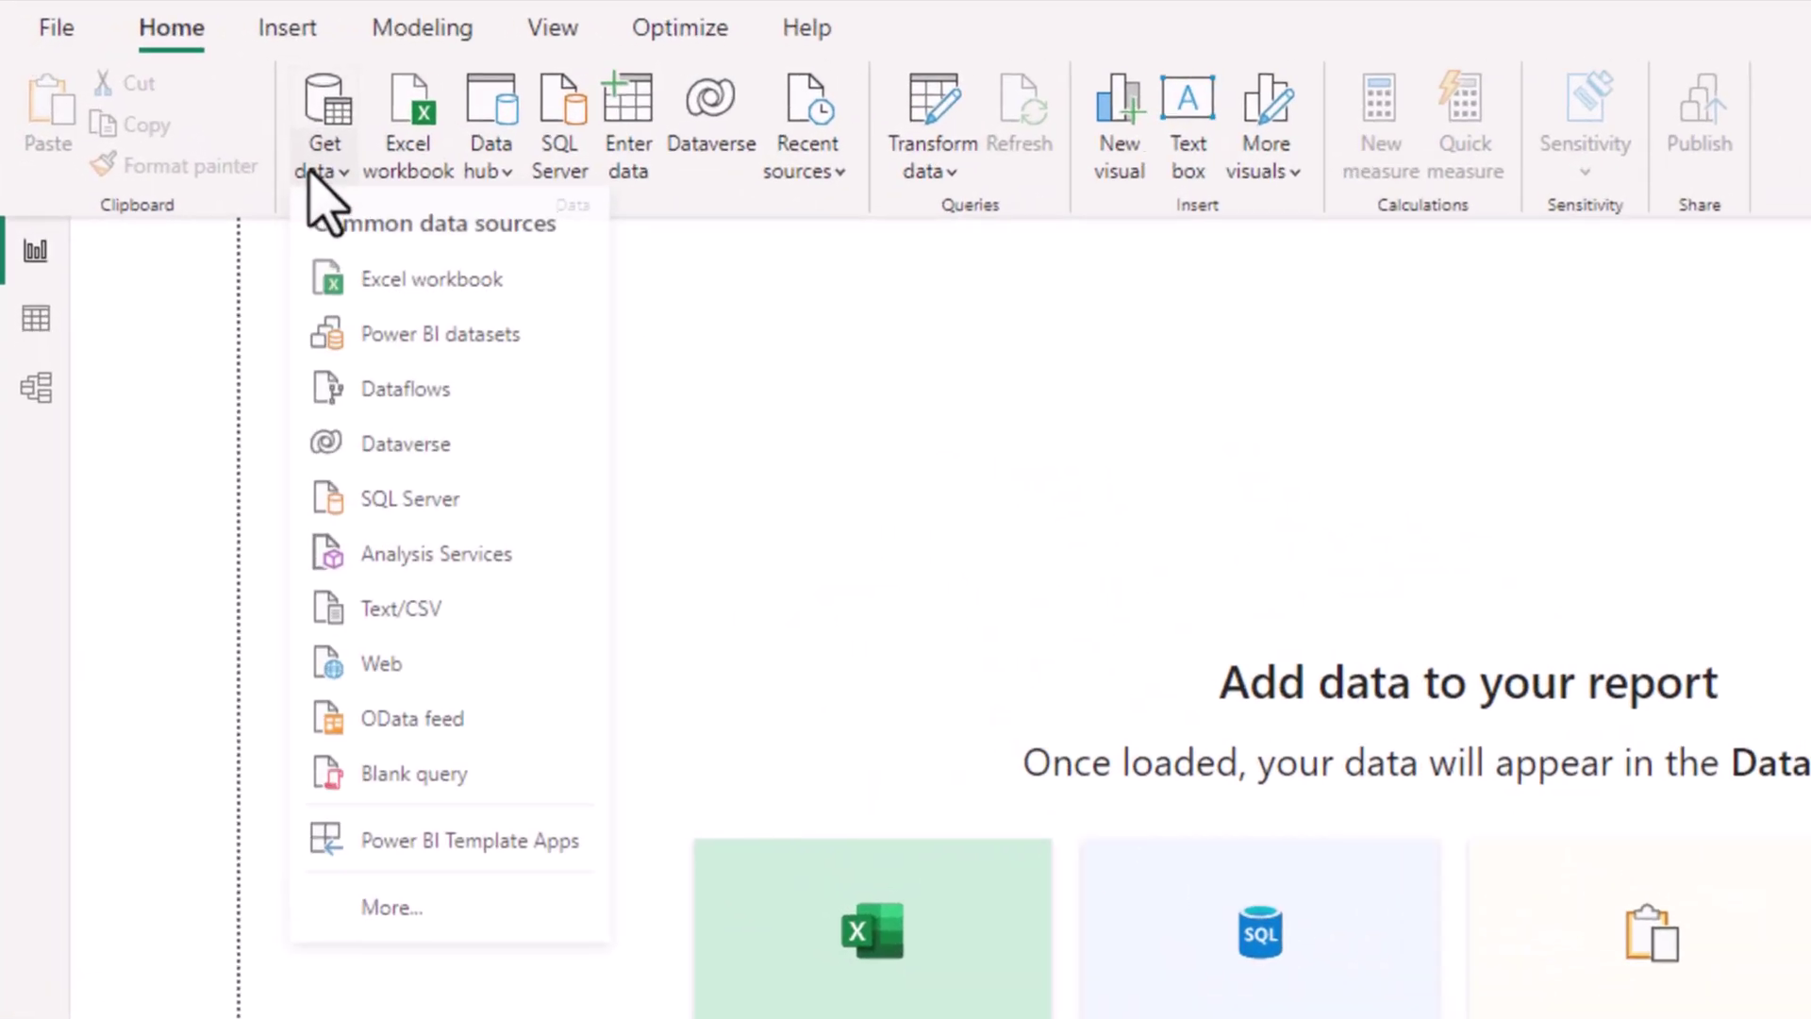
left_click(212, 561)
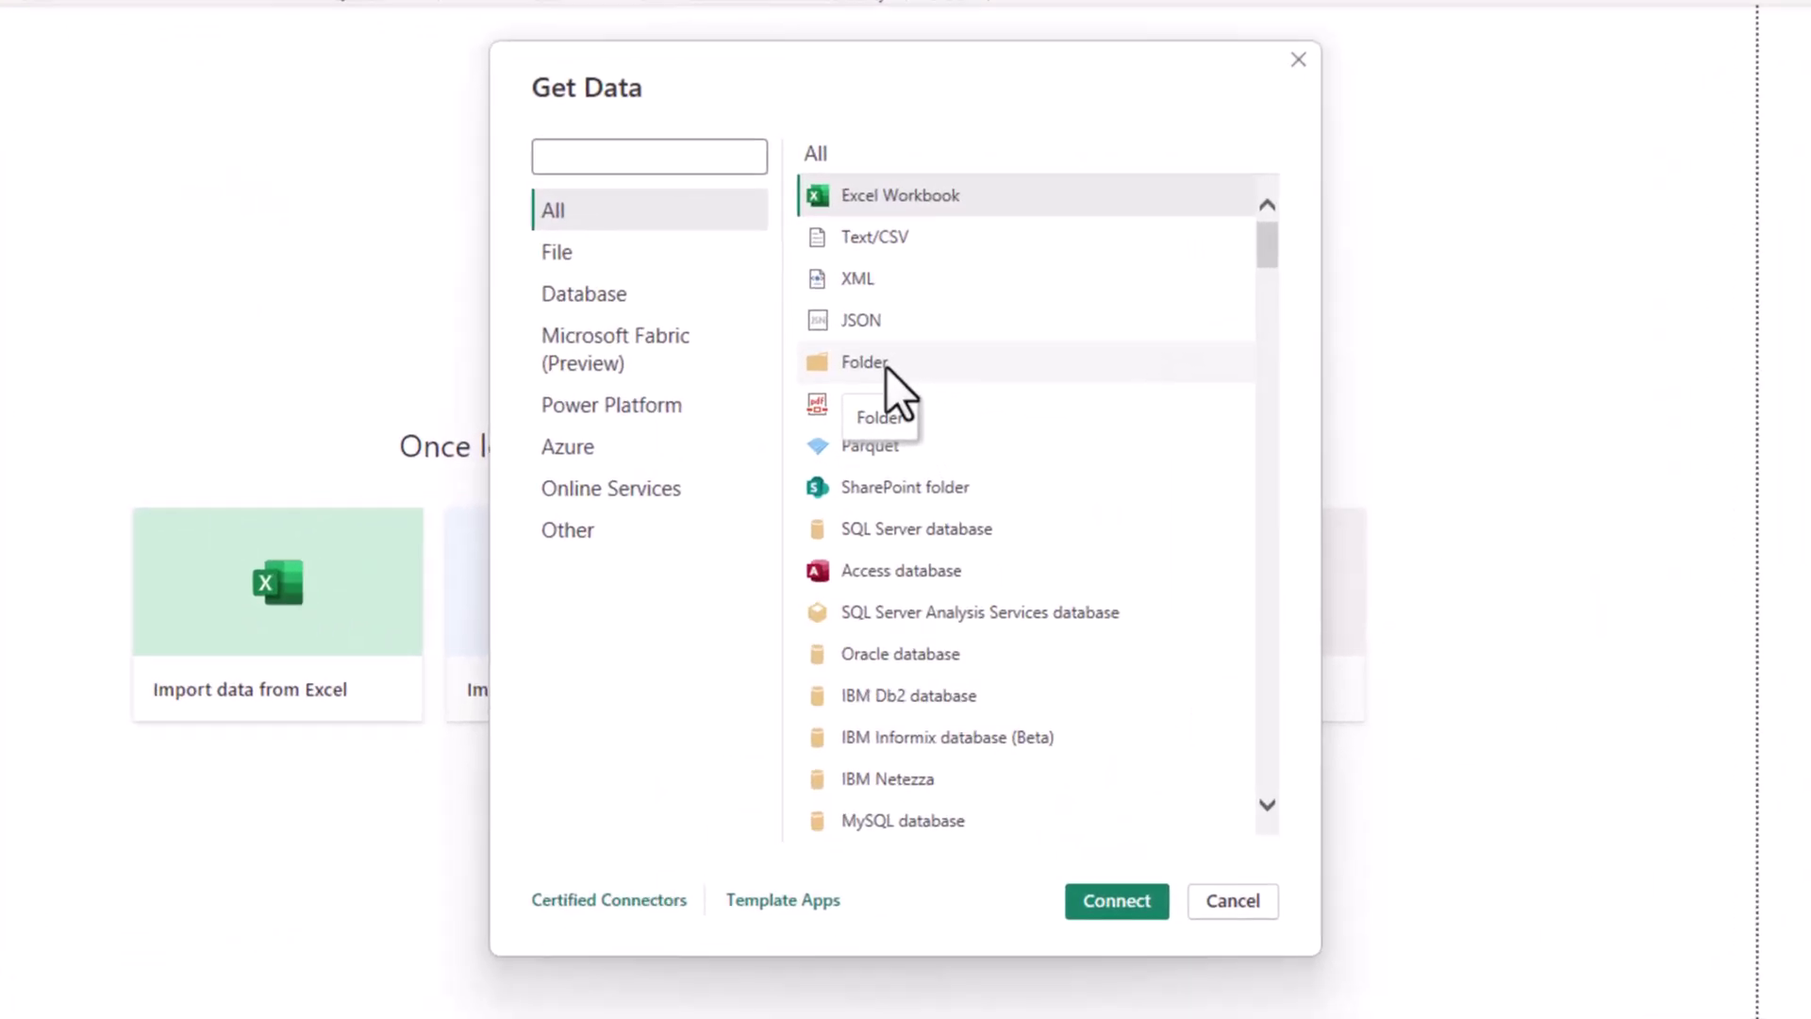
left_click(887, 366)
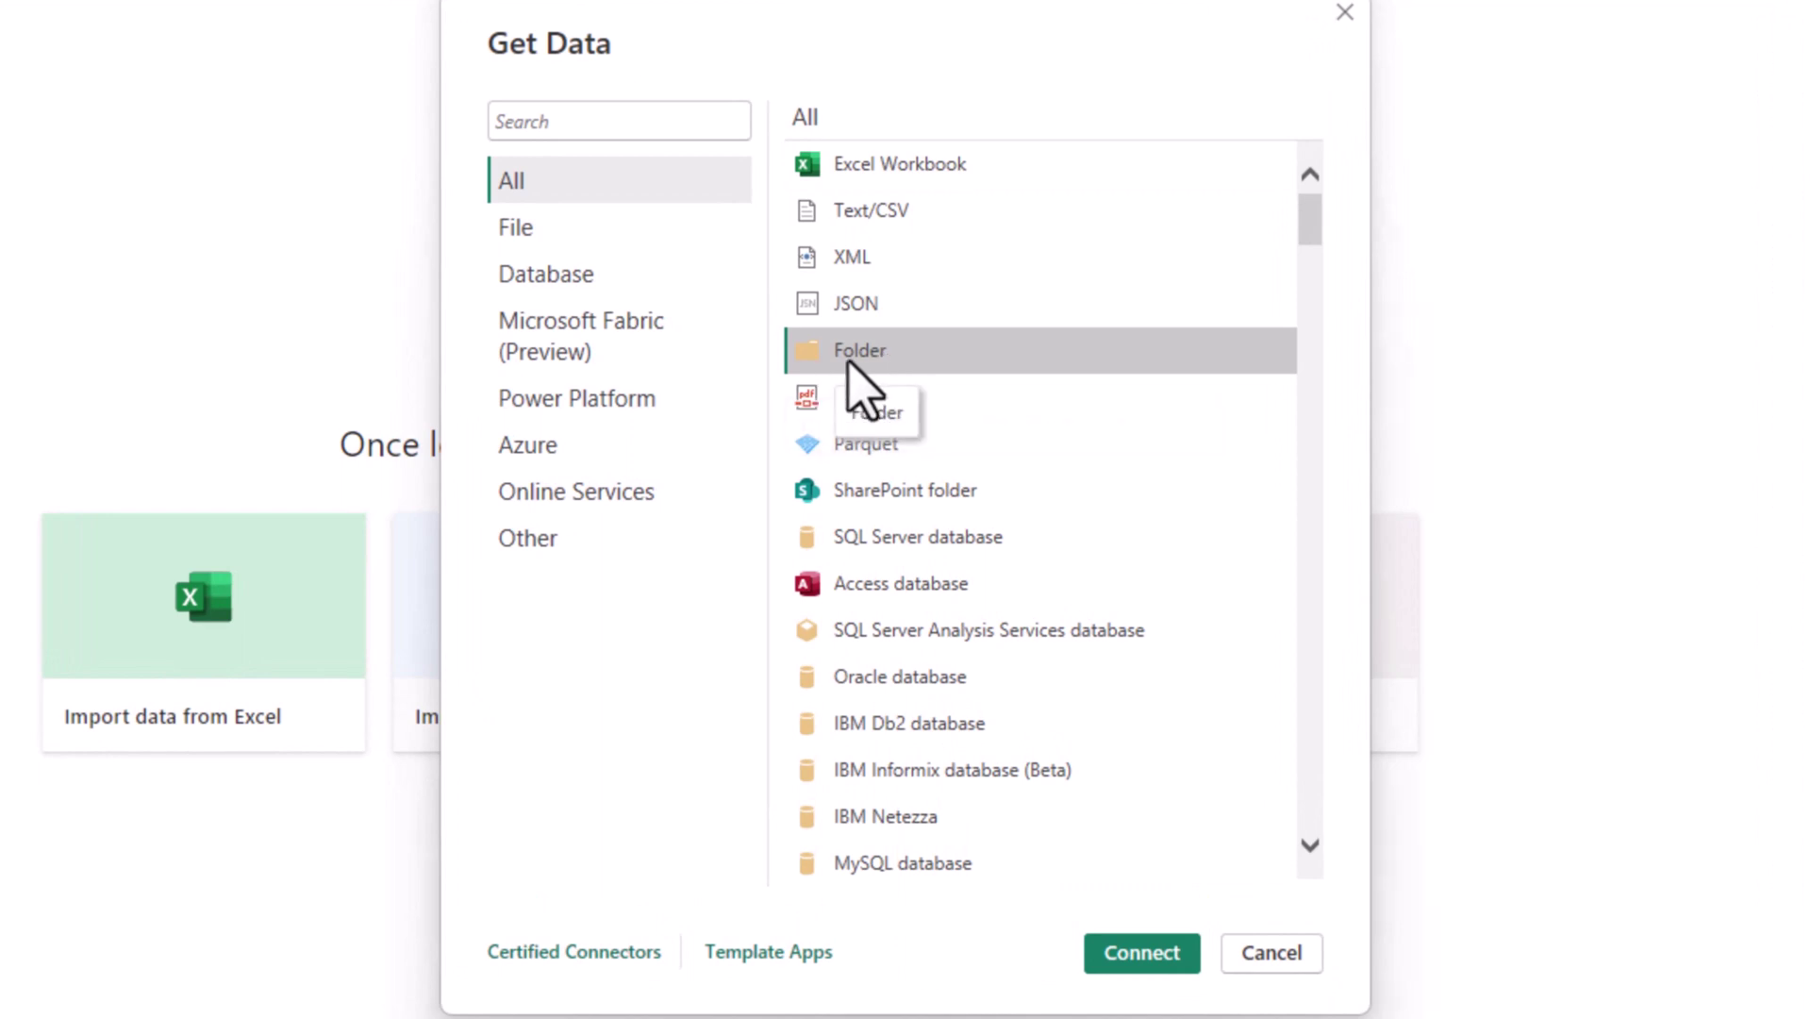
left_click(1142, 953)
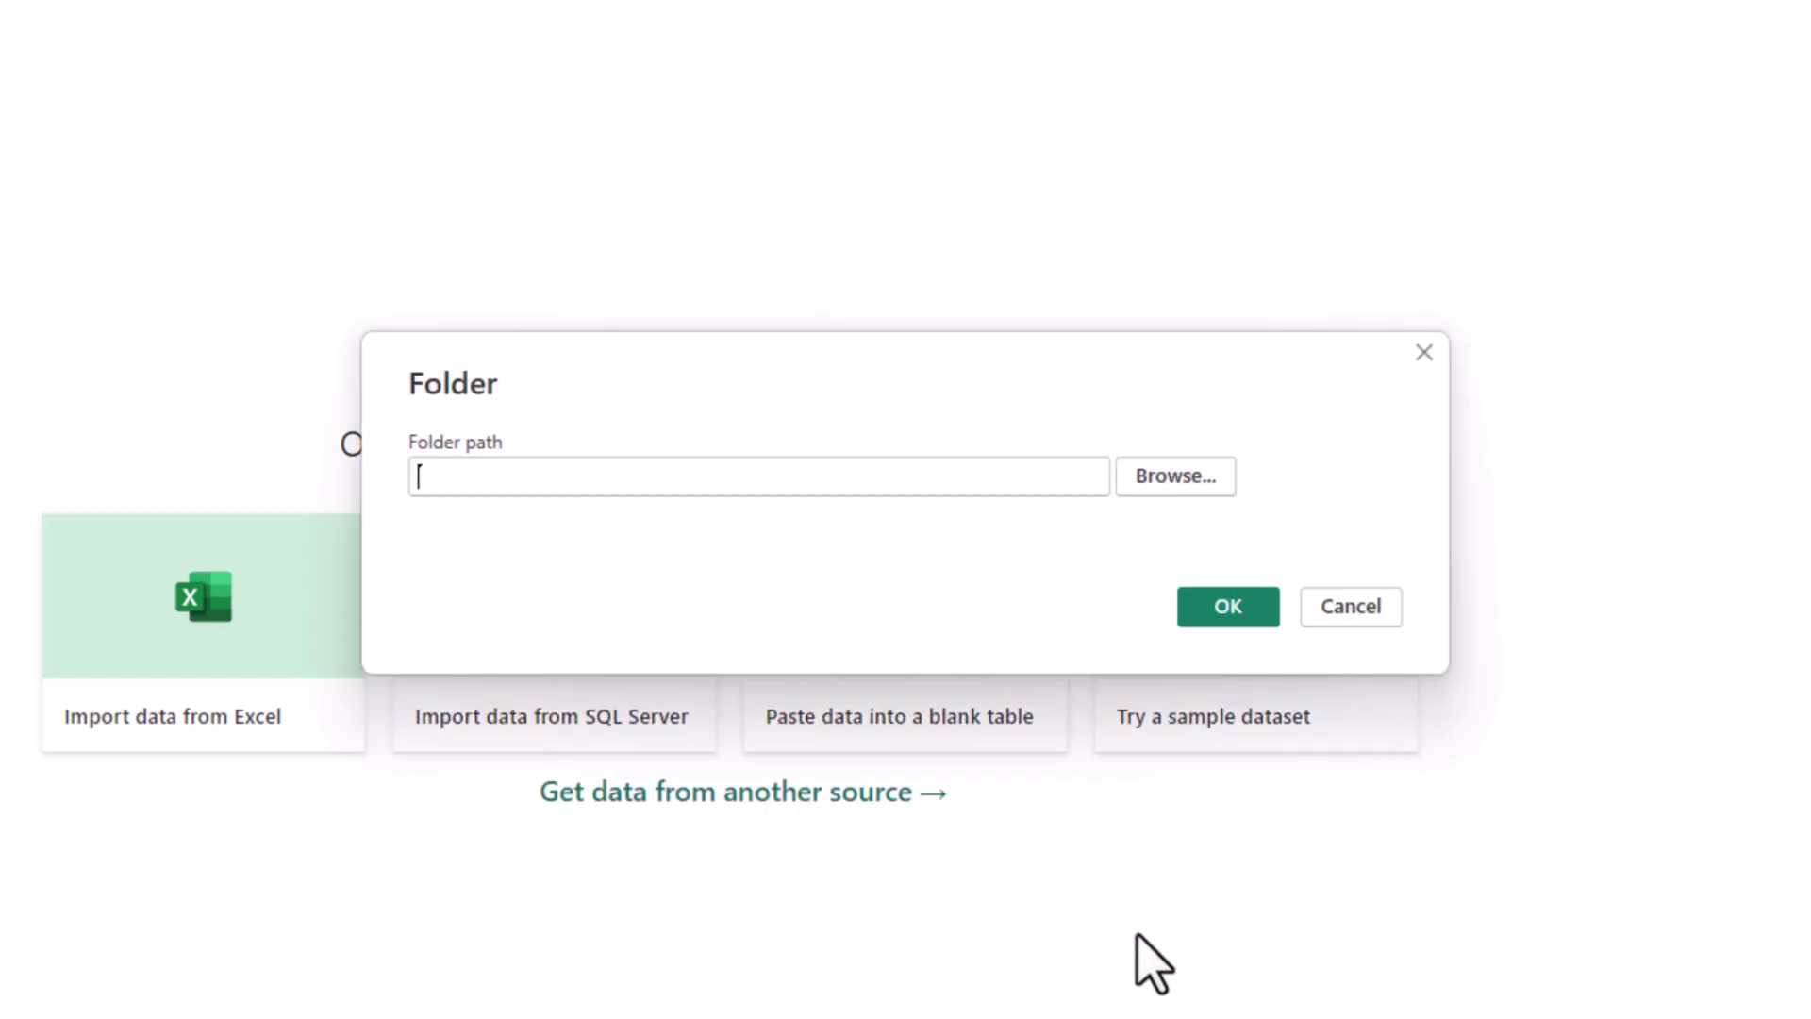
key("ctrl+v")
left_click(1242, 609)
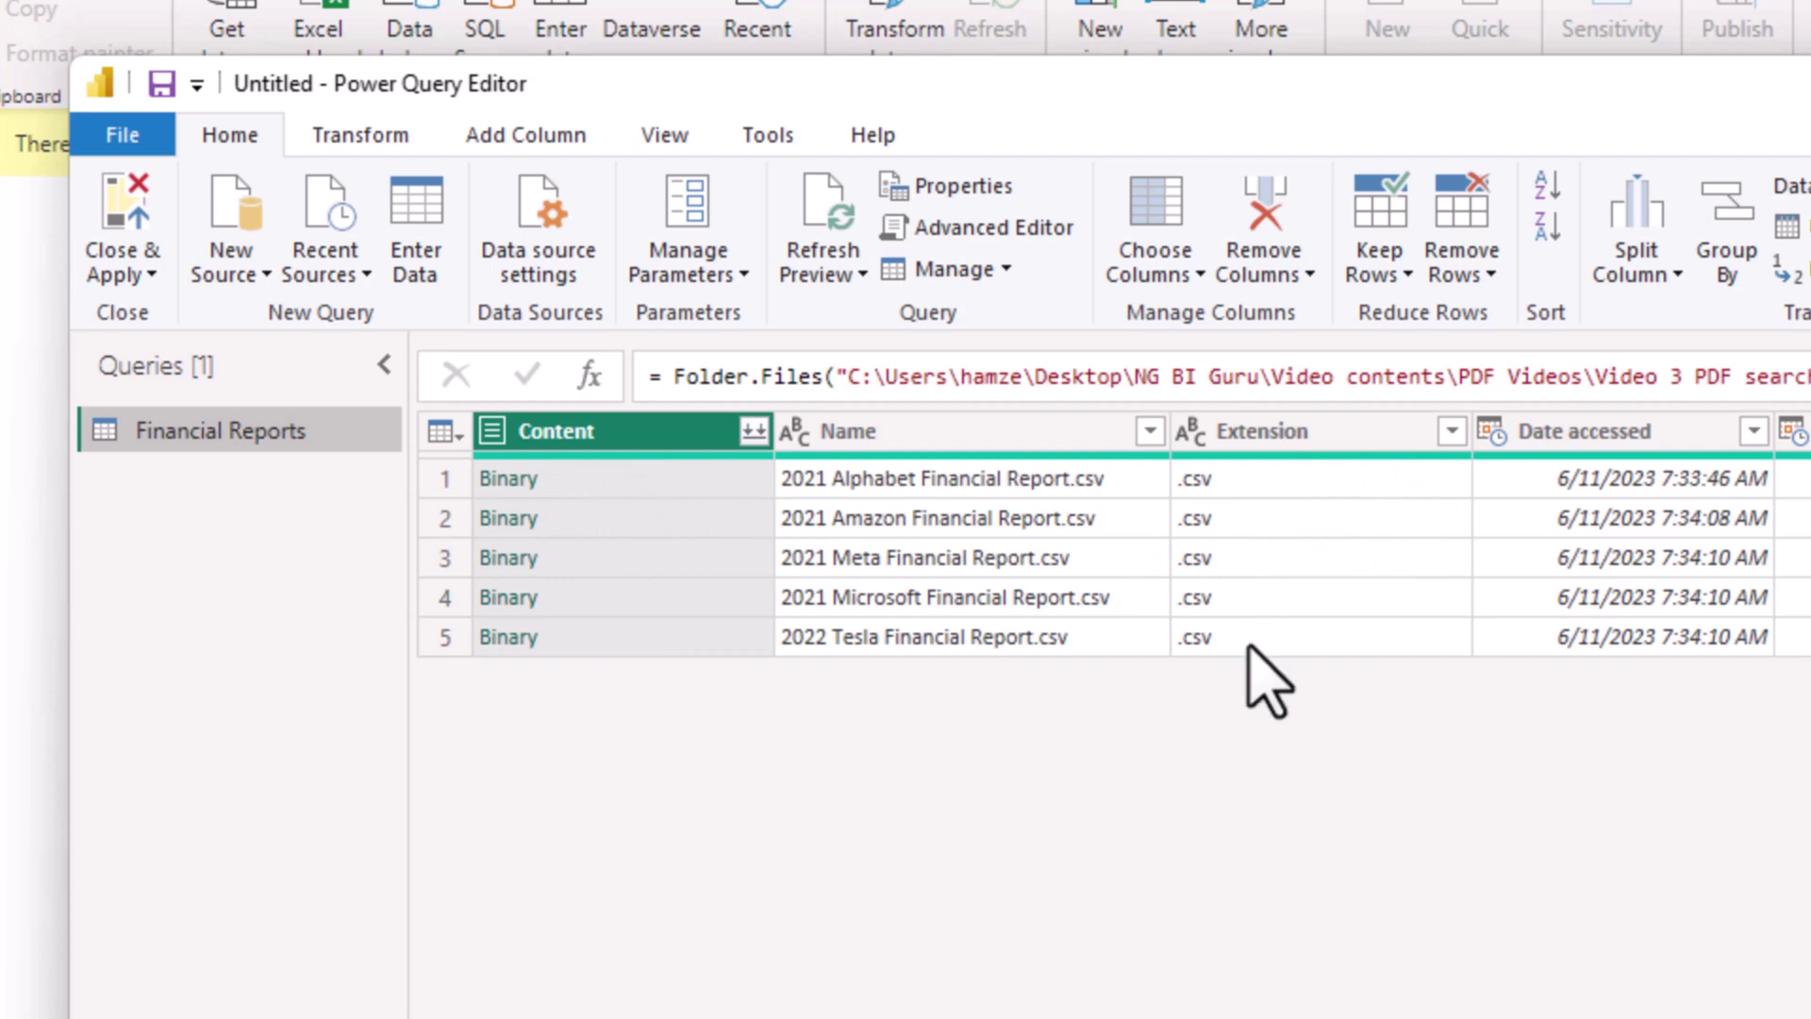
Step: Filter the Extension column of the Financial Reports query to include .csv files
left_click(1452, 434)
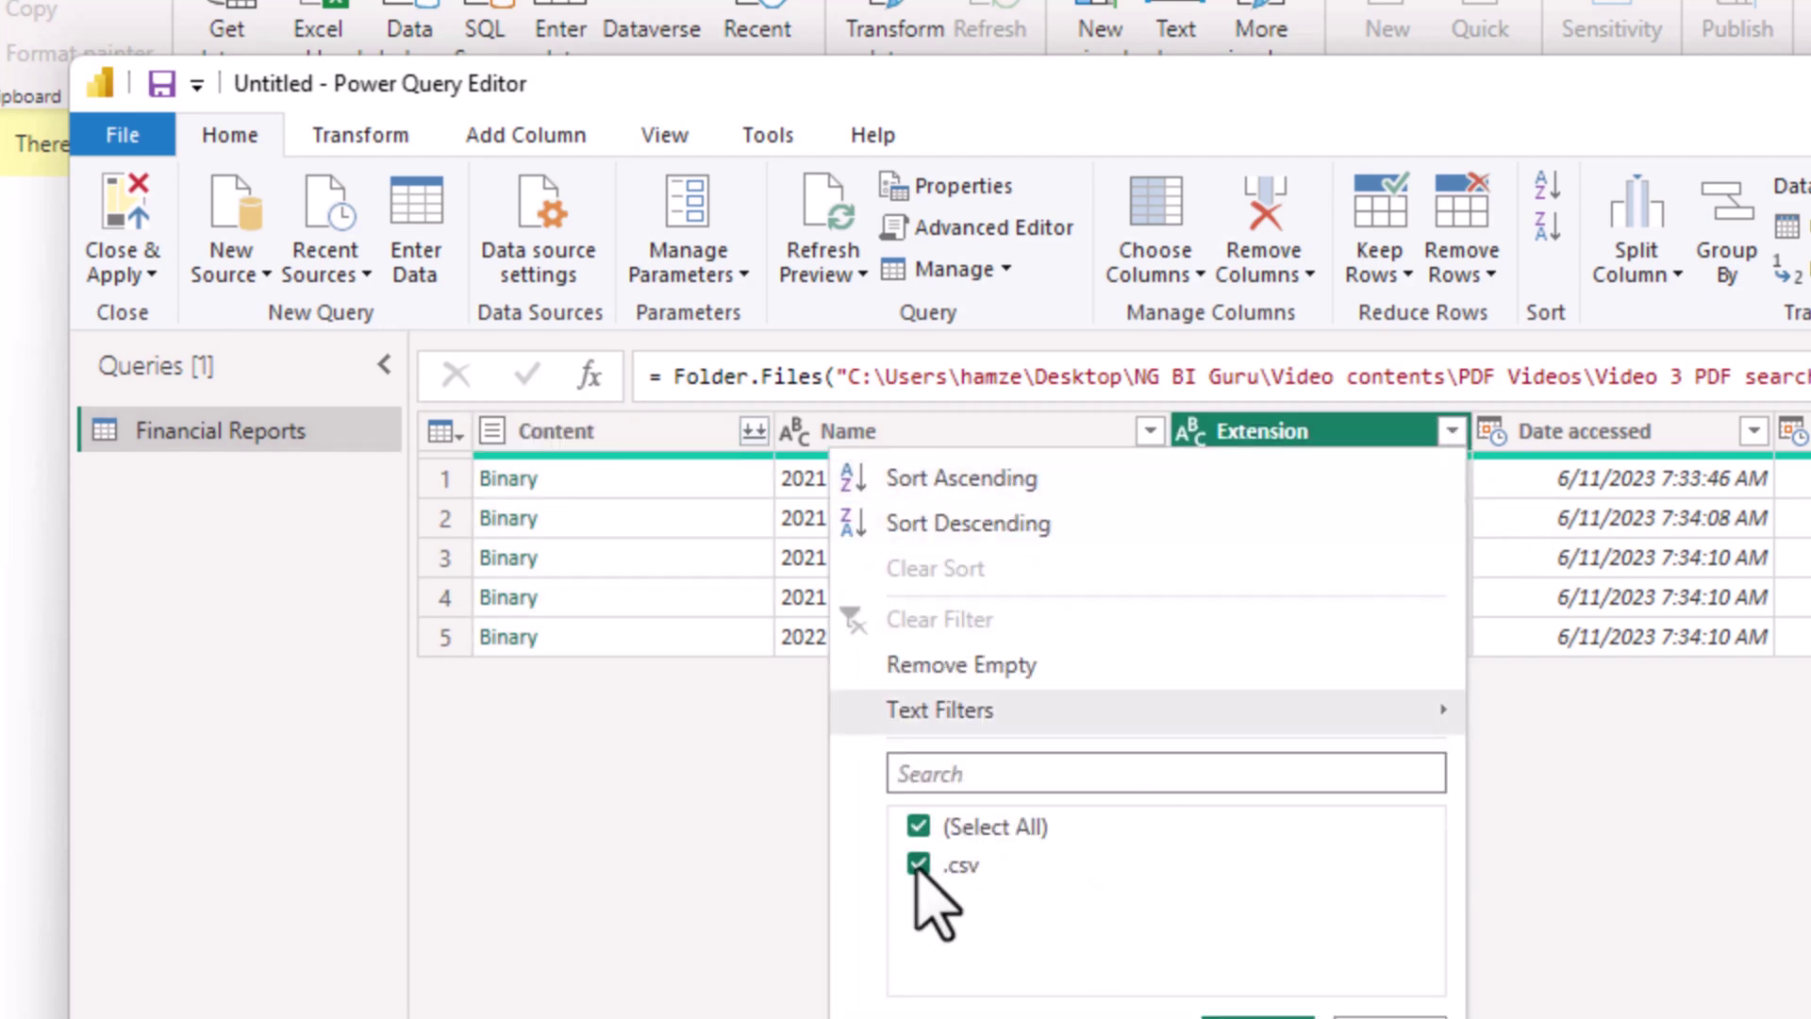
left_click(920, 828)
left_click(929, 866)
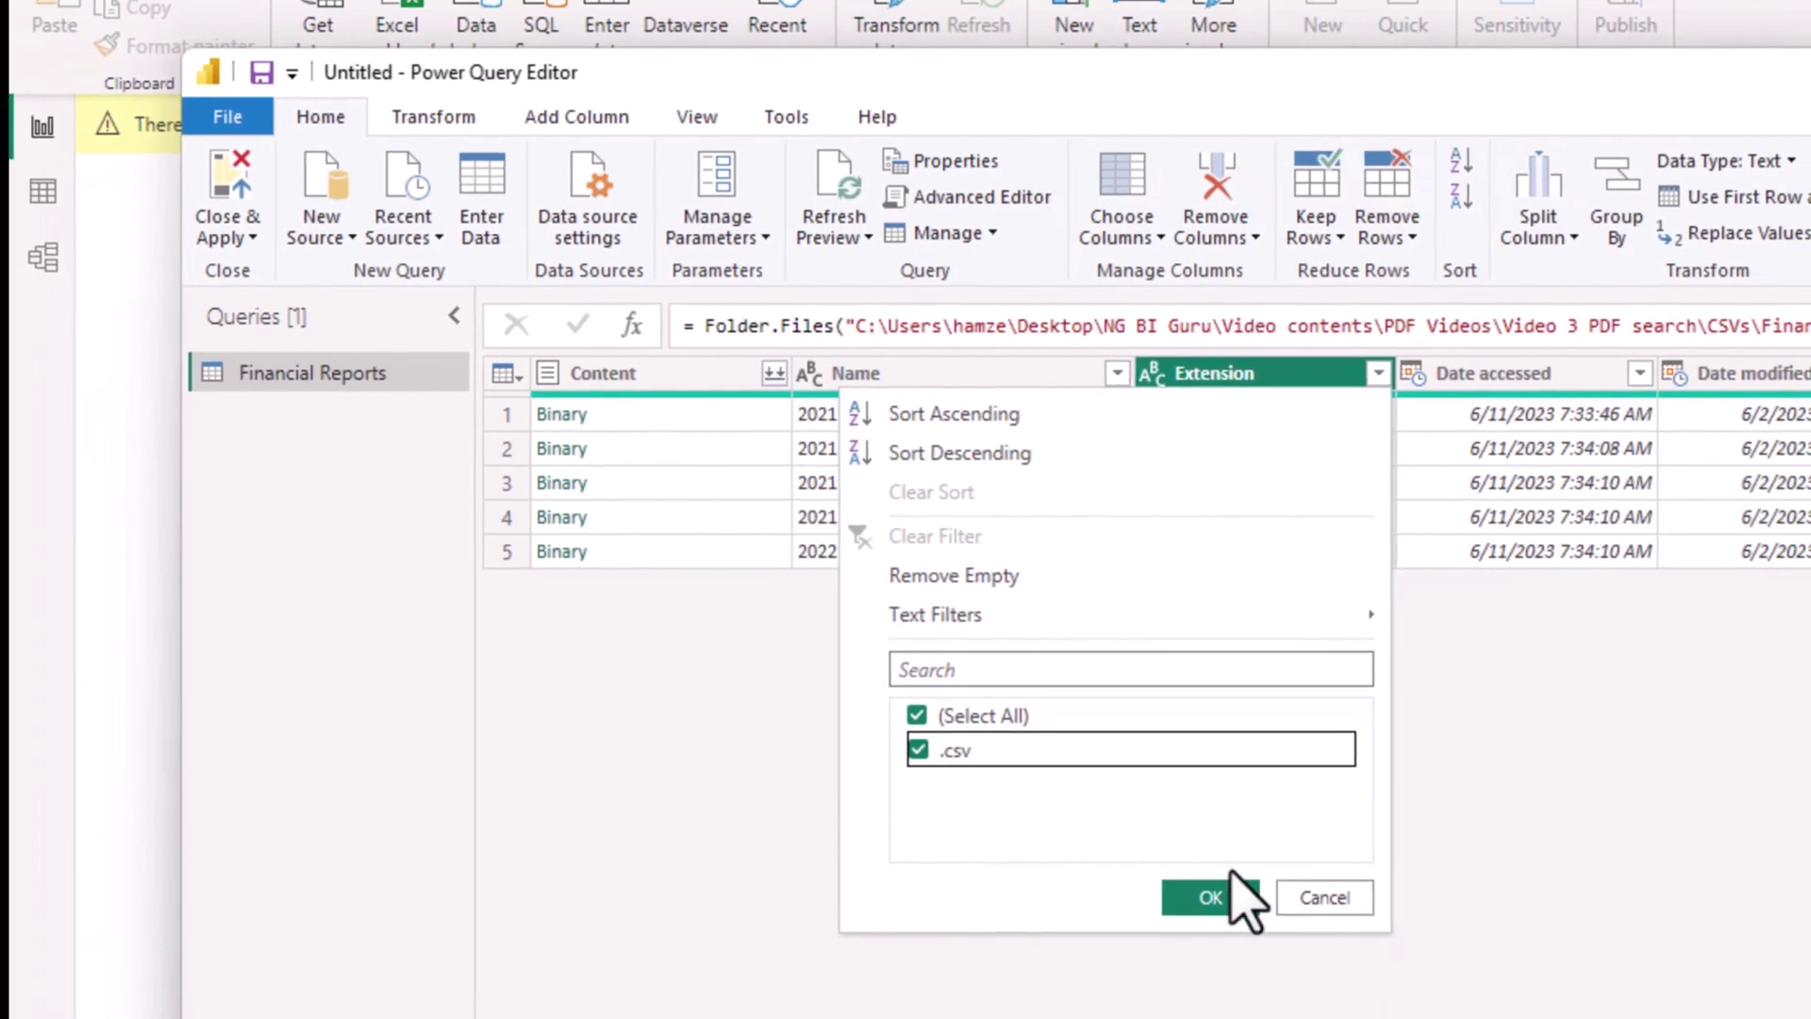
left_click(1211, 897)
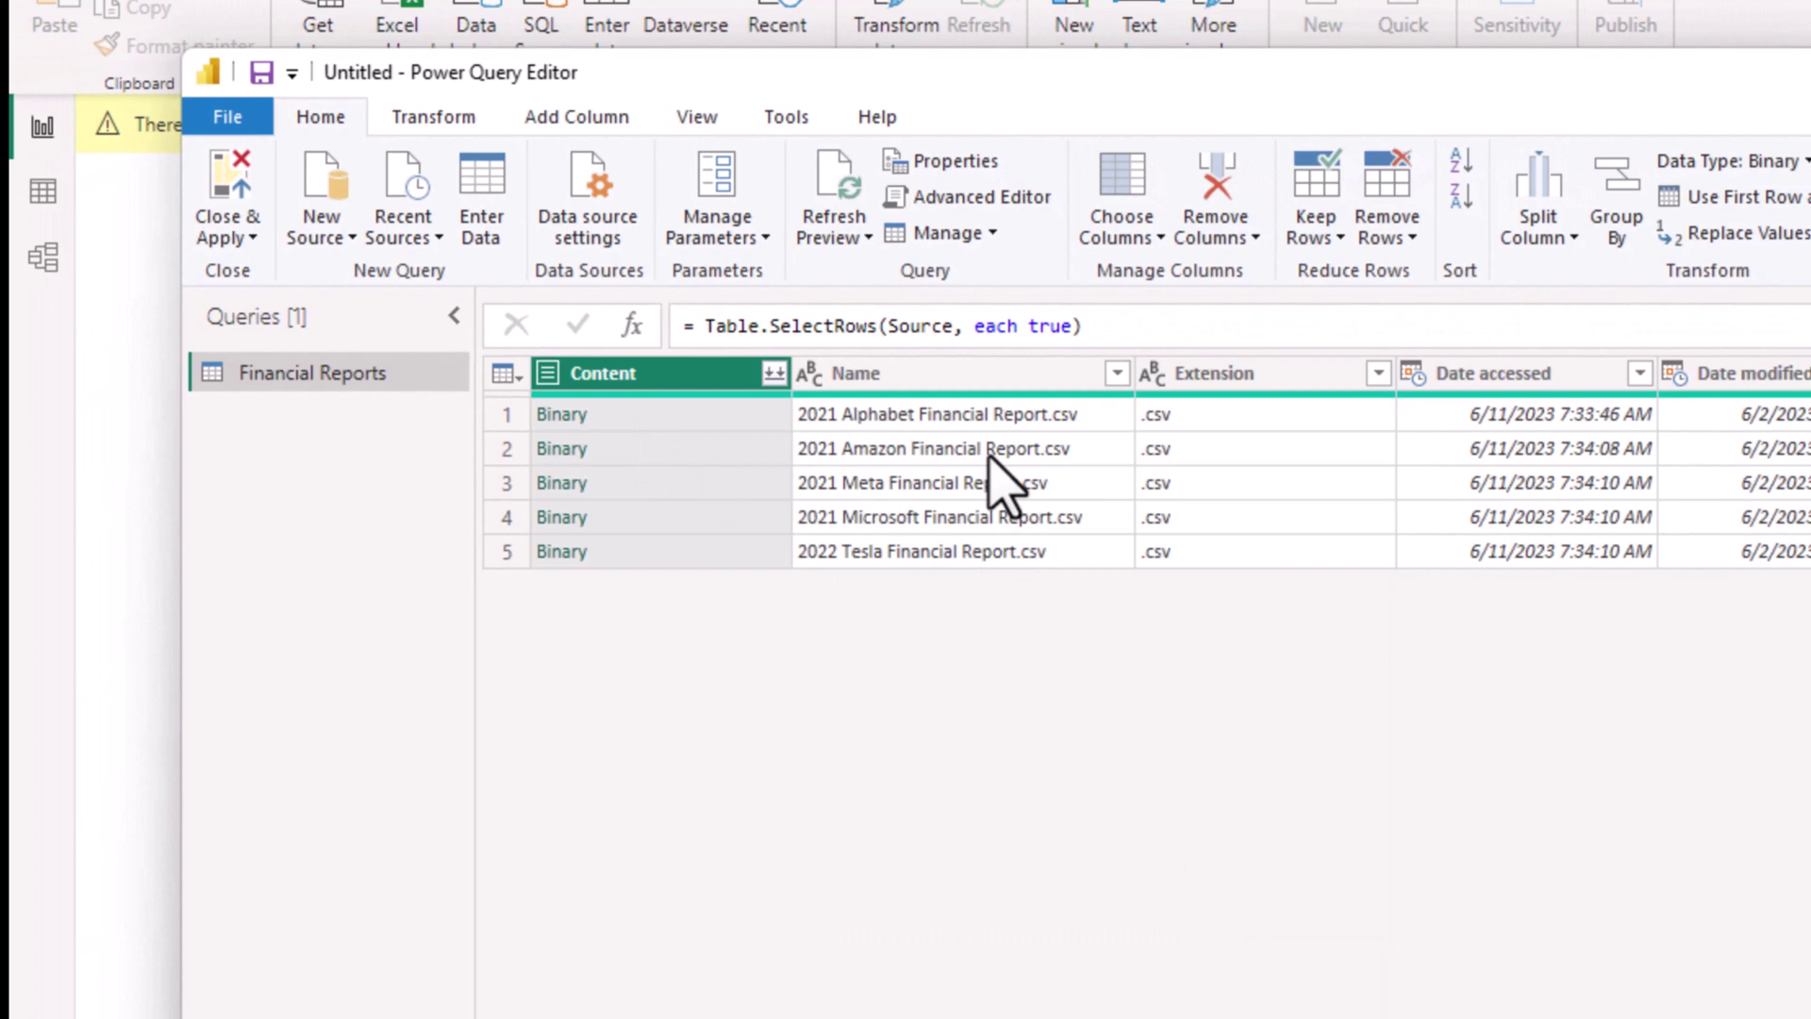
Step: Keep only the Content column and combine its files, using the first file as sample and comma as delimiter
right_click(675, 377)
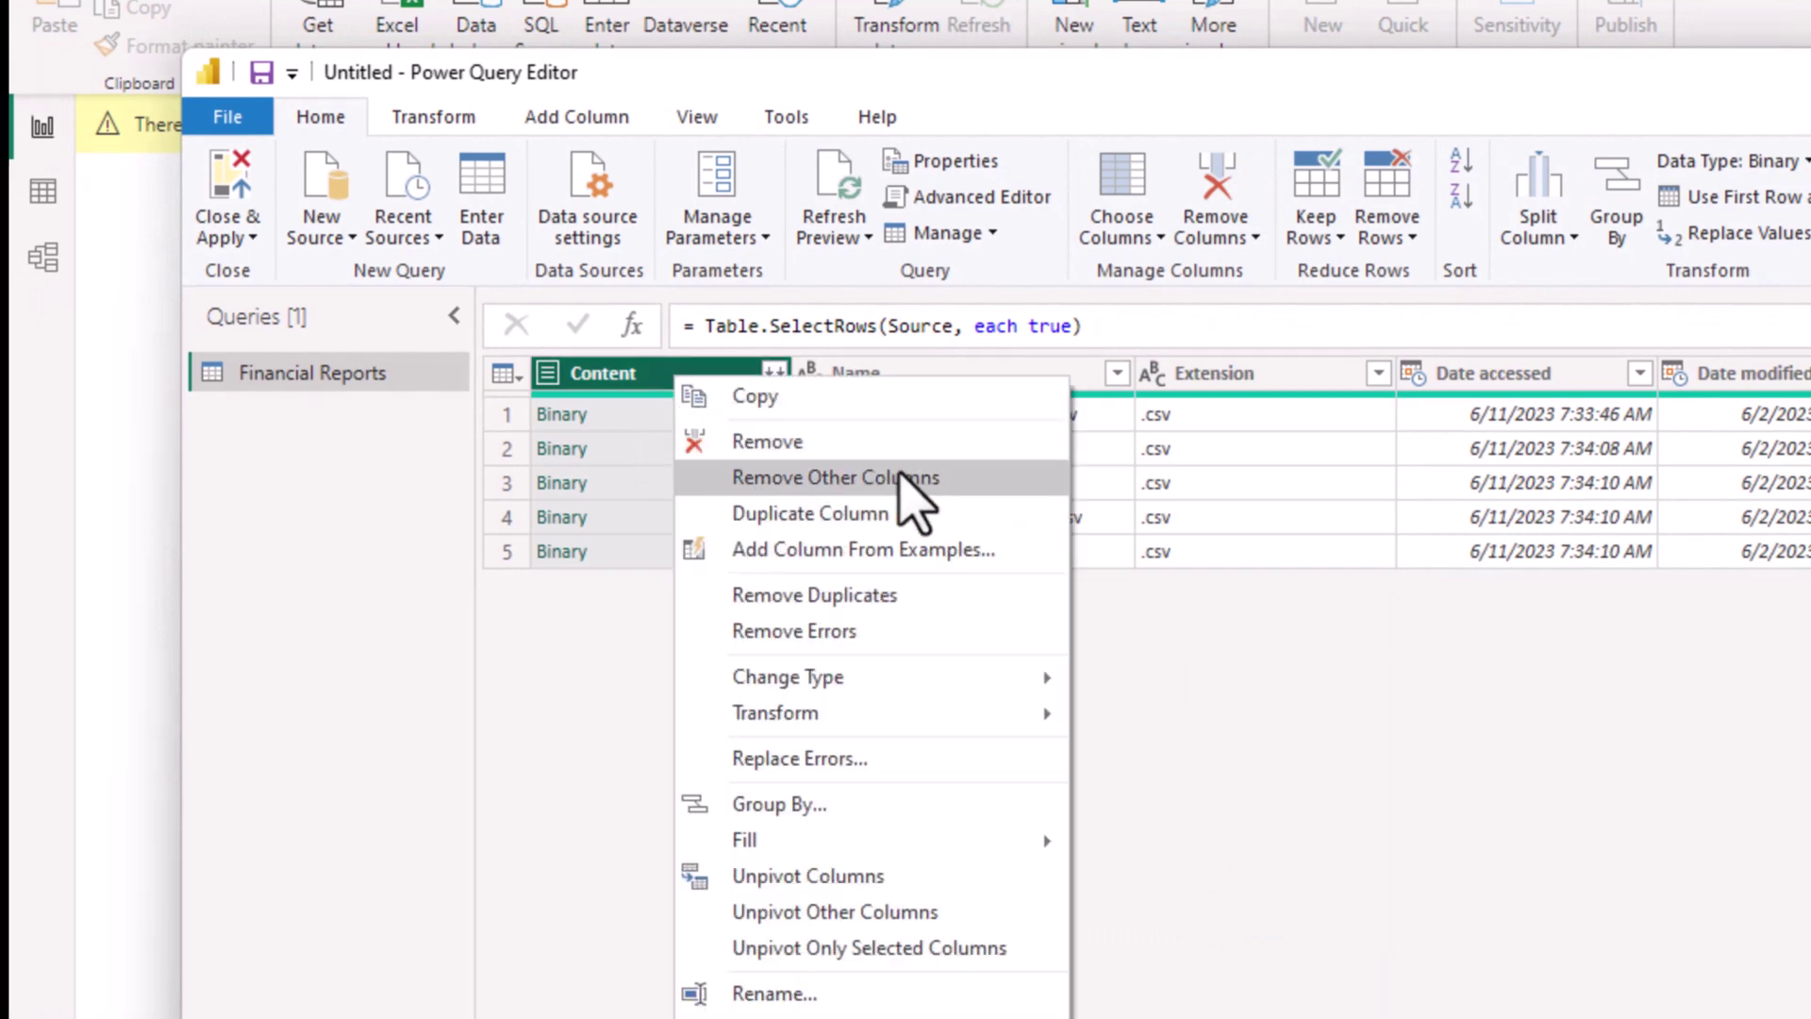
left_click(896, 476)
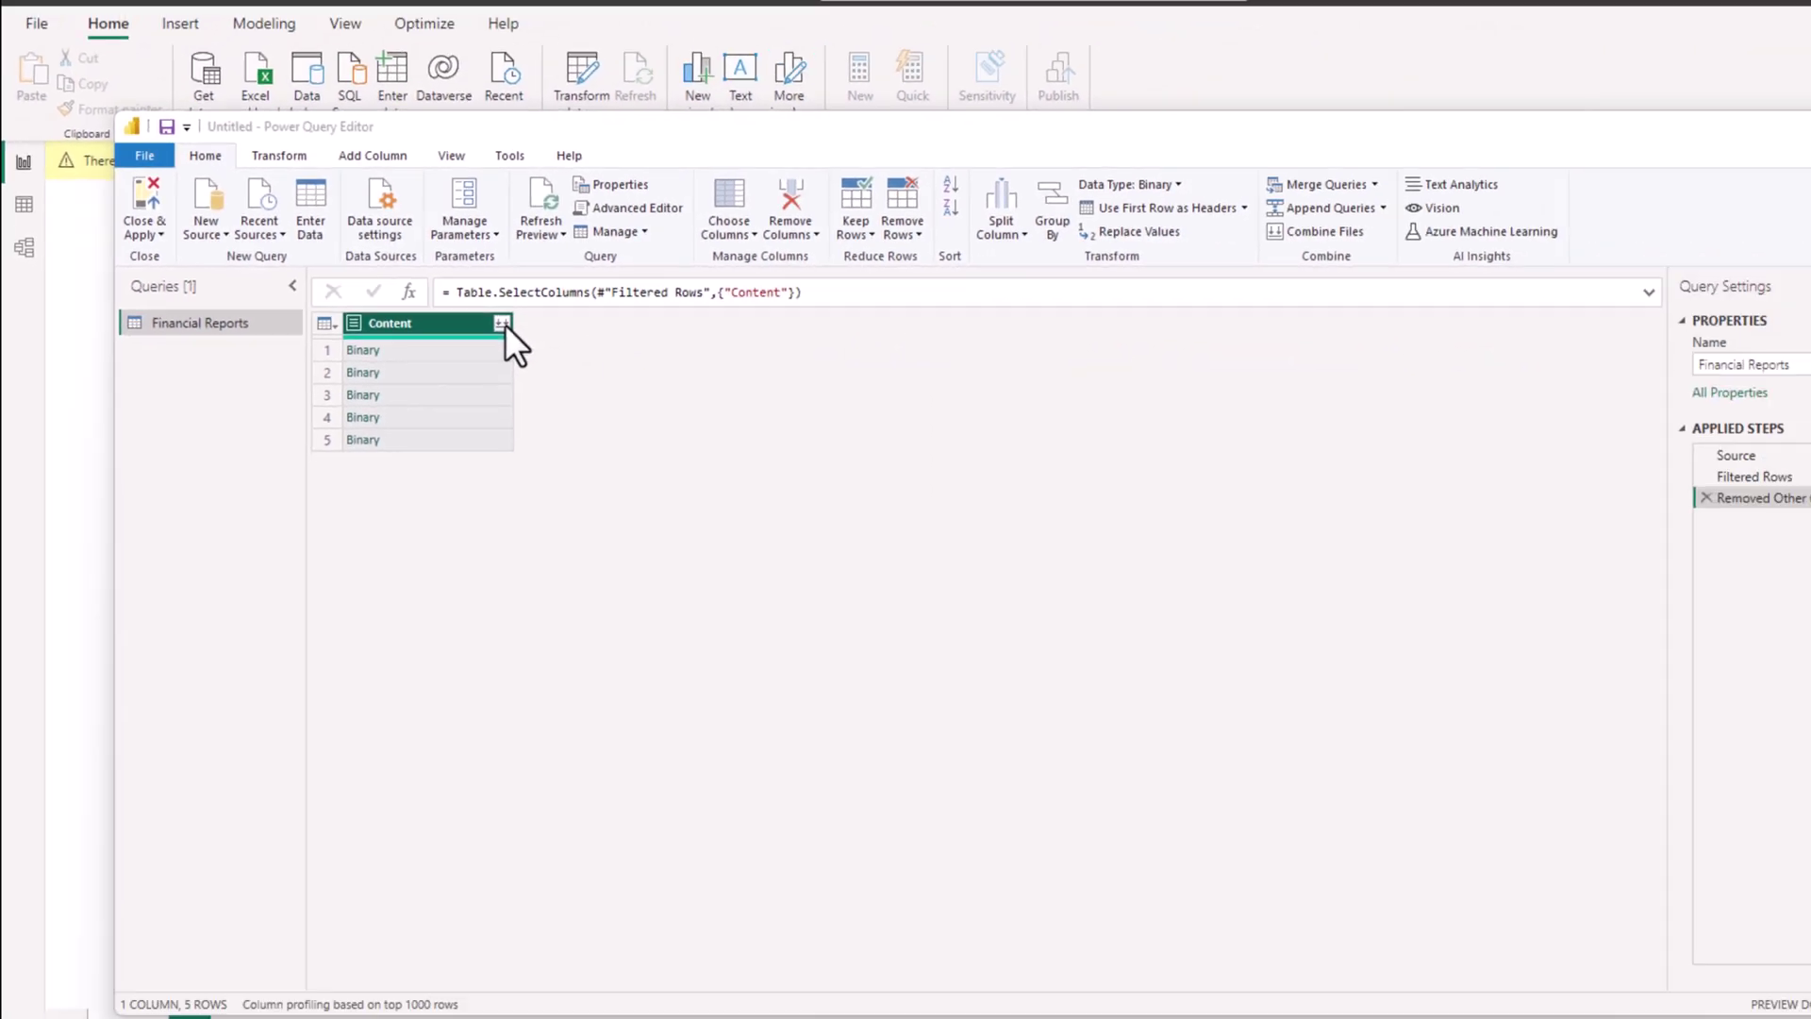
left_click(748, 369)
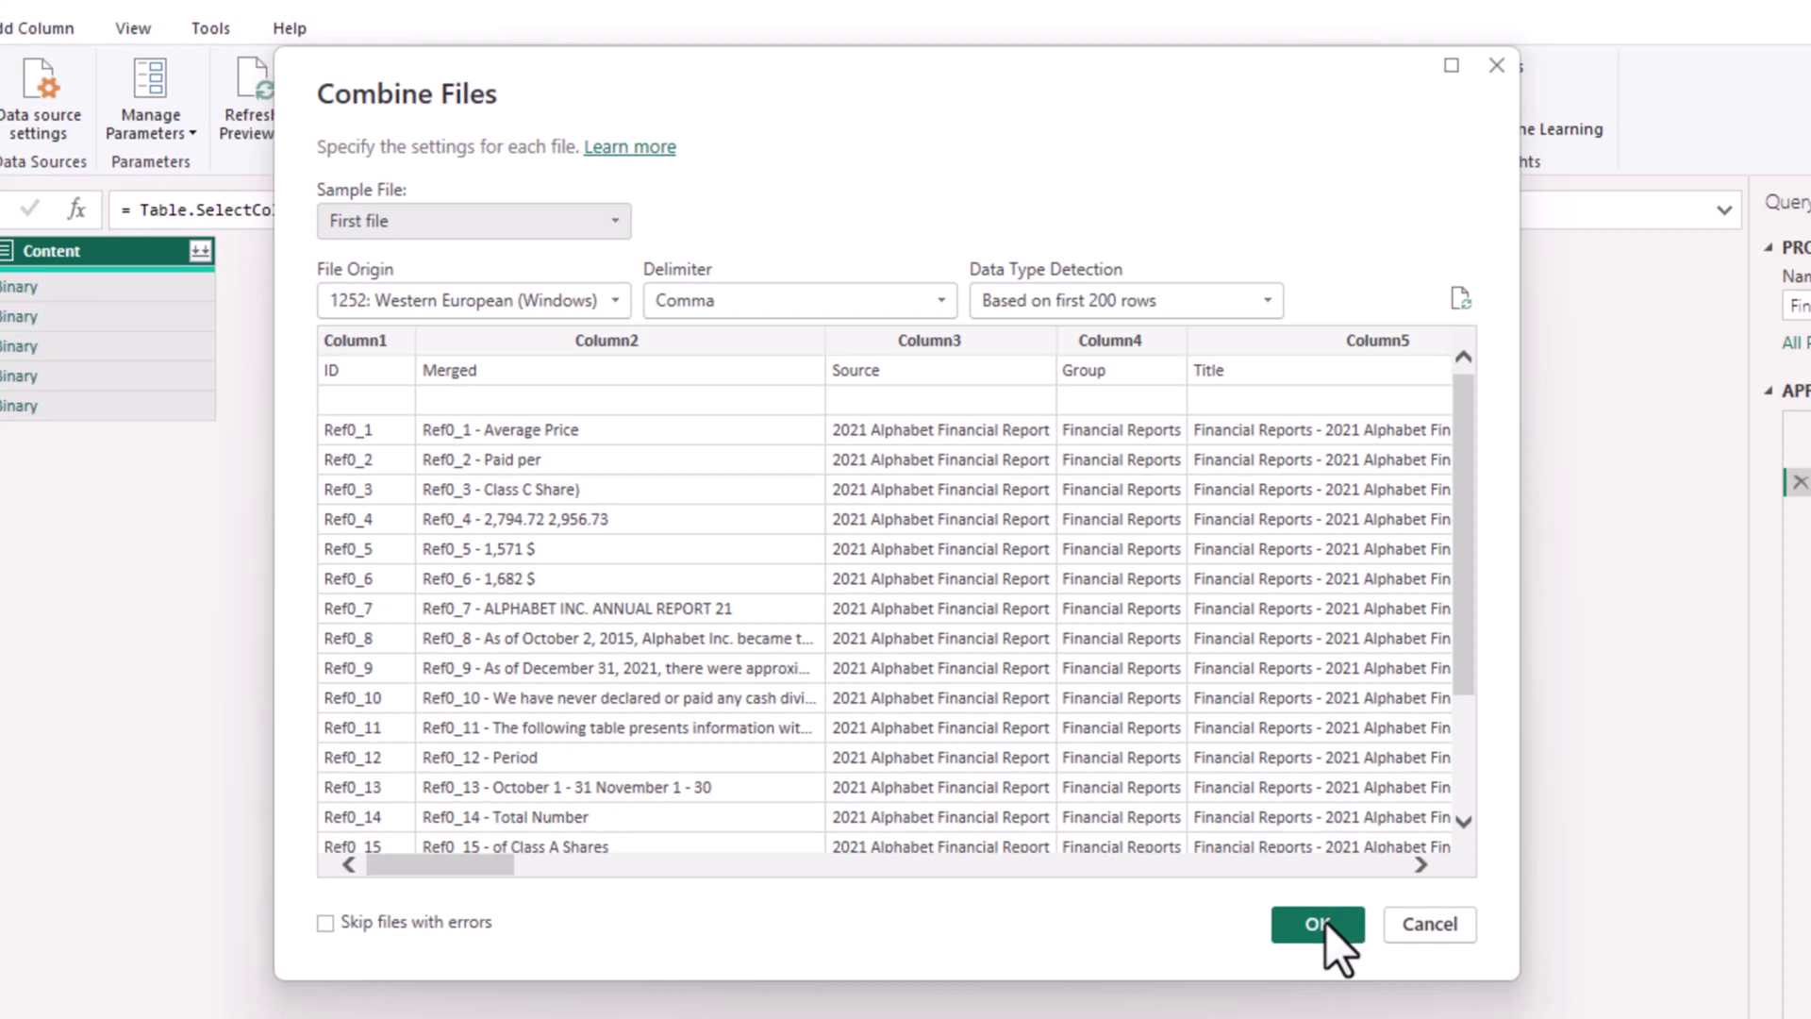
left_click(1348, 961)
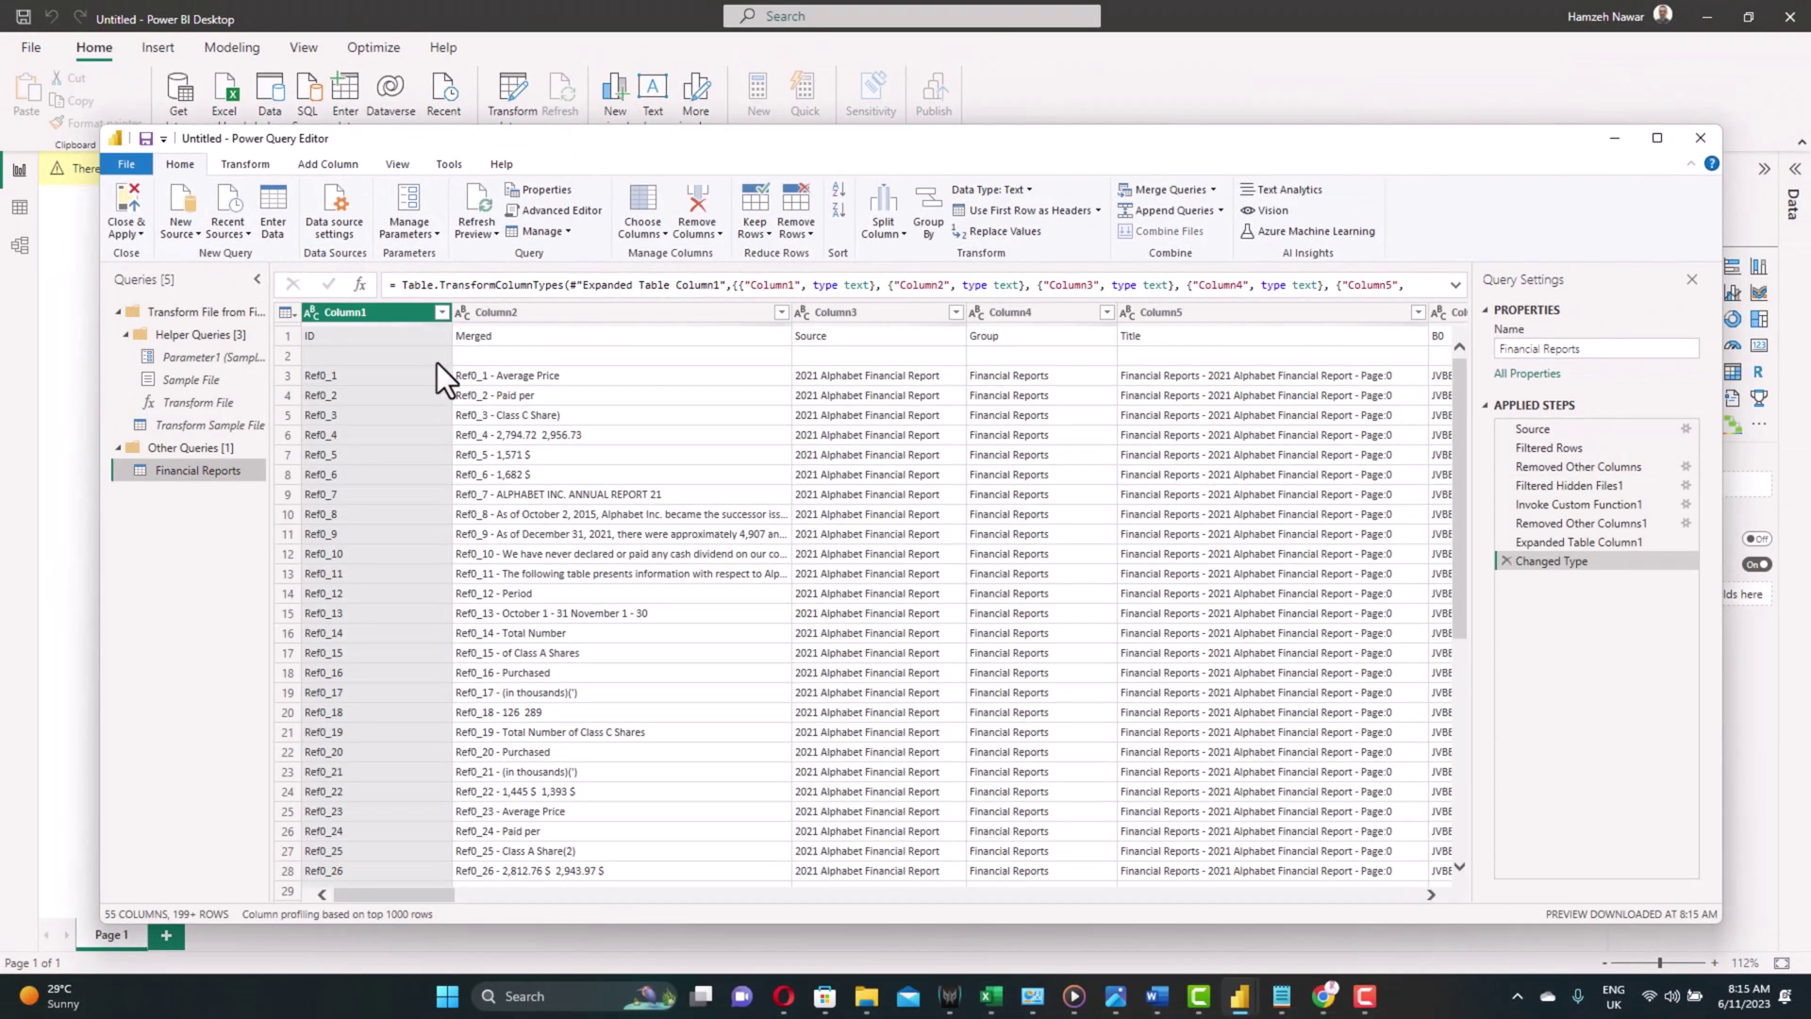
Step: Promote the first row to headers and filter the (blank) and ID values out of the ID column
left_click(268, 164)
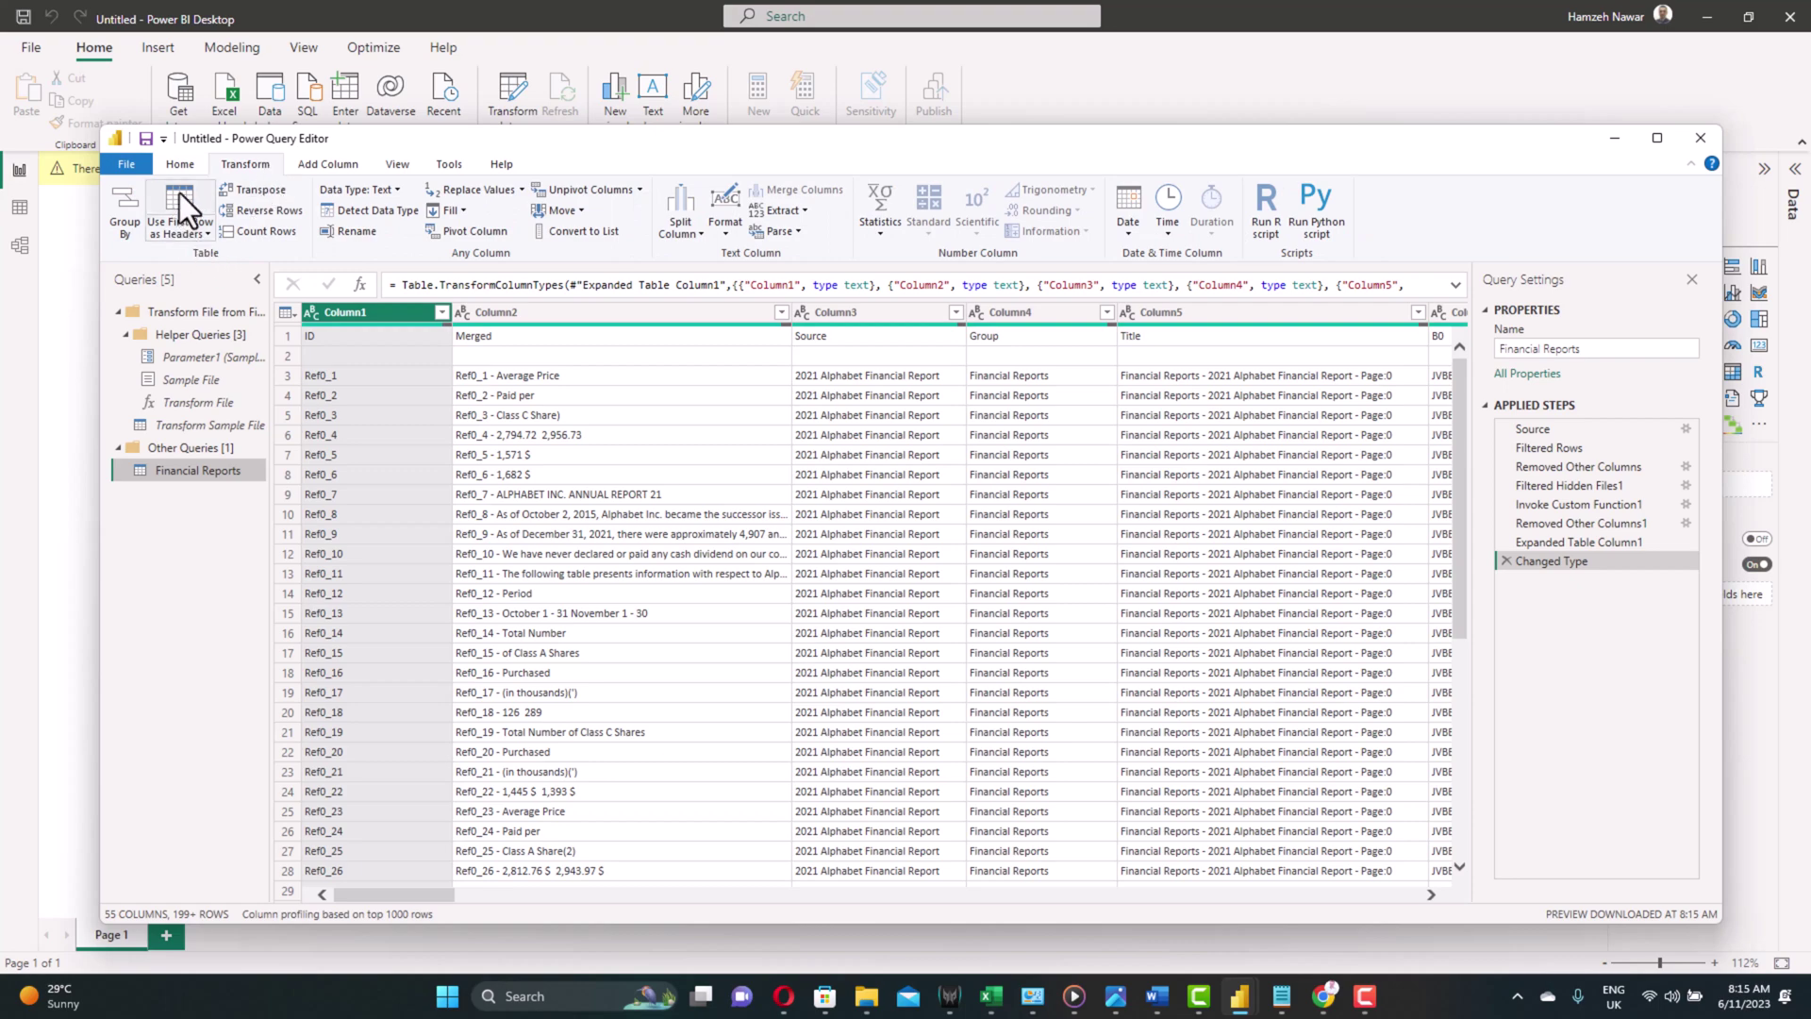
left_click(189, 215)
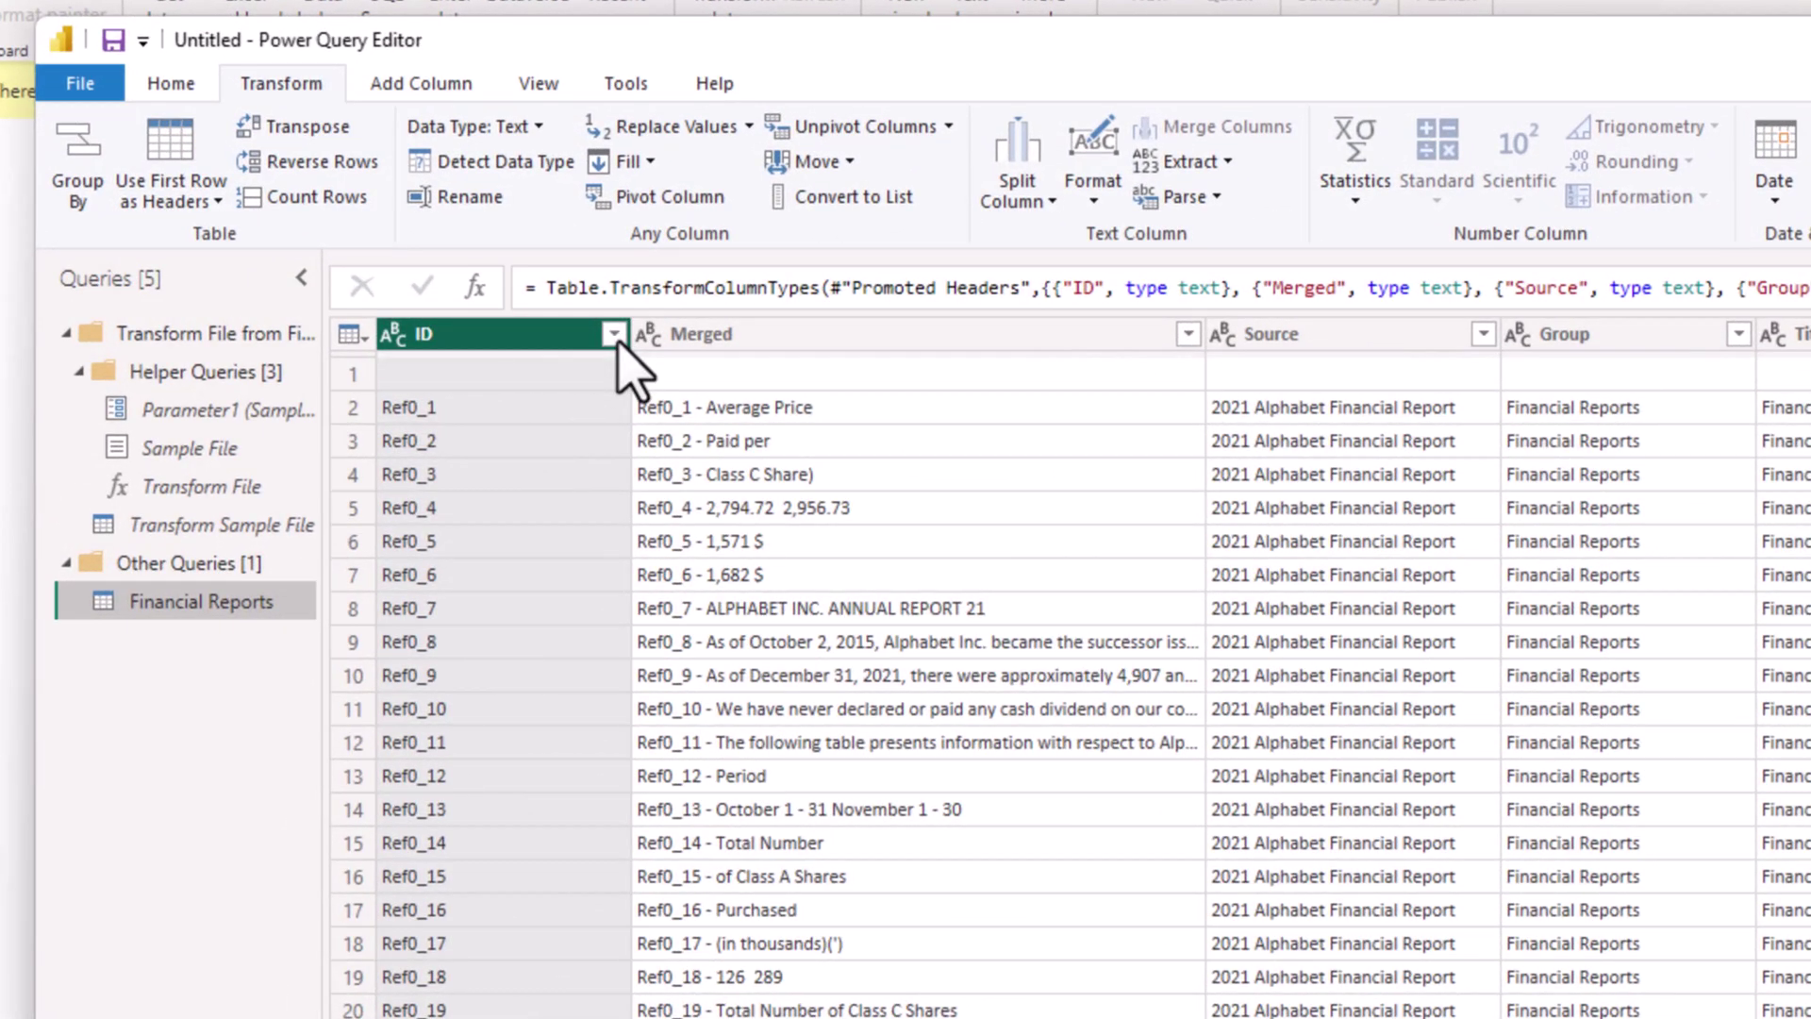
left_click(614, 335)
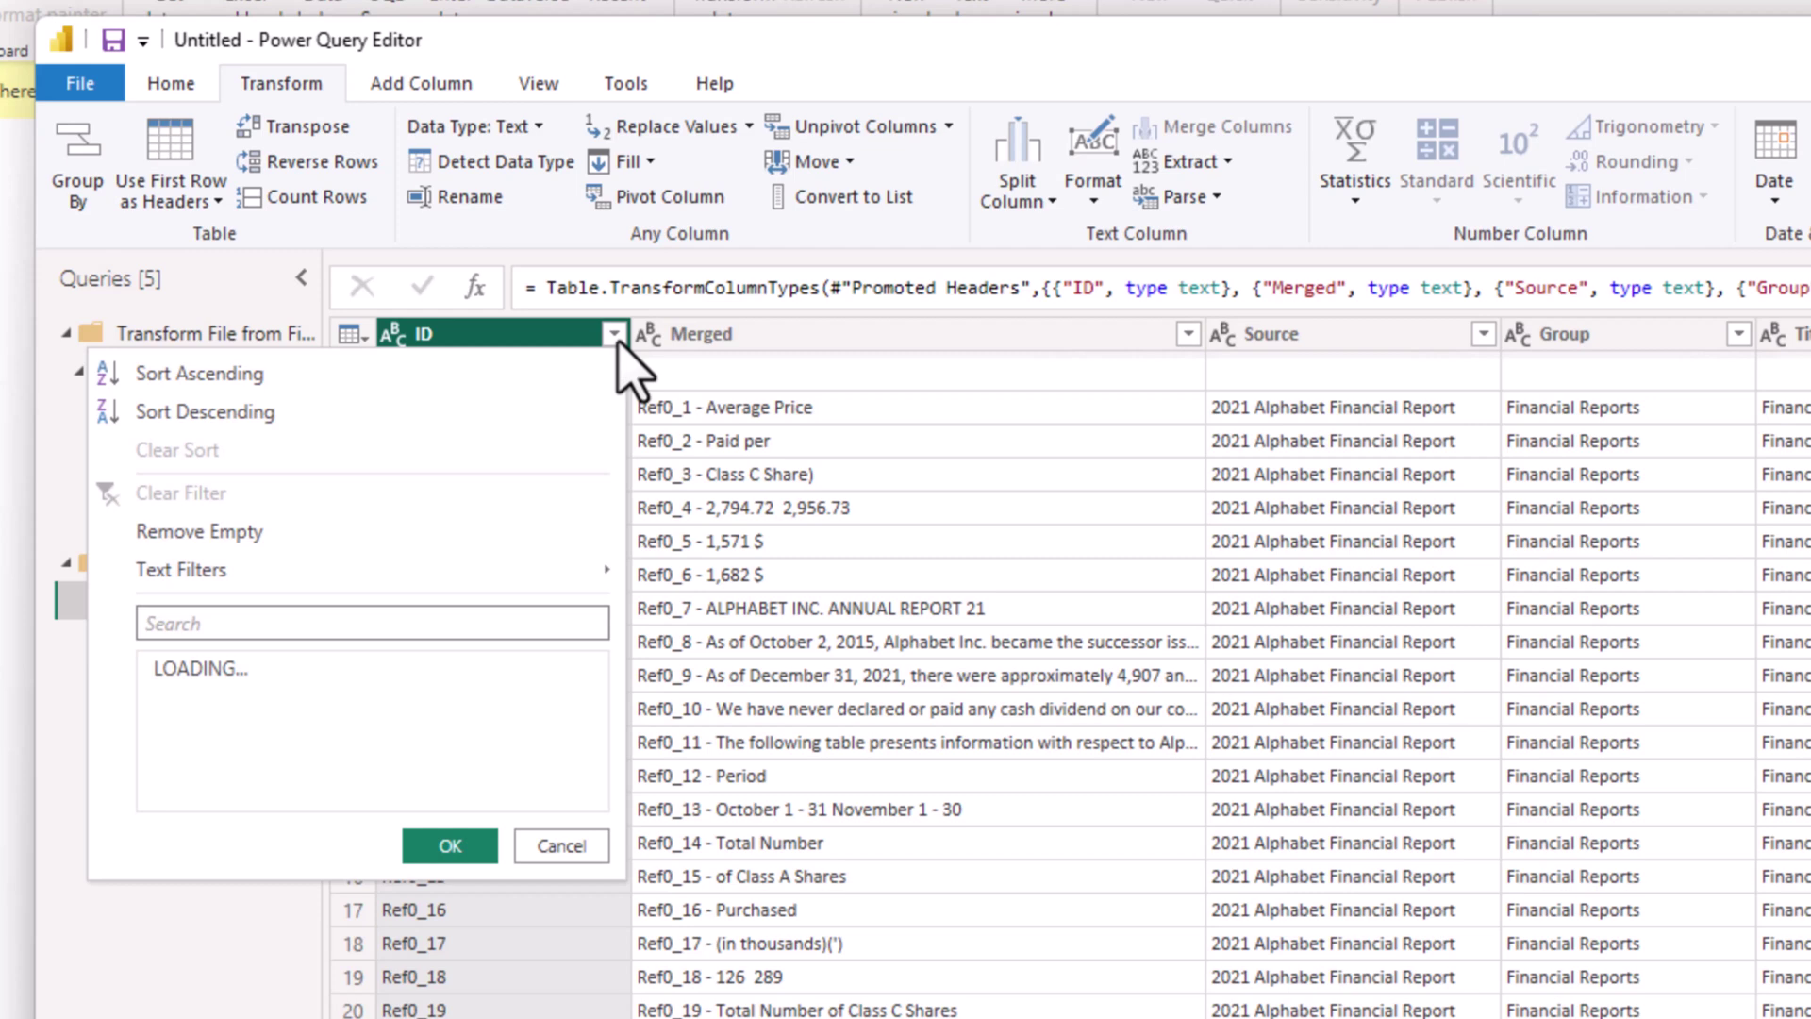
left_click(168, 703)
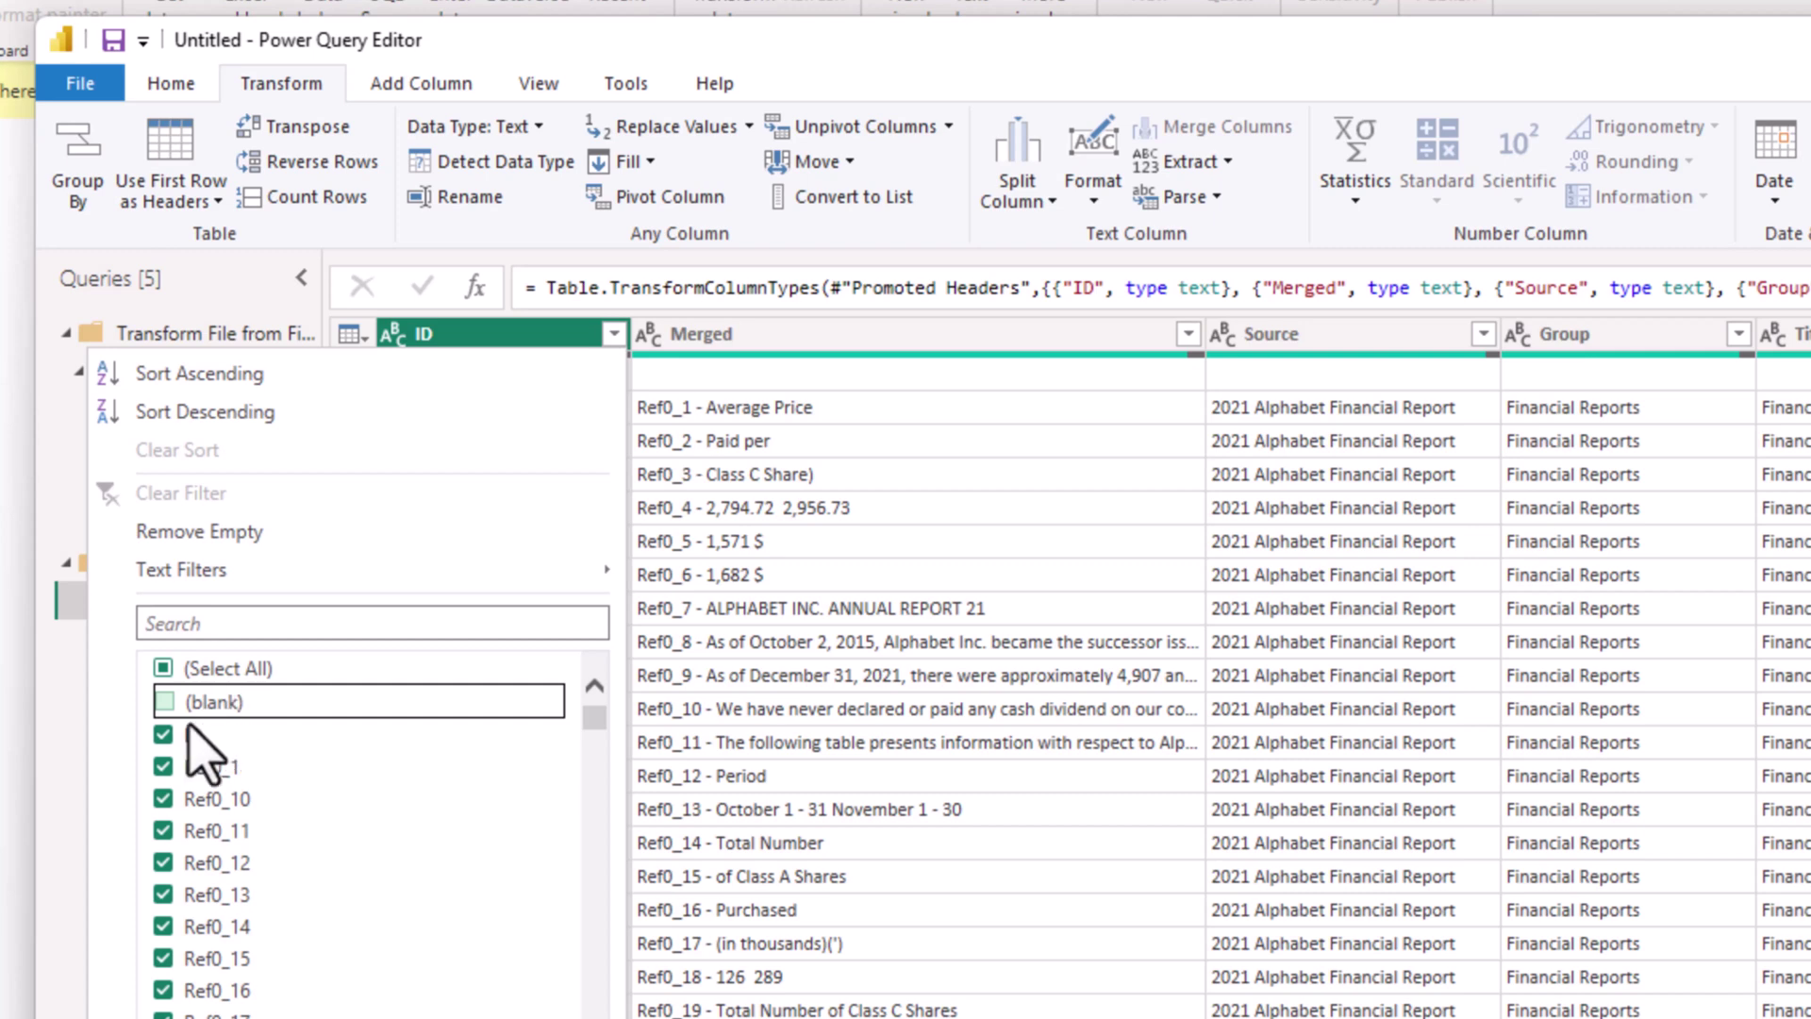
left_click(164, 736)
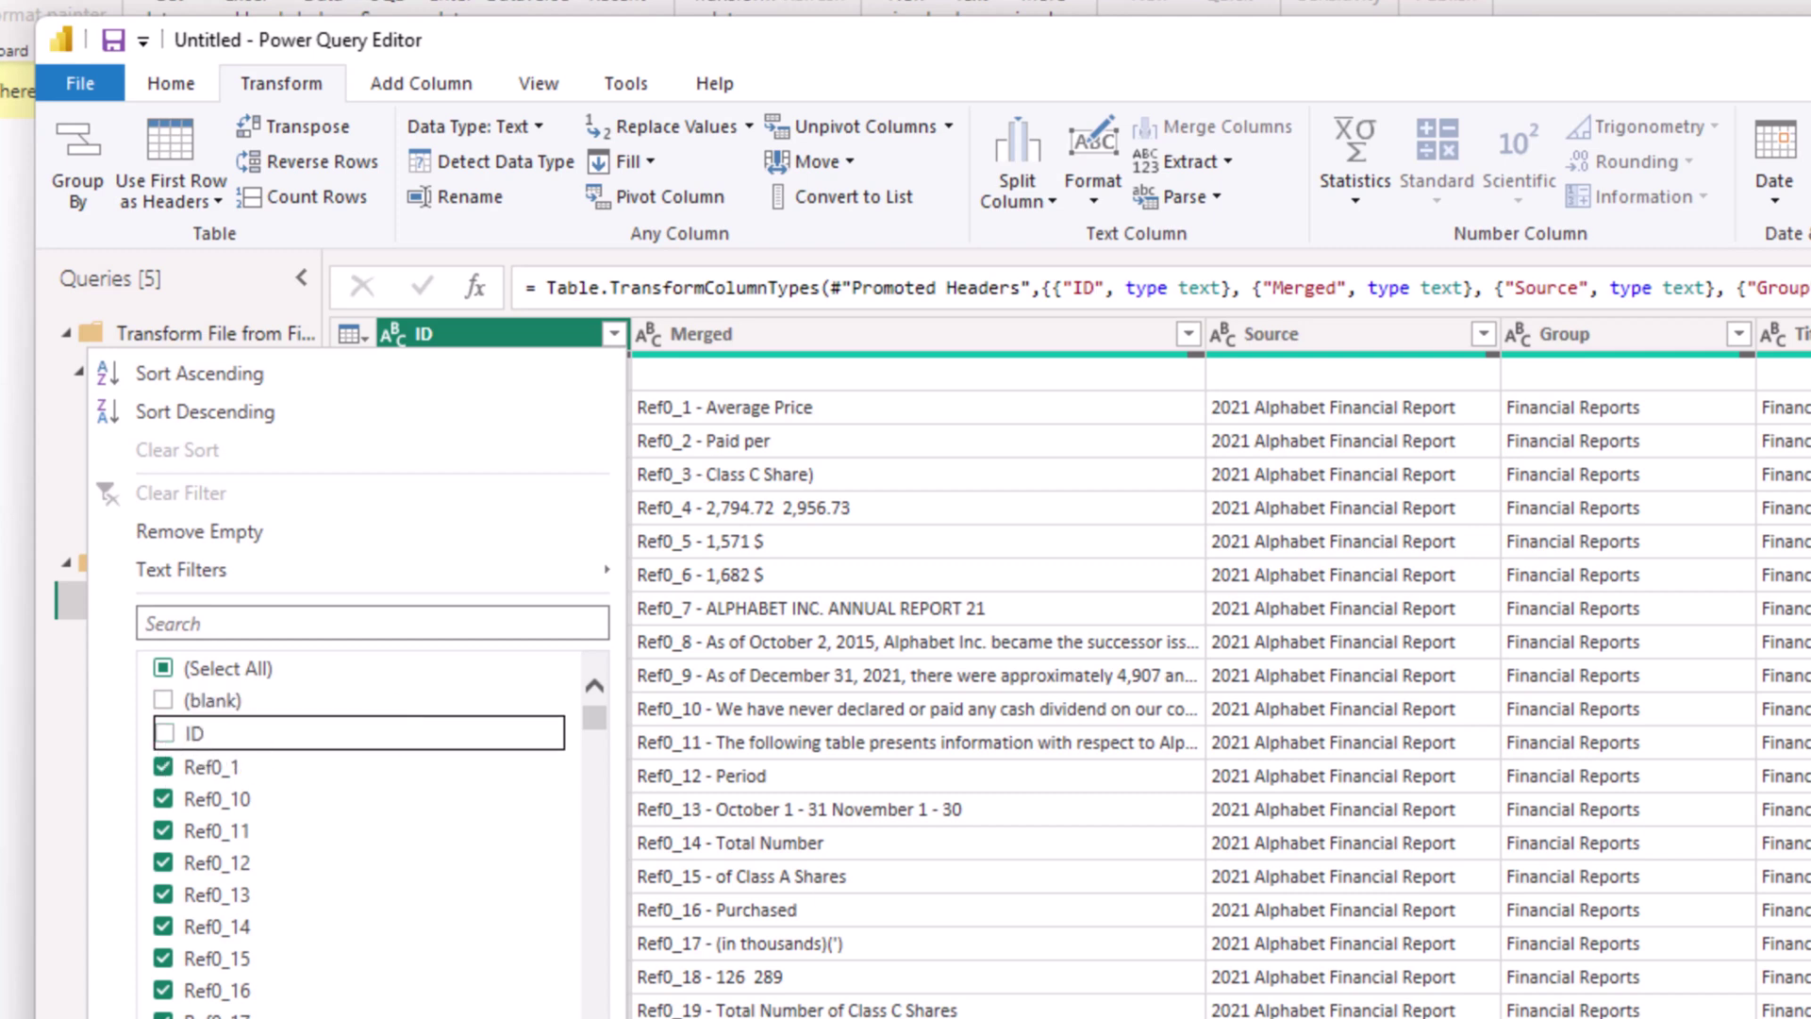
key("Return")
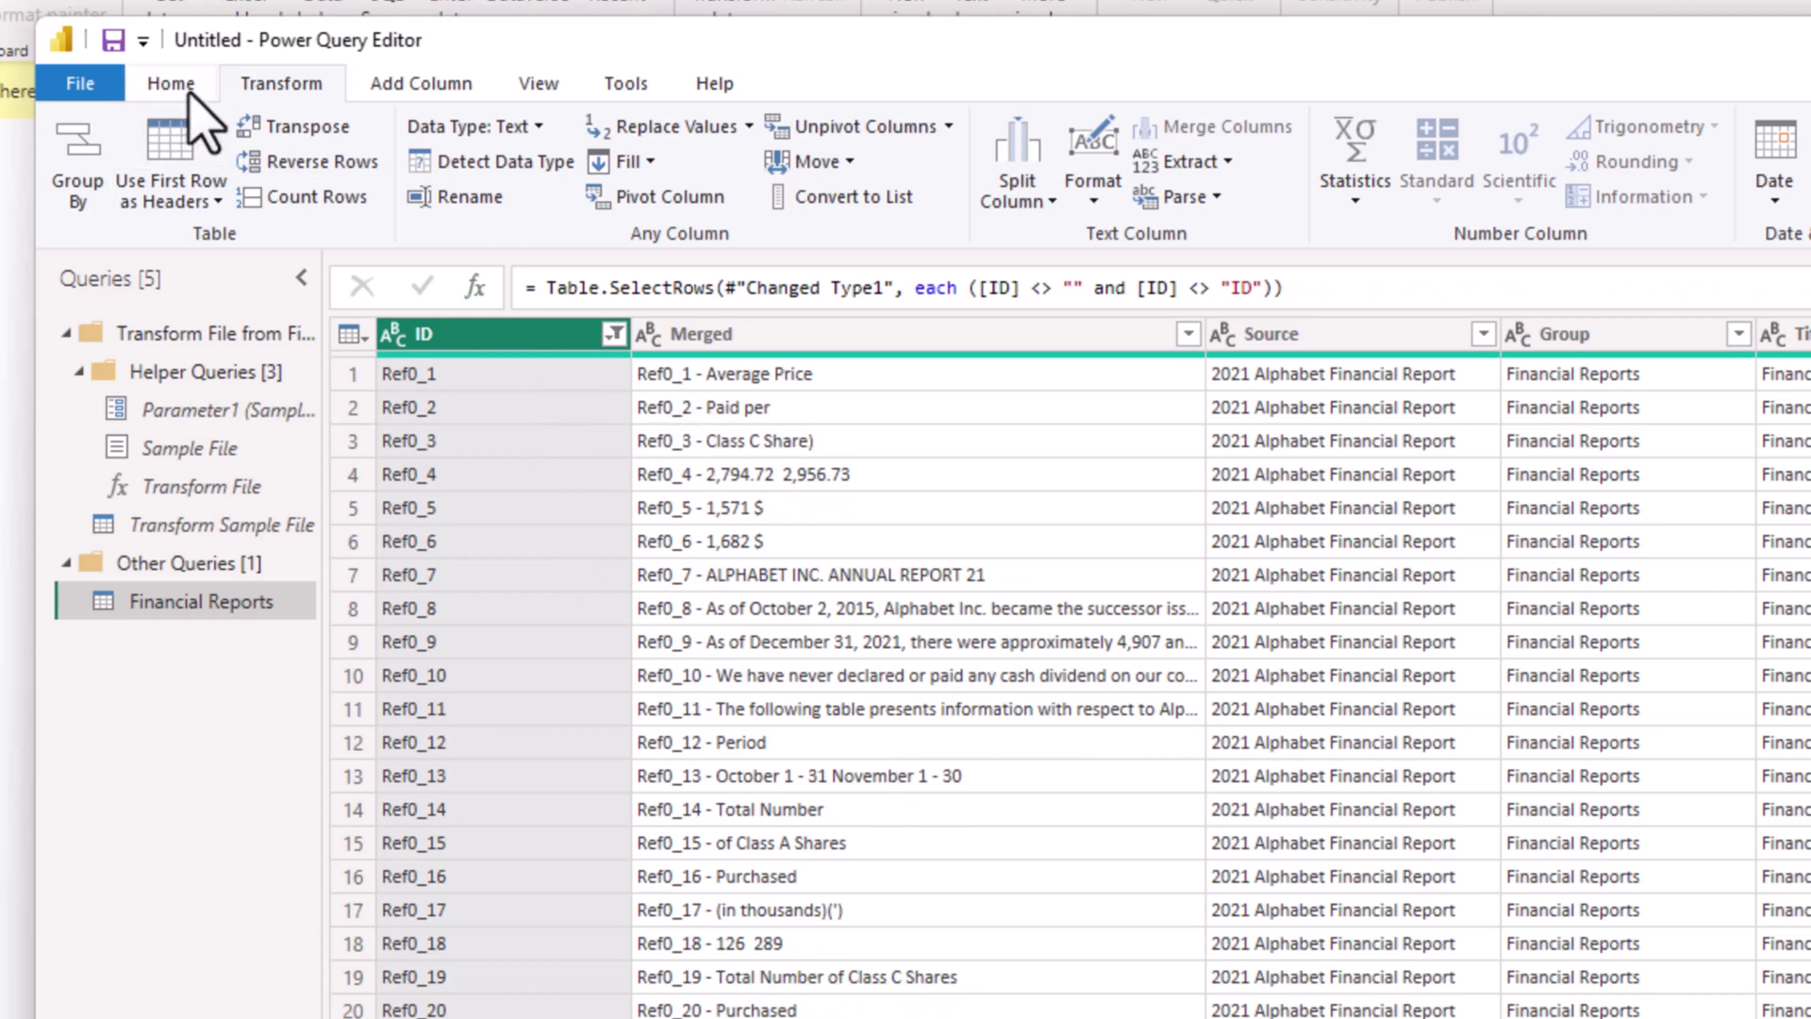
Step: Close and apply the query changes, then expand the Financial Reports table to check its fields
left_click(171, 85)
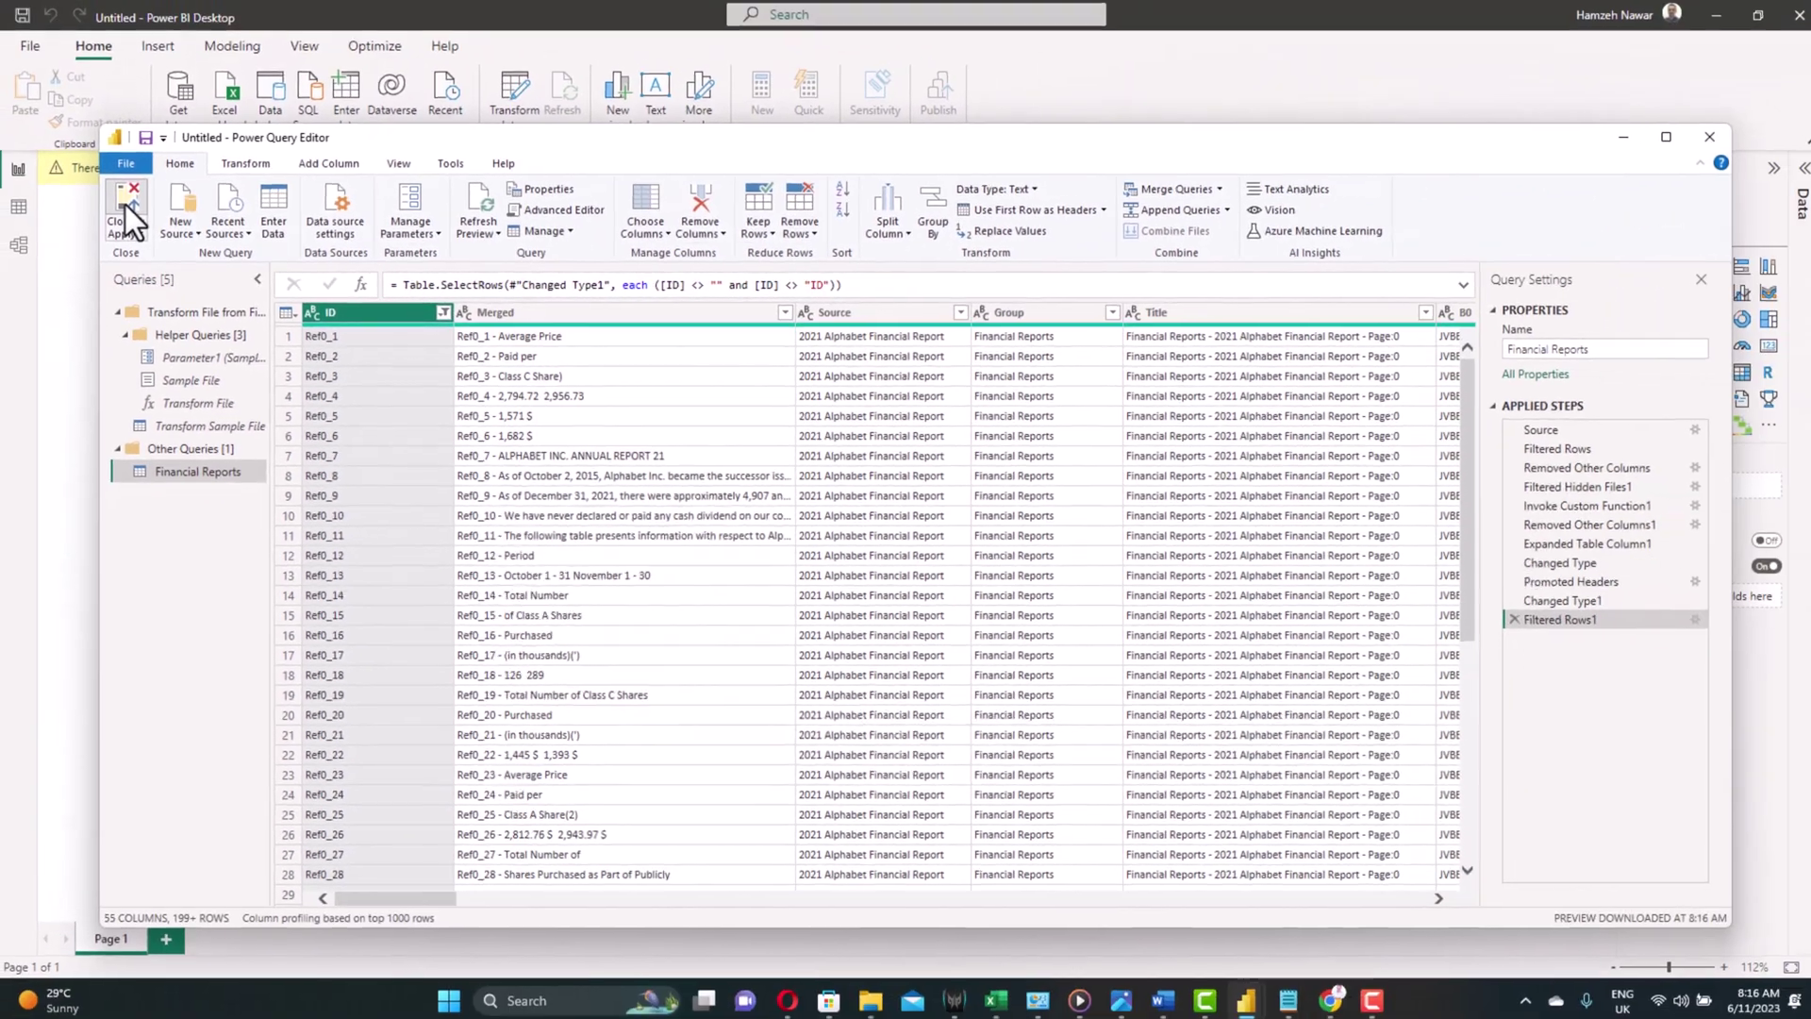
left_click(126, 205)
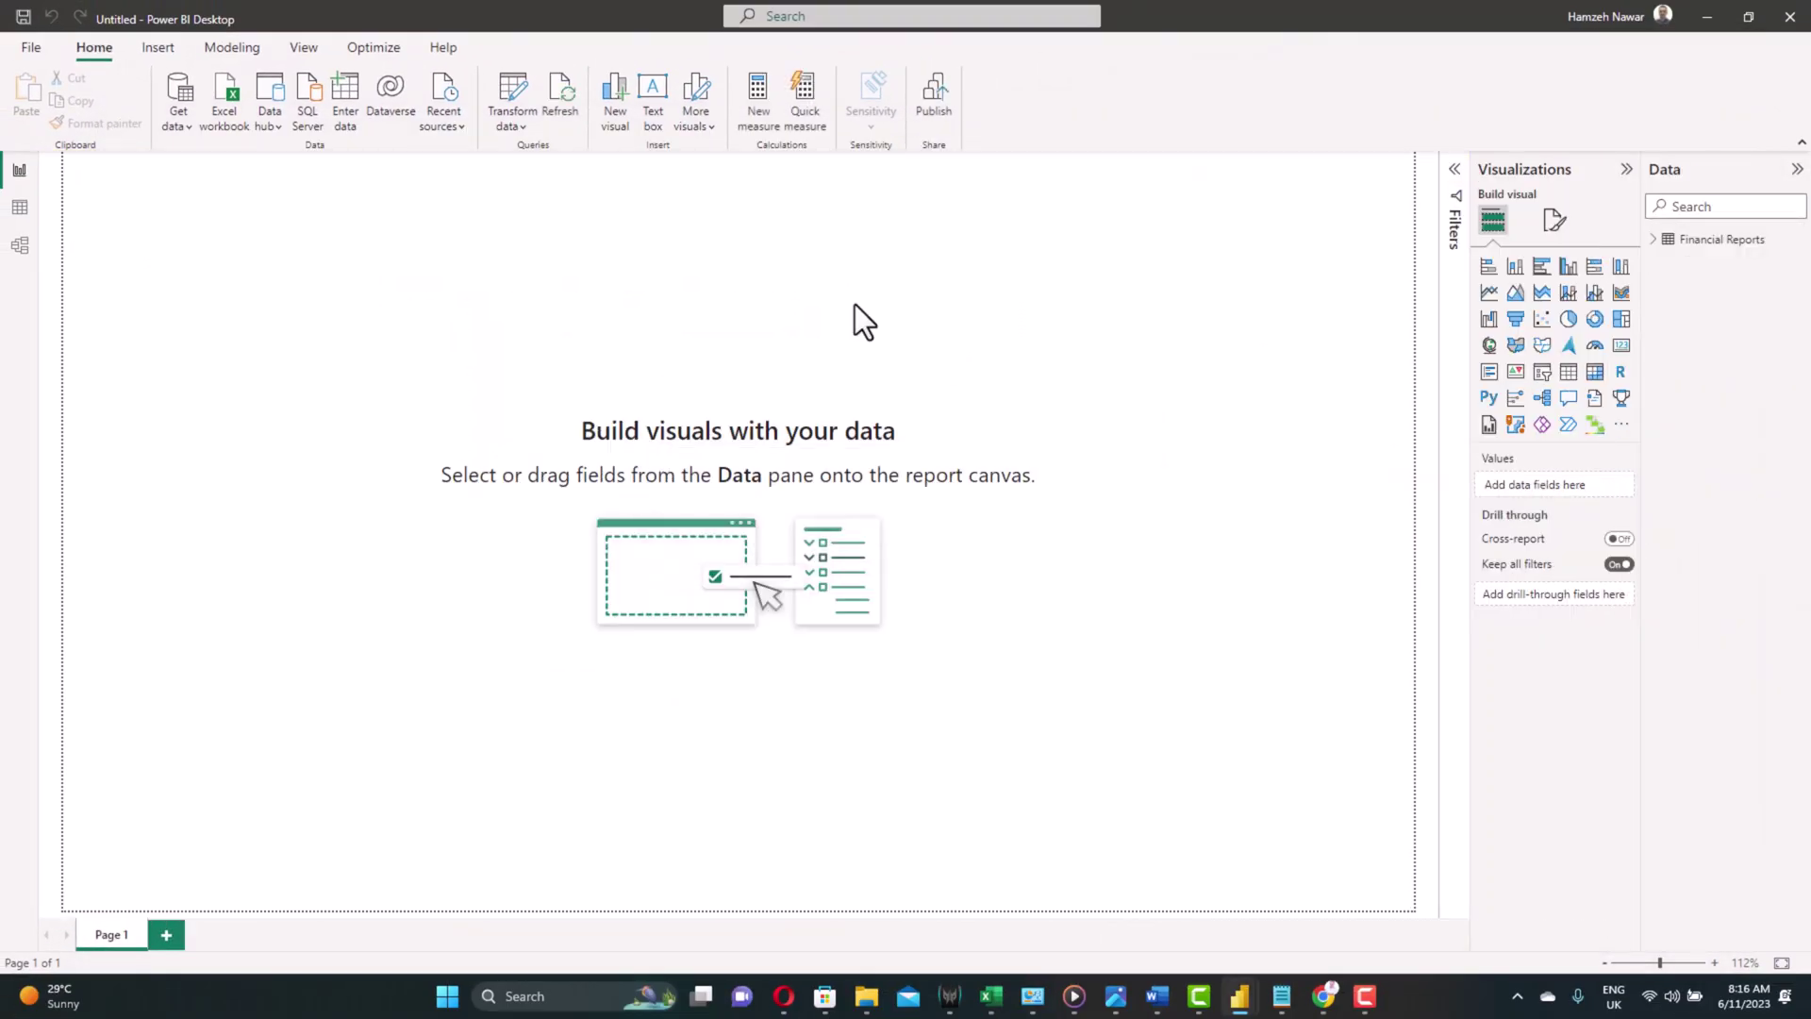
left_click(1653, 242)
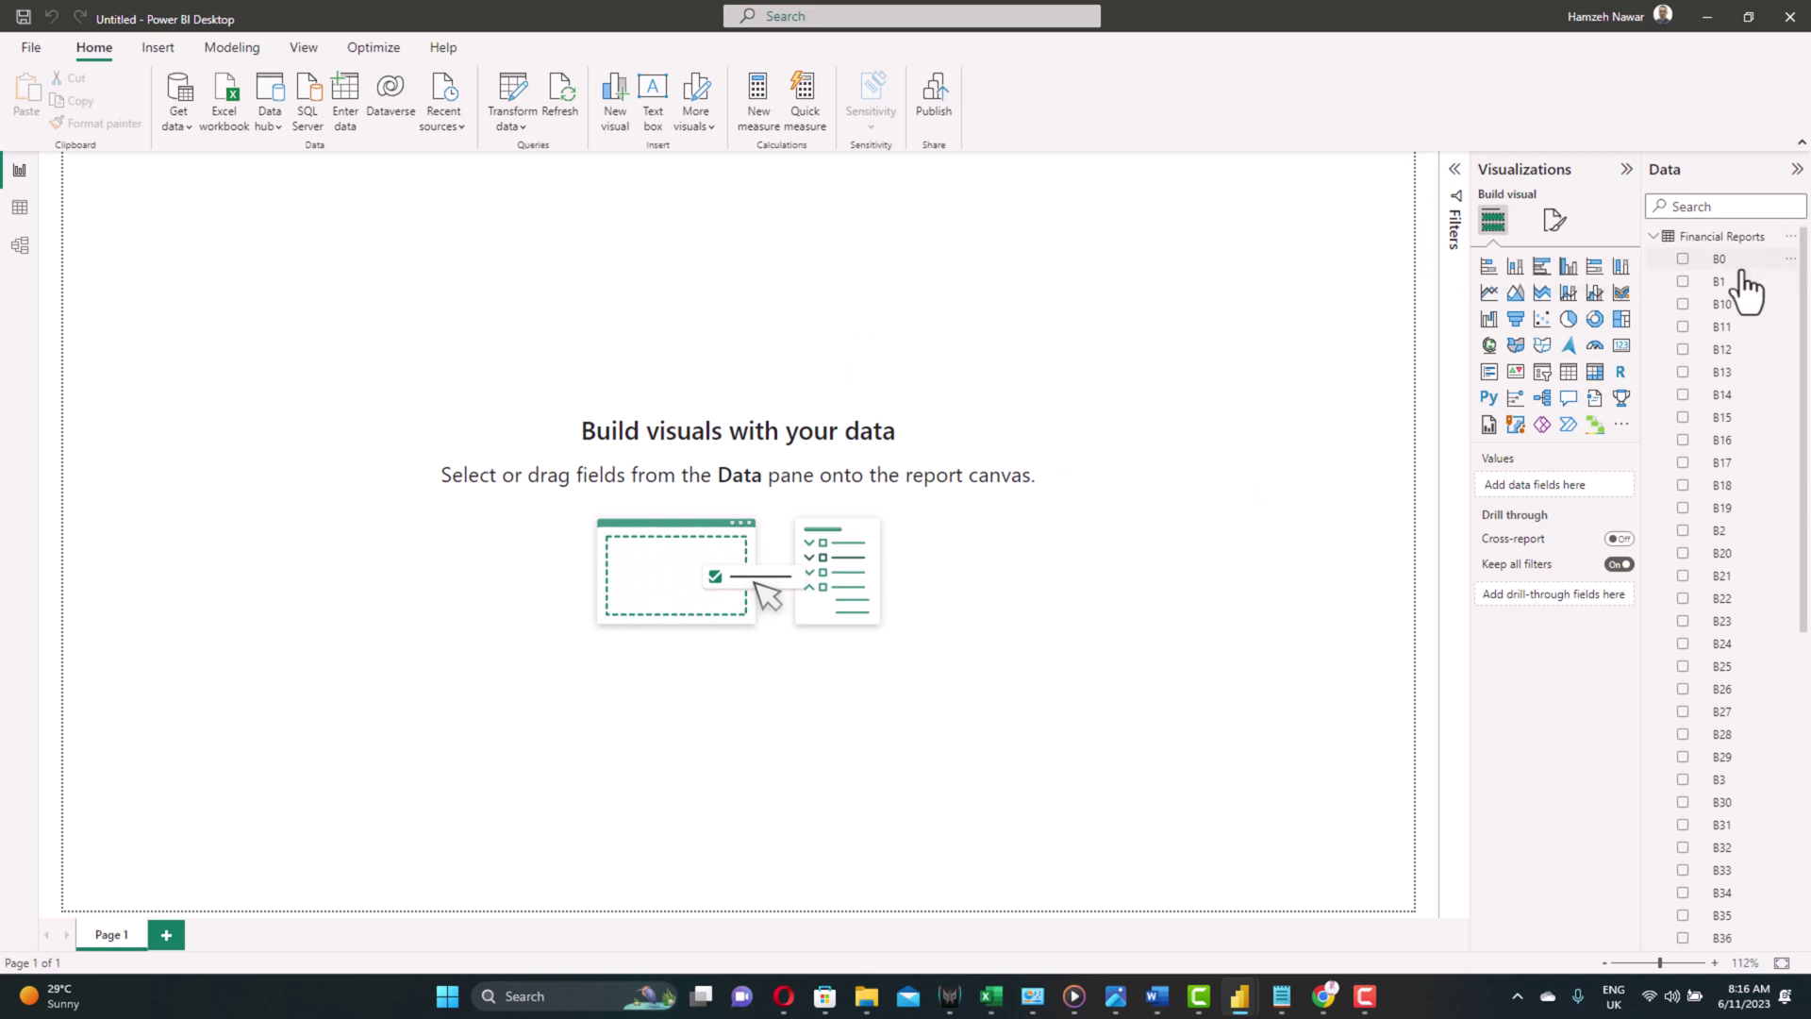
scroll(1741, 283, "down", 10)
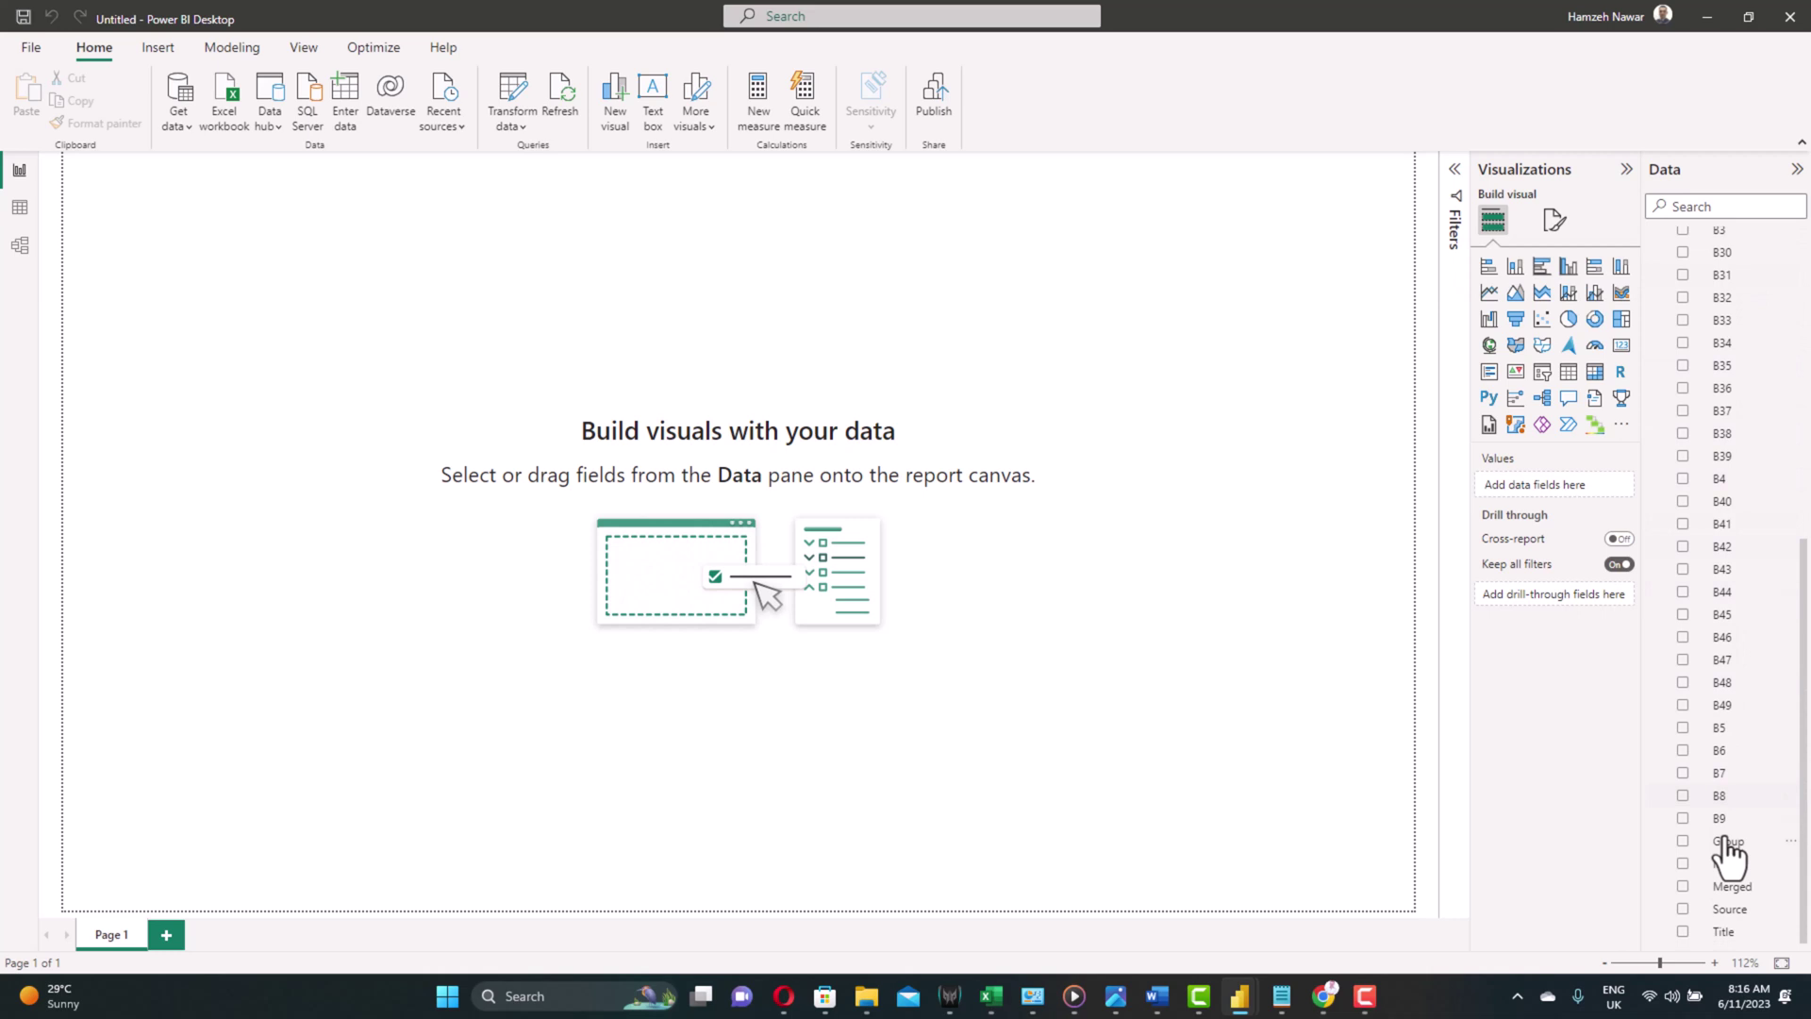
scroll(1755, 472, "up", 10)
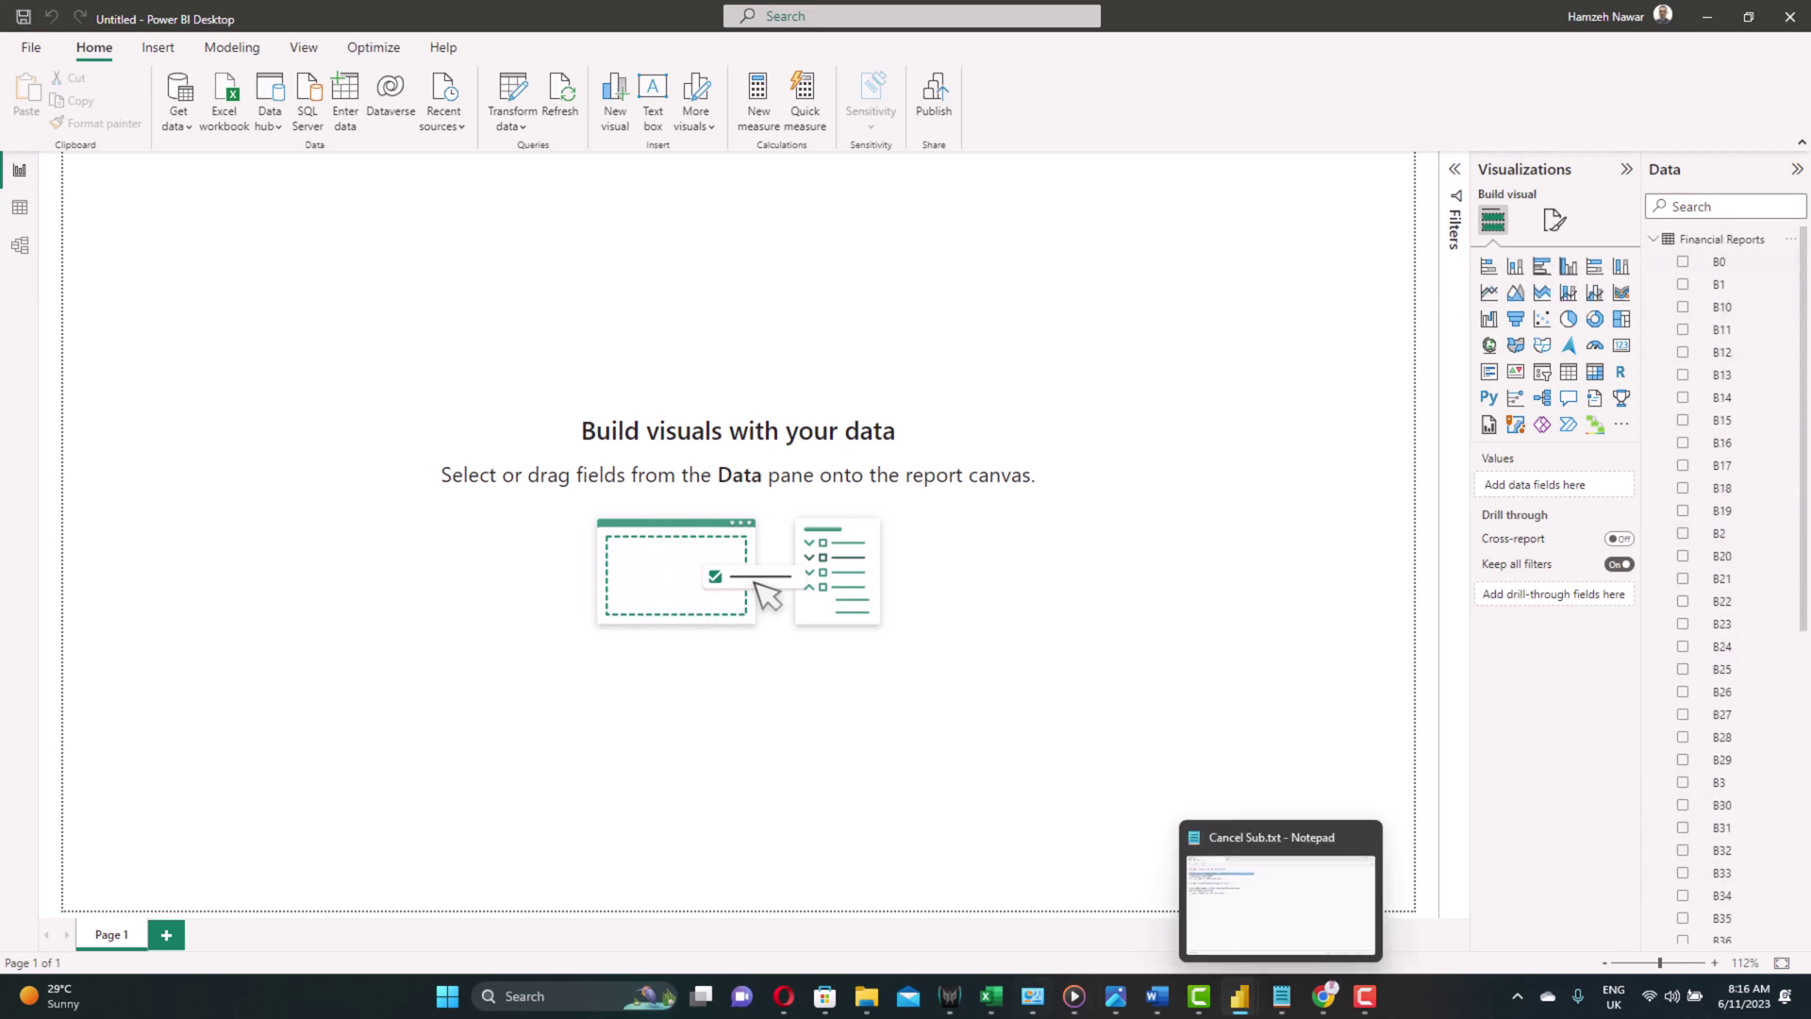
Step: Copy the expression joining [B0] through [B49] from cell B50 of PDF_CalColumn.xlsx in Excel and return to Power BI Desktop
left_click(990, 1002)
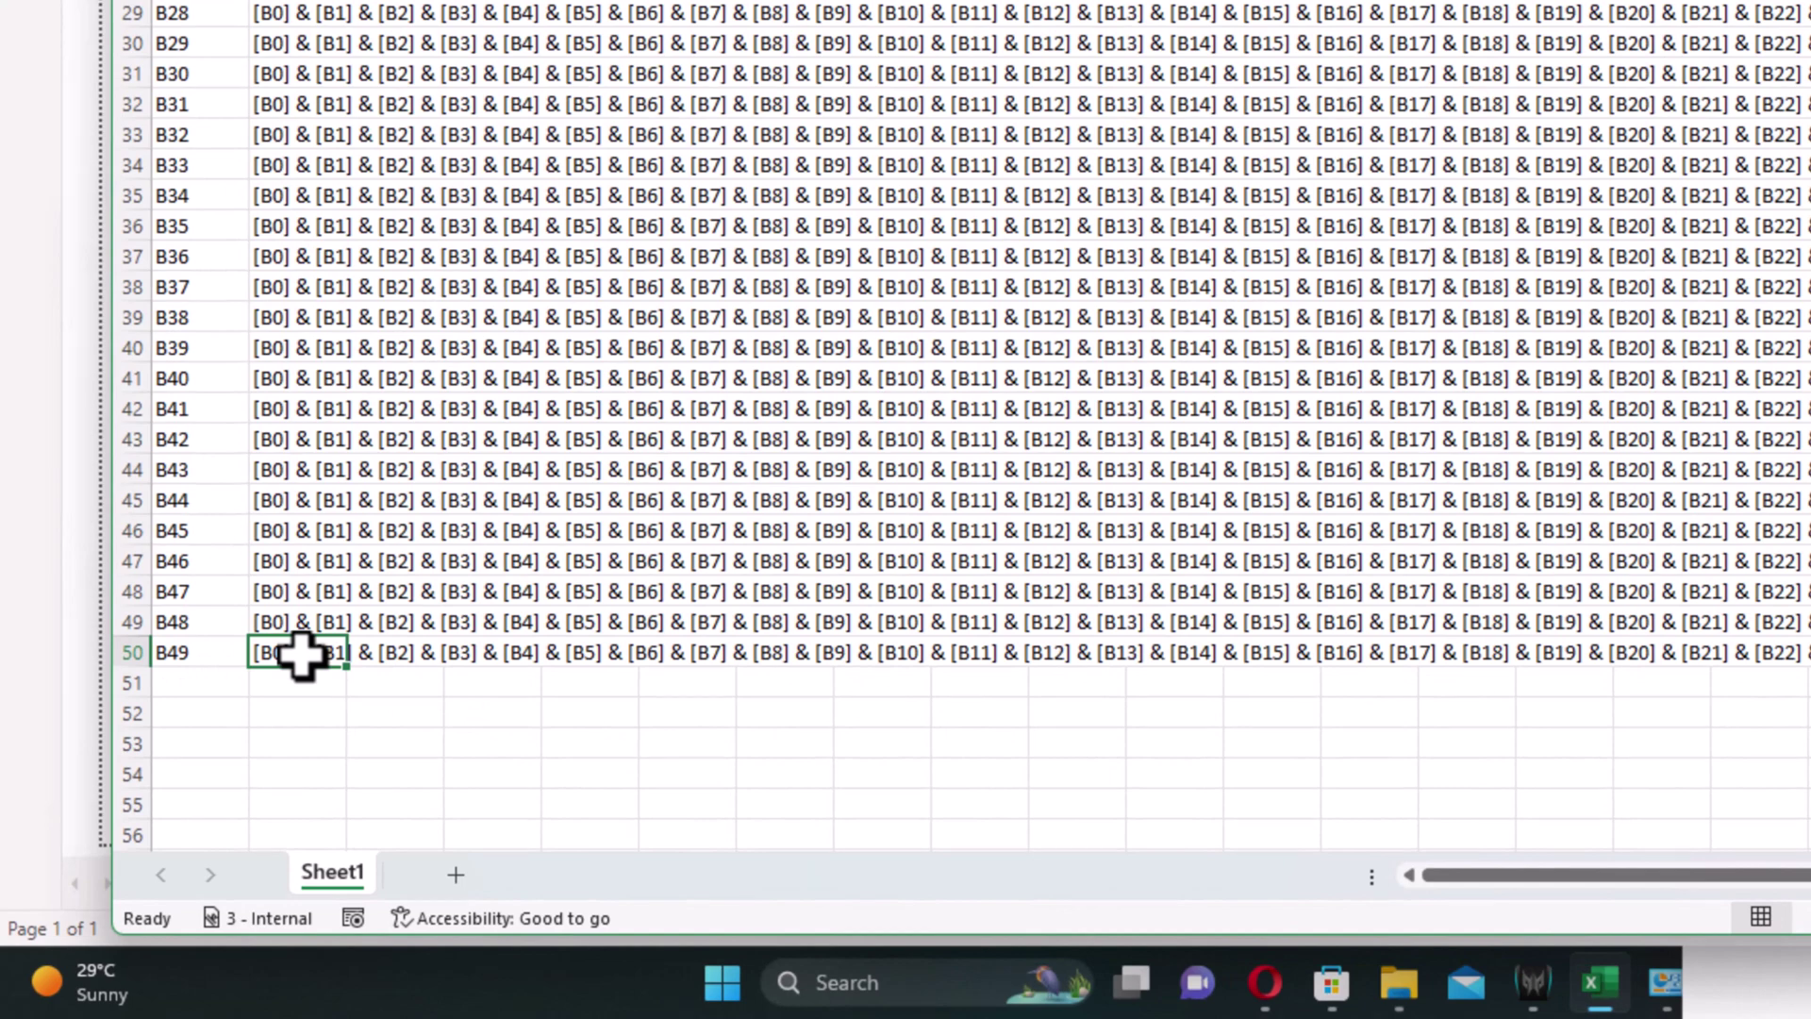
key("ctrl+c")
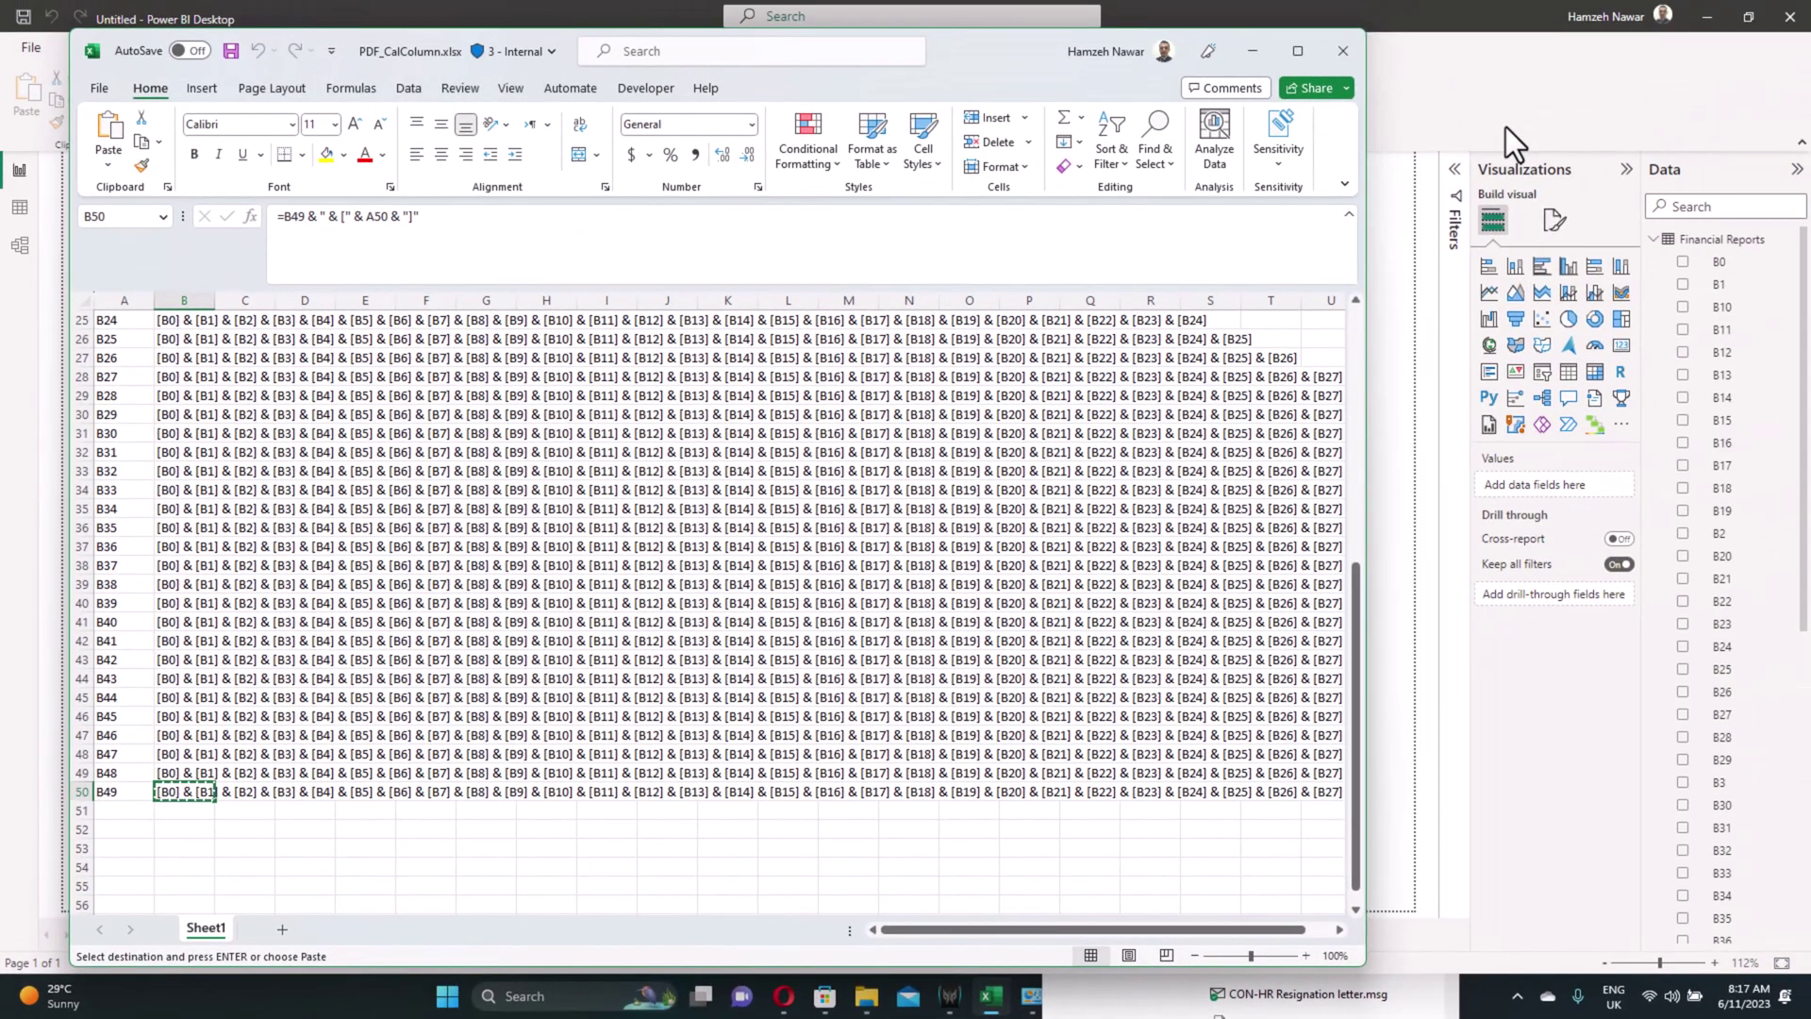
left_click(1506, 126)
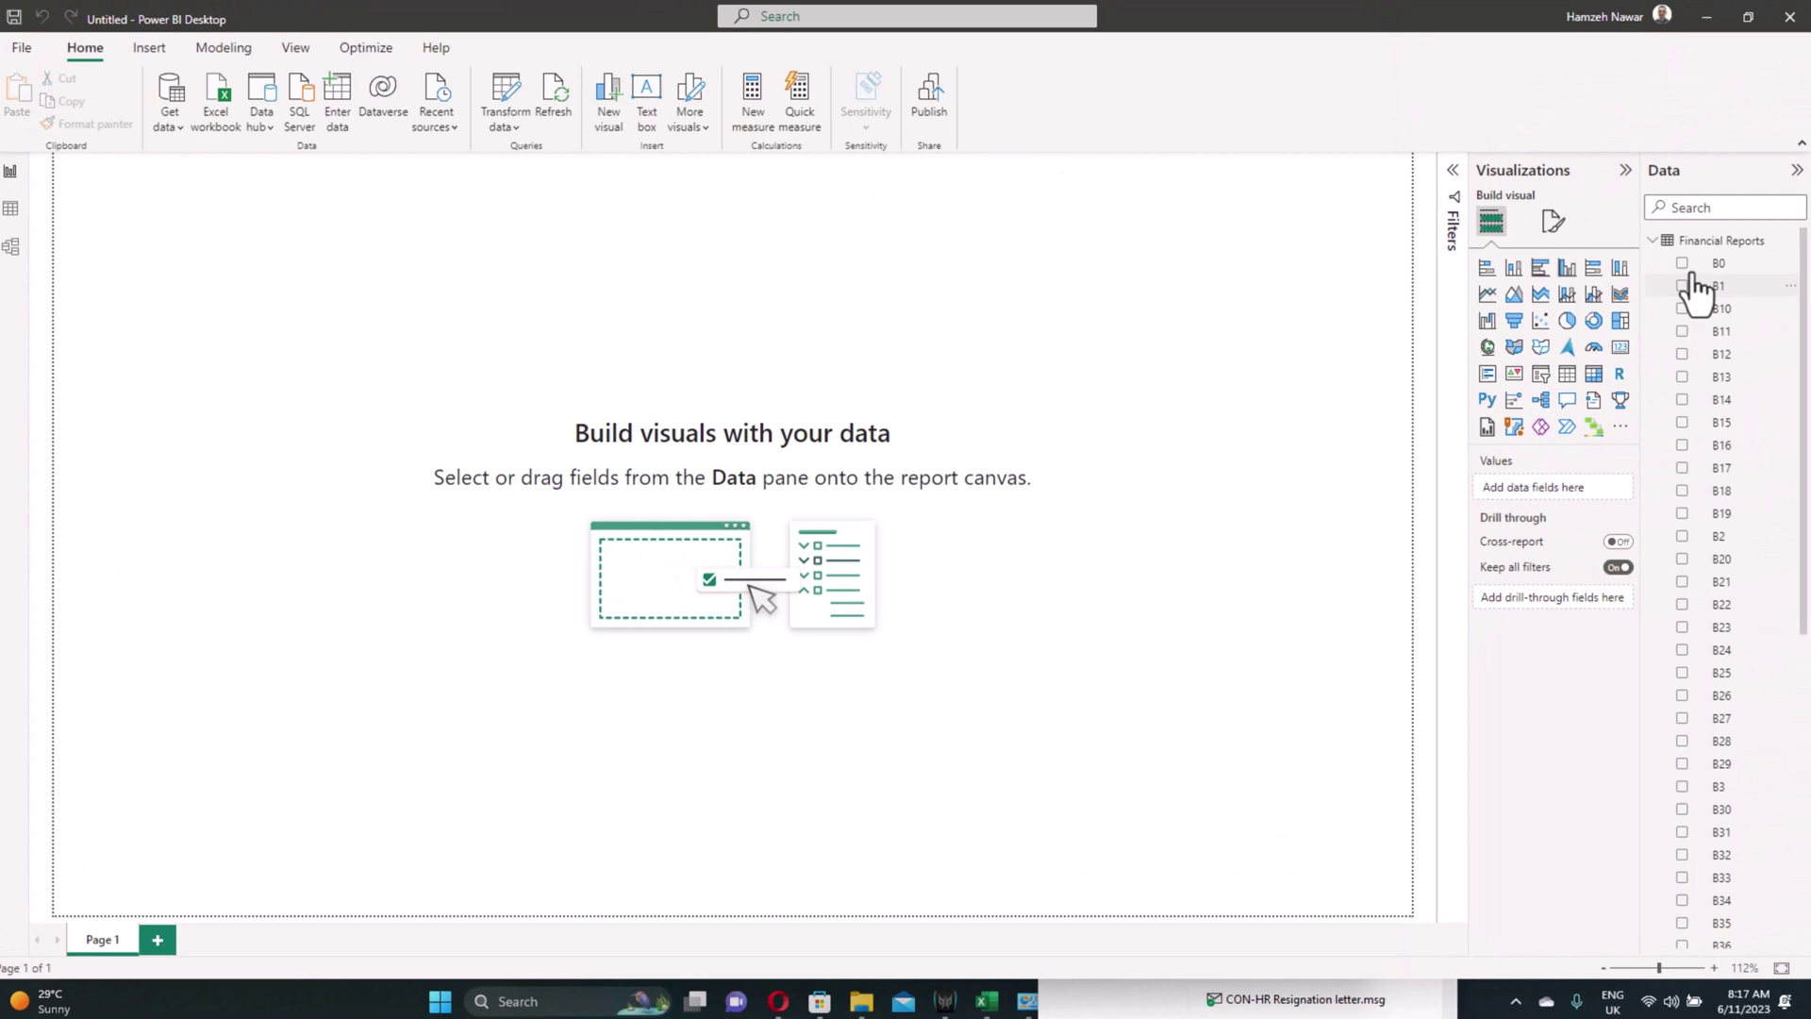
Step: Create a calculated column named PDF Contents in Financial Reports that joins [B0] through [B49] using the copied expression
right_click(1662, 332)
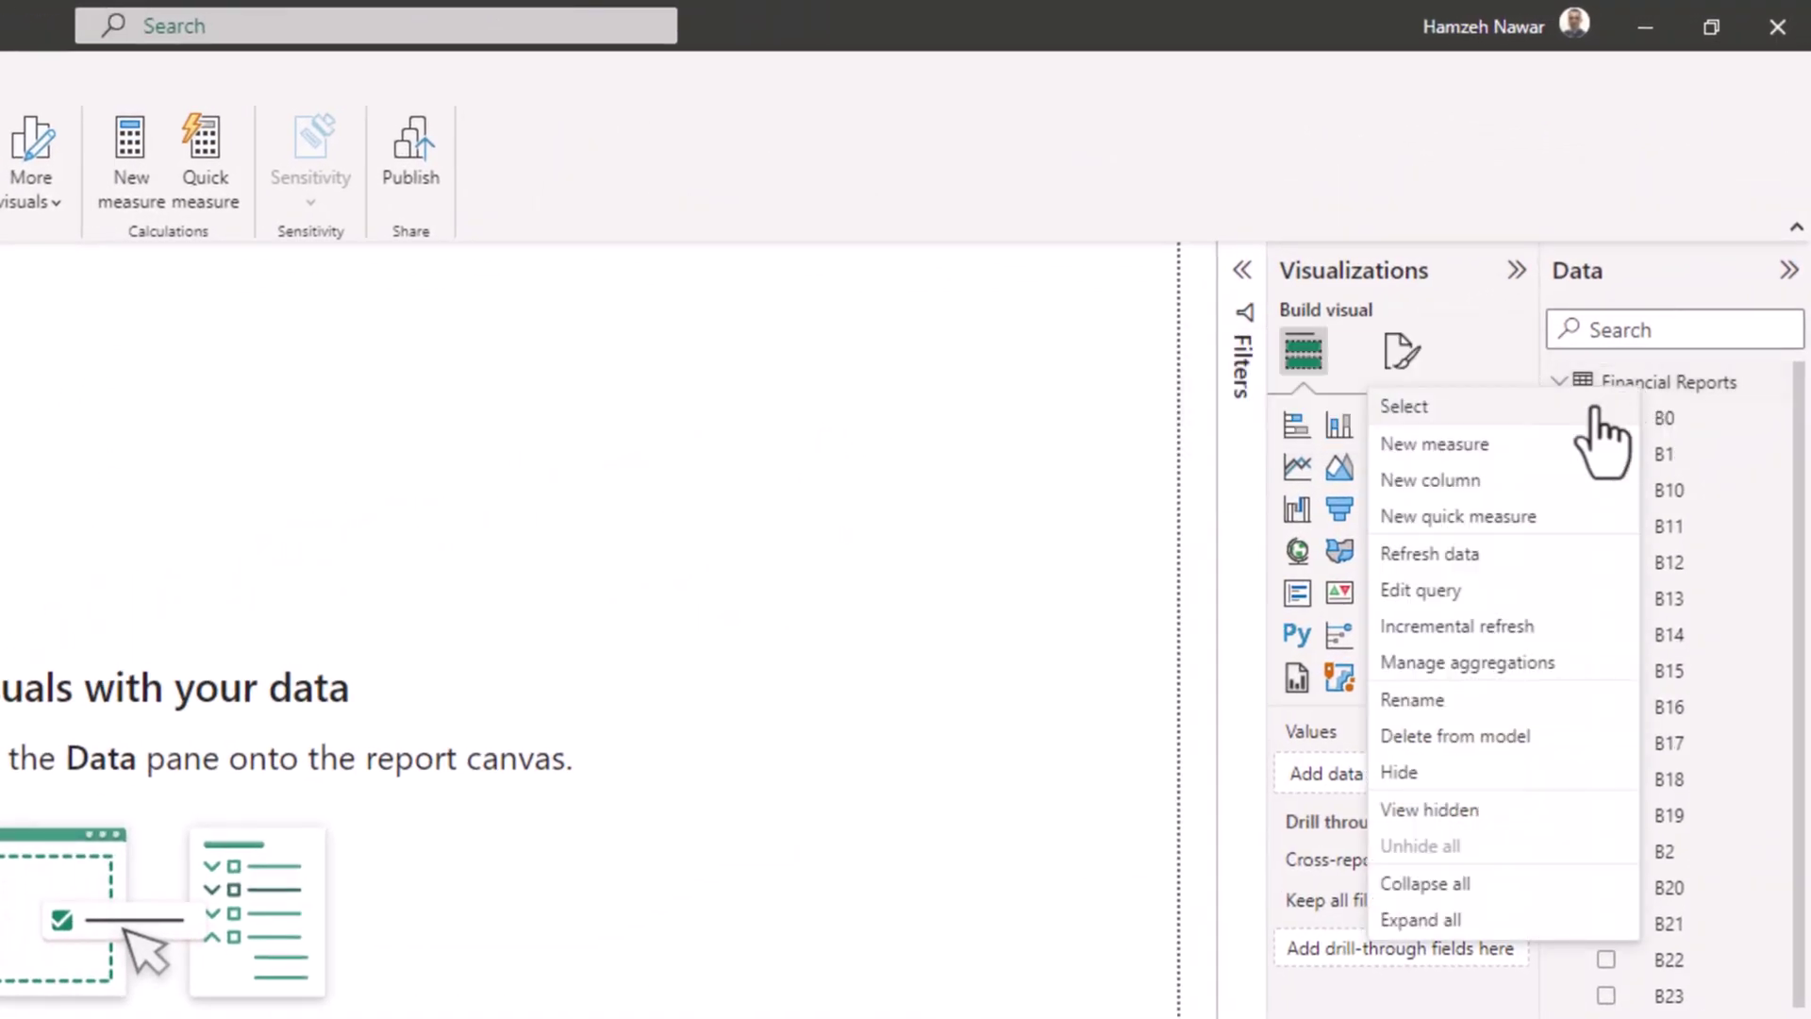
left_click(1412, 481)
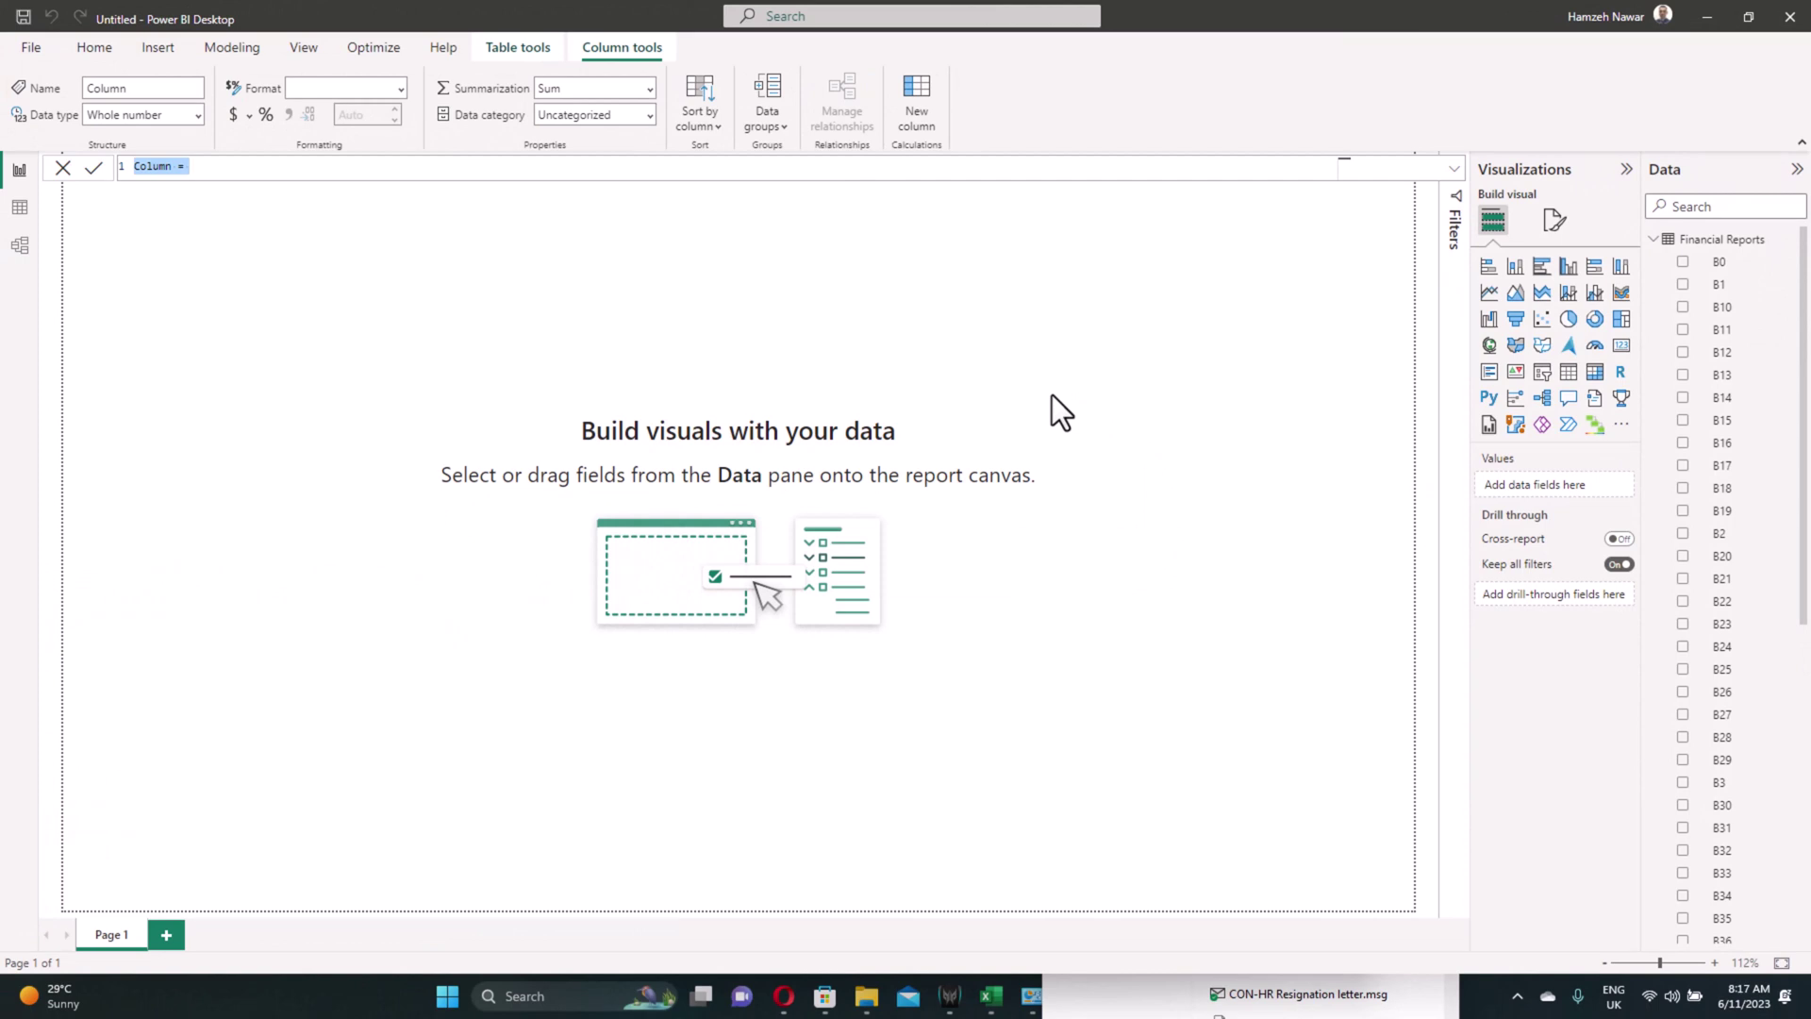
type("PDF")
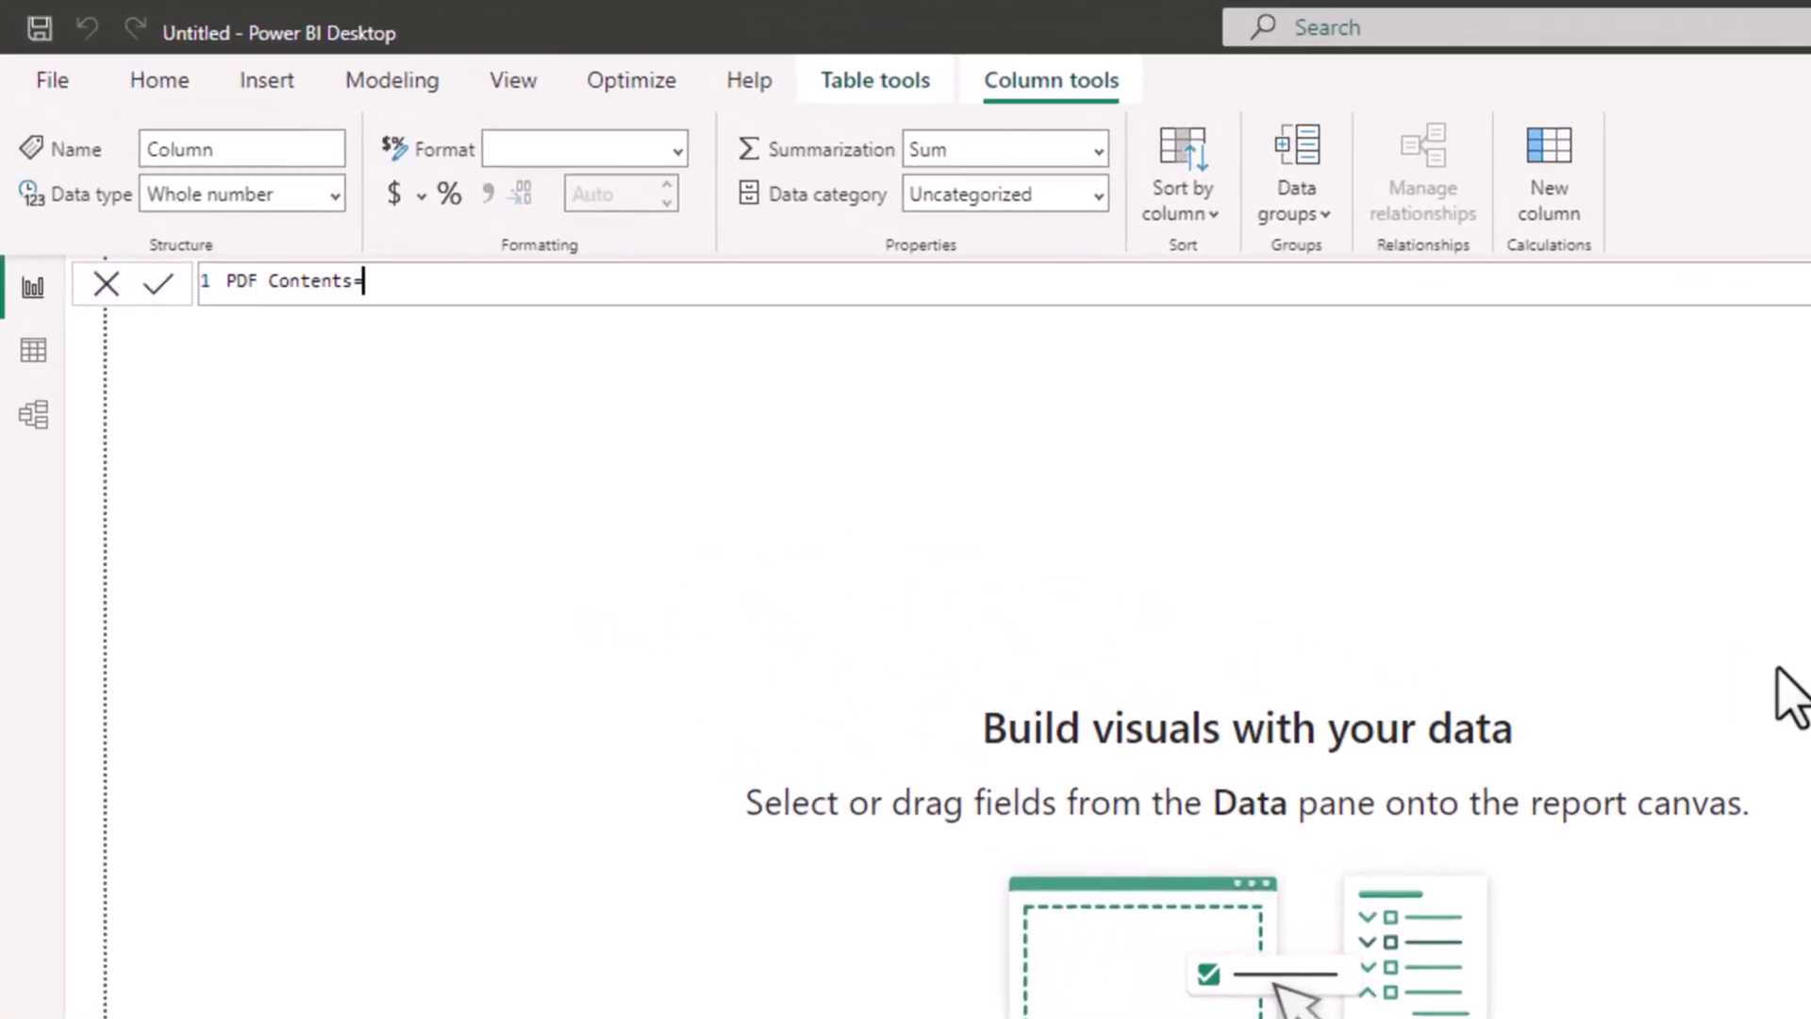
type(" Contents=")
key("ctrl+v")
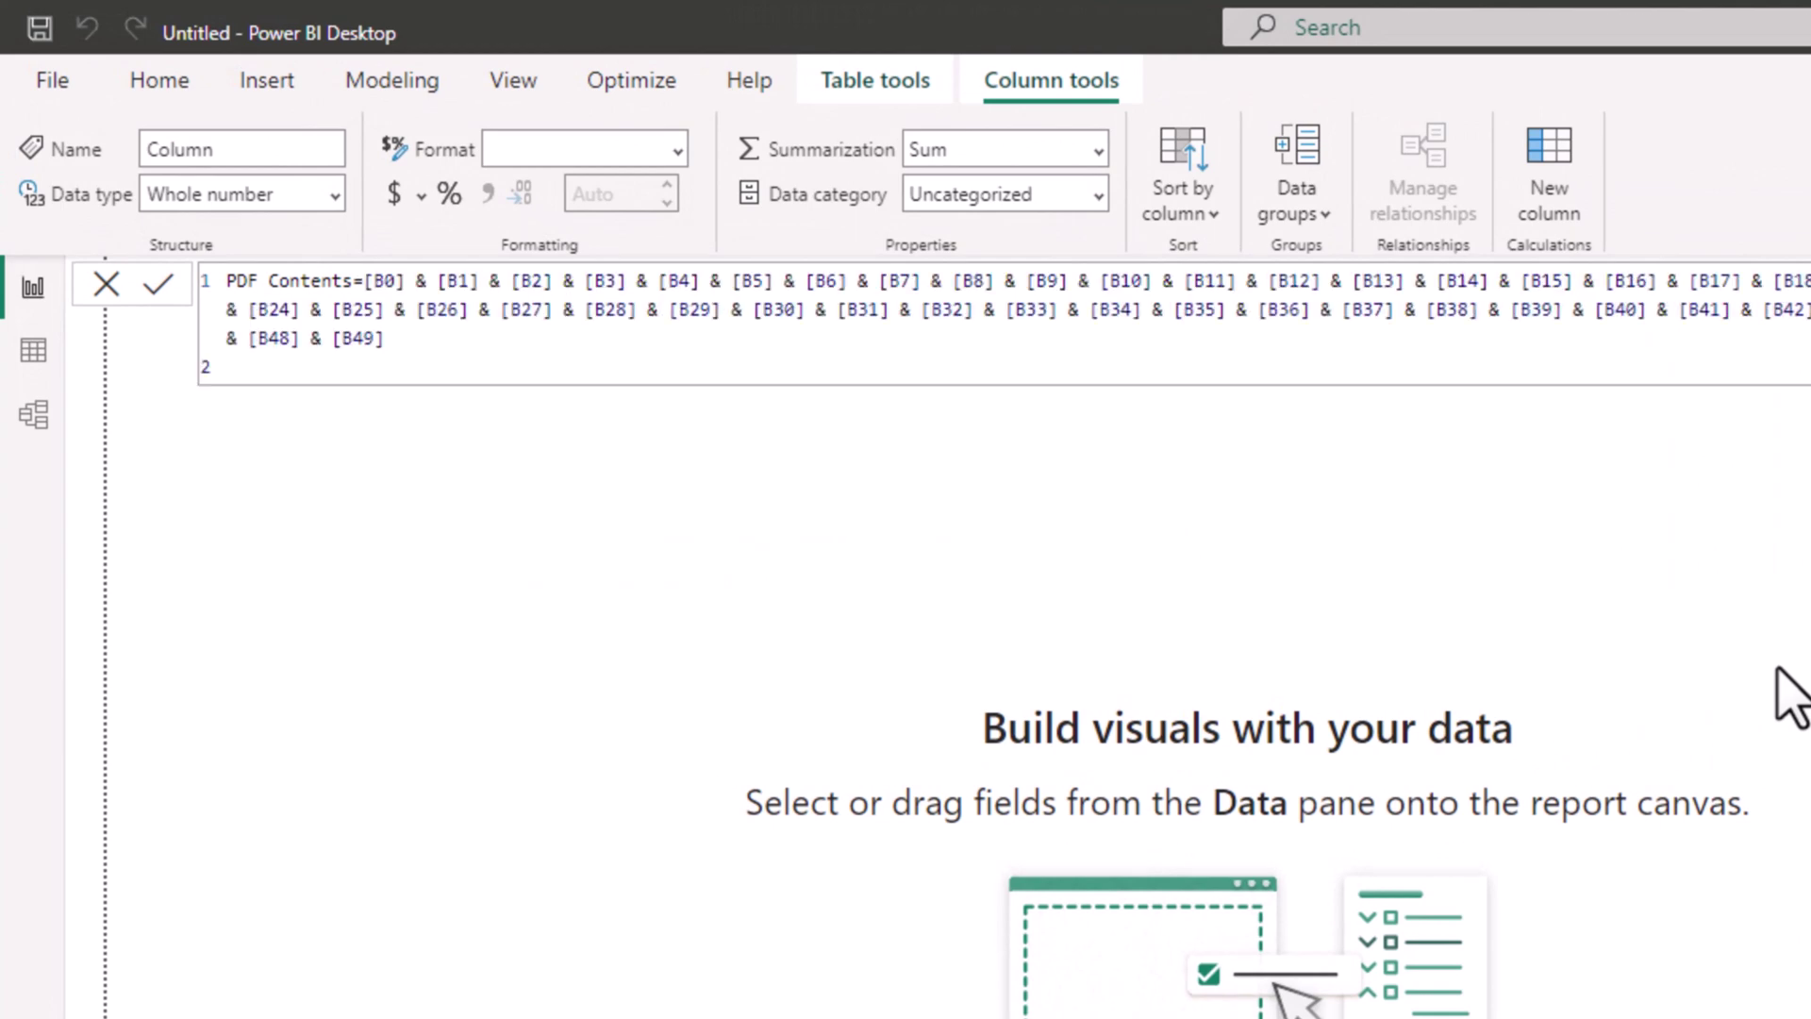
key("Return")
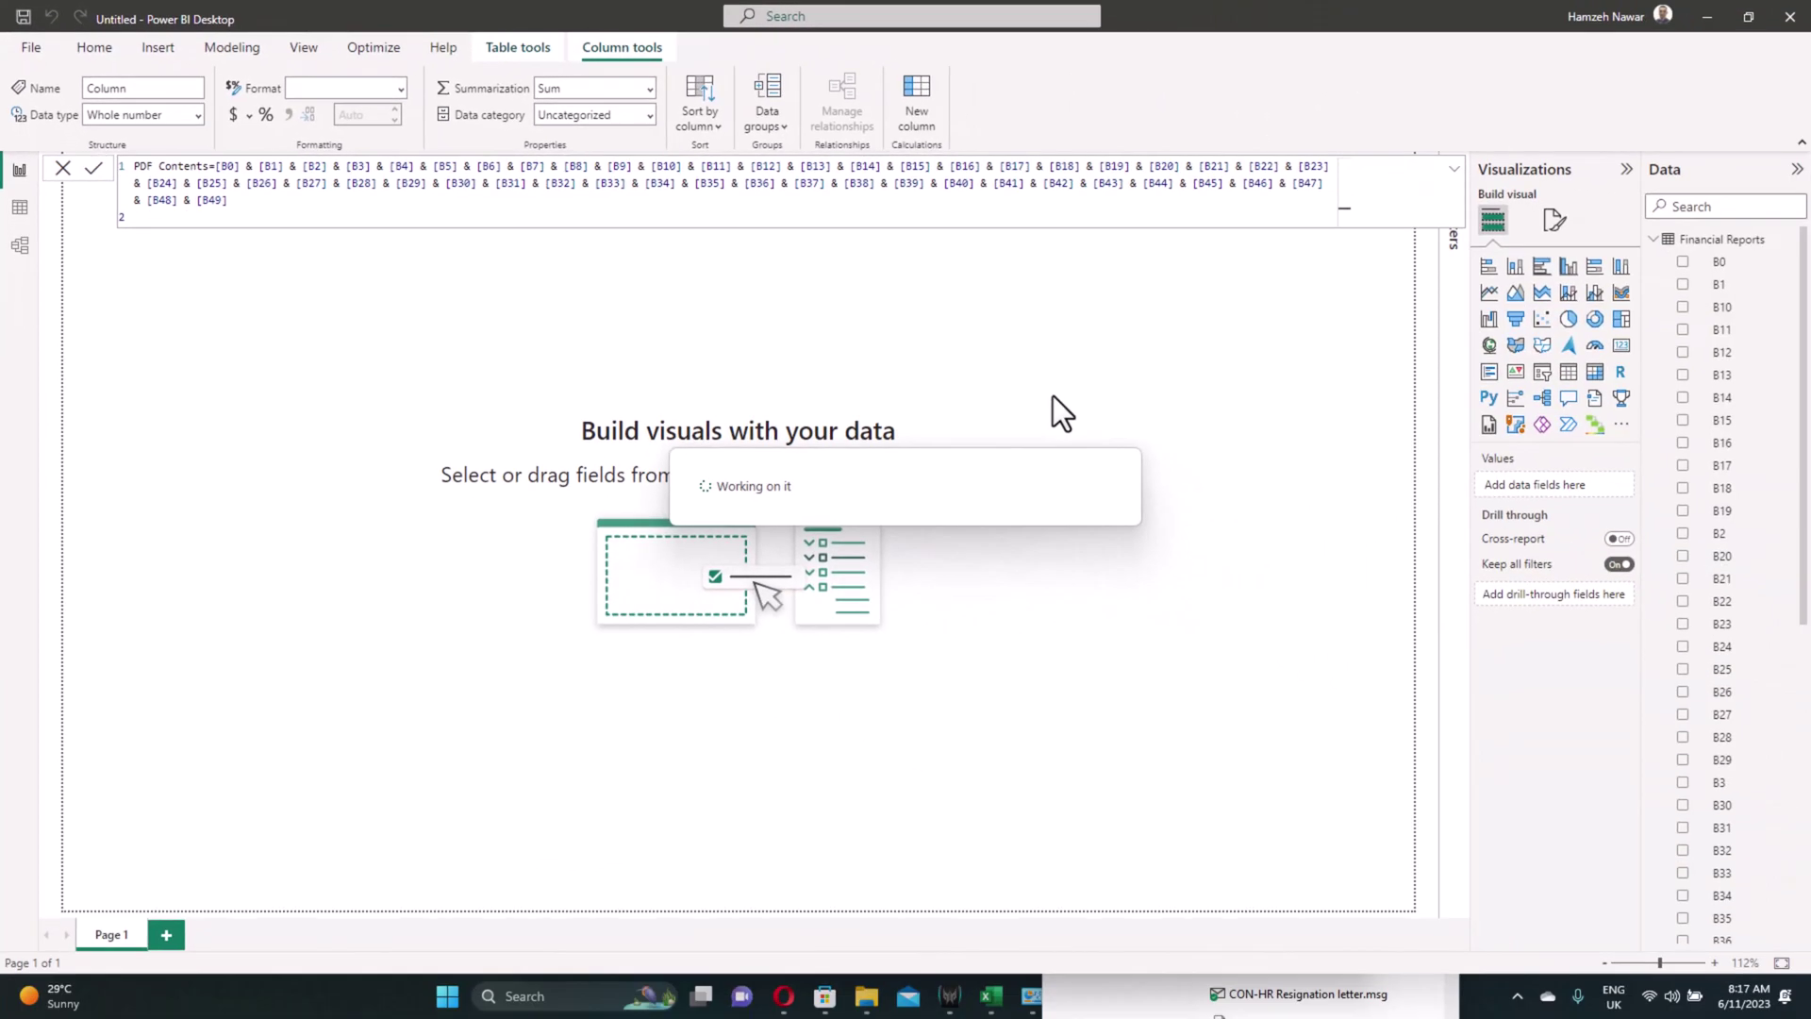
Step: In the model view, select the fields B0 through B9, covering all fifty B columns of Financial Reports, and hide them from the report
scroll(1713, 586, "down", 10)
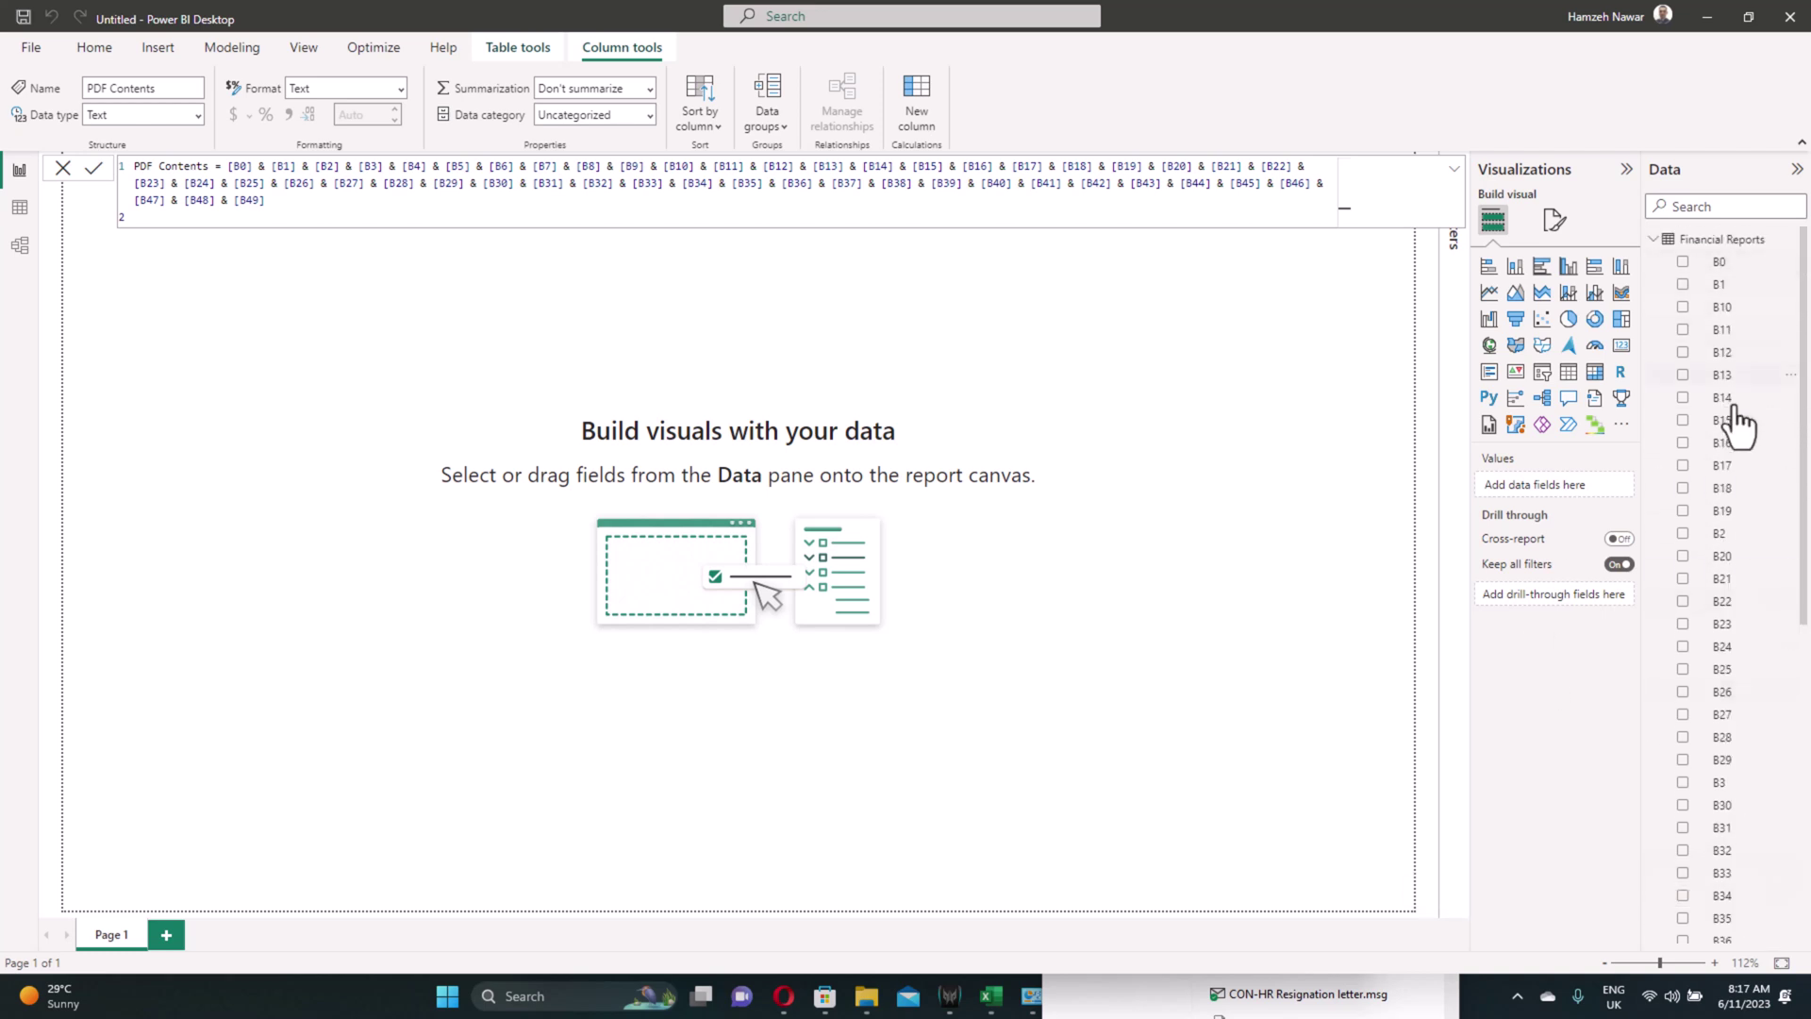
scroll(1734, 678, "down", 3)
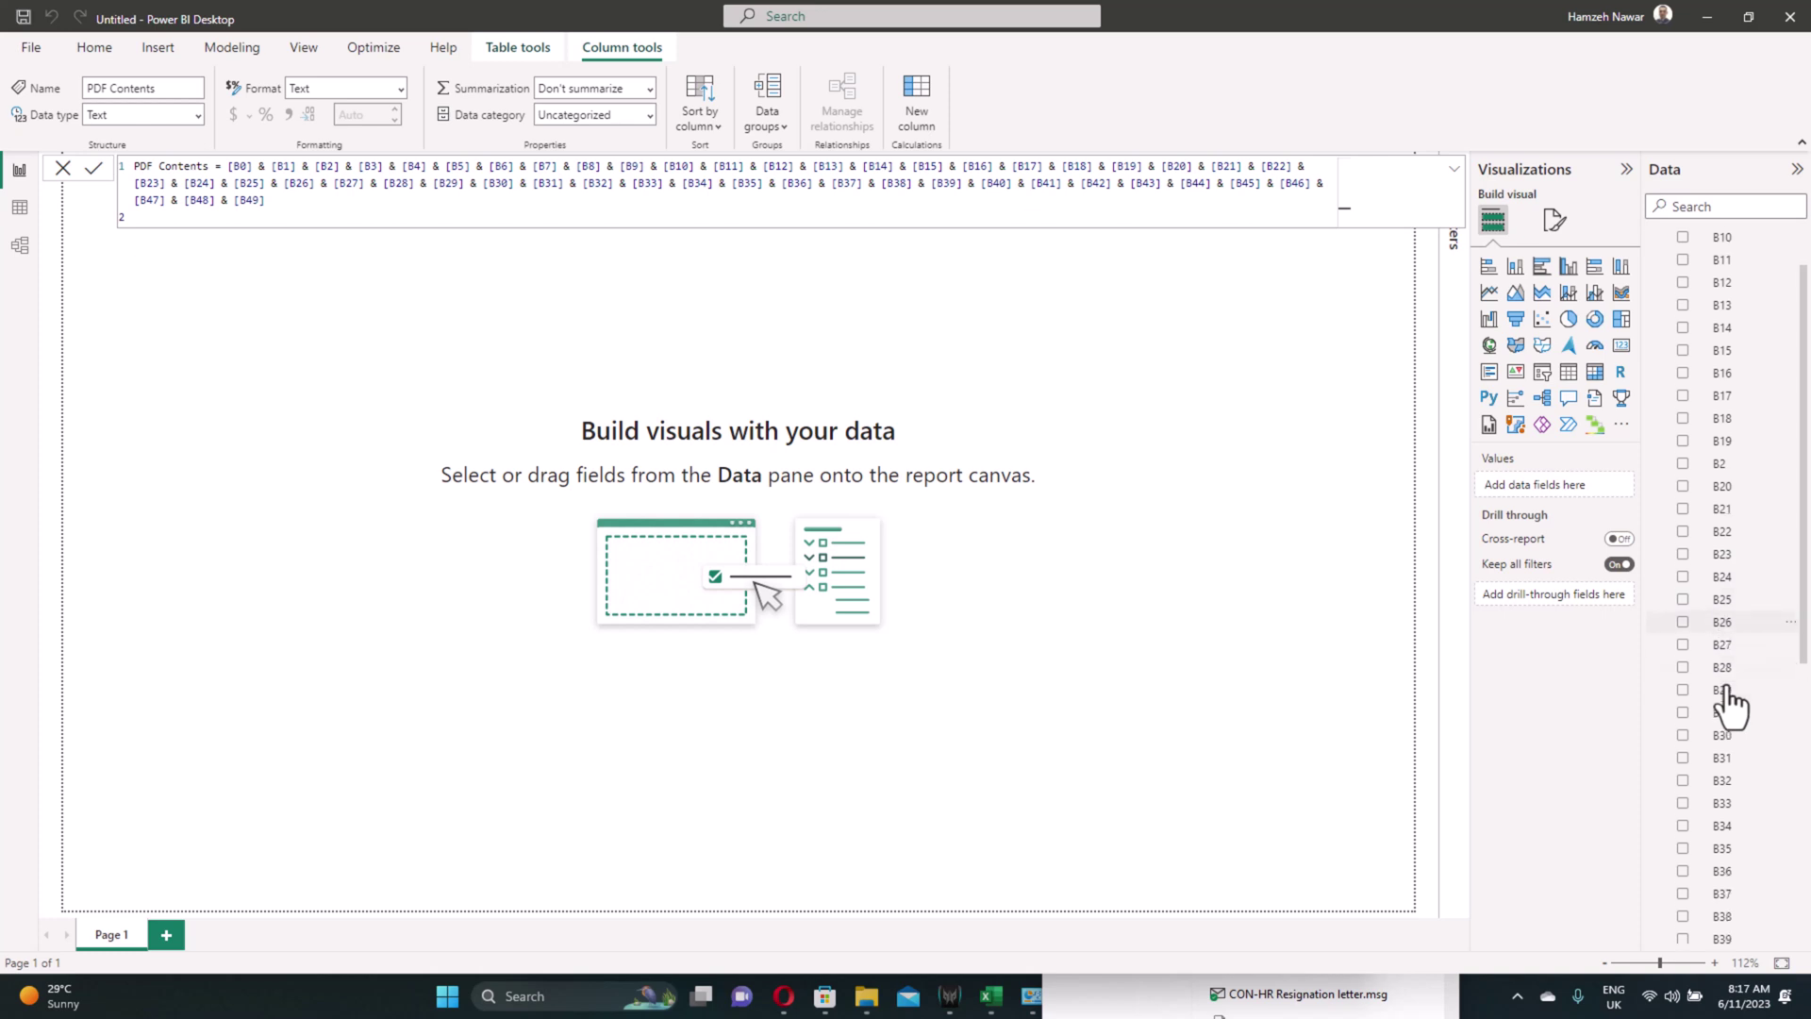
left_click(21, 246)
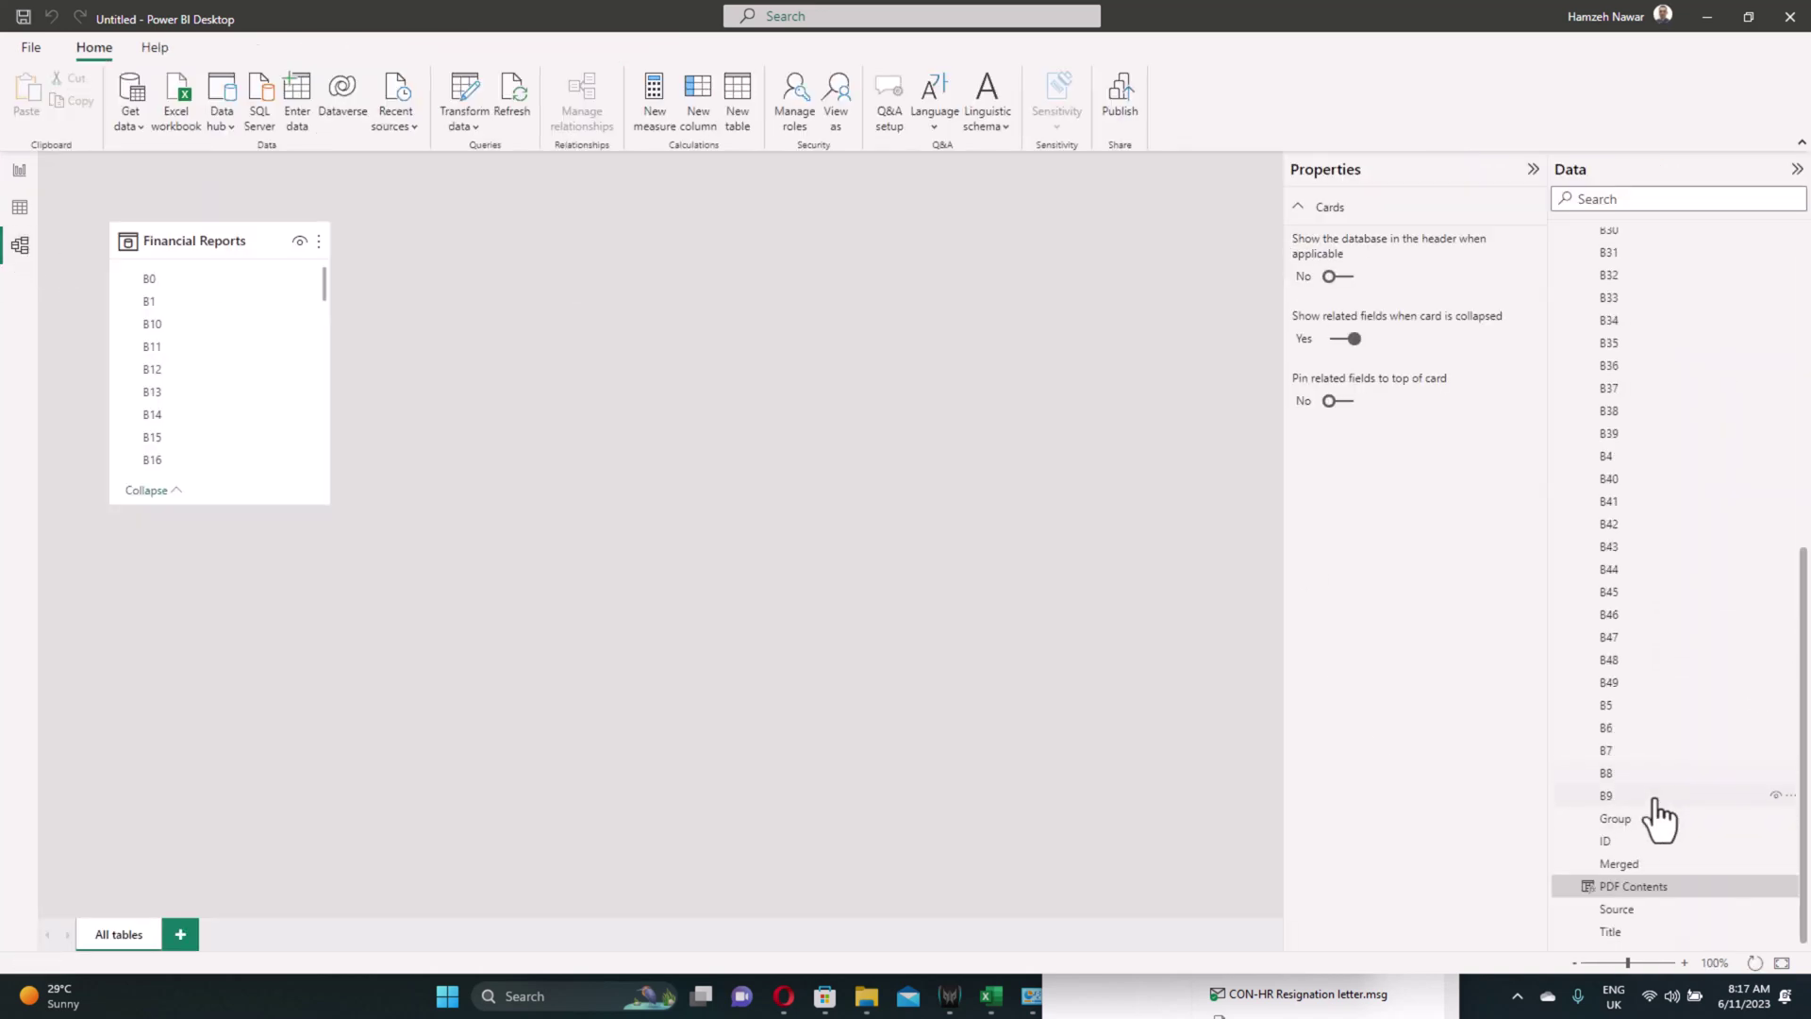
scroll(1655, 819, "up", 8)
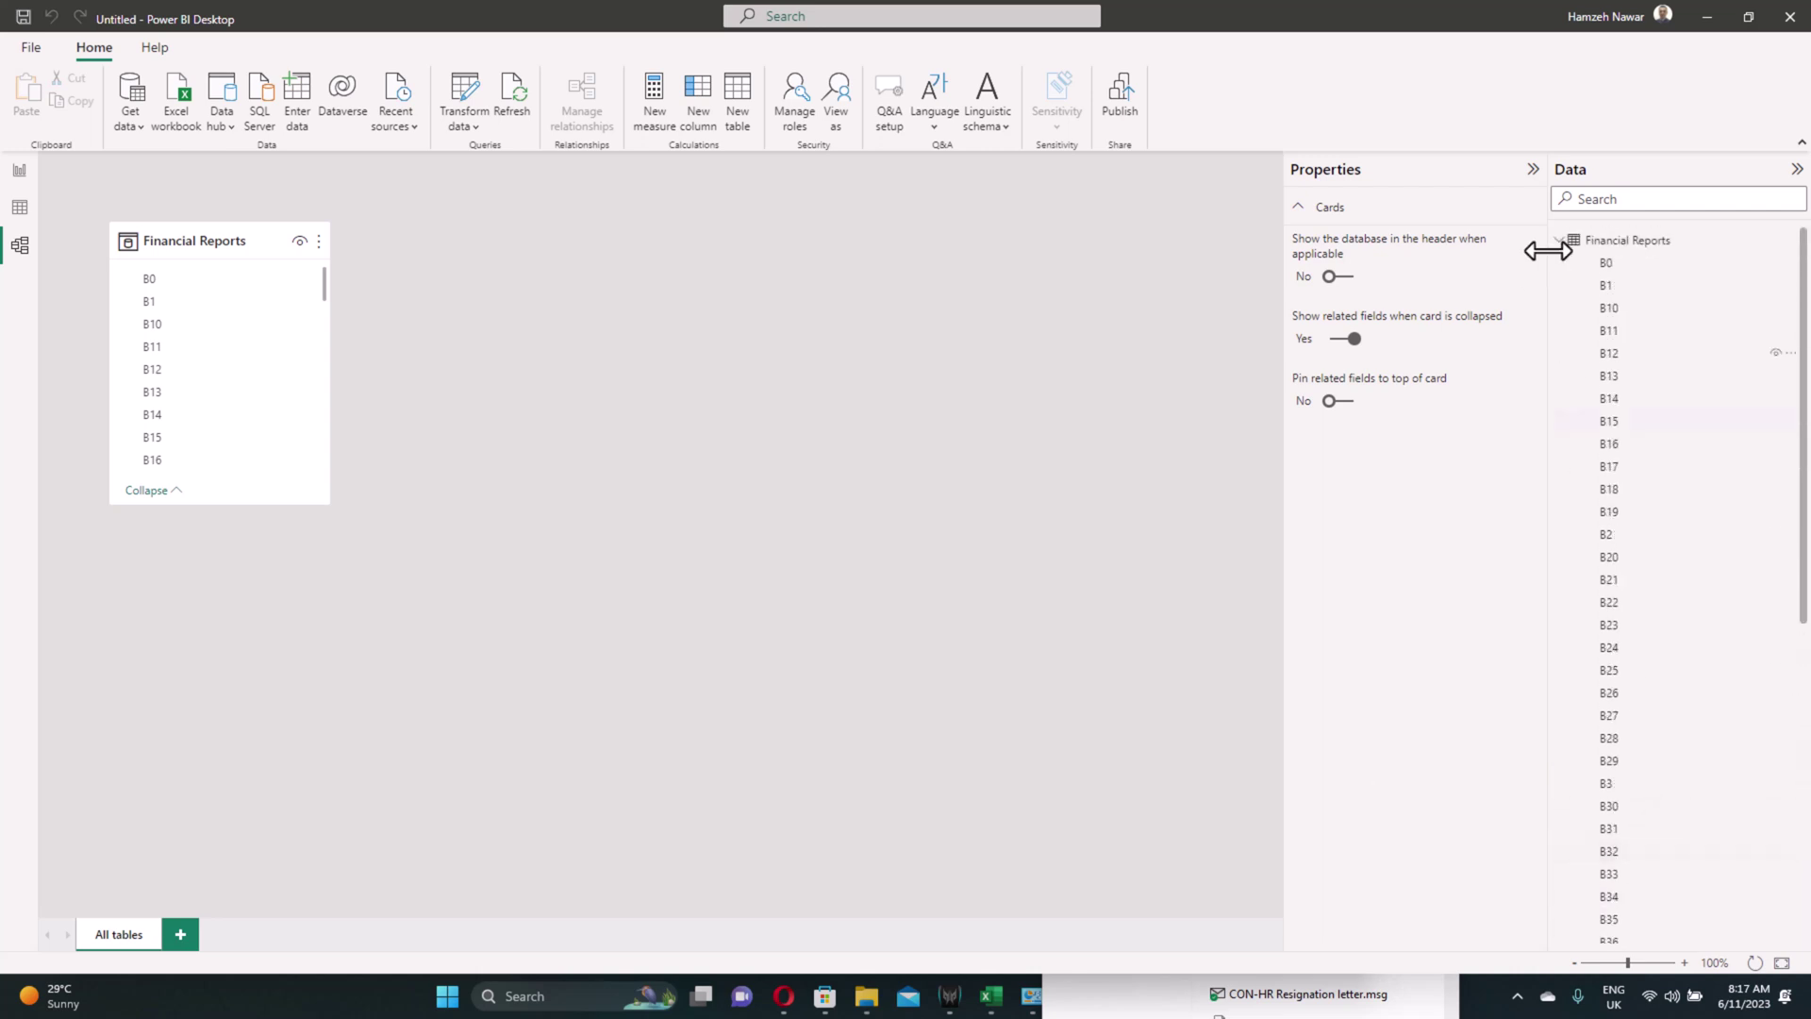
left_click(1609, 263)
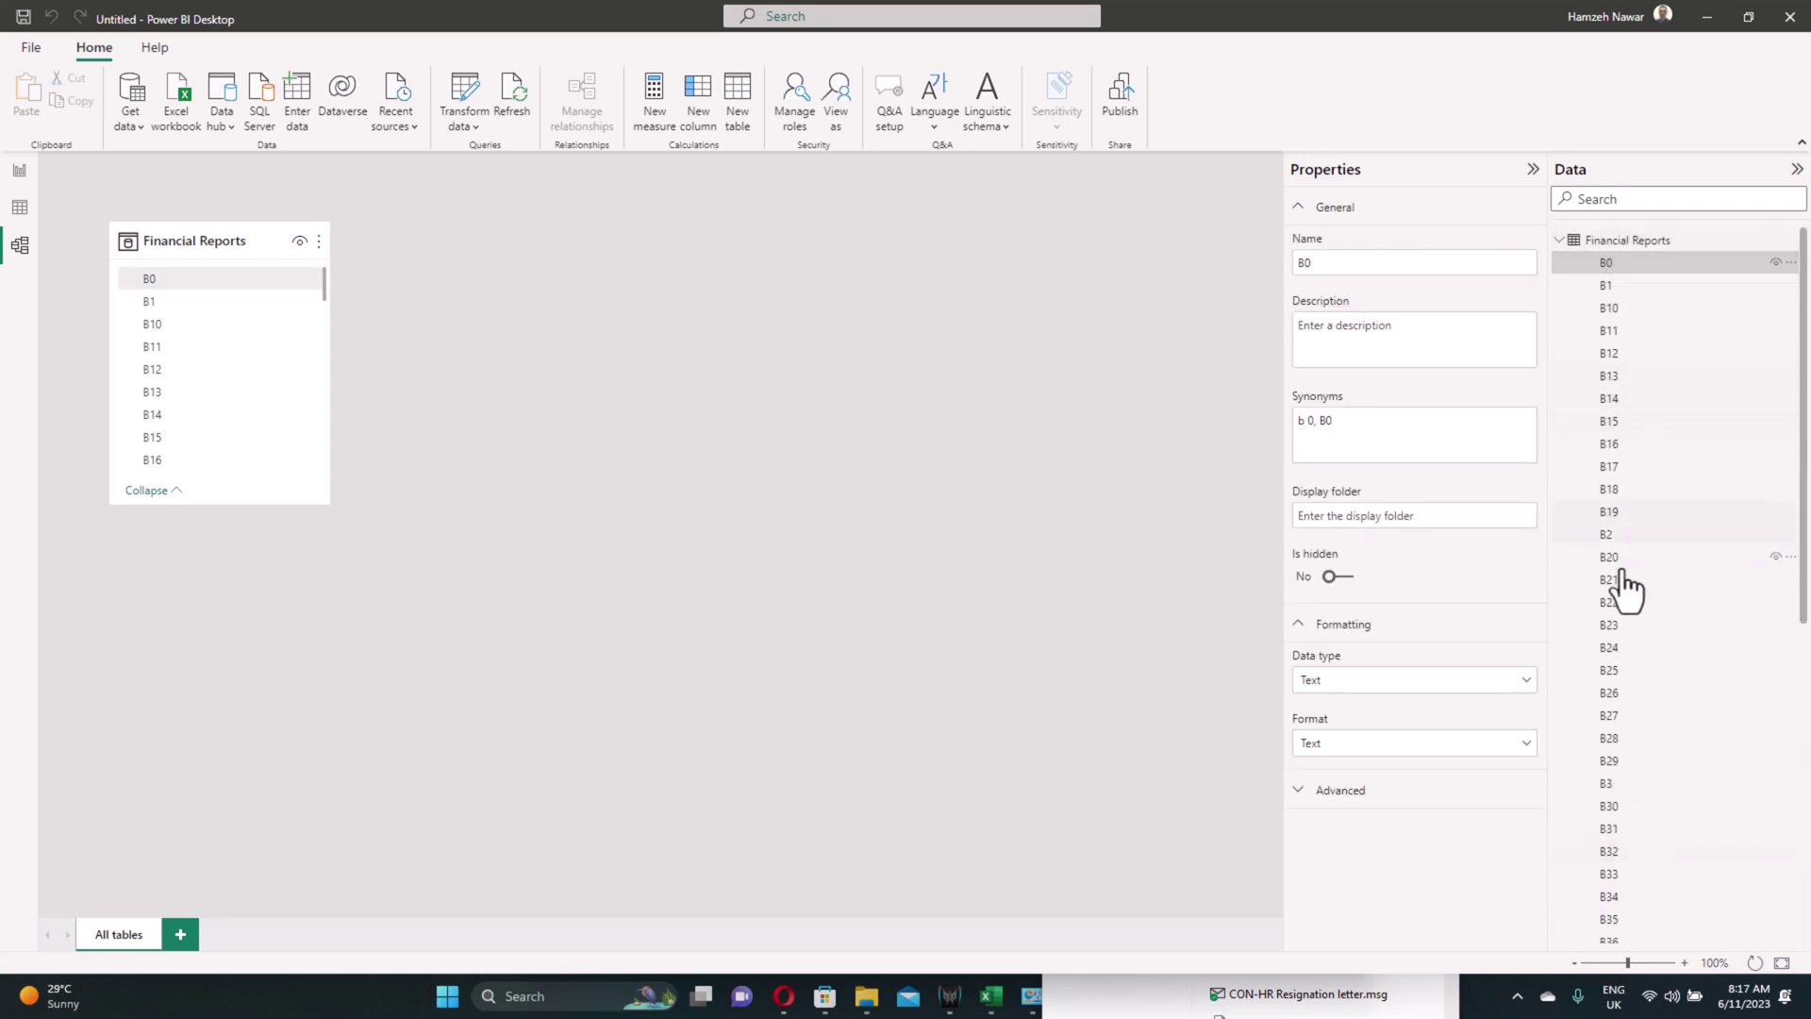
scroll(1676, 627, "down", 7)
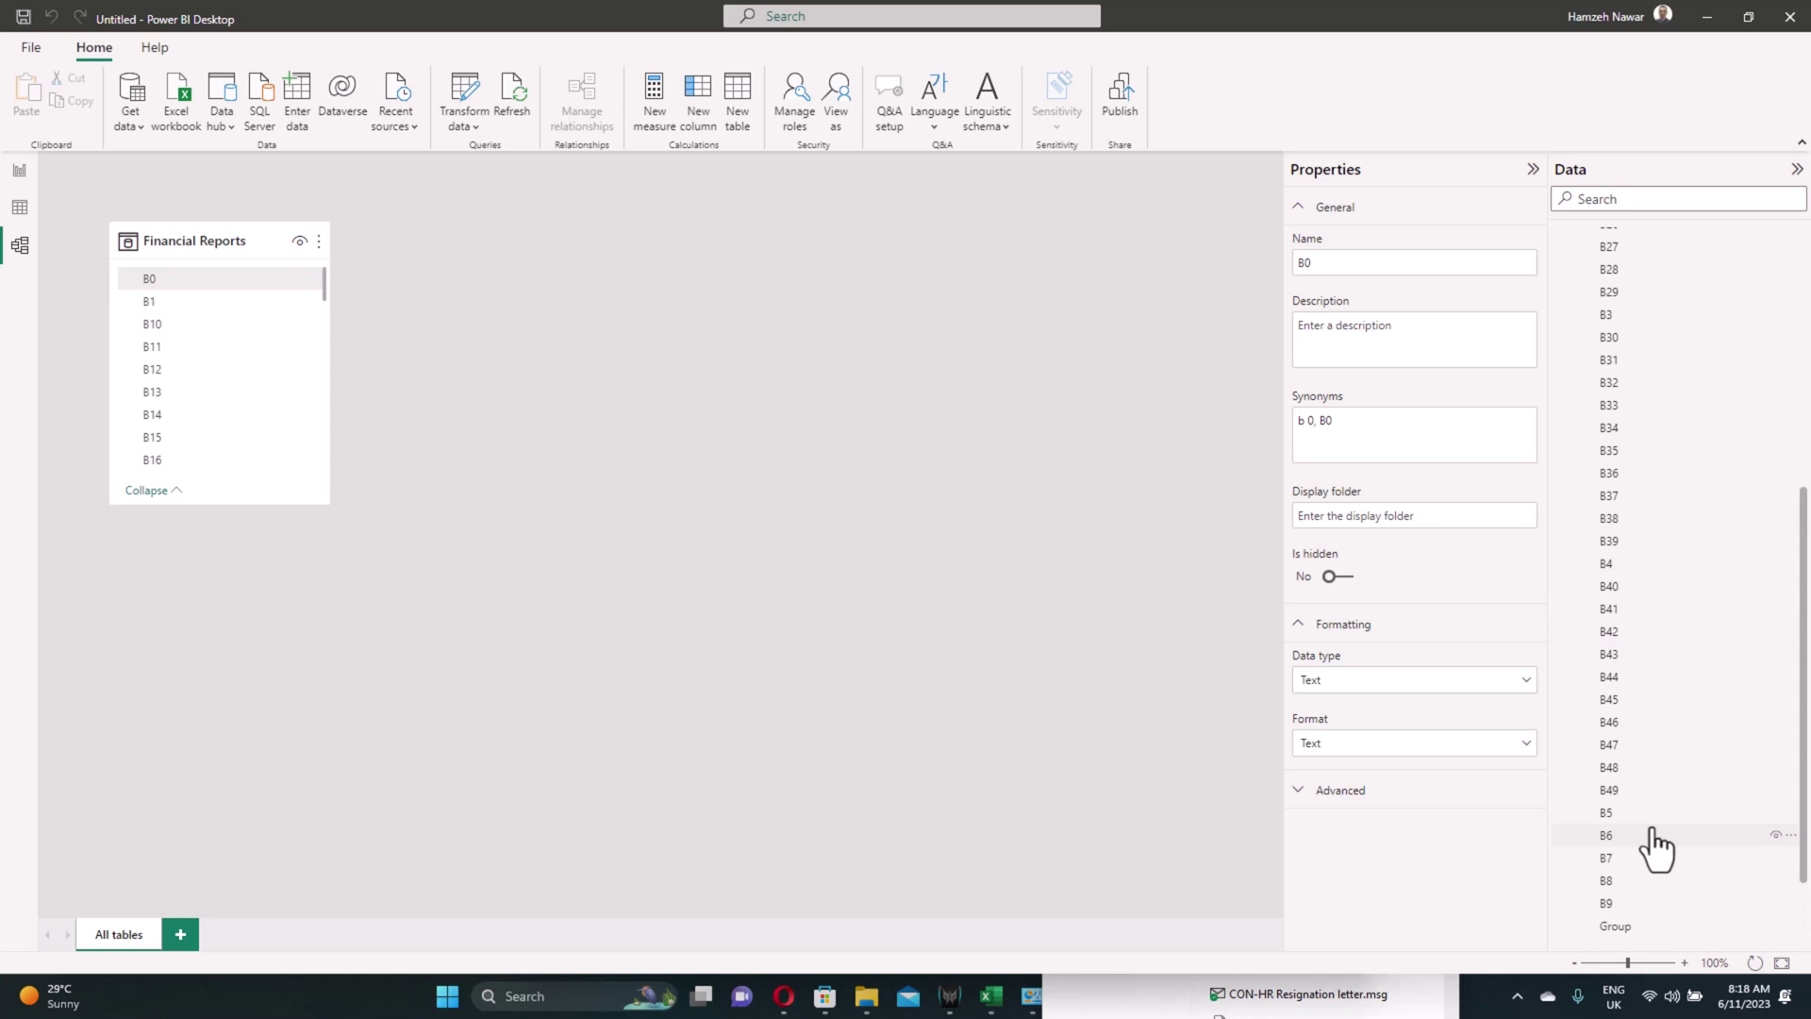
left_click(1633, 911, "shift")
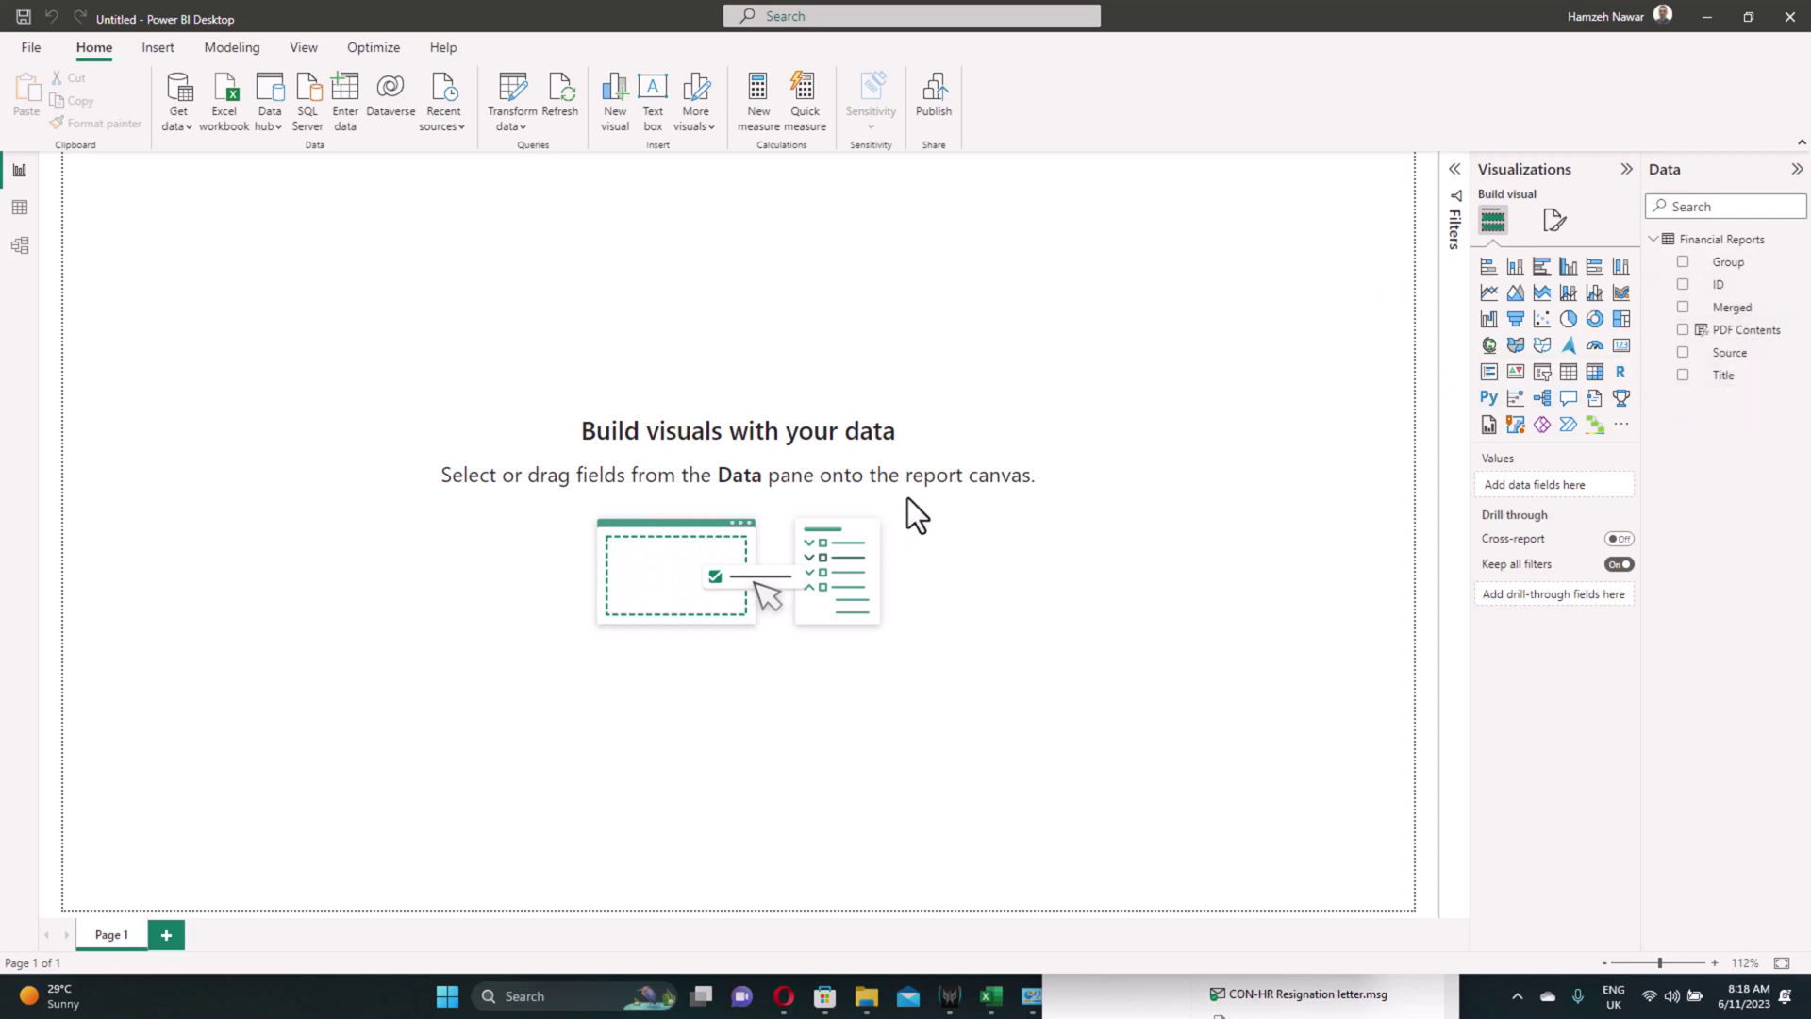
Step: Set Background.svg as the page's canvas background image, with image fit Fit and transparency 0%
left_click(1550, 225)
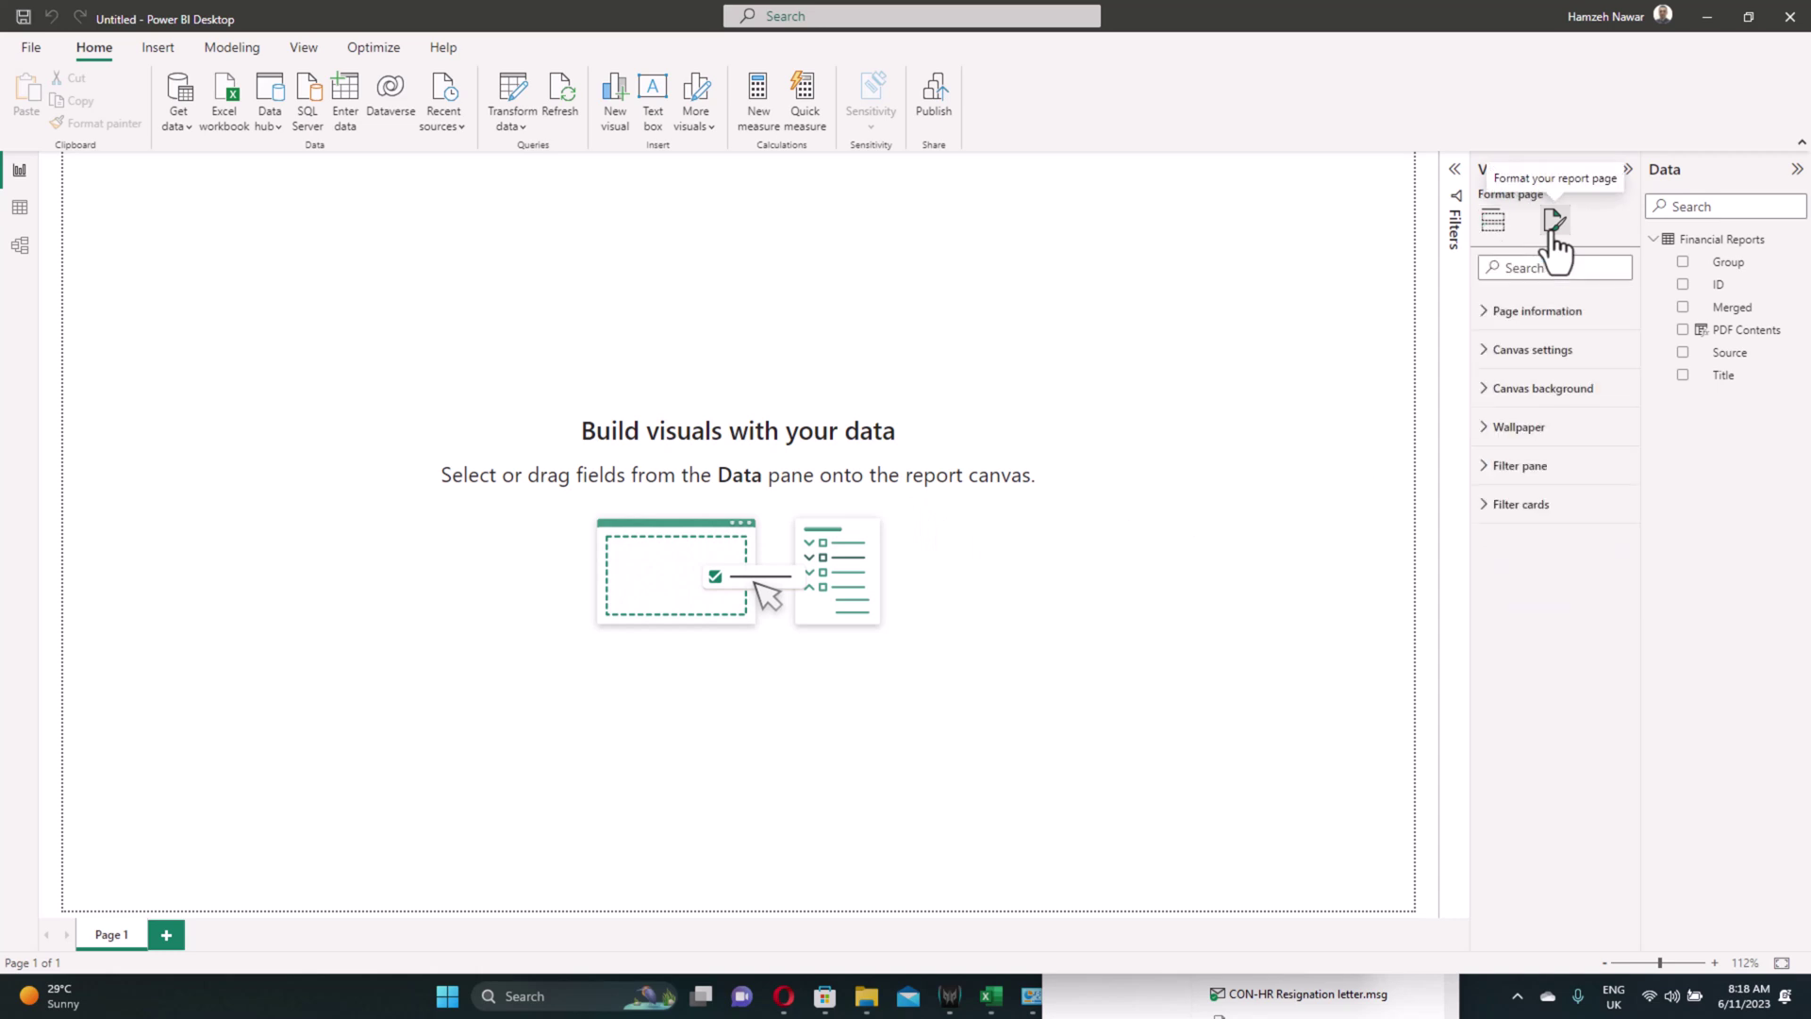
left_click(1500, 390)
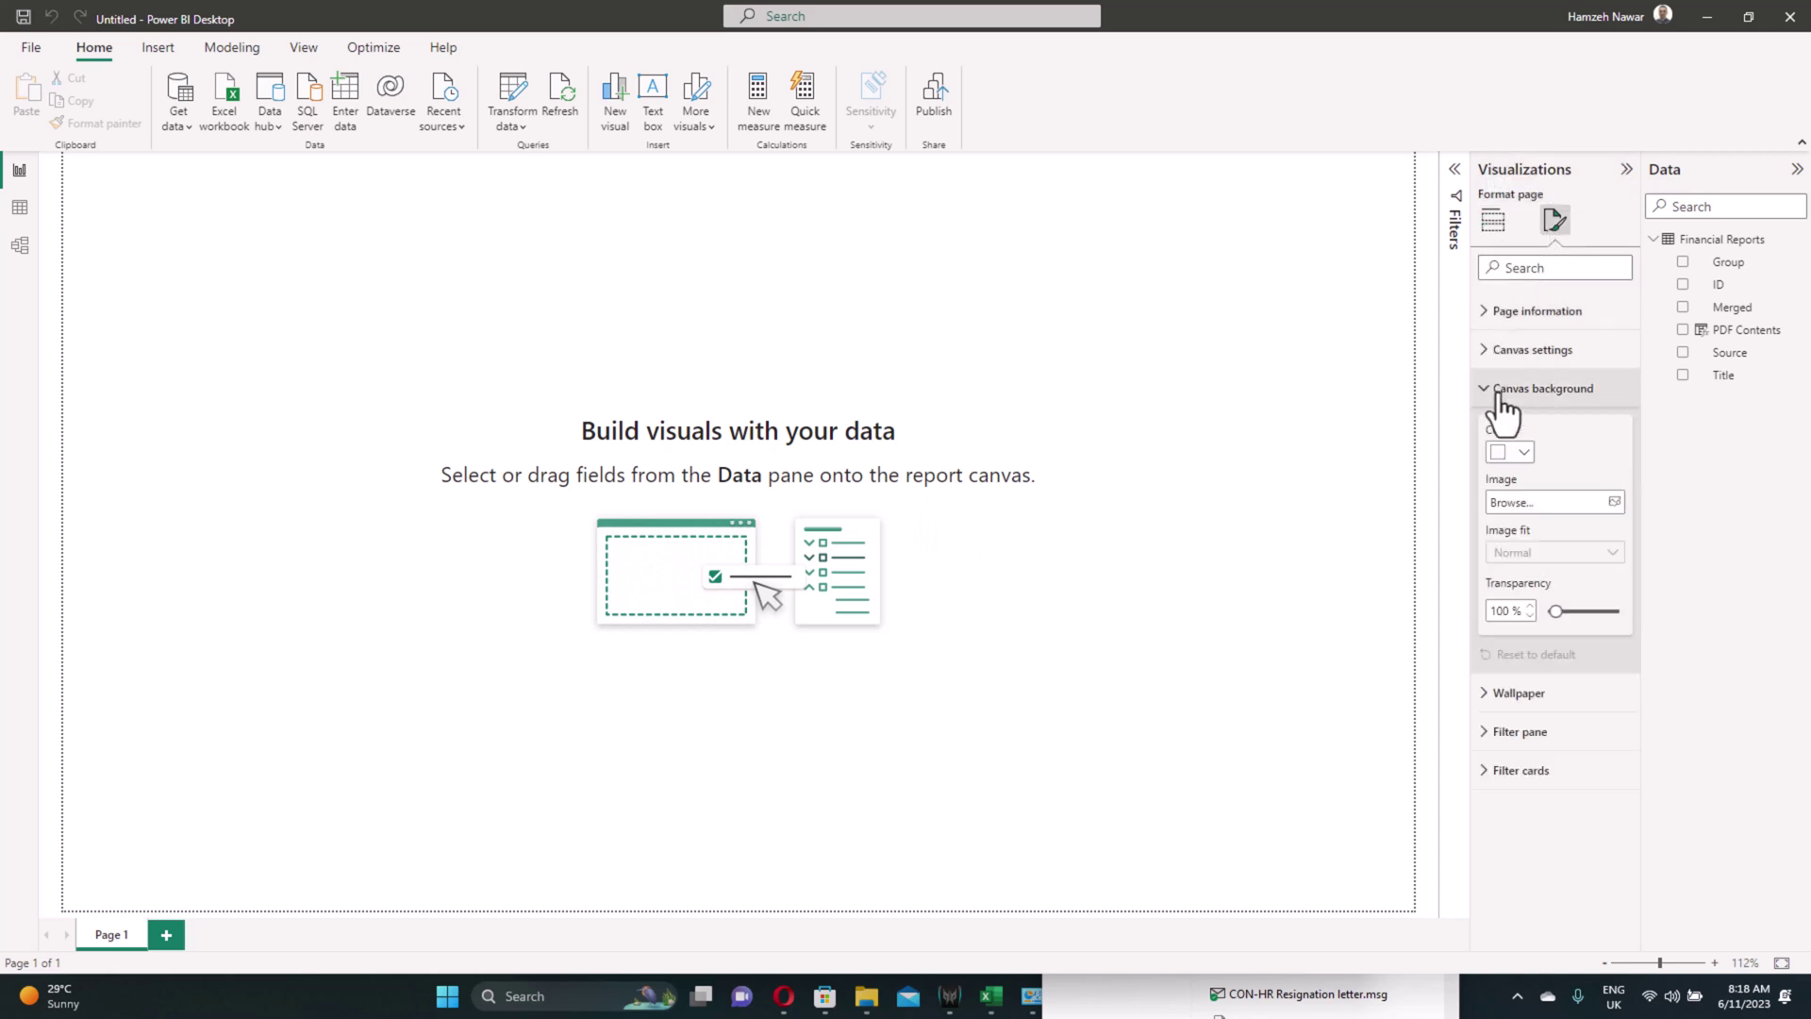
left_click(1616, 509)
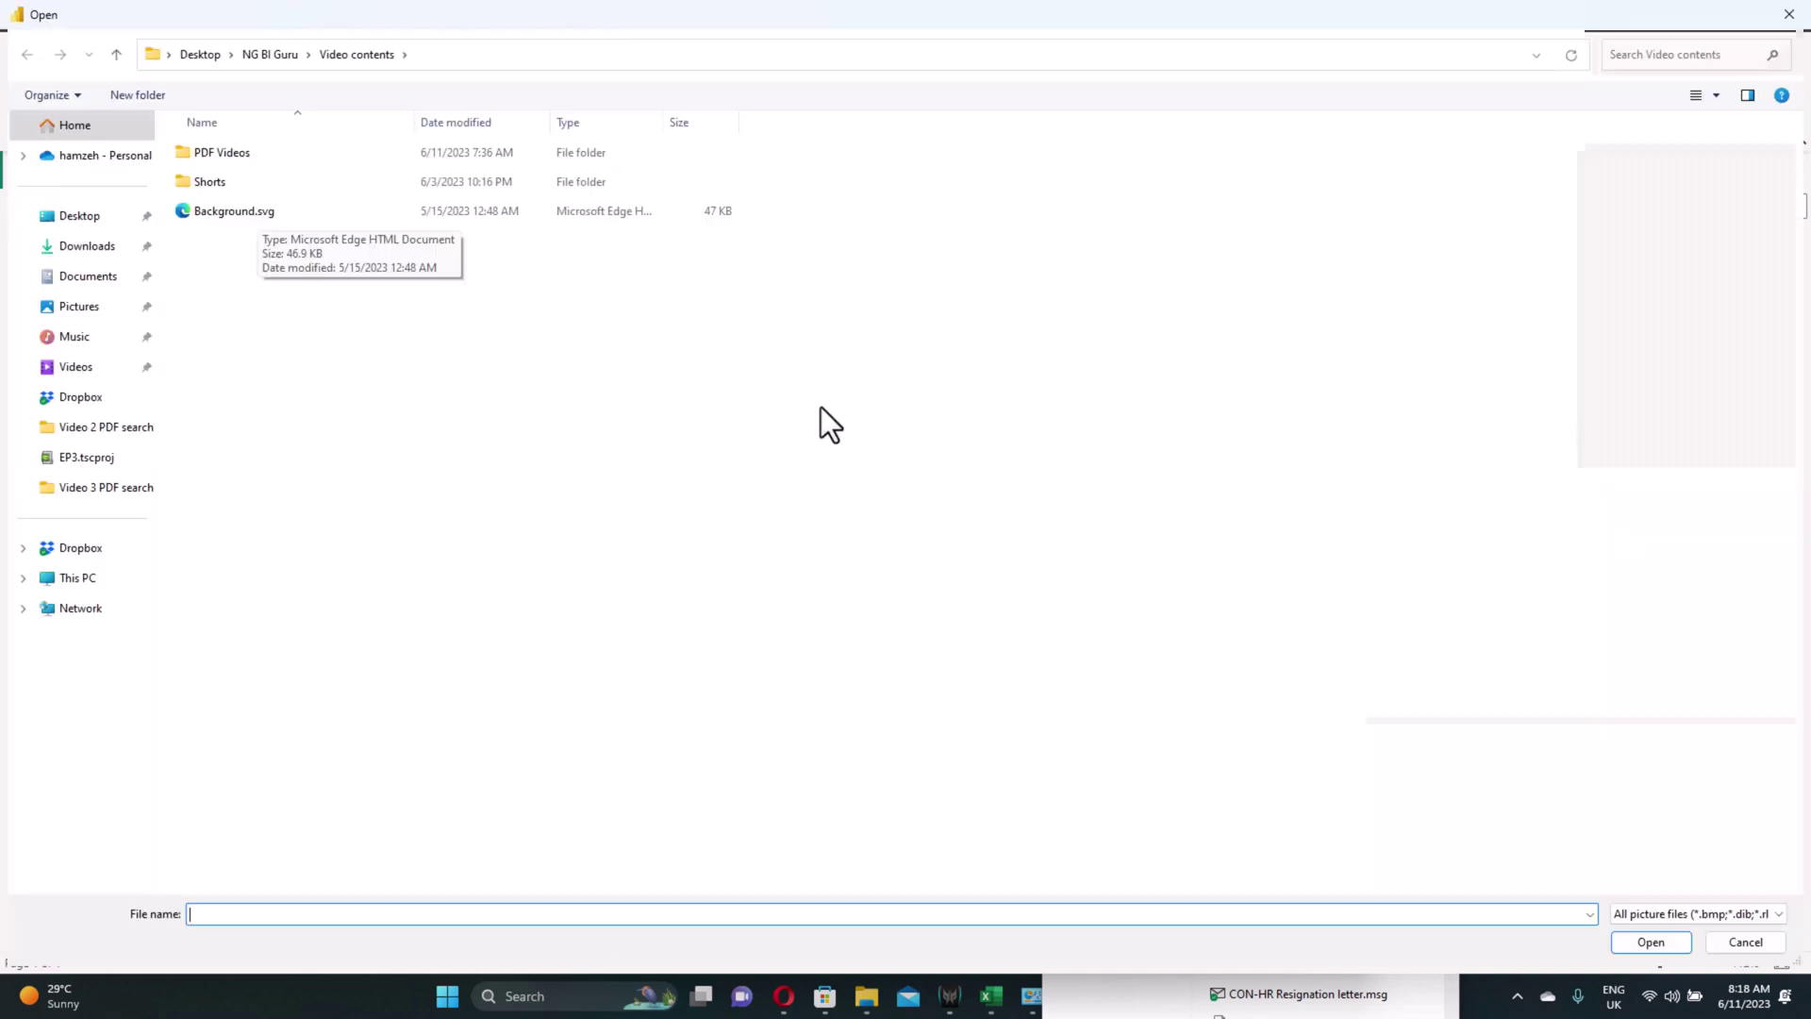
double_click(218, 213)
left_click(1415, 741)
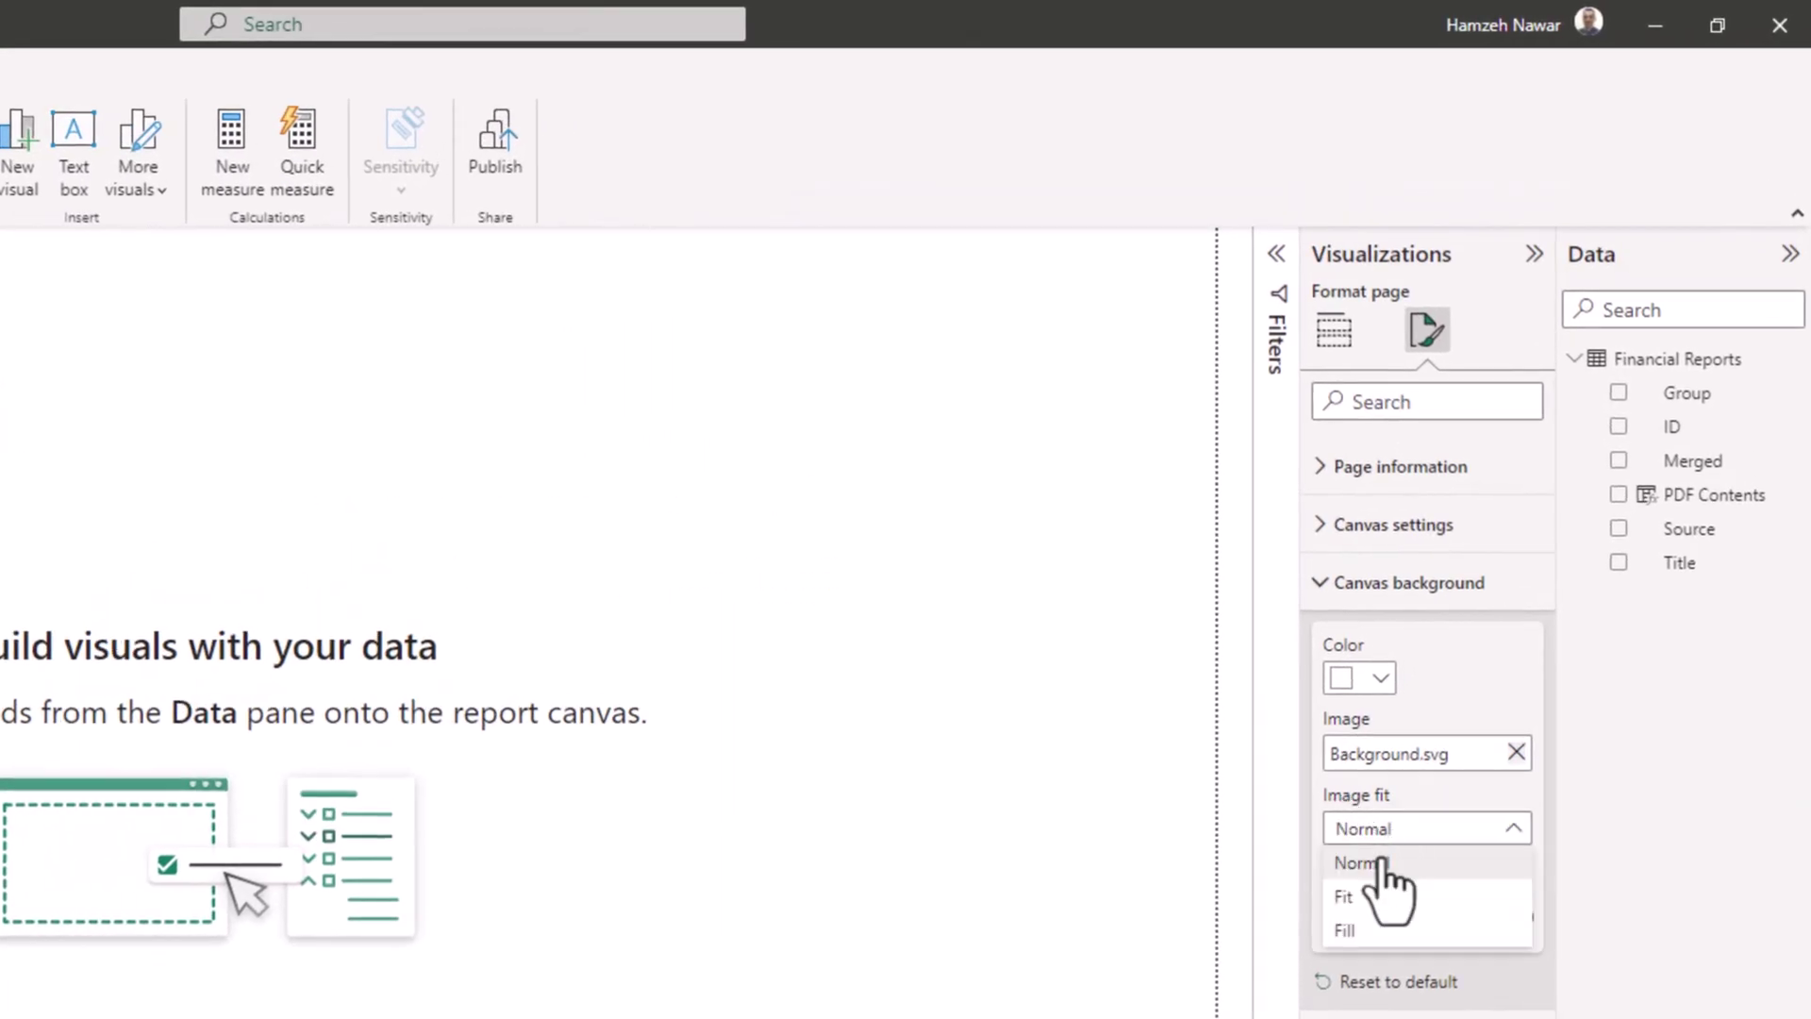
left_click(1365, 901)
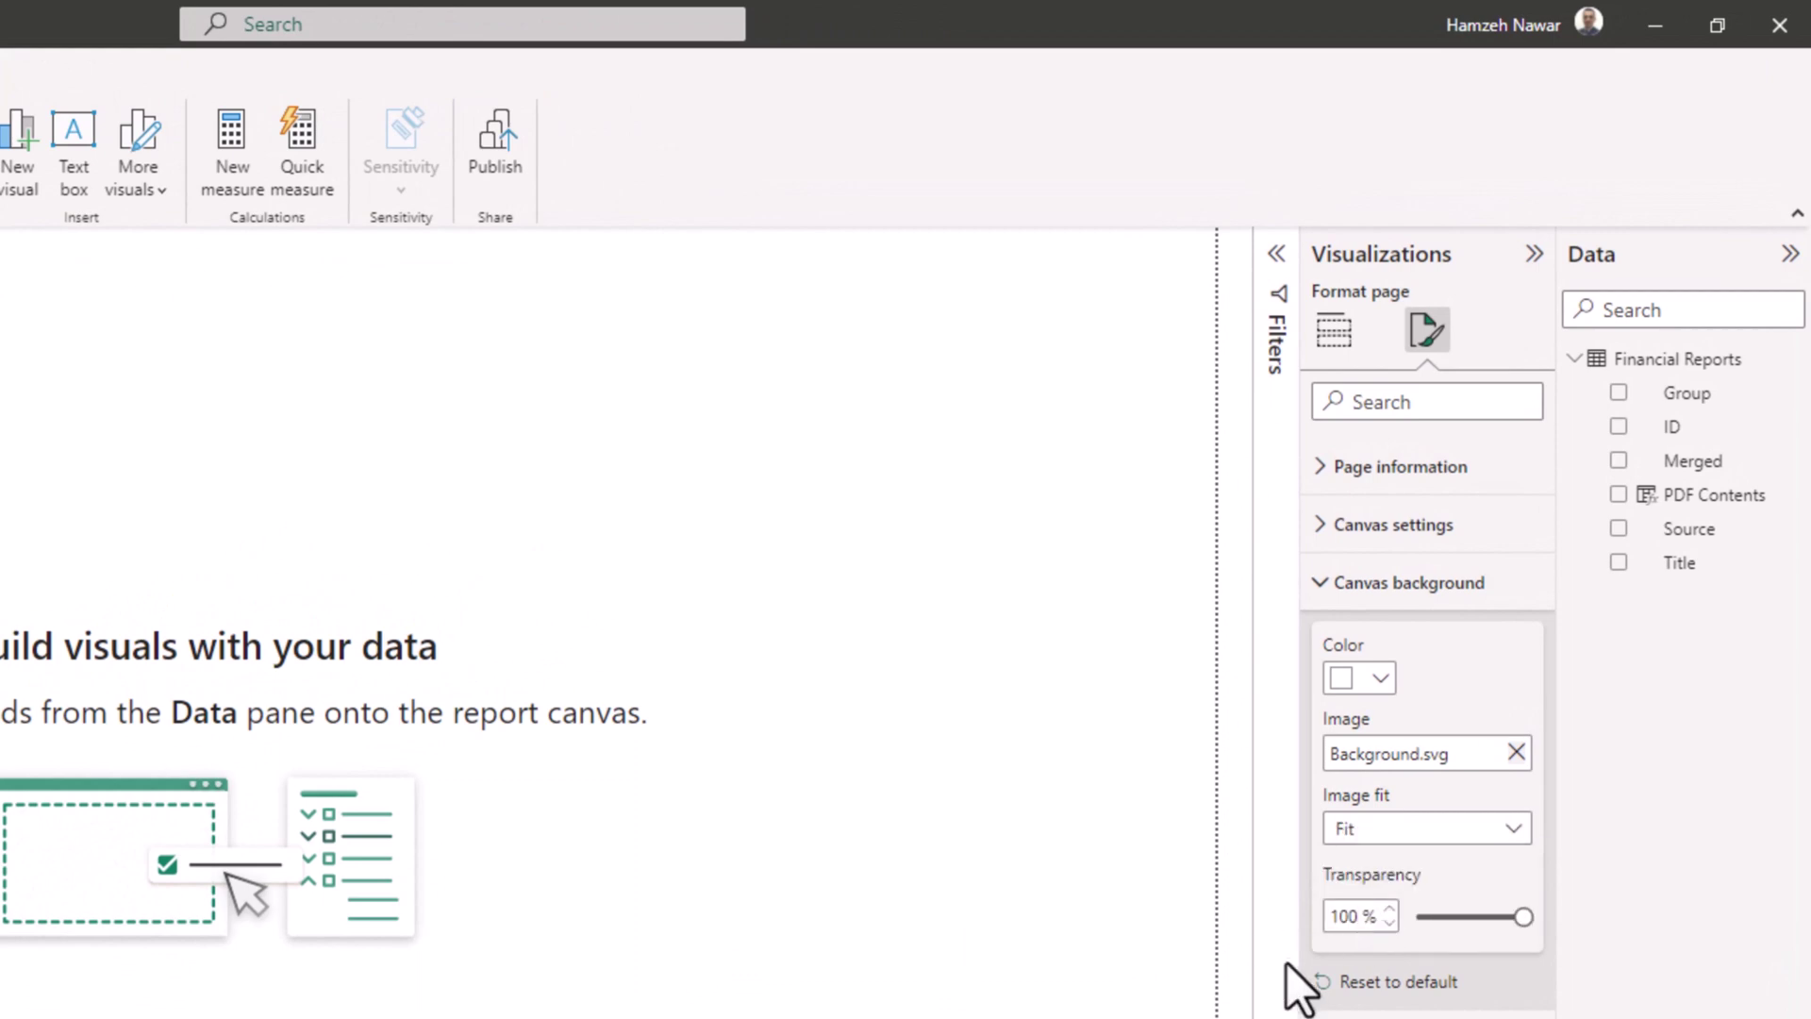
double_click(1346, 917)
type("0")
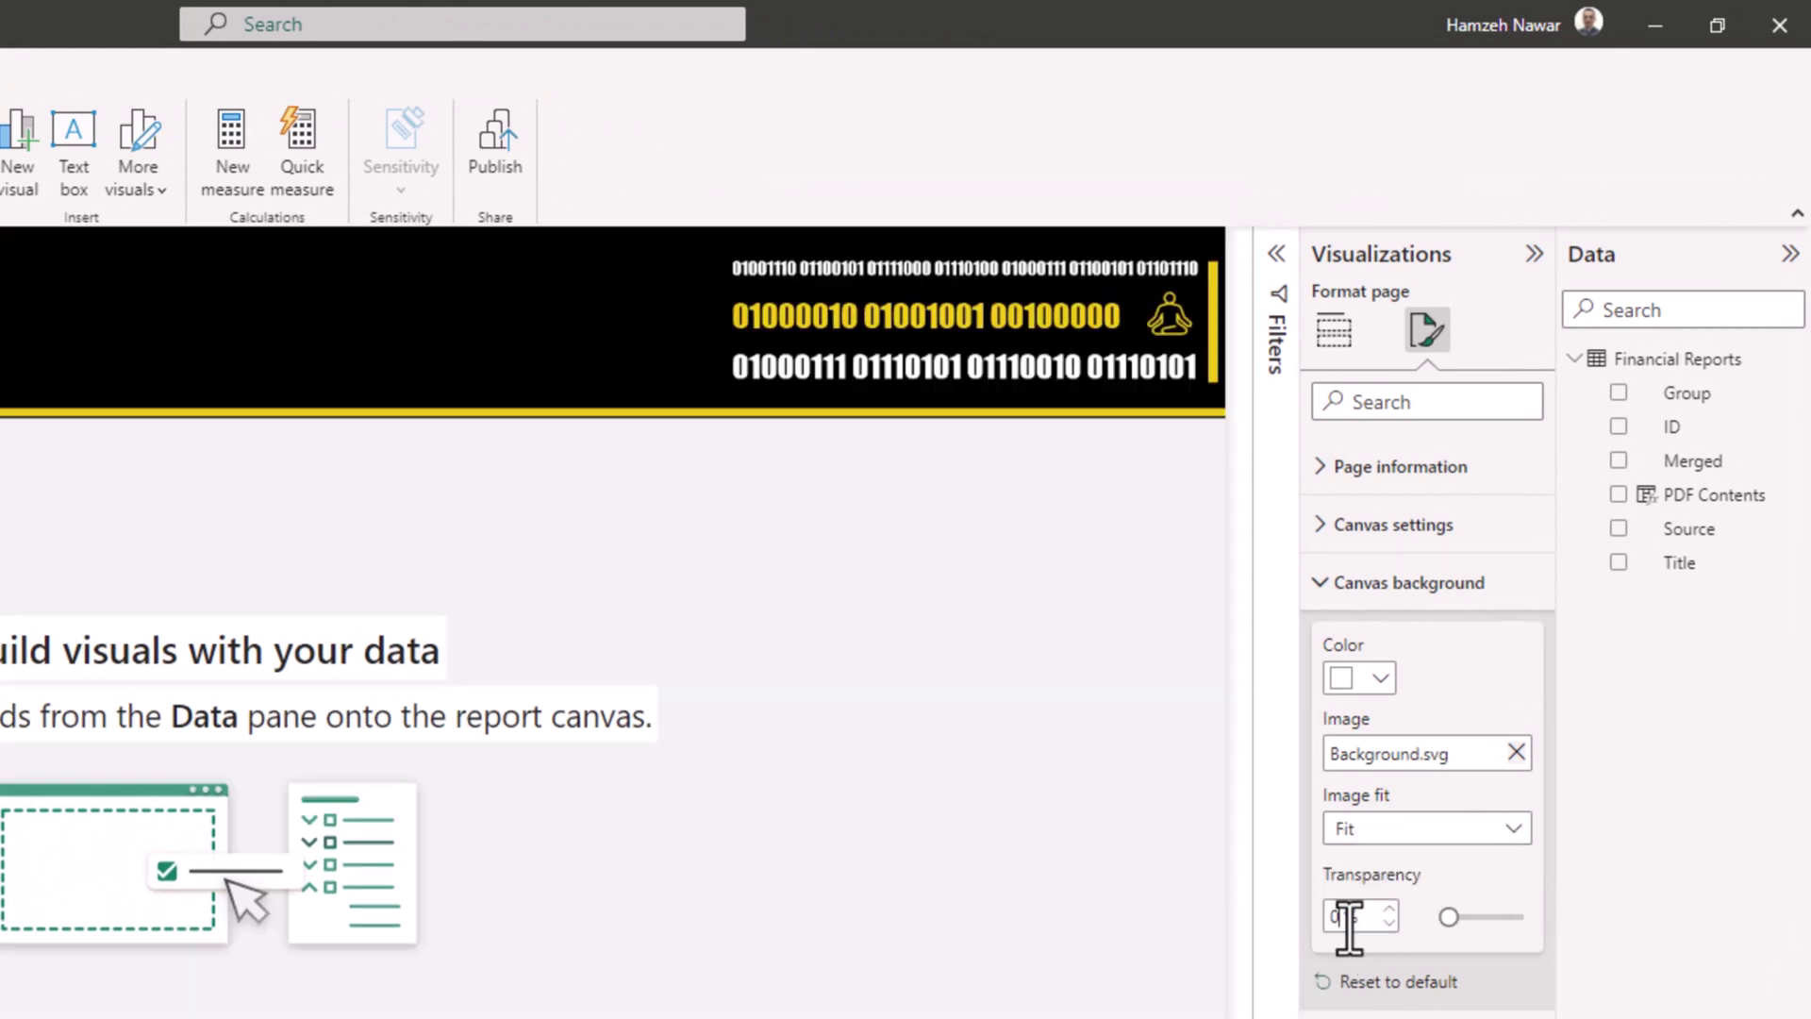
left_click(775, 947)
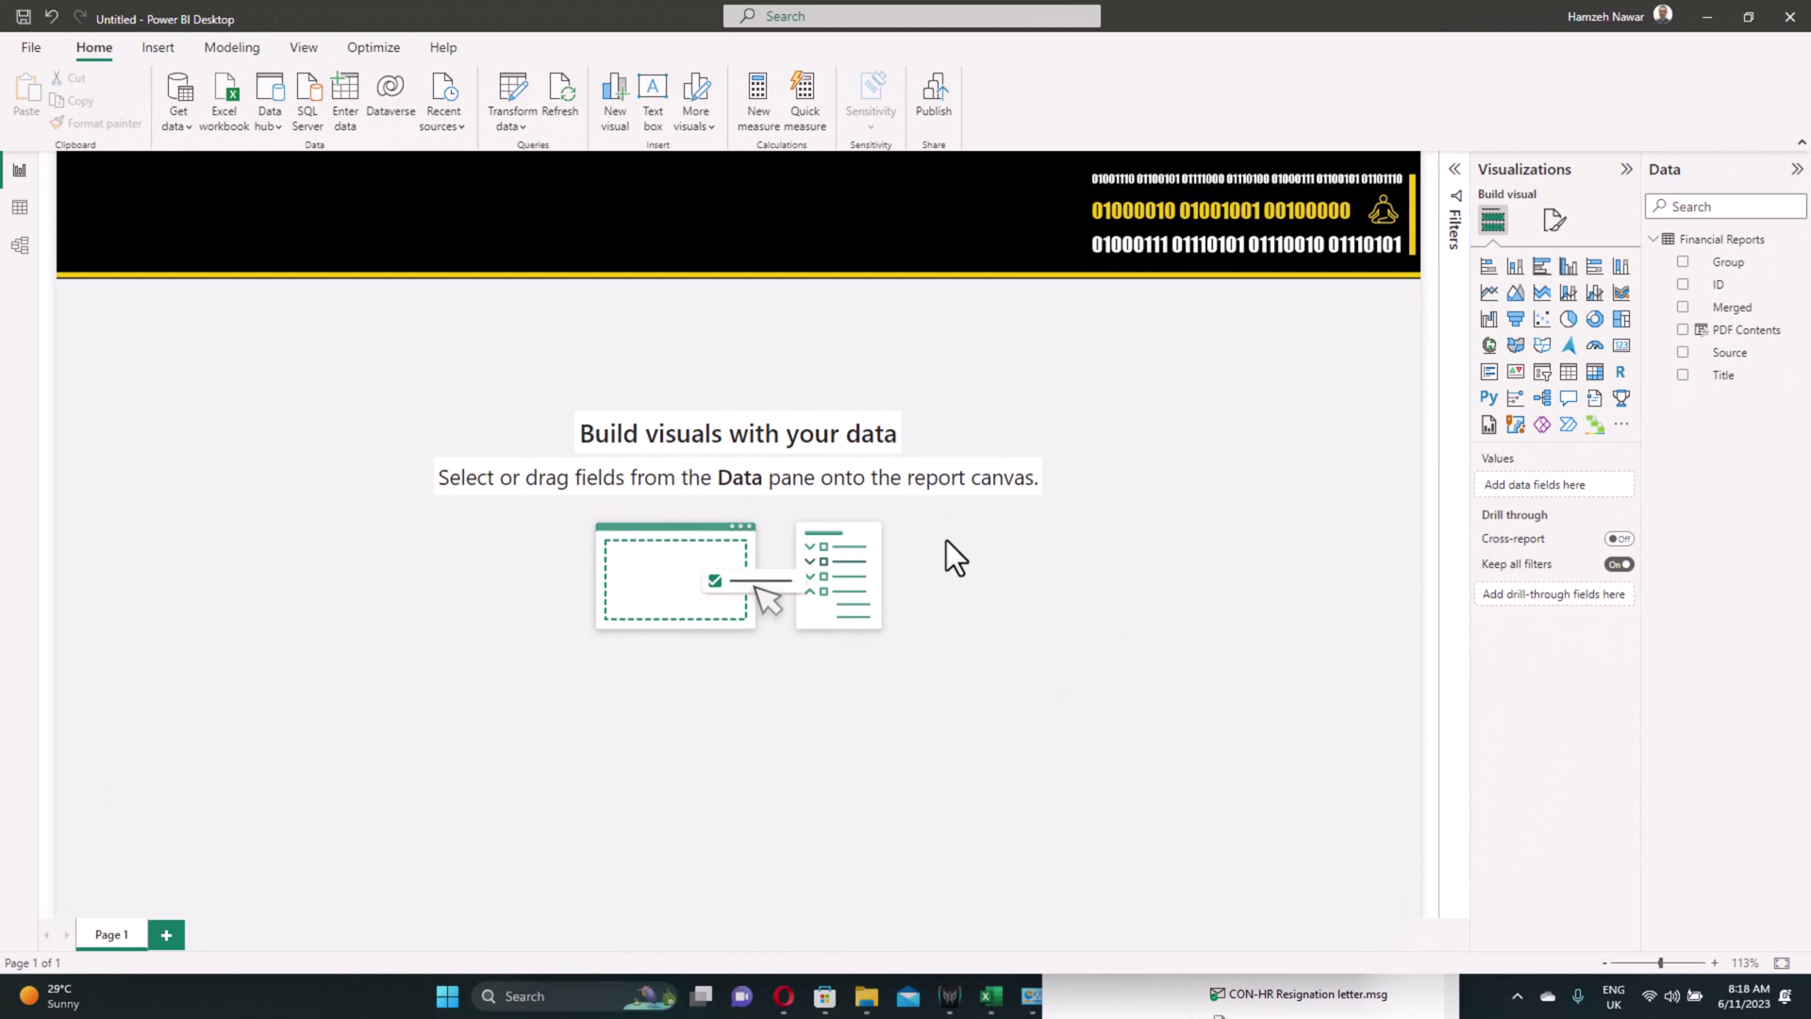
Step: Search the Power BI visuals gallery for "pdf" and import the Pdf Viewer visual by DS Analytics AB
left_click(1621, 426)
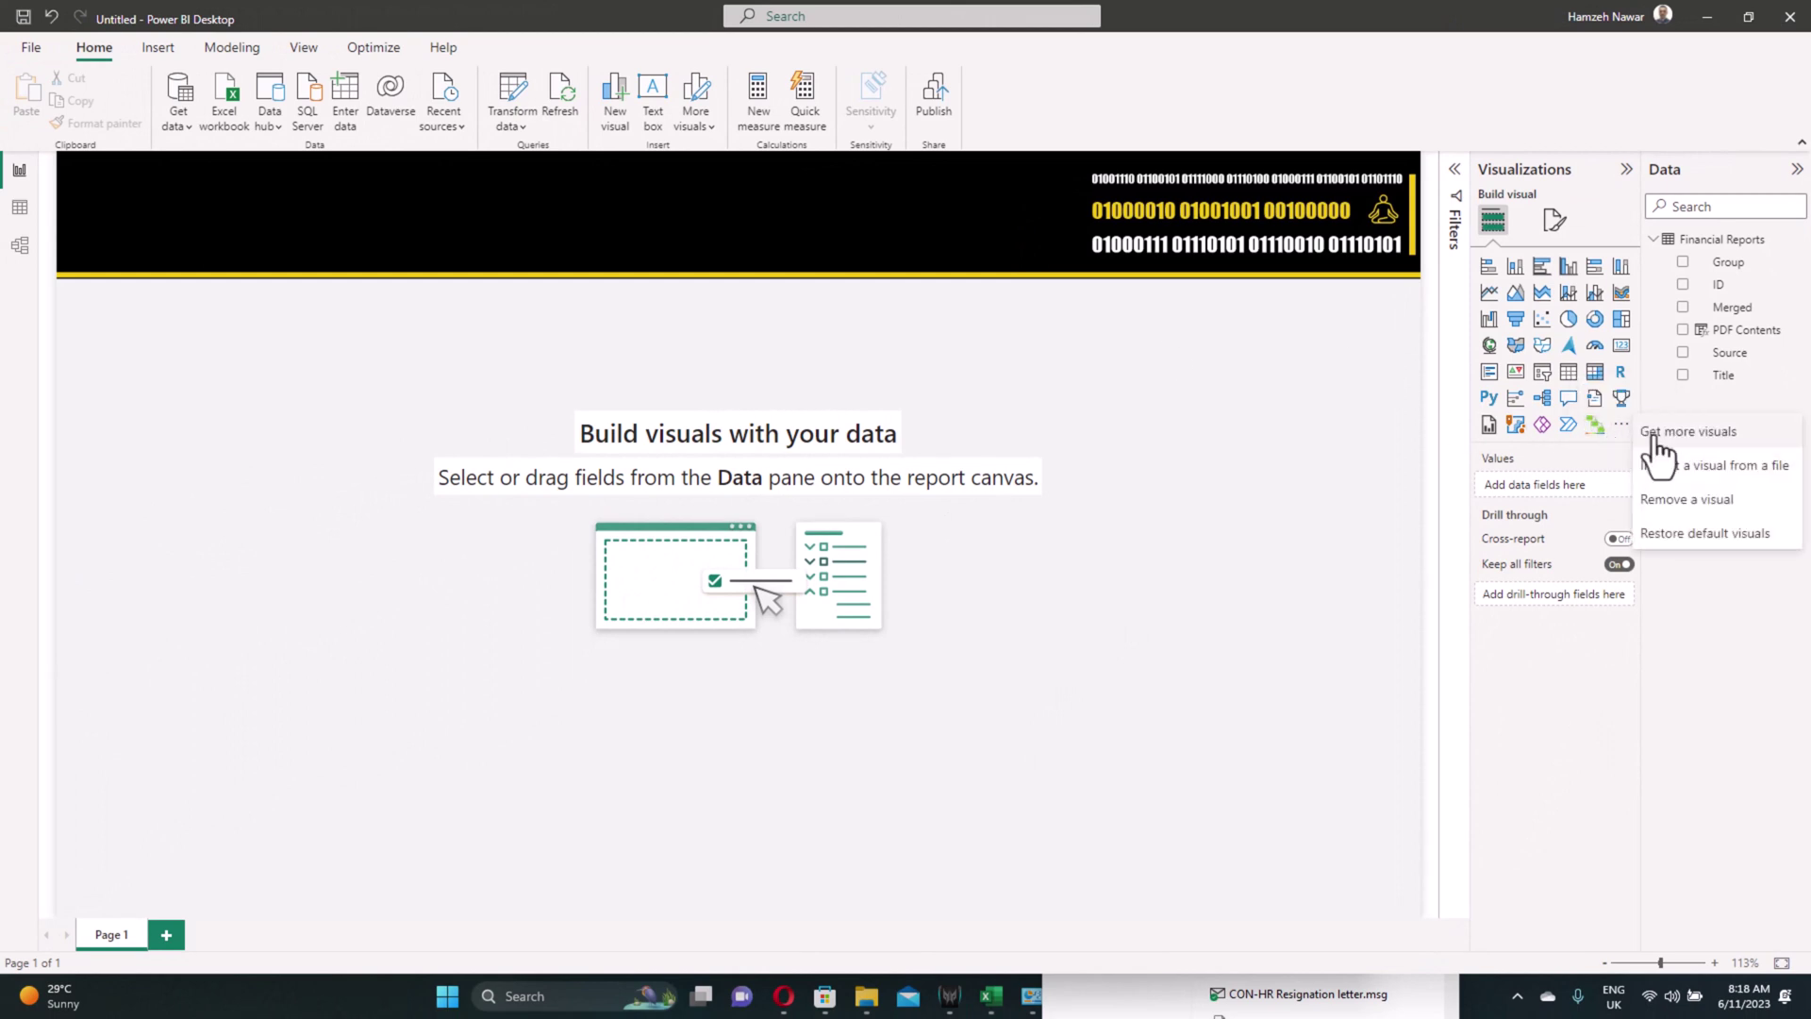
left_click(1658, 434)
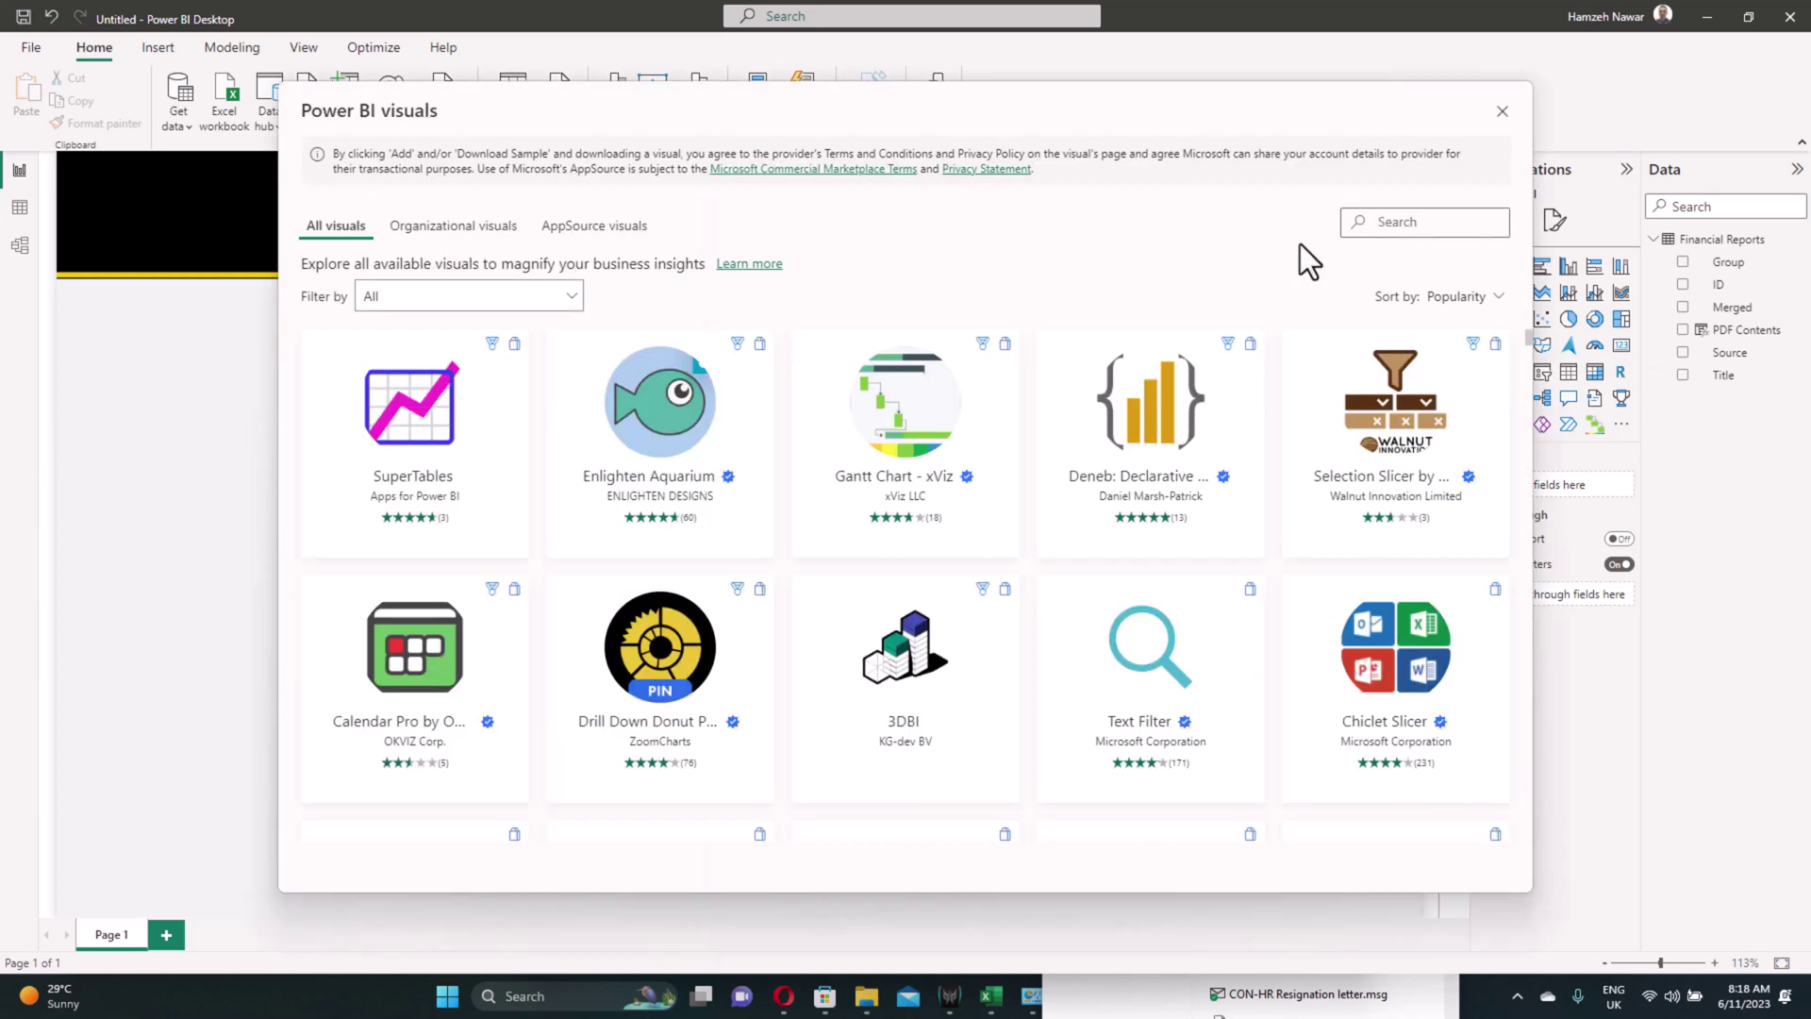
left_click(1381, 224)
type("pdf")
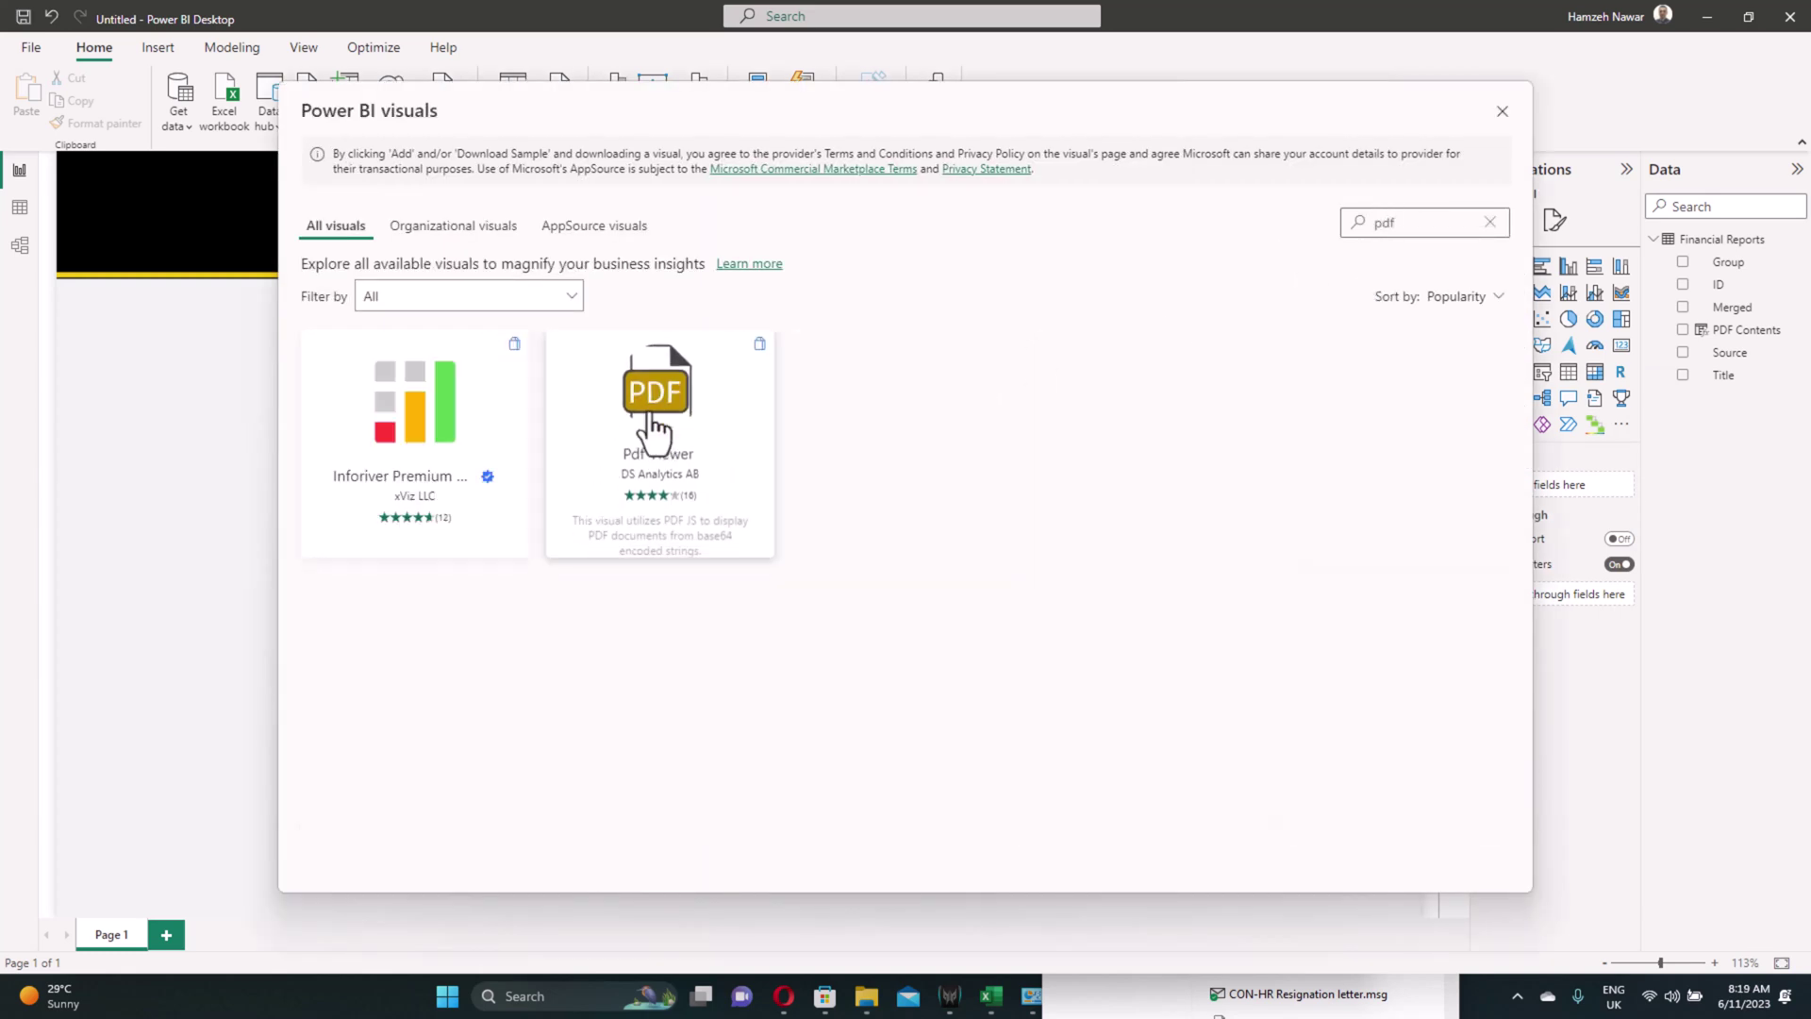
left_click(663, 429)
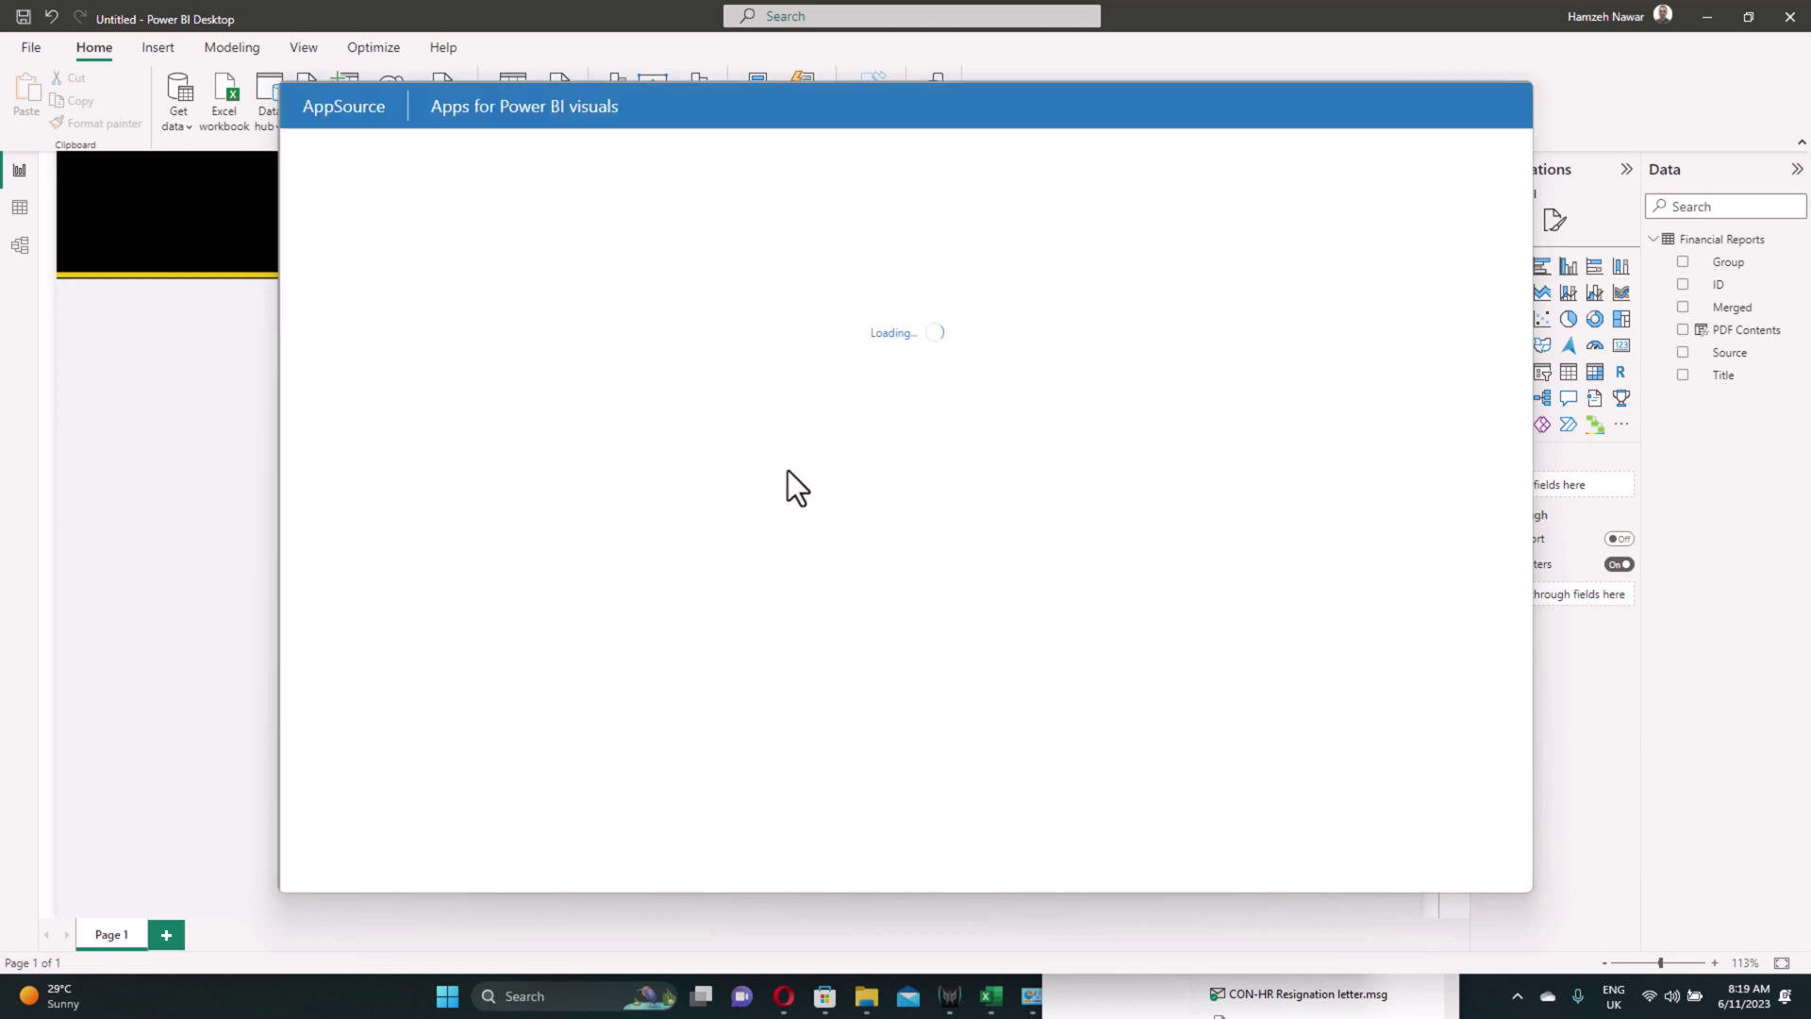
left_click(373, 383)
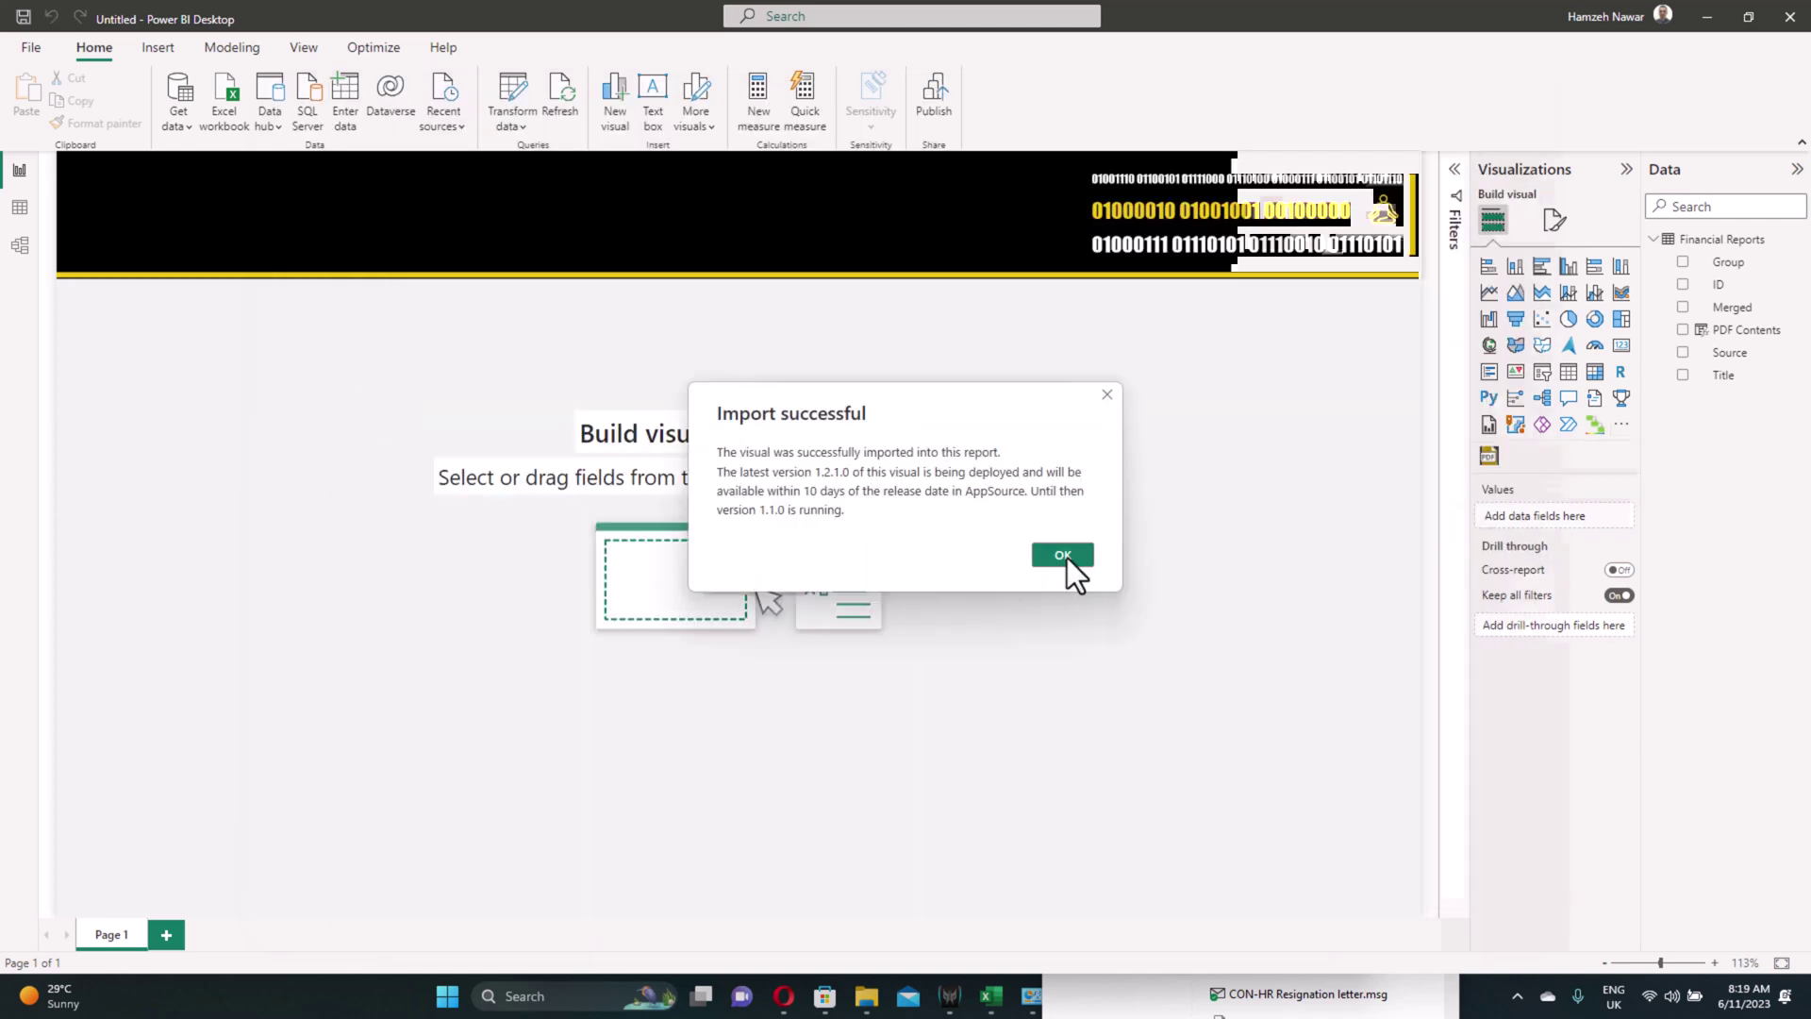
left_click(1062, 557)
Step: Search the visuals gallery for "search" and import the Text Filter visual by Microsoft Corporation
left_click(1622, 424)
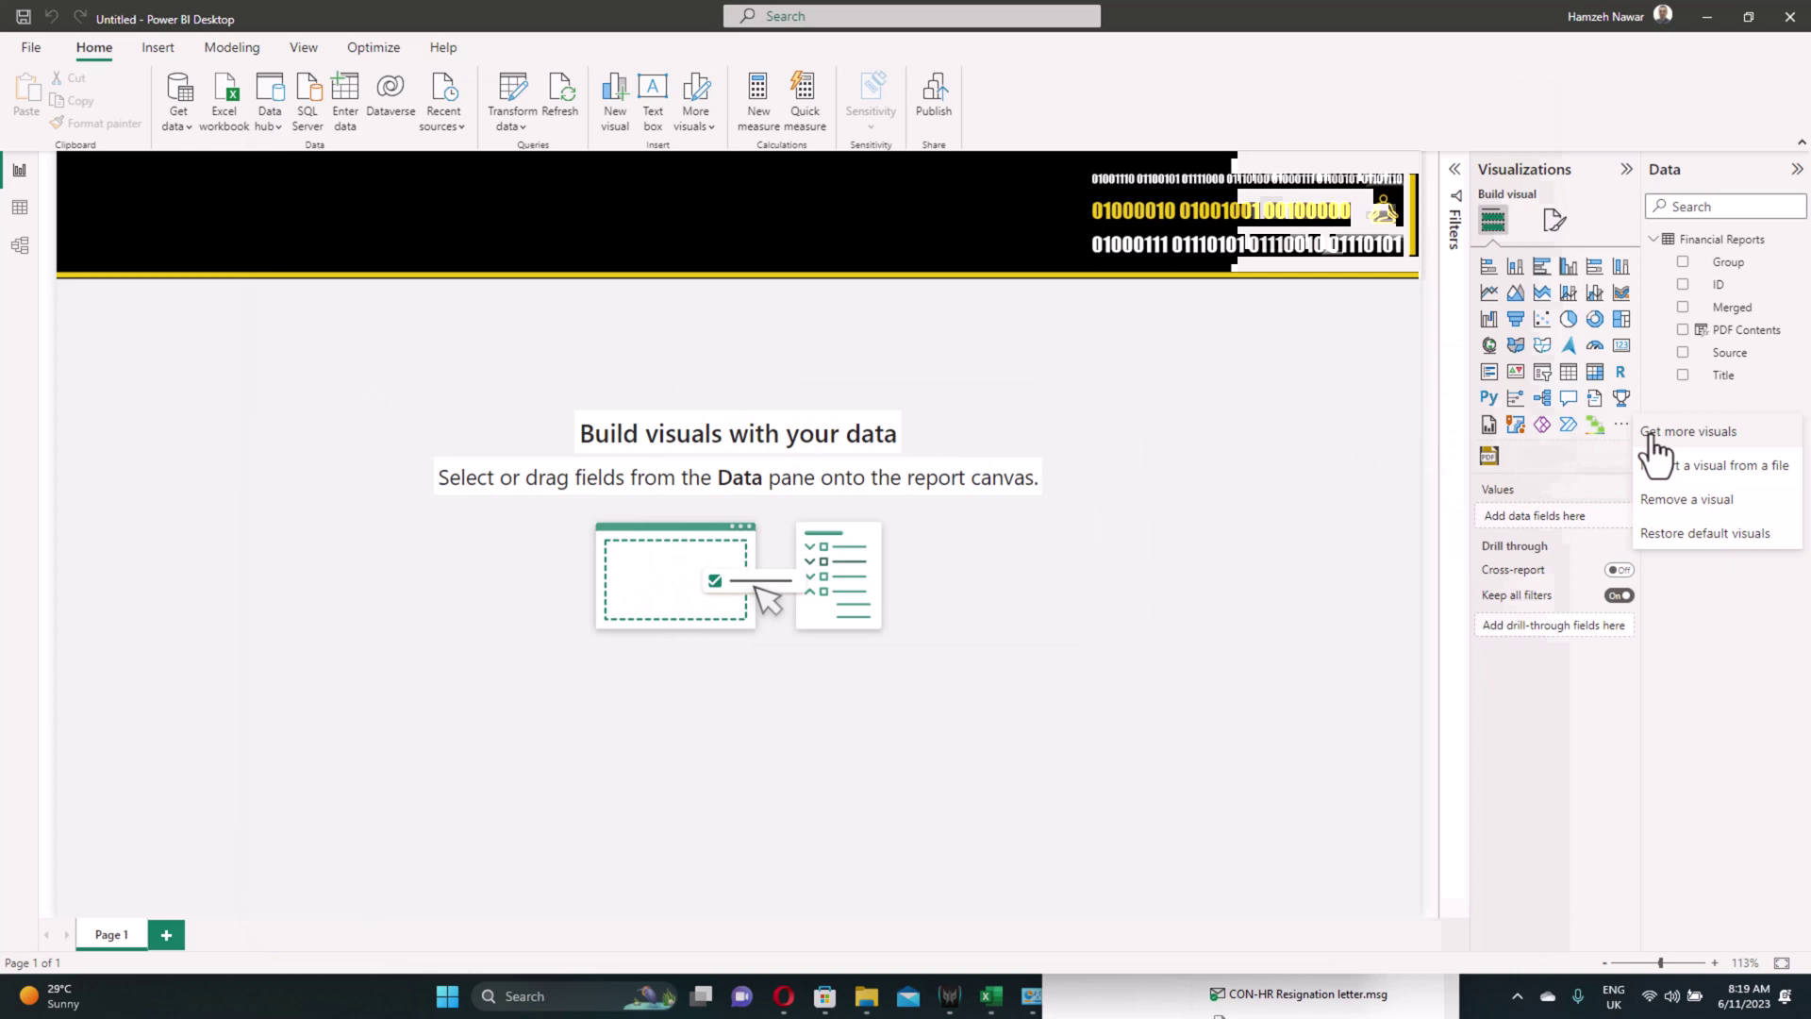
left_click(1653, 436)
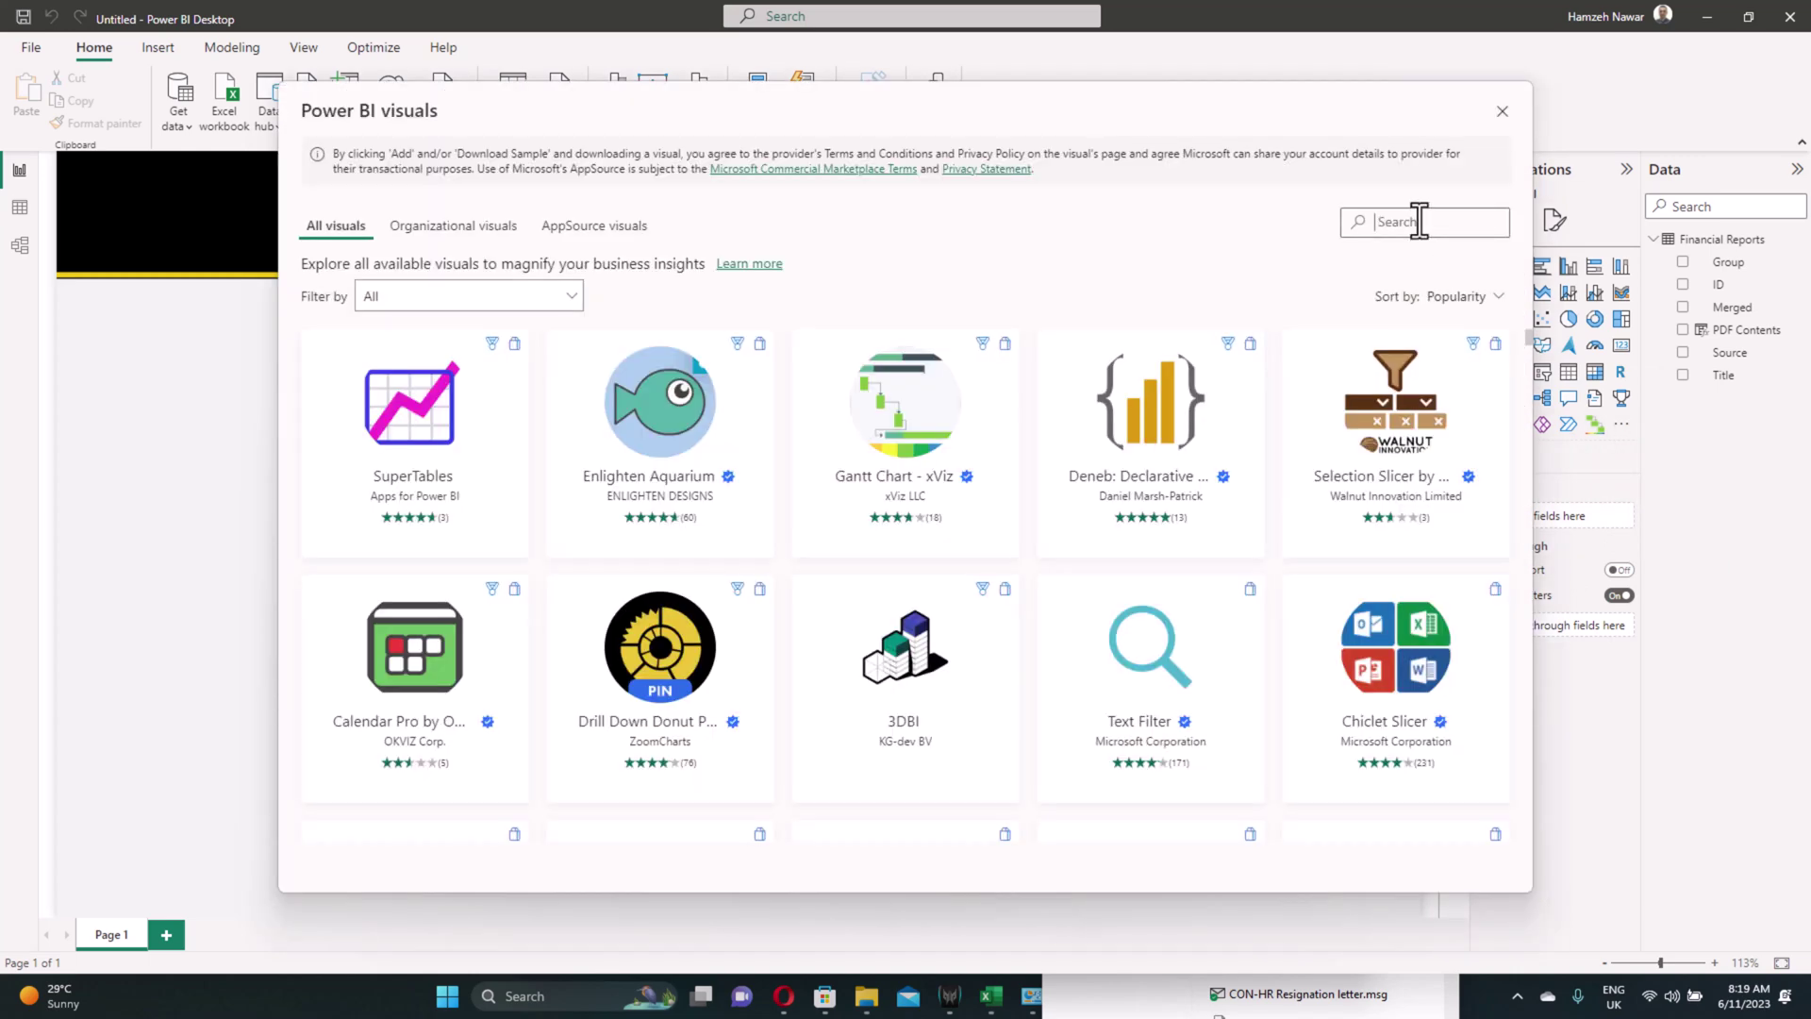
scroll(1422, 222, "down", 5)
left_click(1422, 222)
type("search")
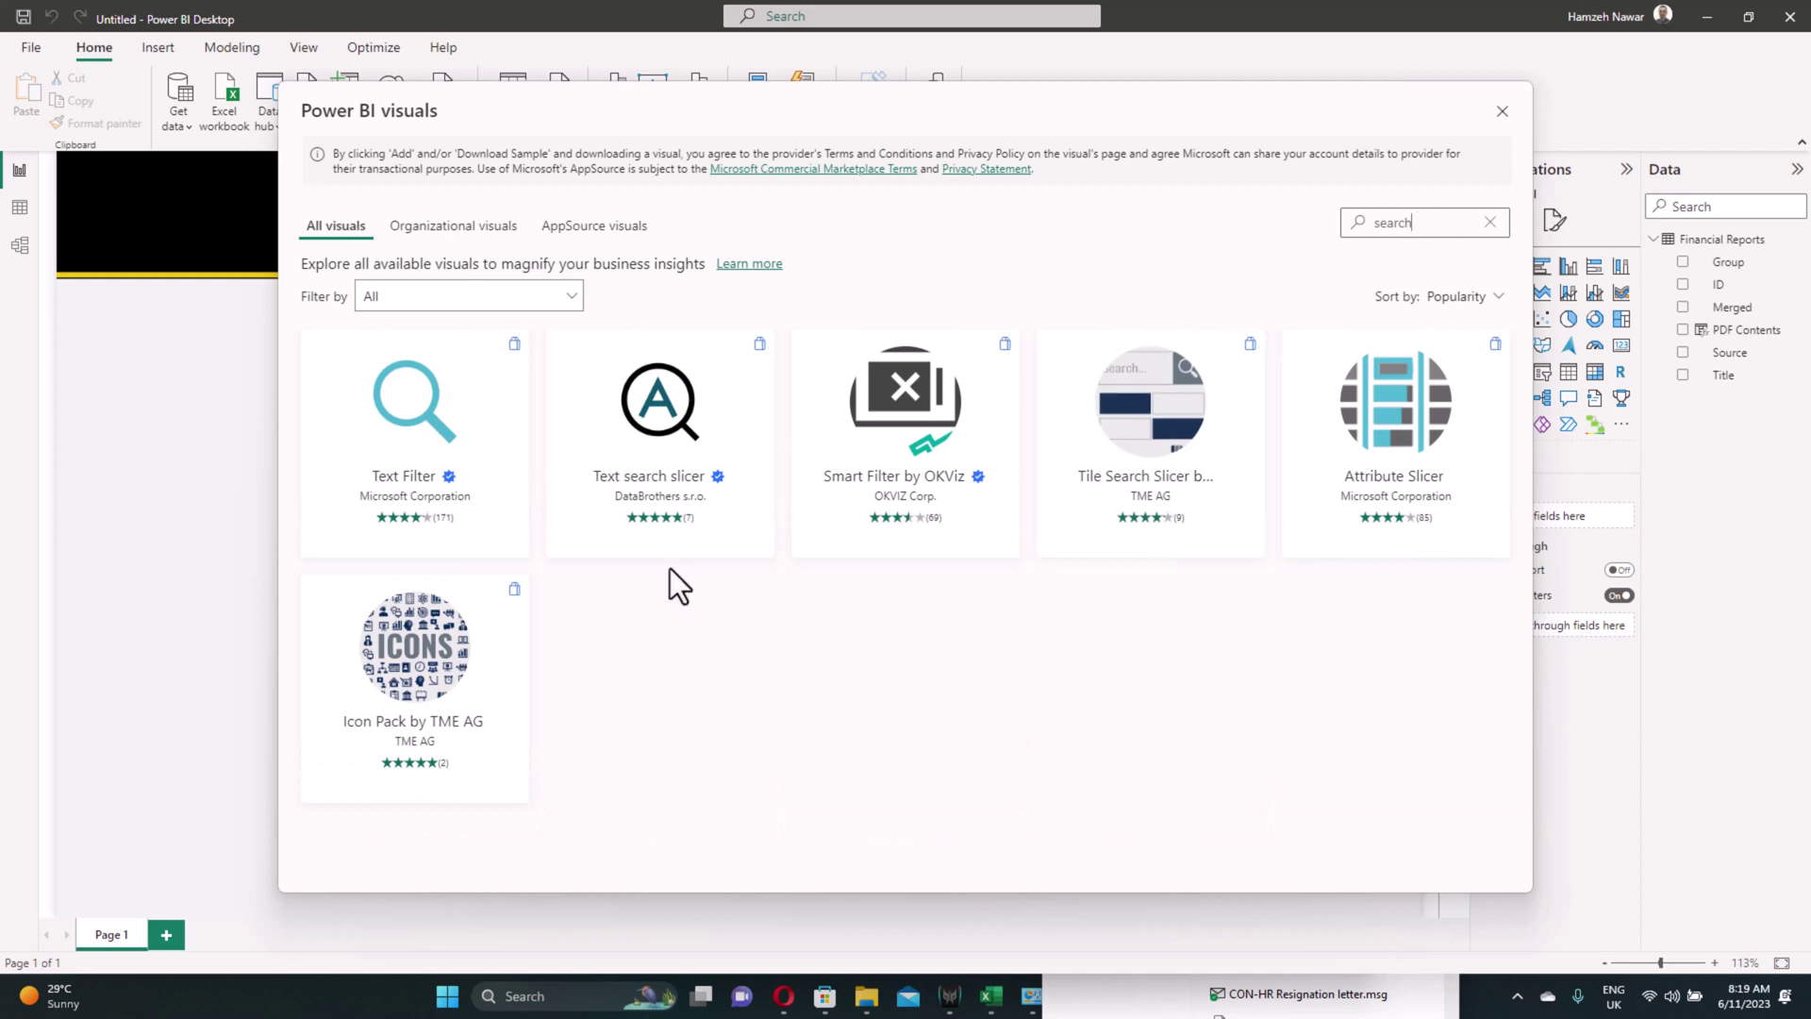
left_click(453, 429)
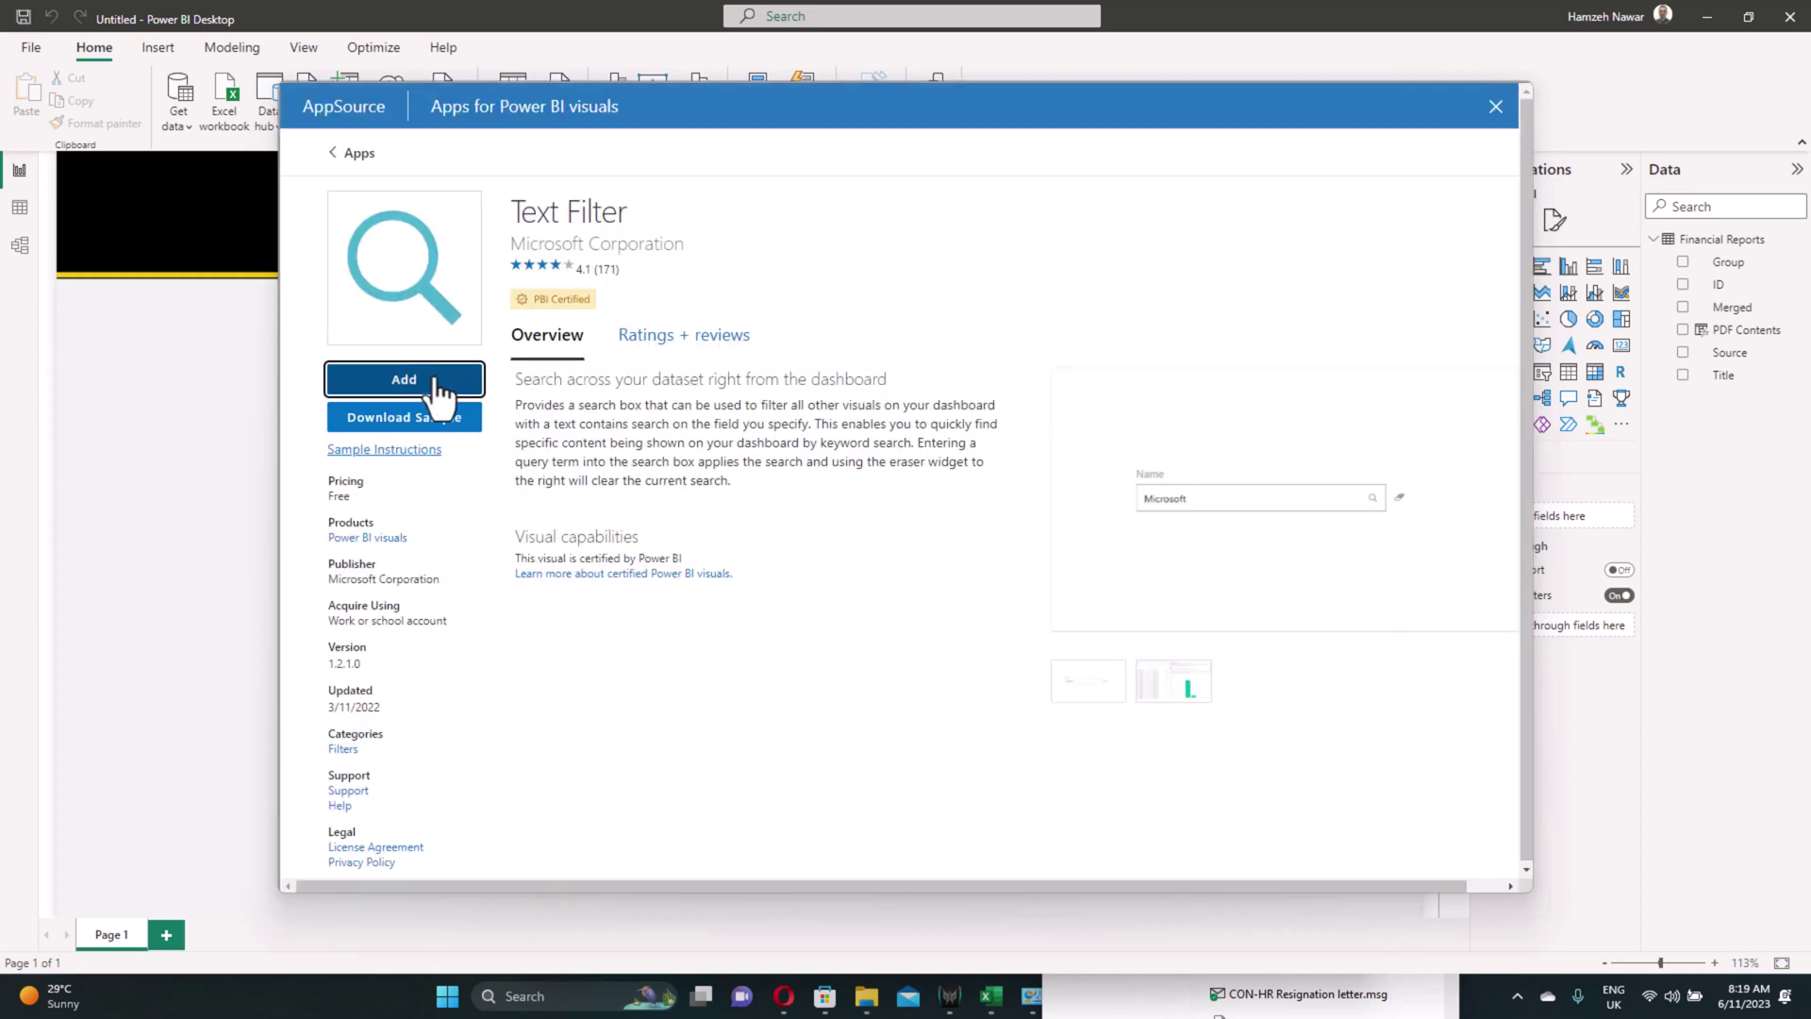
left_click(436, 382)
left_click(1061, 526)
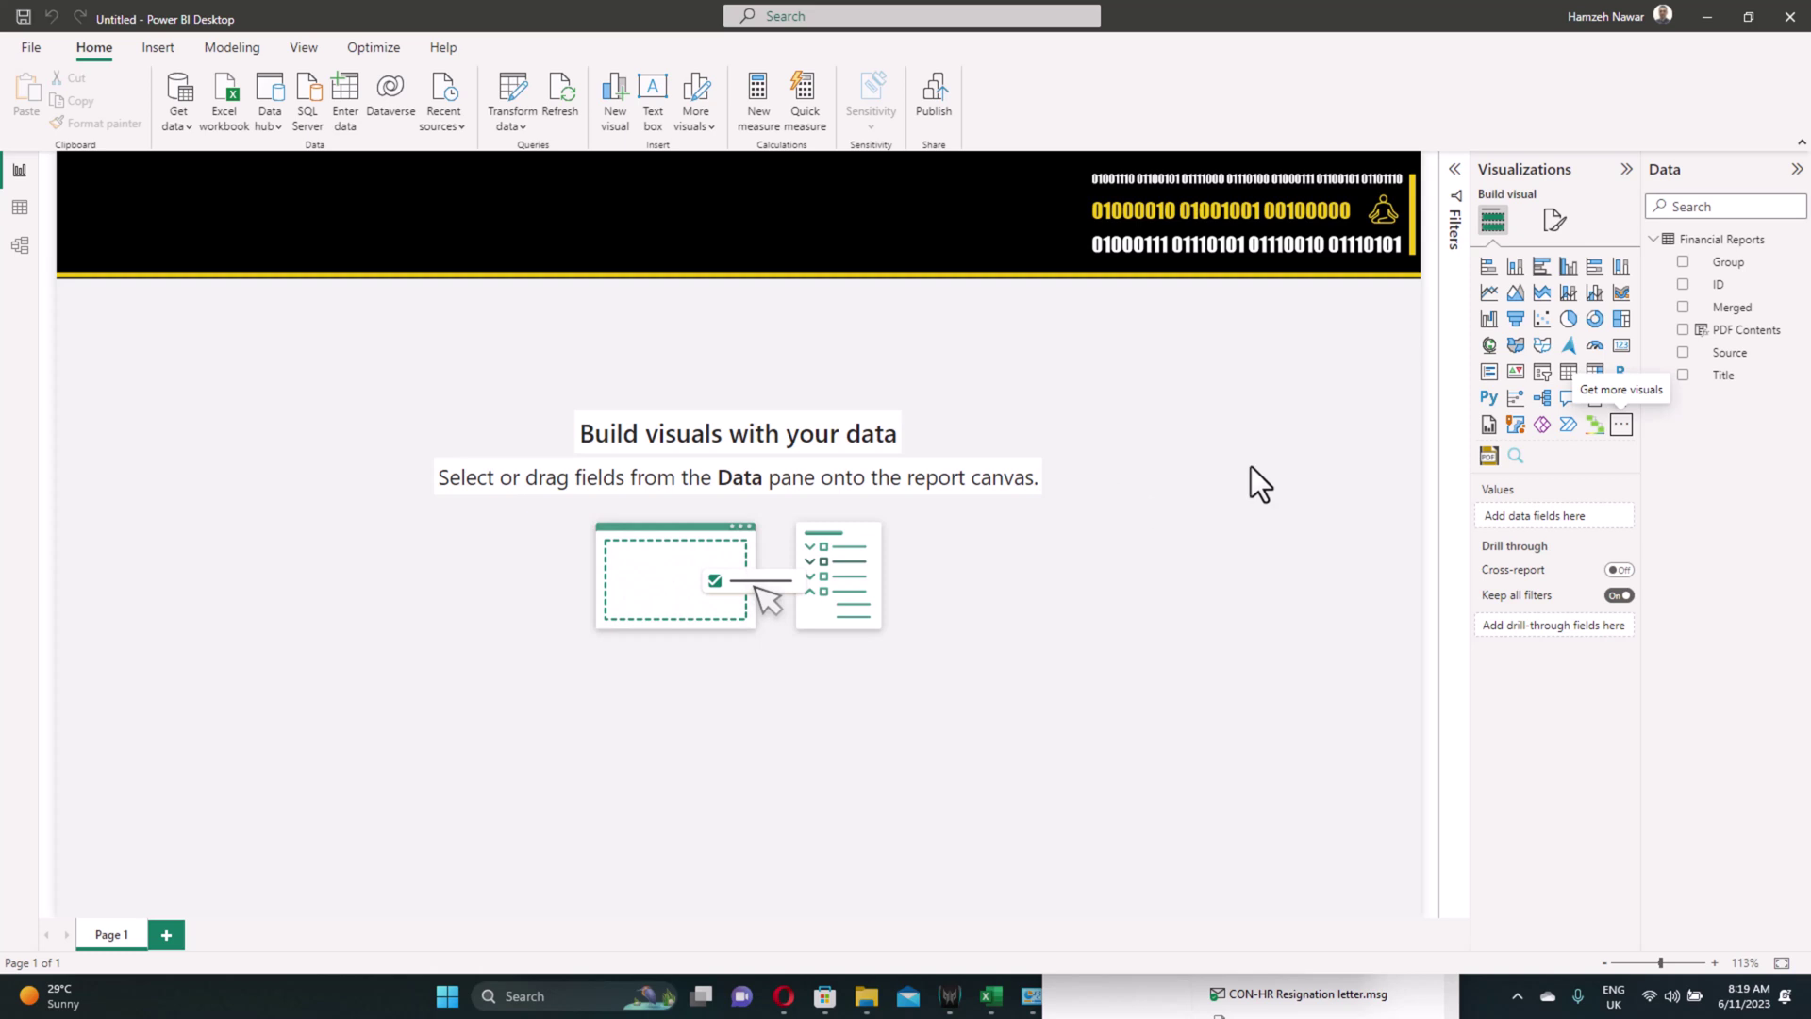
Step: Add a slicer with the Group and Source fields, extended from the header to the page's lower edge, and expand its Financial Reports group
left_click(1543, 373)
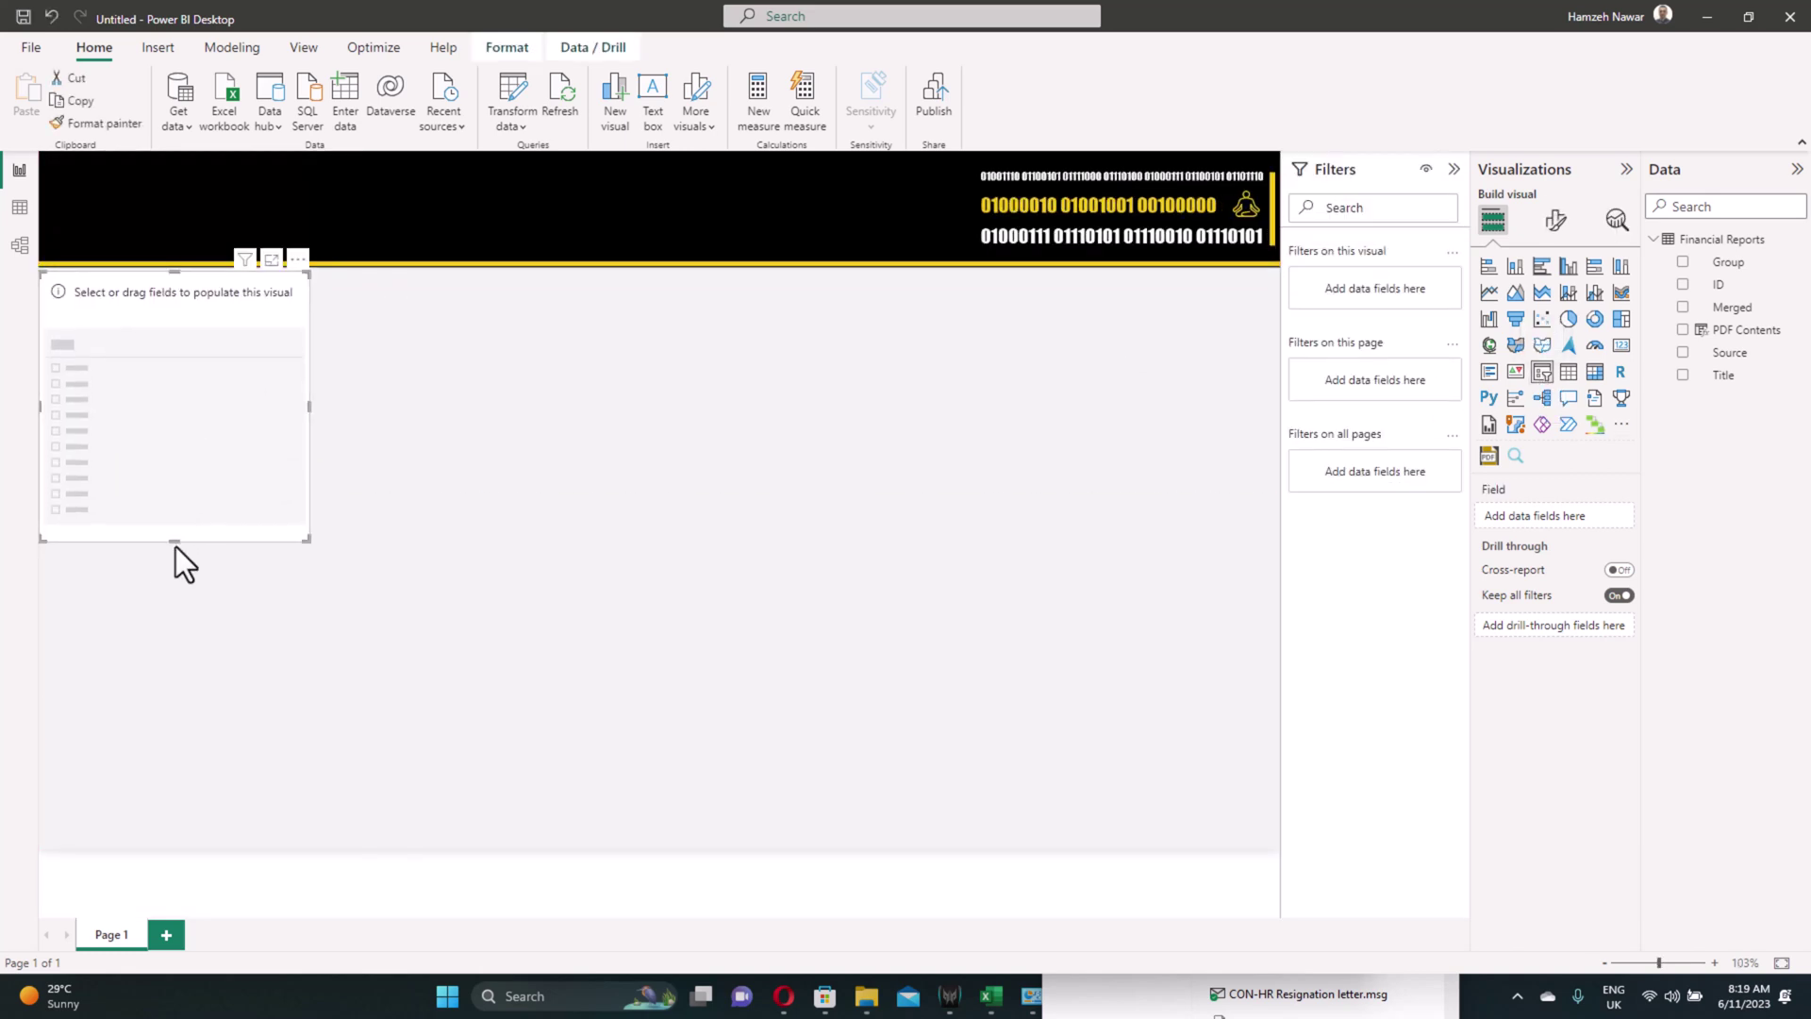
left_click_drag(174, 540, 117, 853)
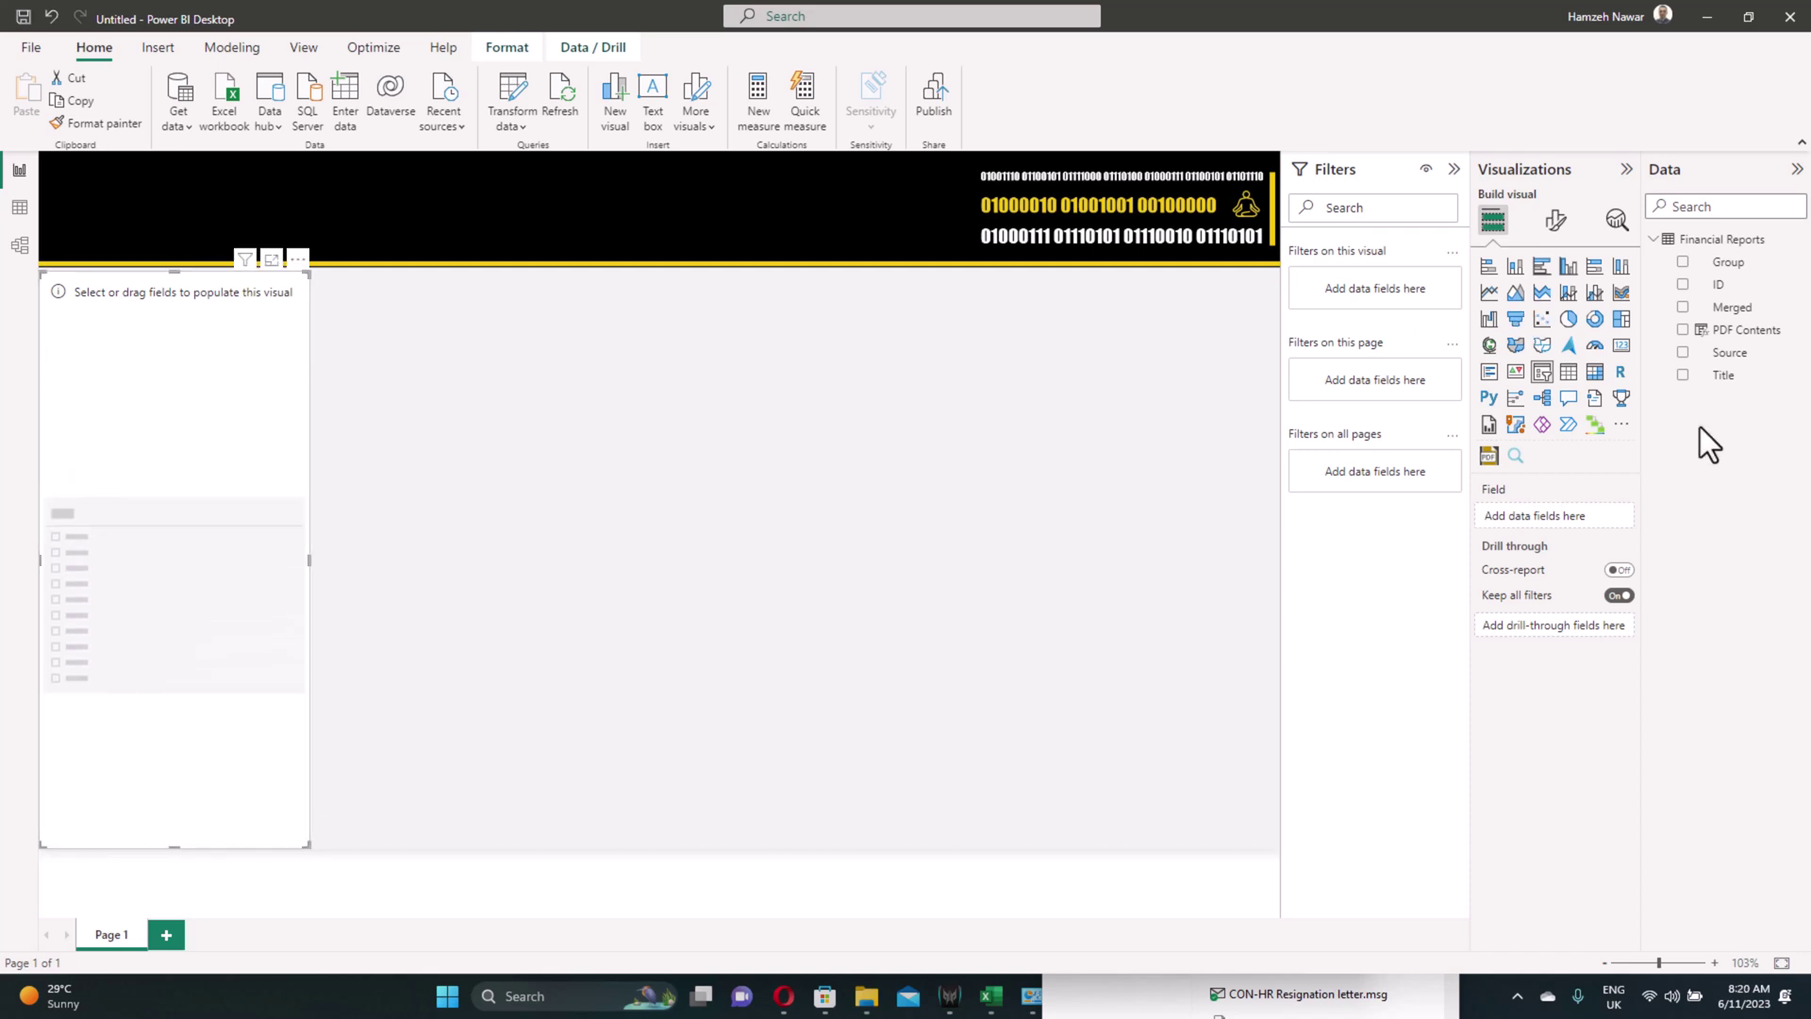
left_click(1683, 263)
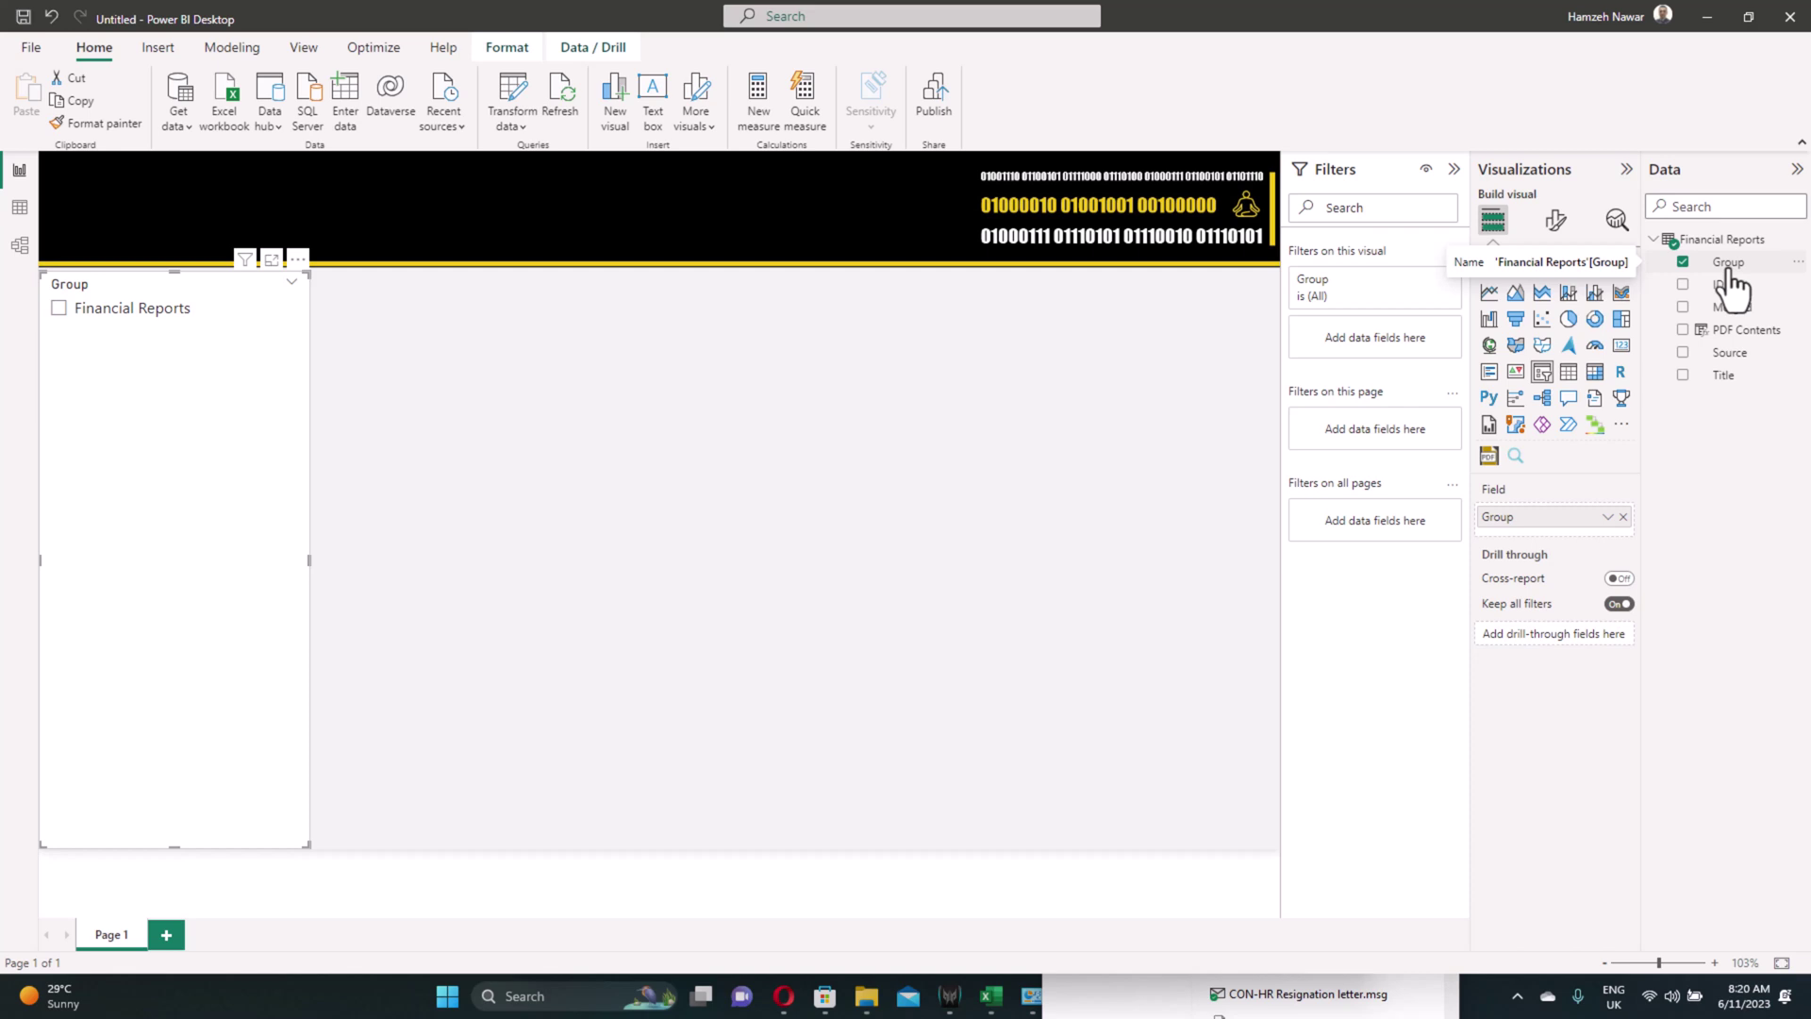
left_click(1683, 353)
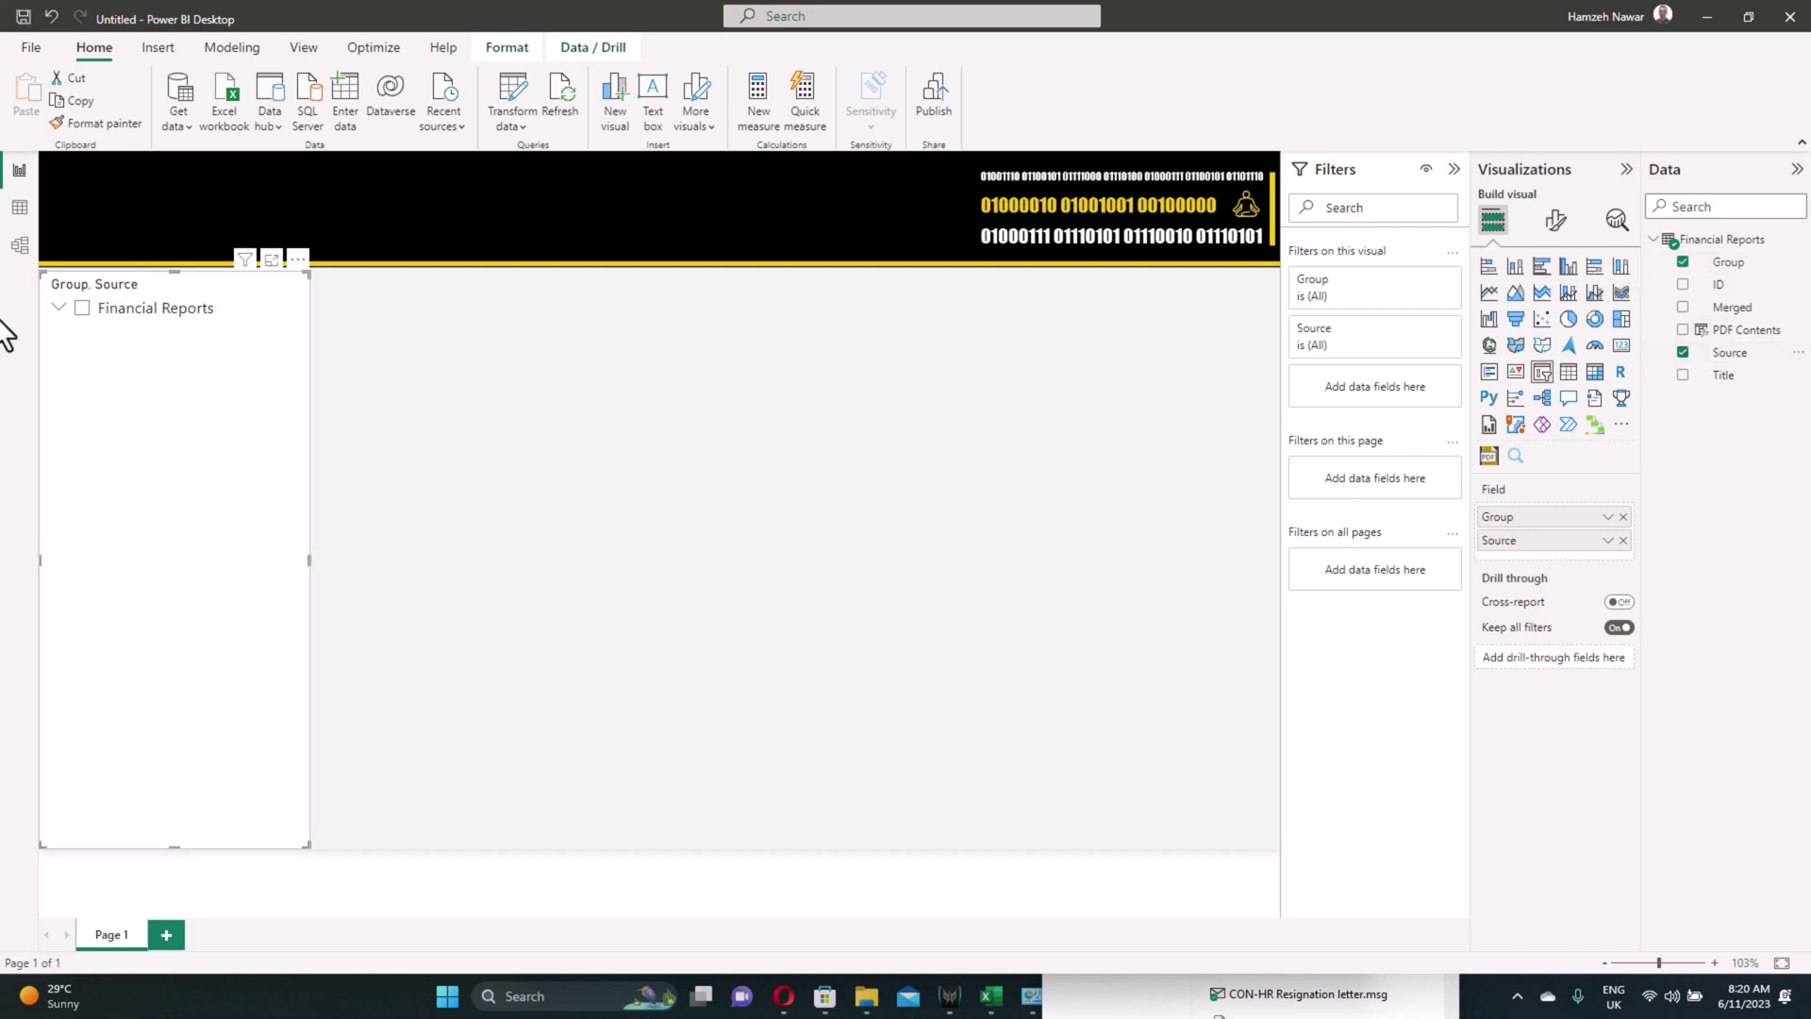
left_click(58, 308)
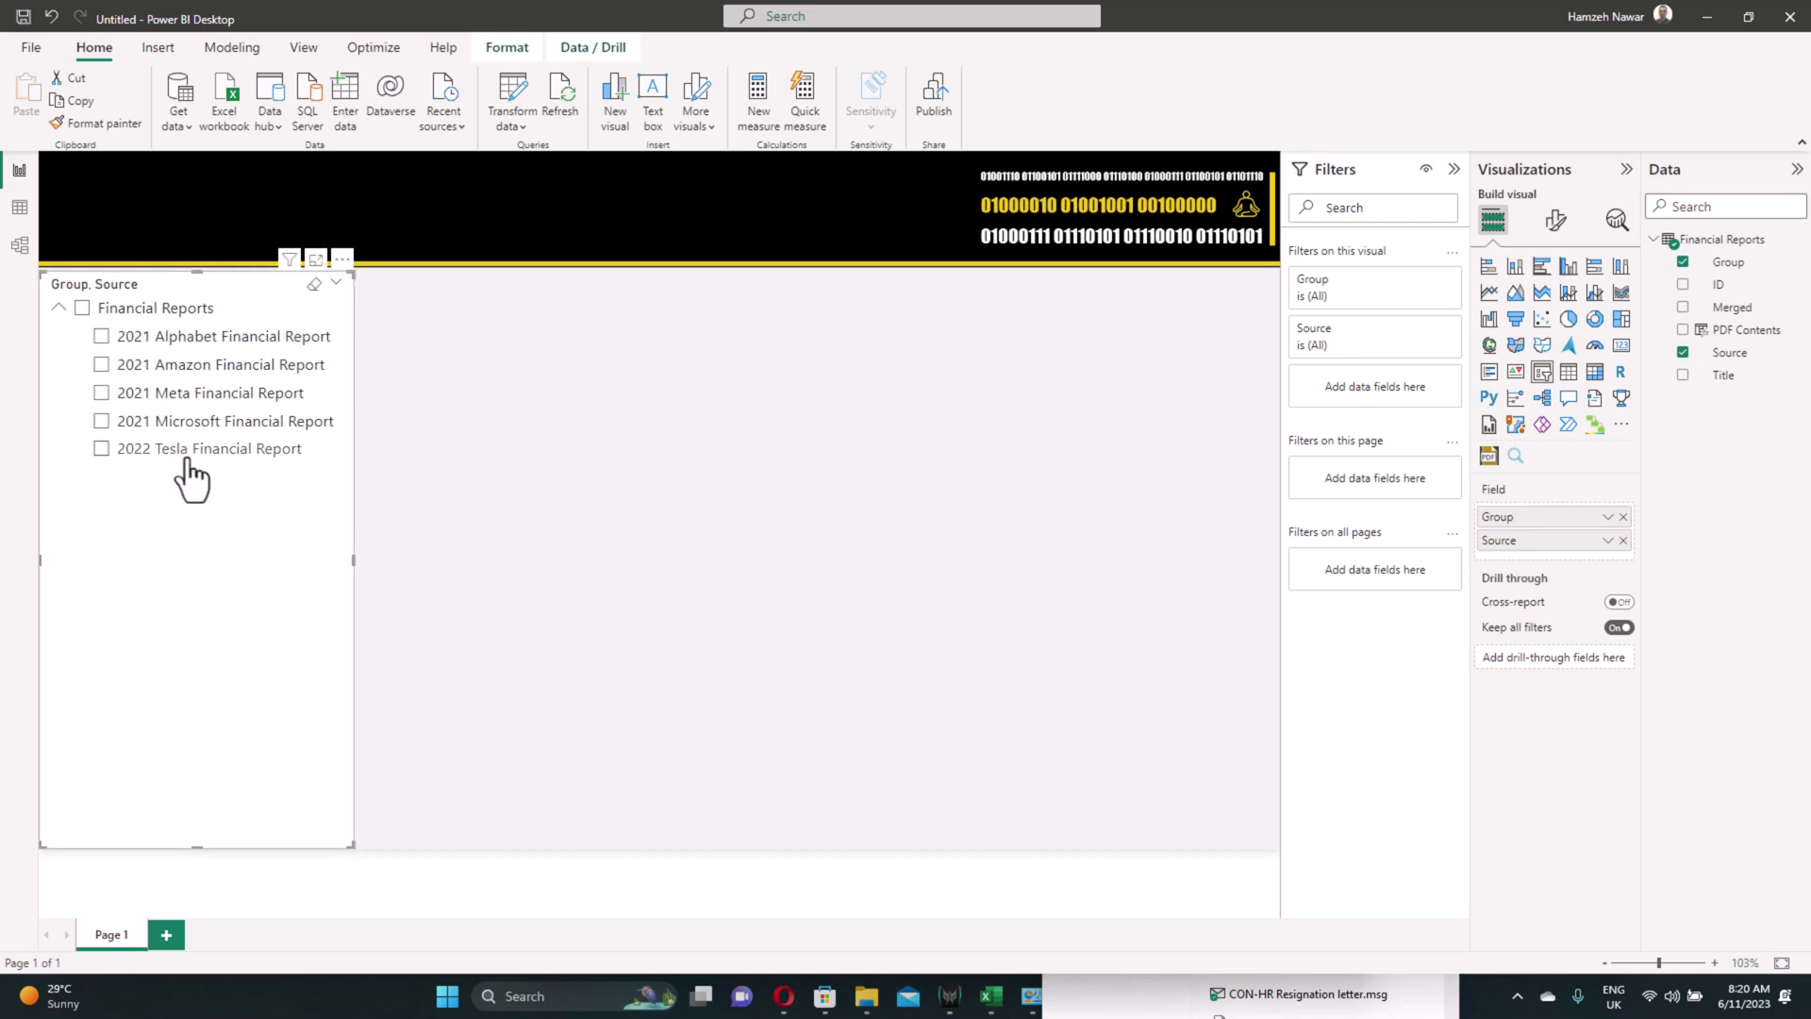
left_click(623, 464)
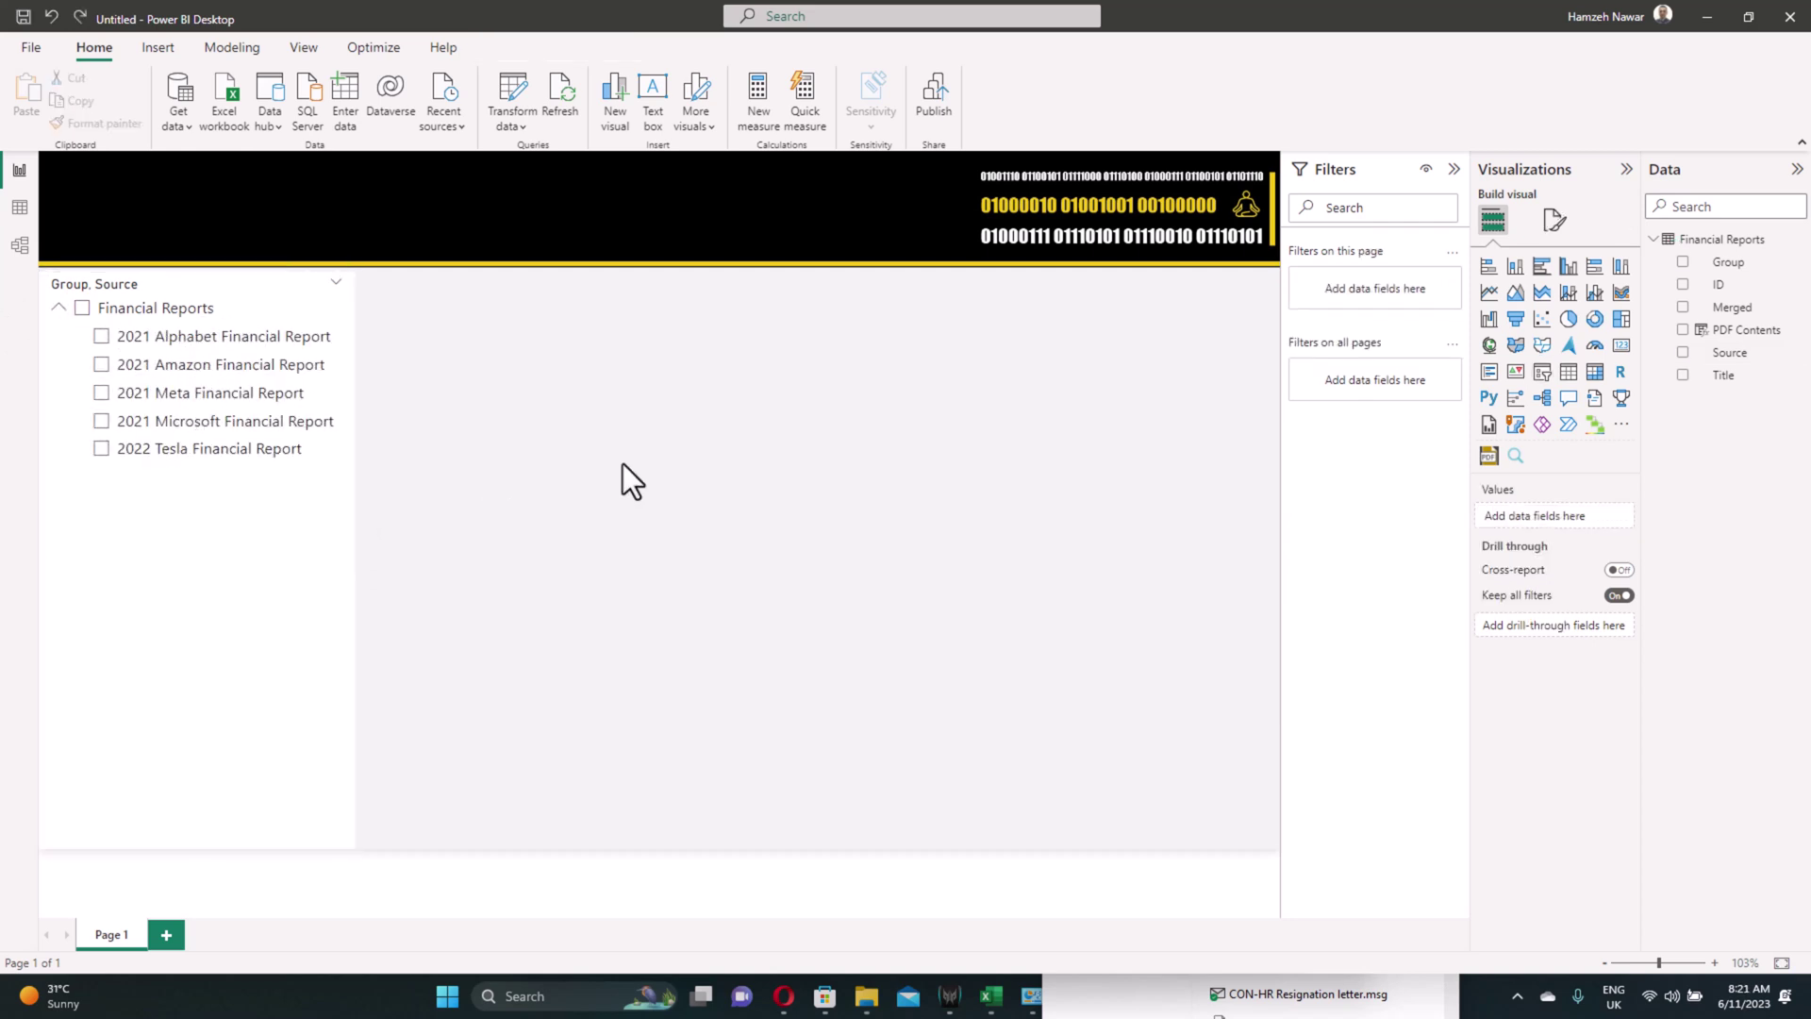
Step: Add a Text Filter visual with the Merged field, sized as a thin strip beside the slicer and beneath the page header
left_click(1517, 457)
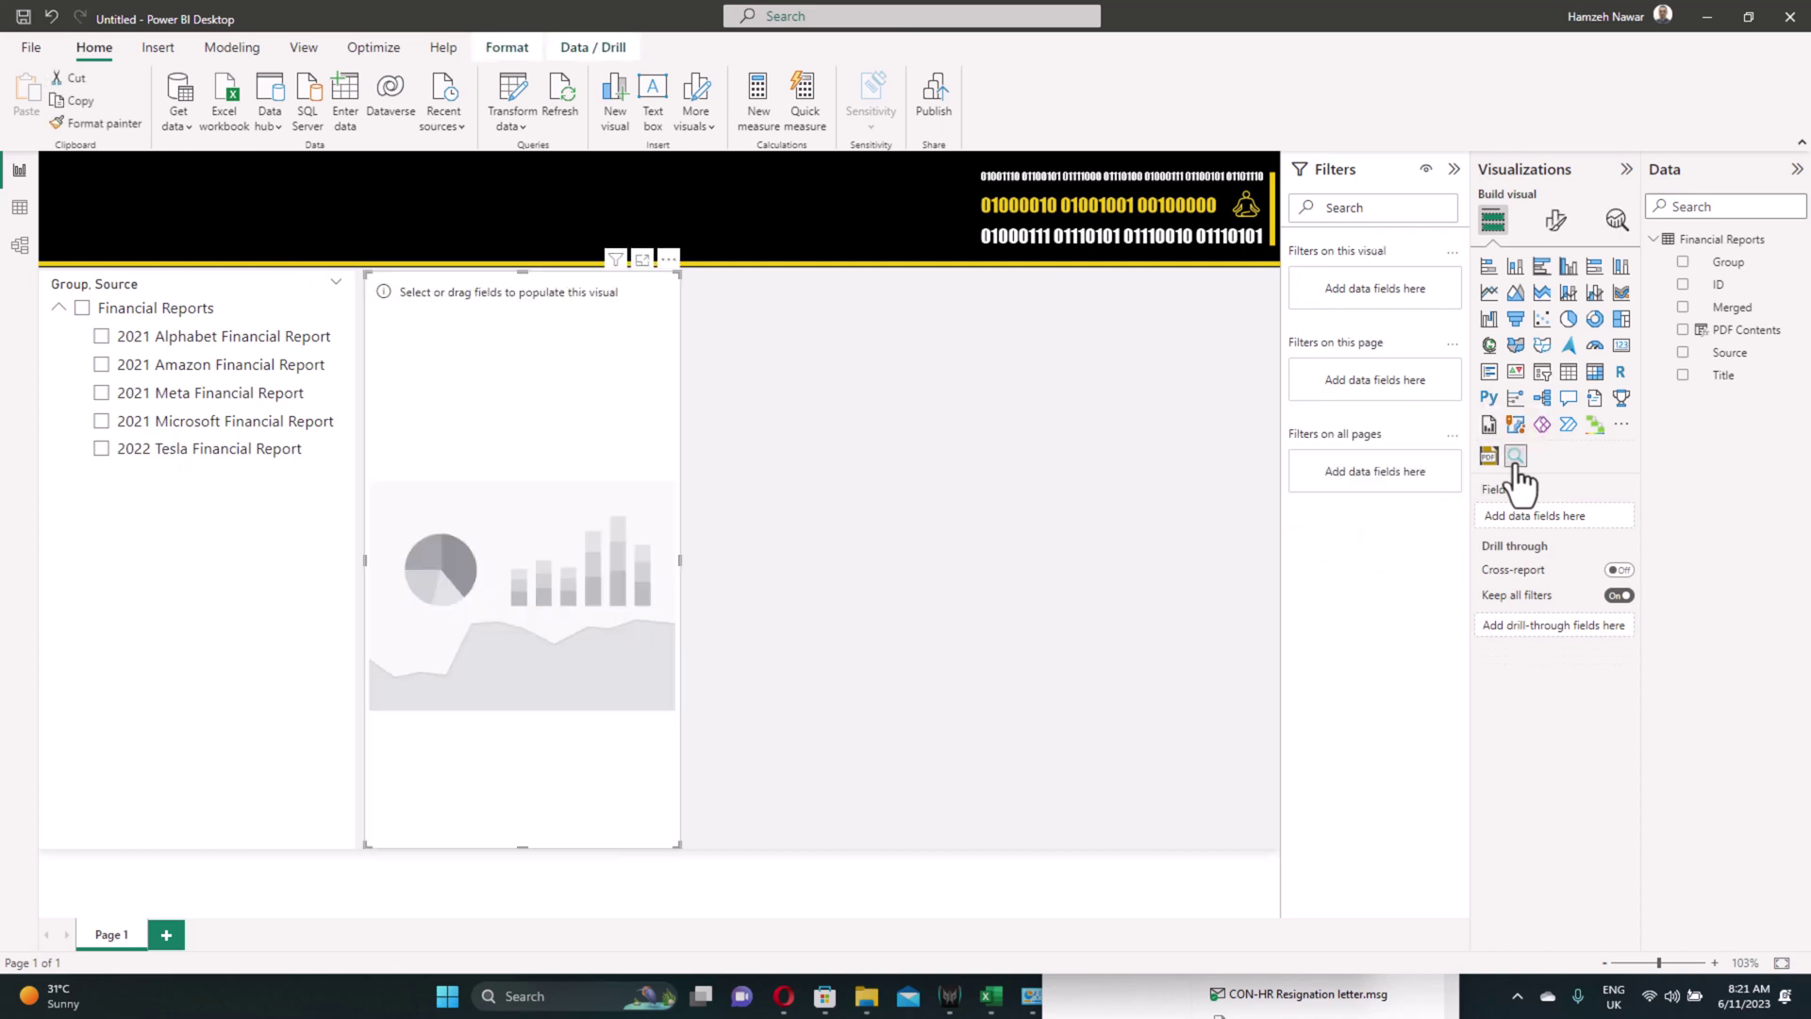
left_click_drag(680, 846, 1276, 319)
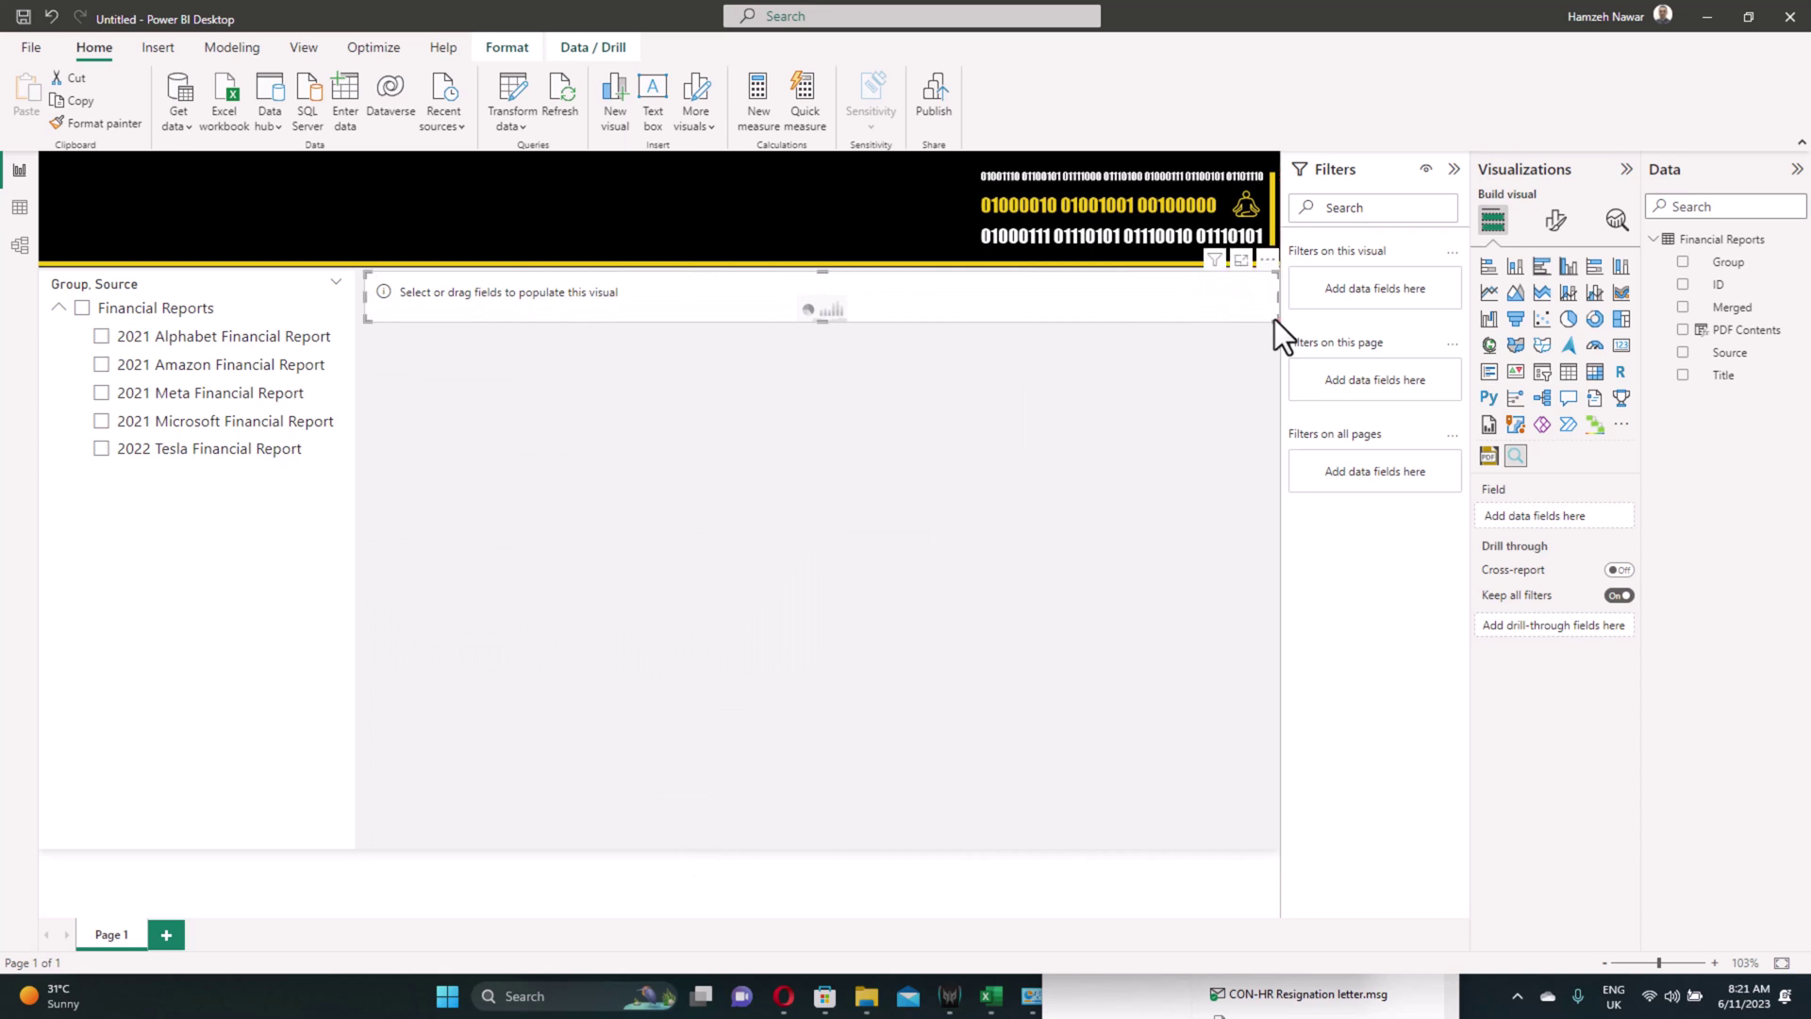
left_click(1682, 307)
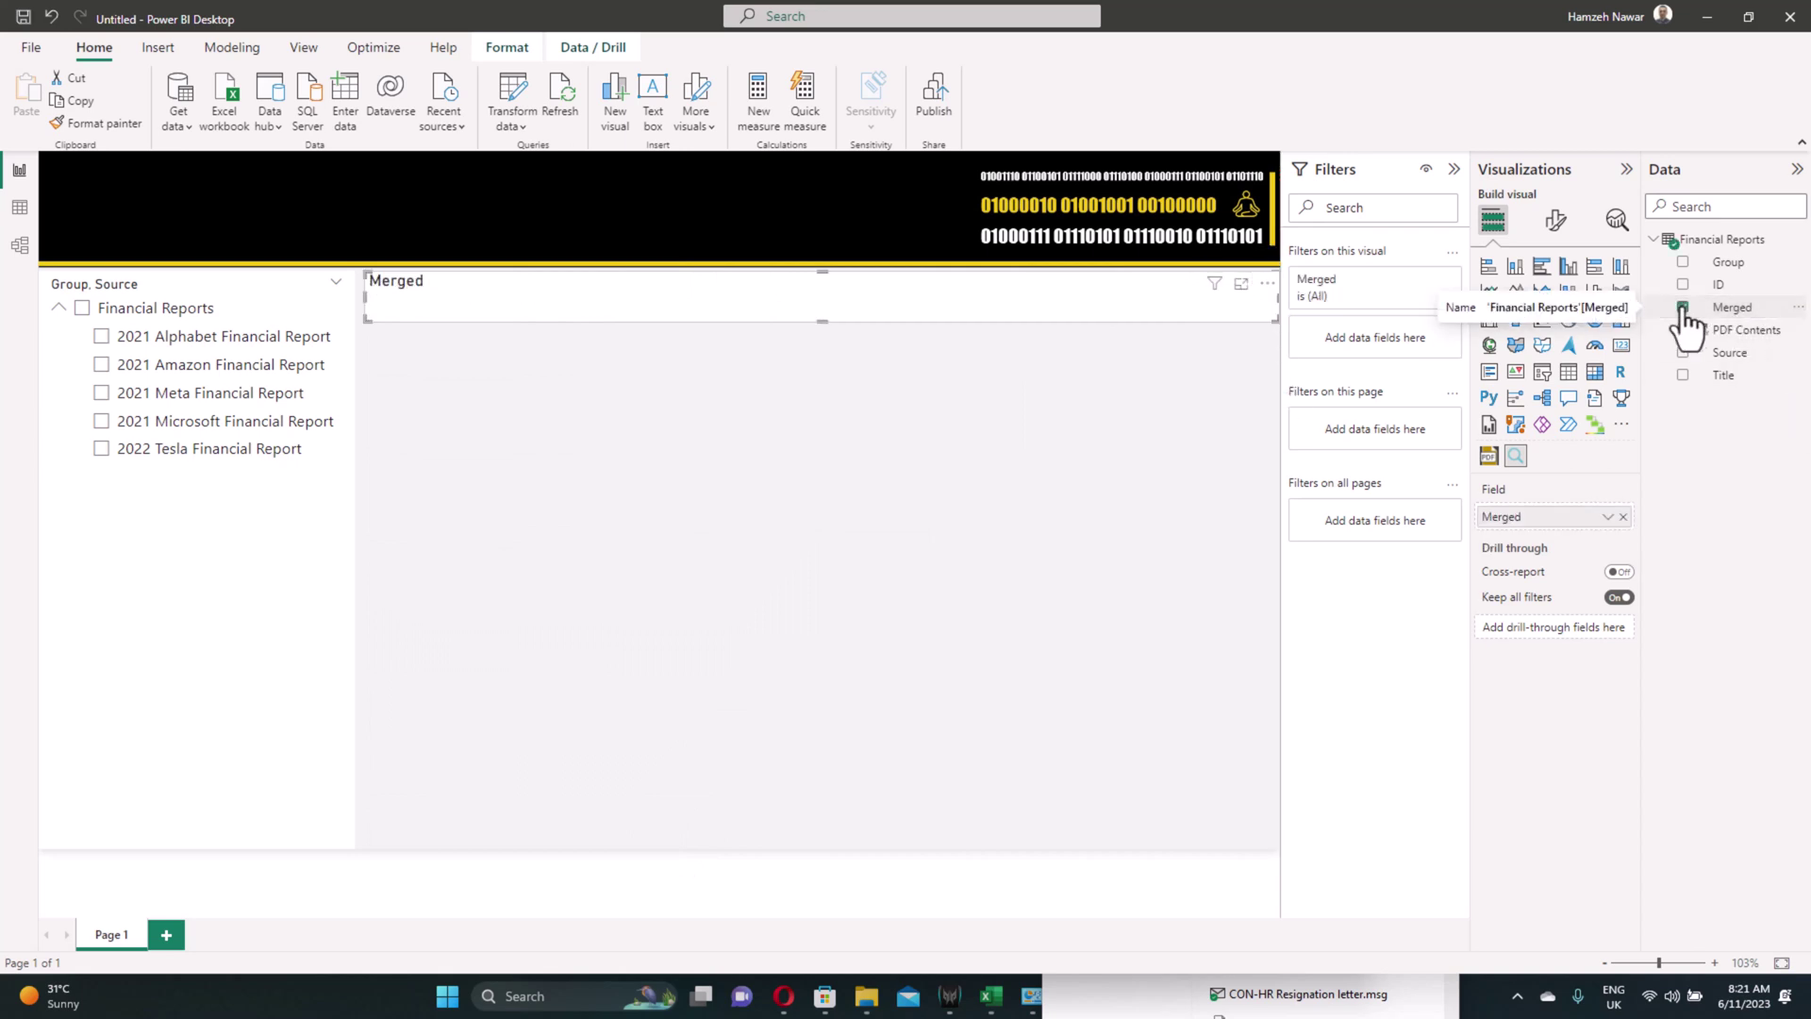
Step: Turn off the title and background of the Text Filter visual
left_click(1557, 222)
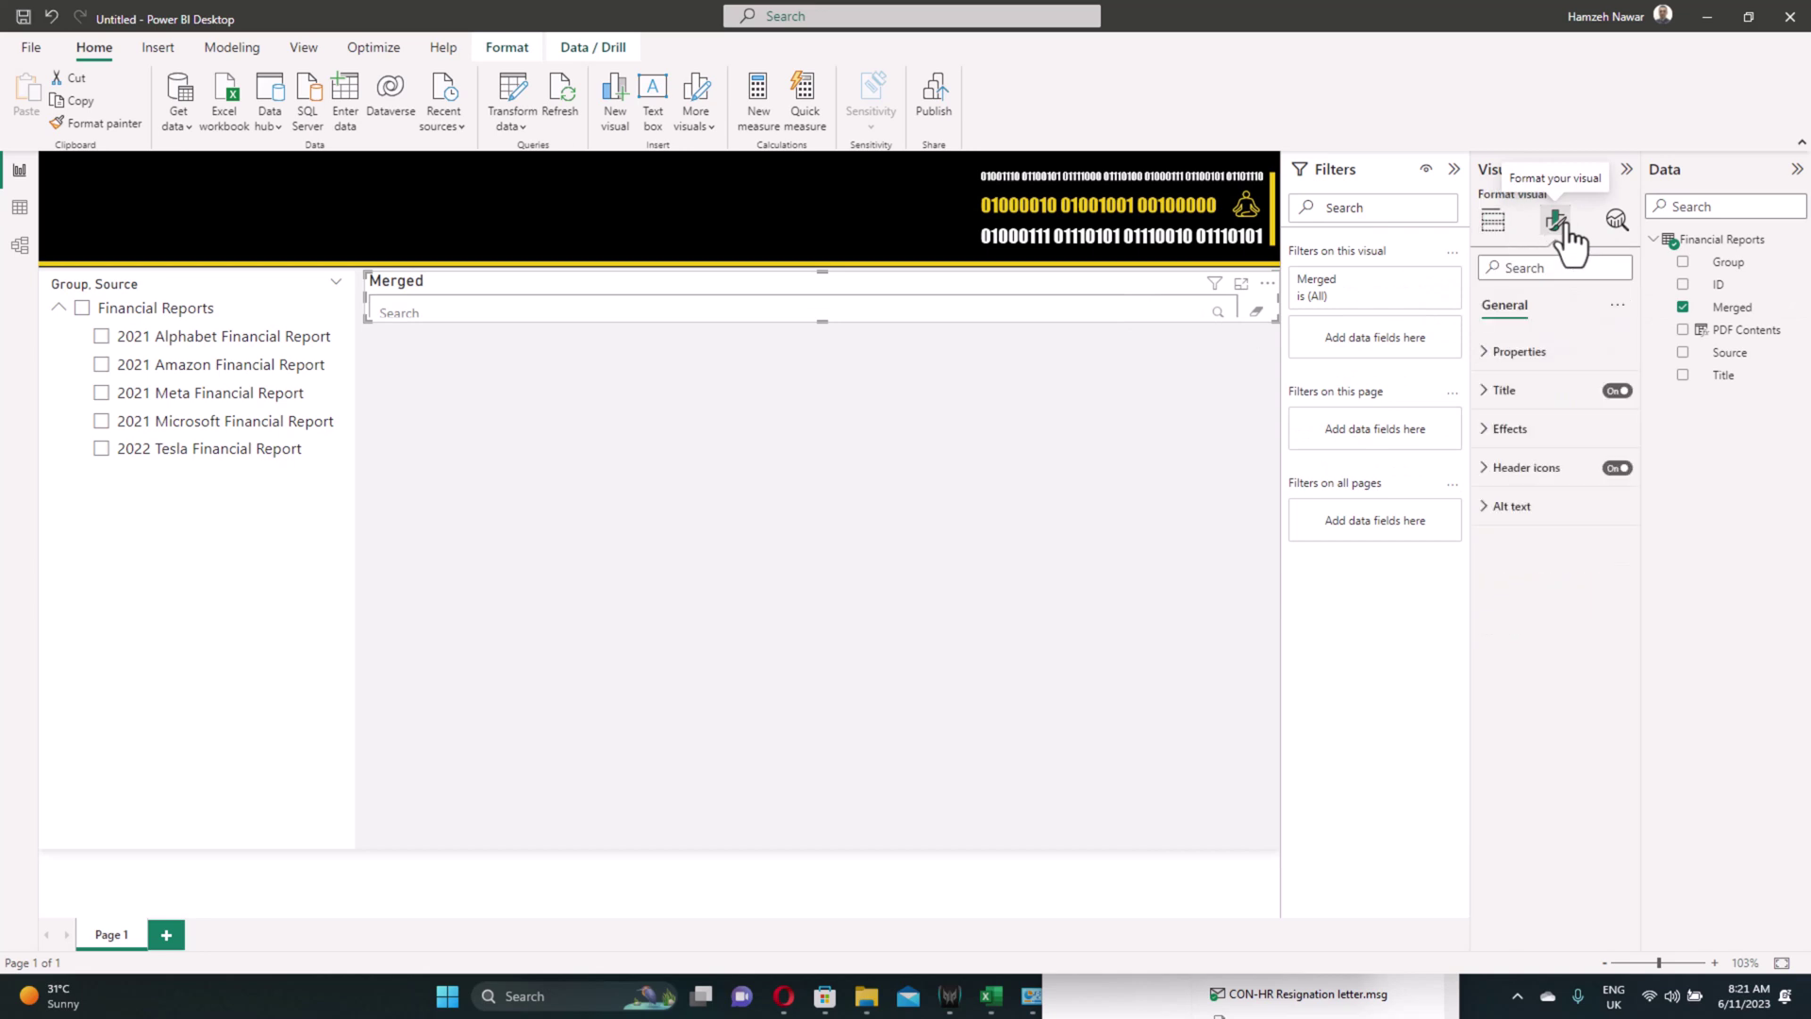
left_click(1617, 390)
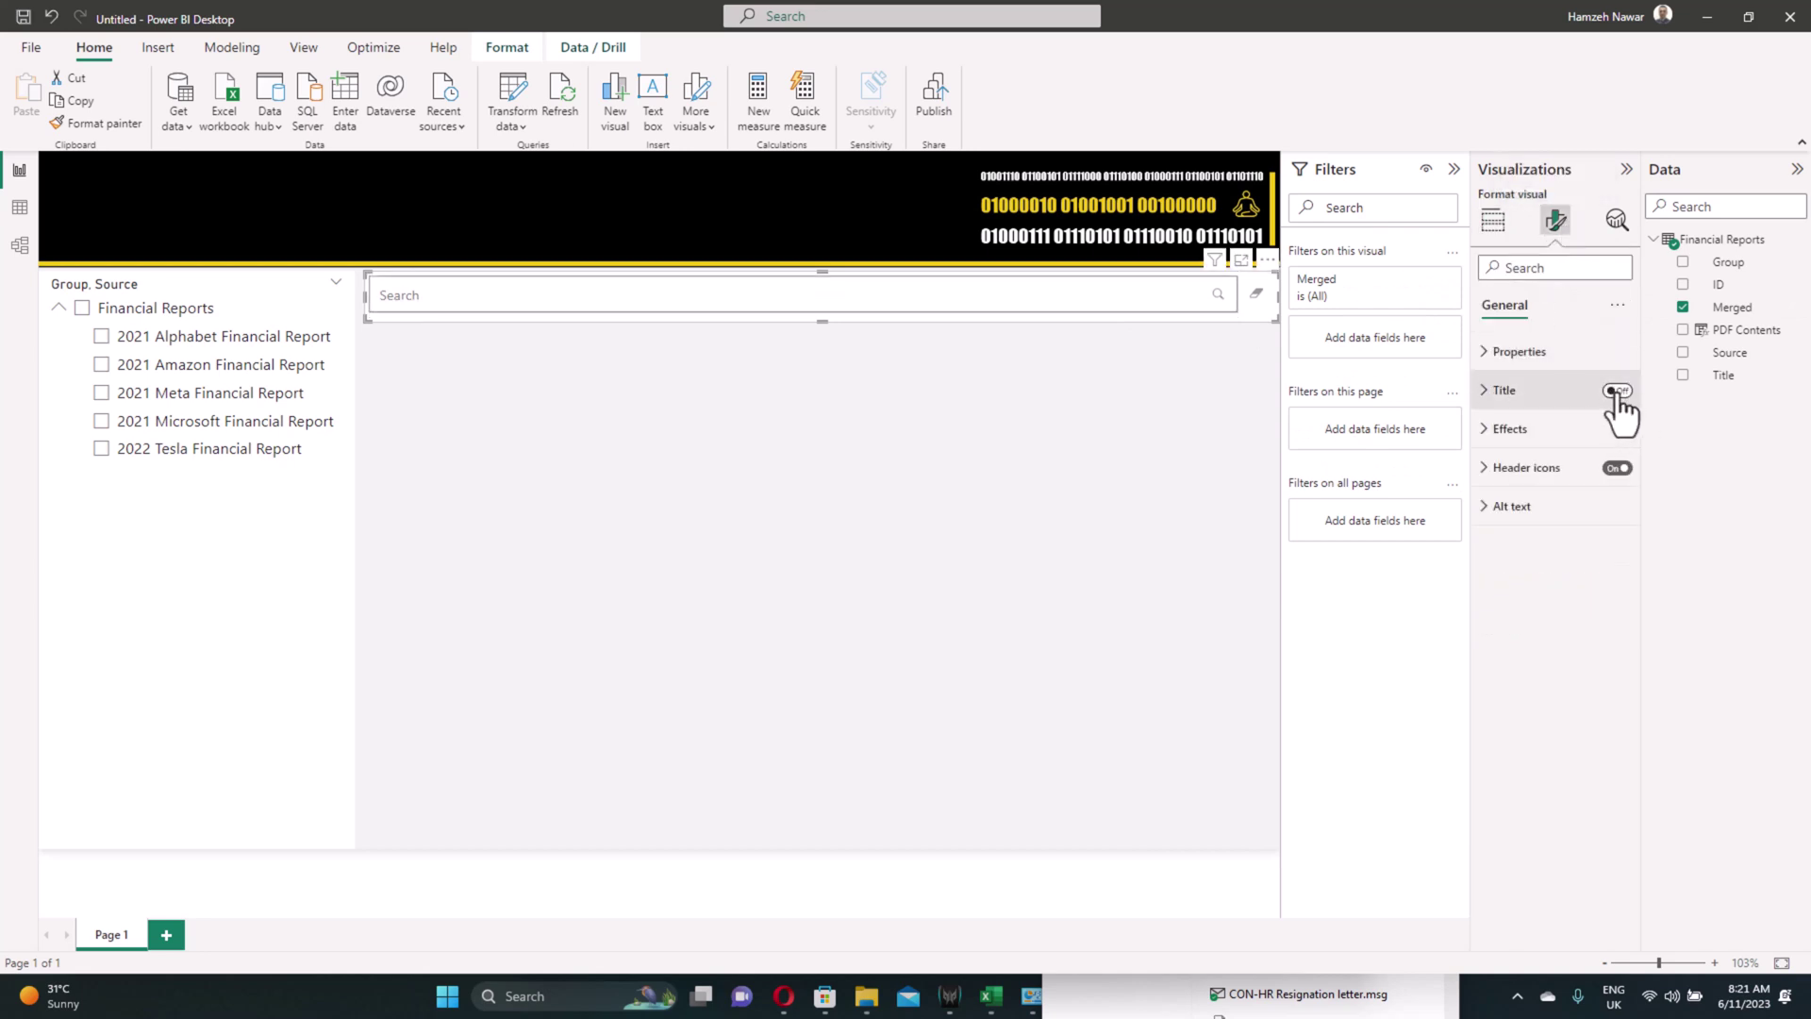
left_click(1500, 429)
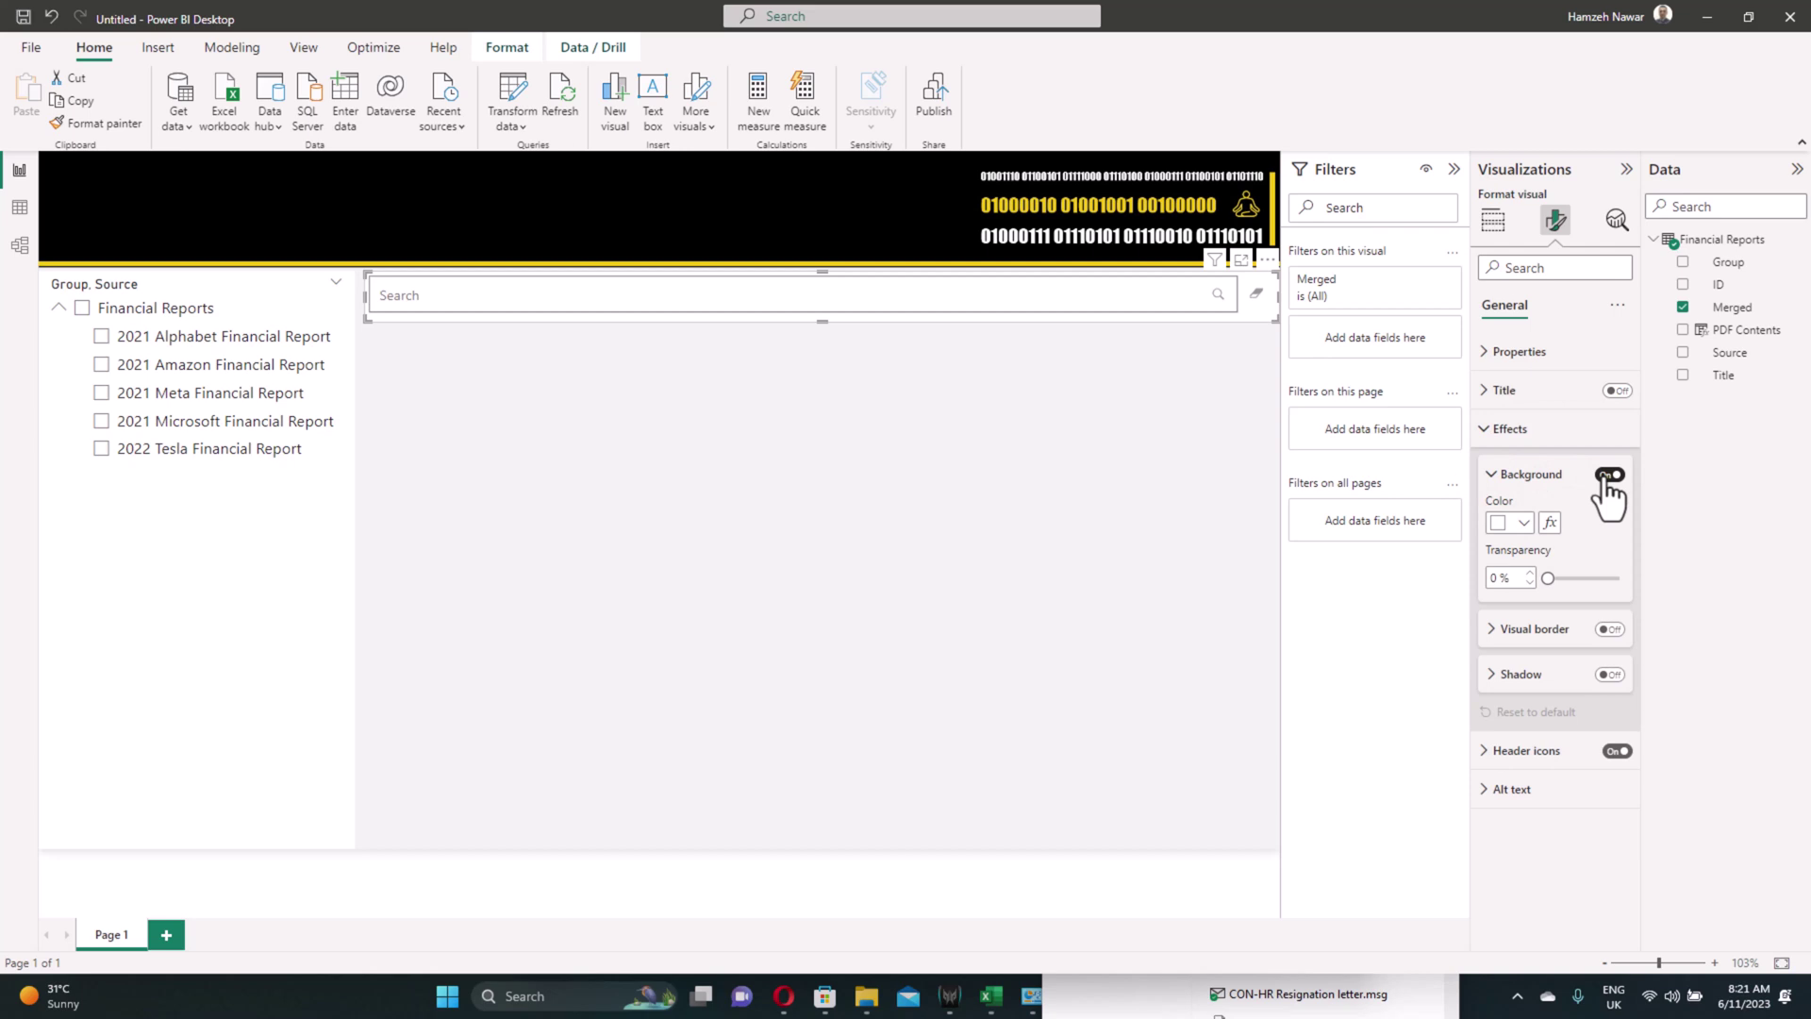
left_click(1610, 475)
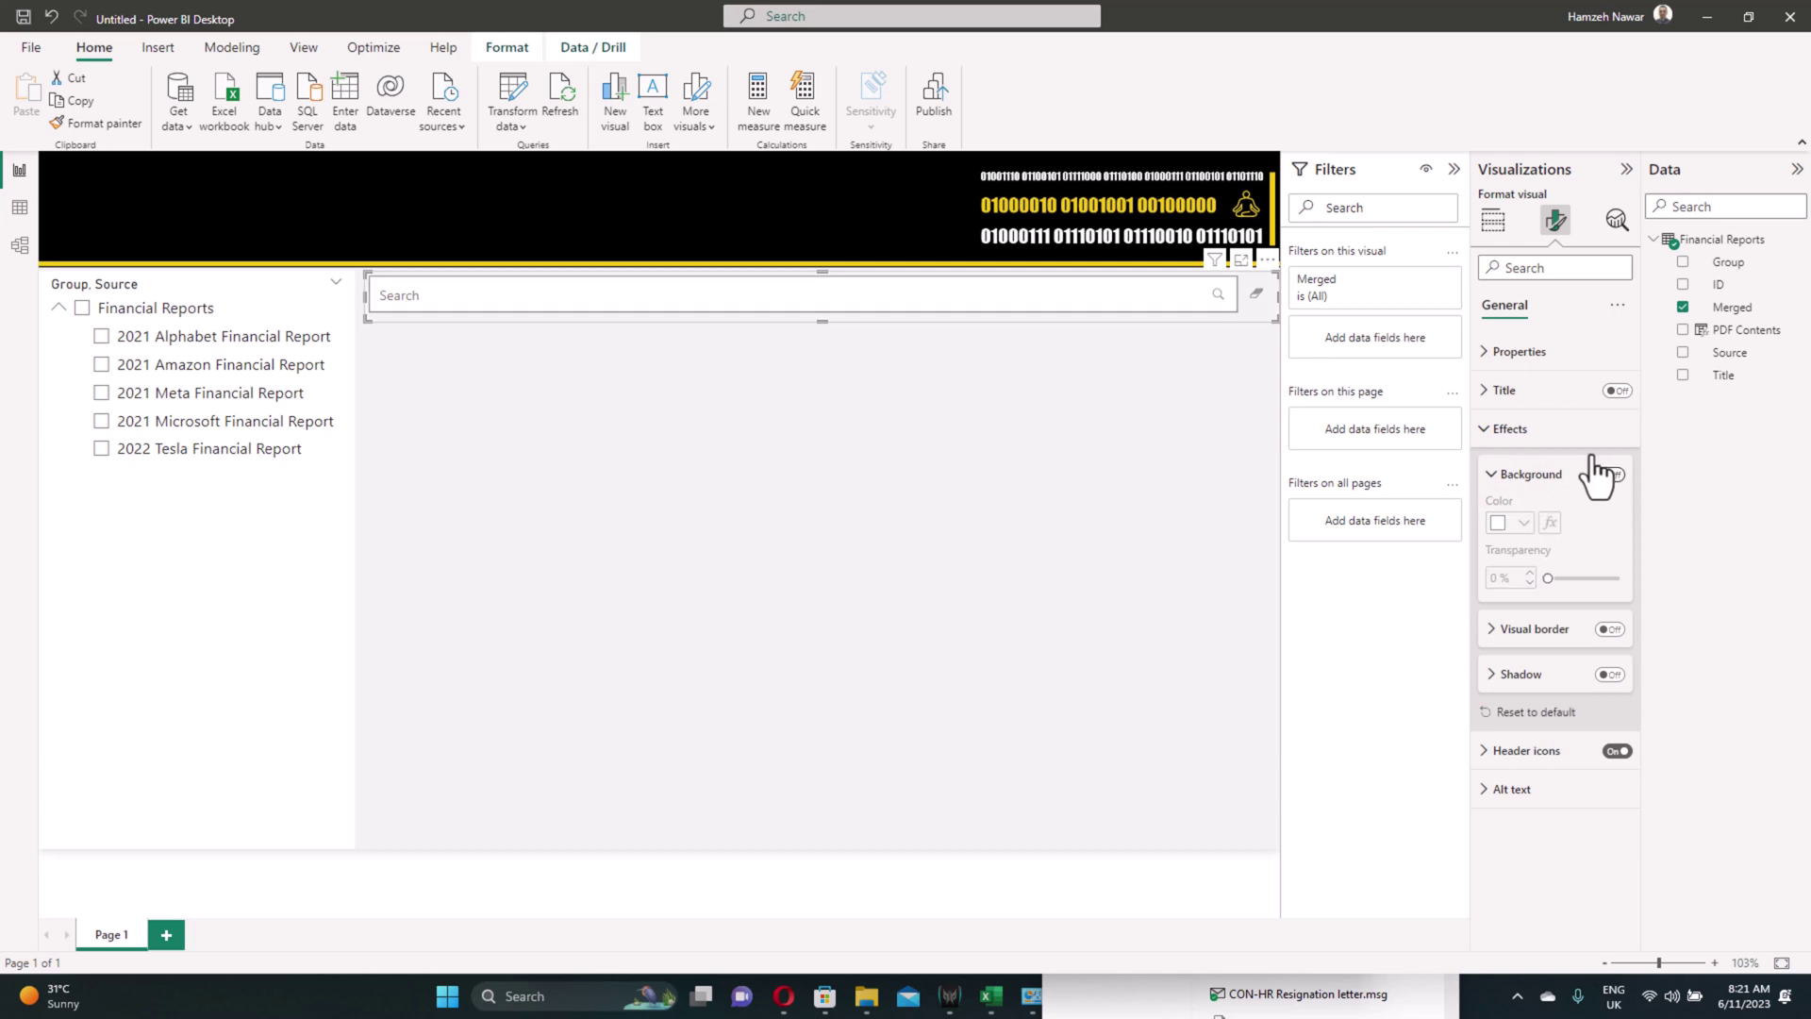
Step: Turn off the slicer header and the background of the Group and Source slicer
left_click(283, 645)
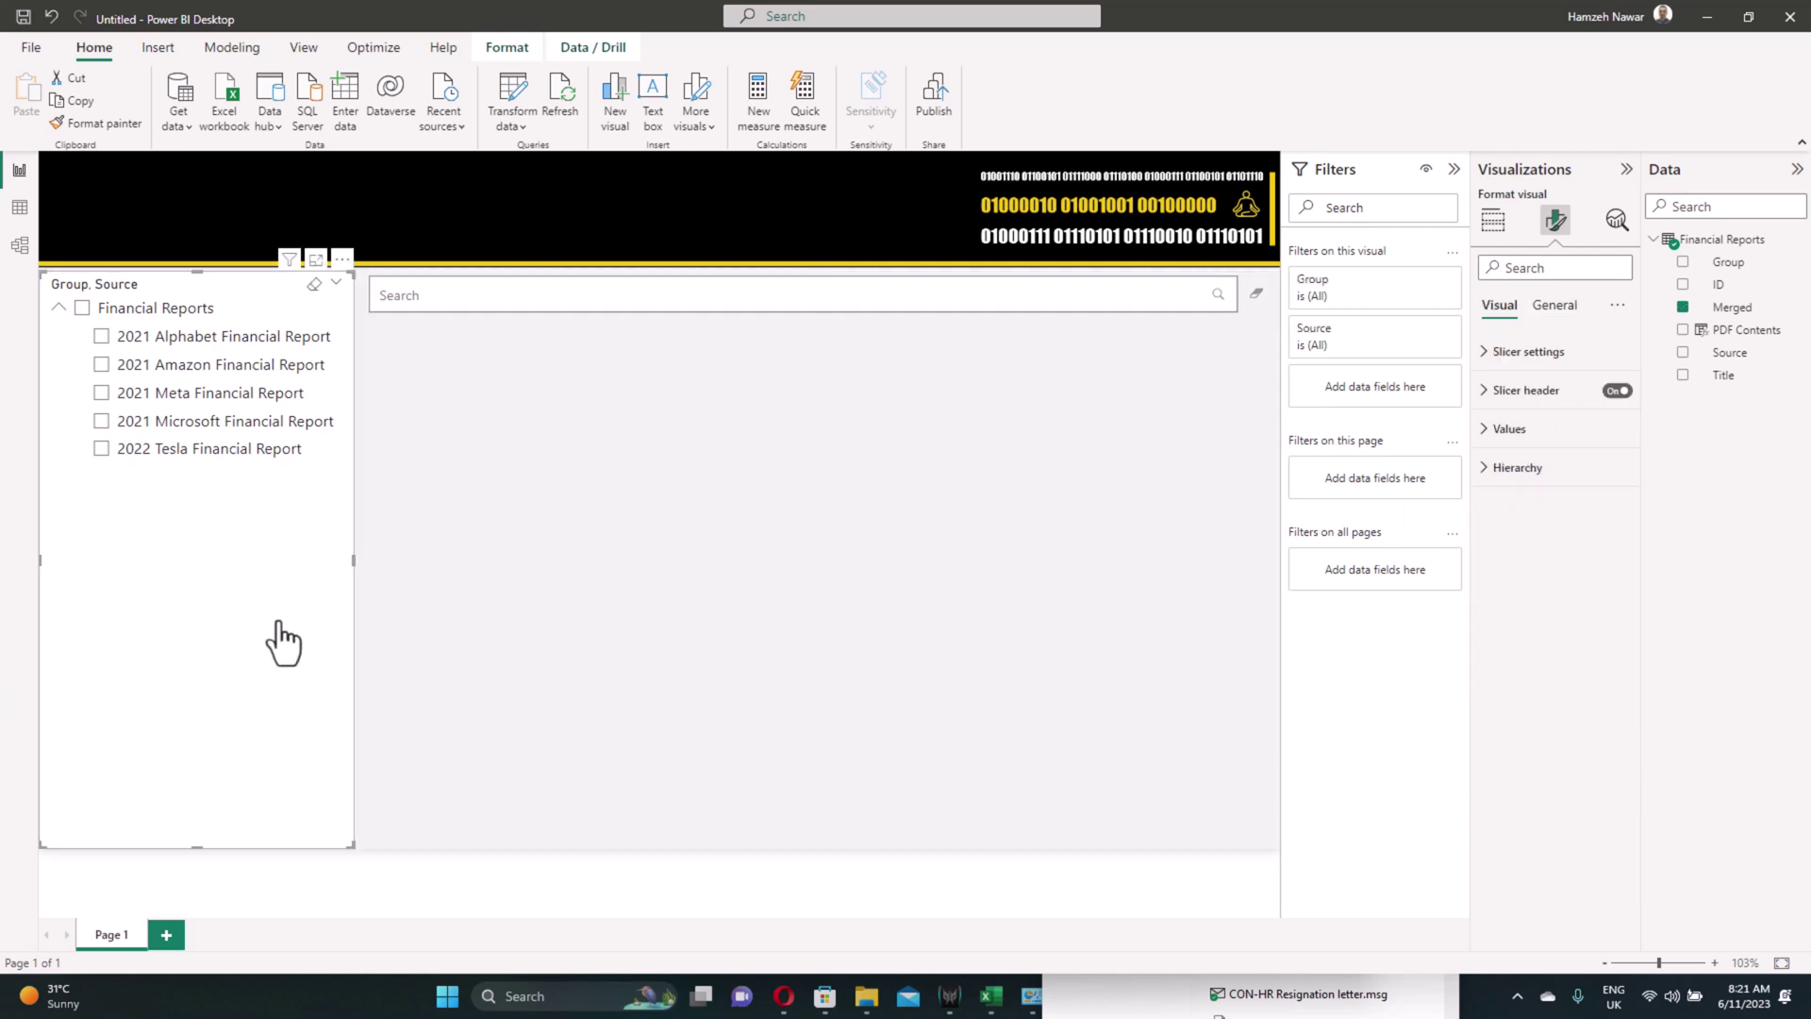
left_click(1617, 391)
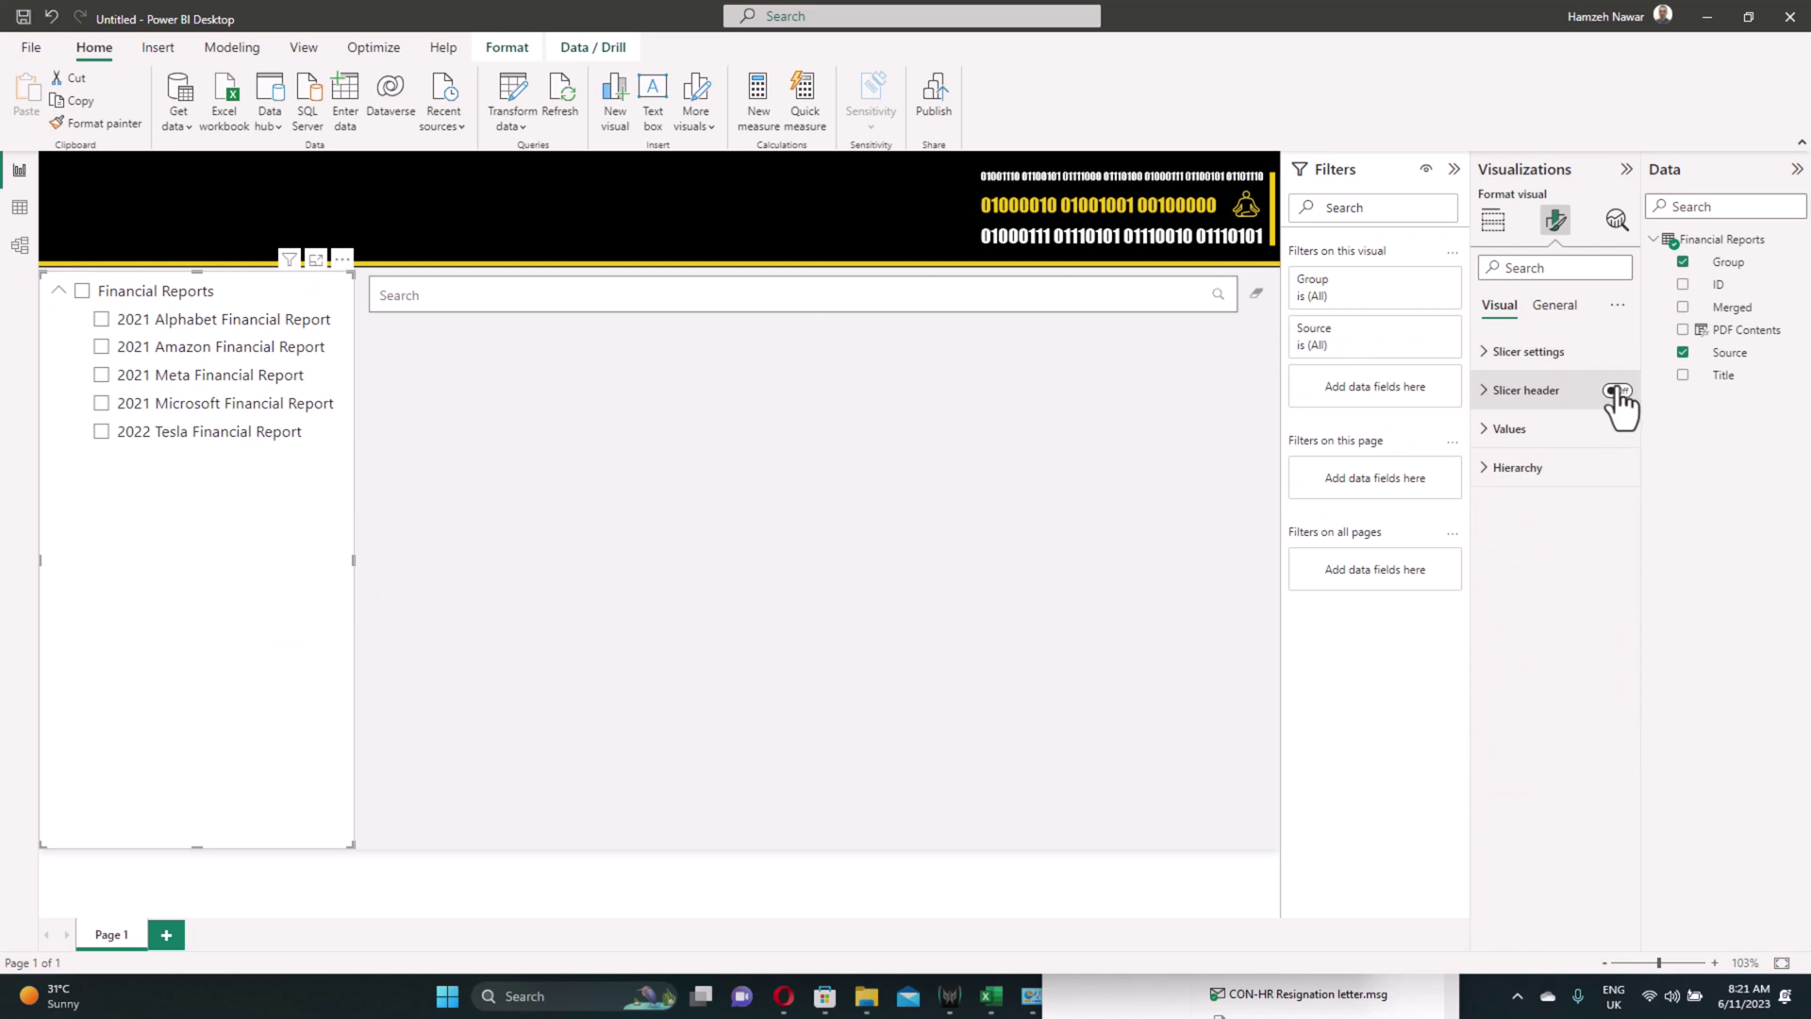
left_click(1554, 305)
left_click(1609, 474)
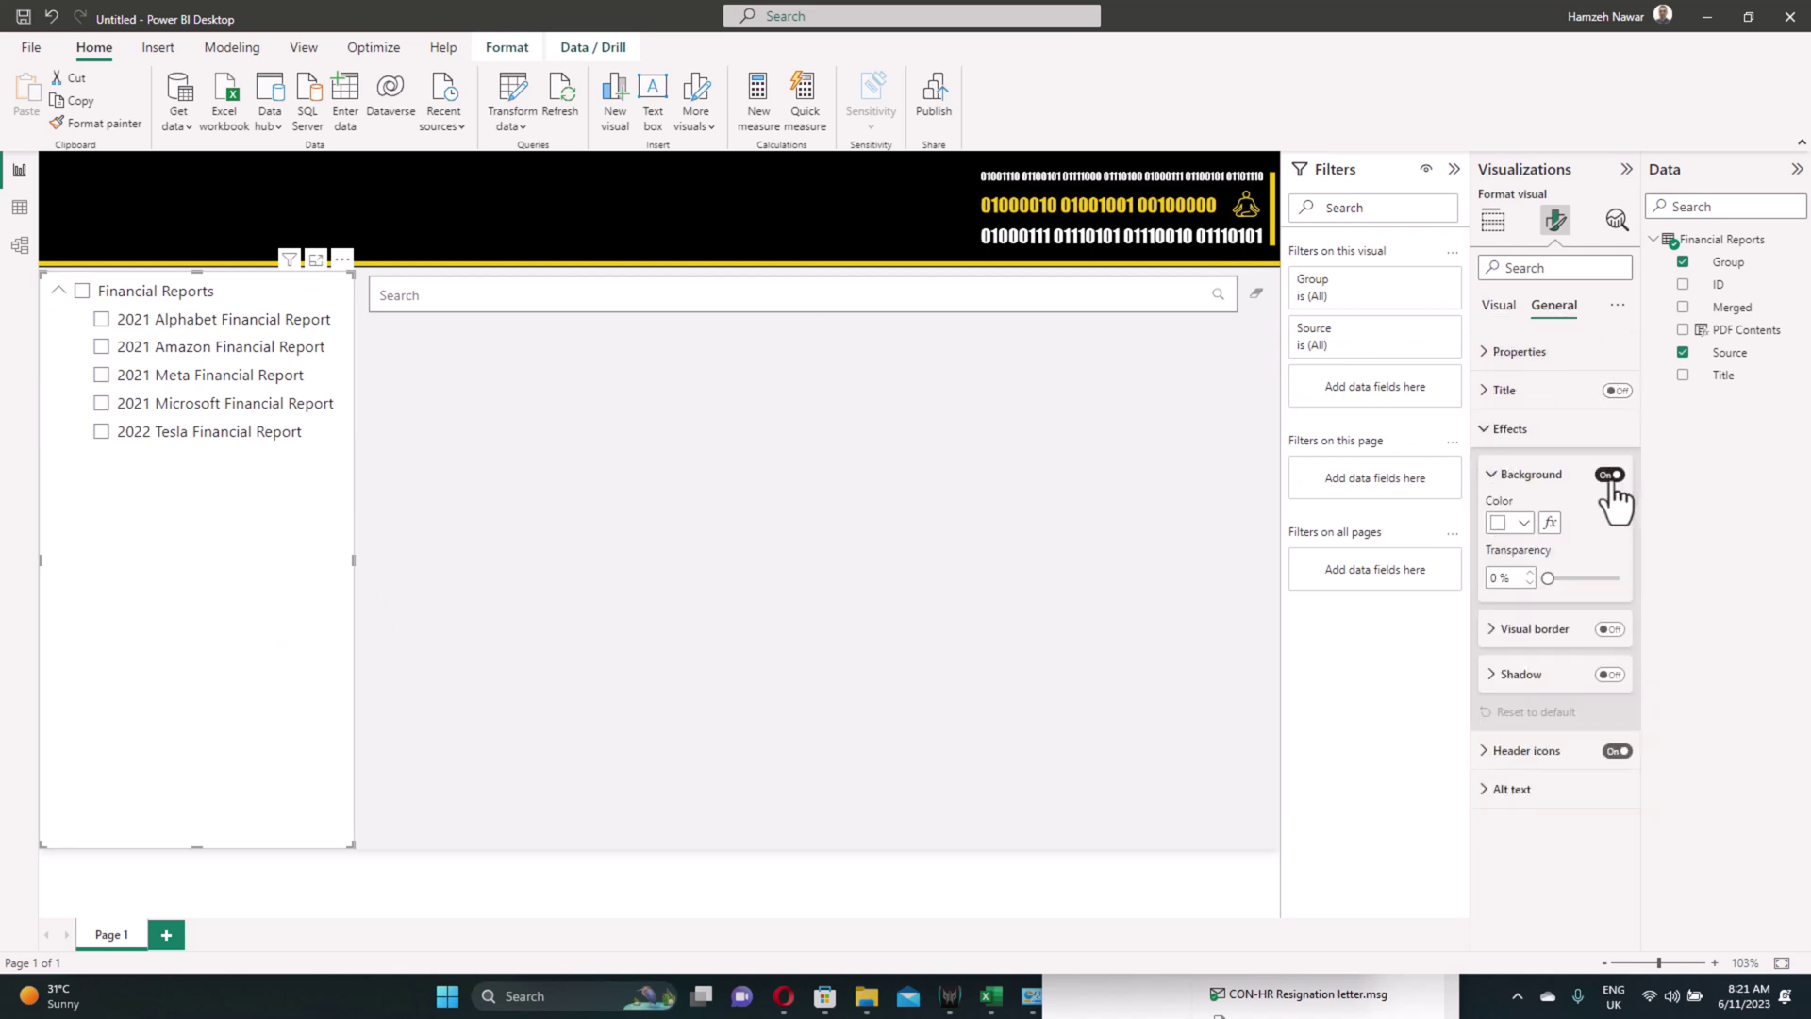
left_click(501, 541)
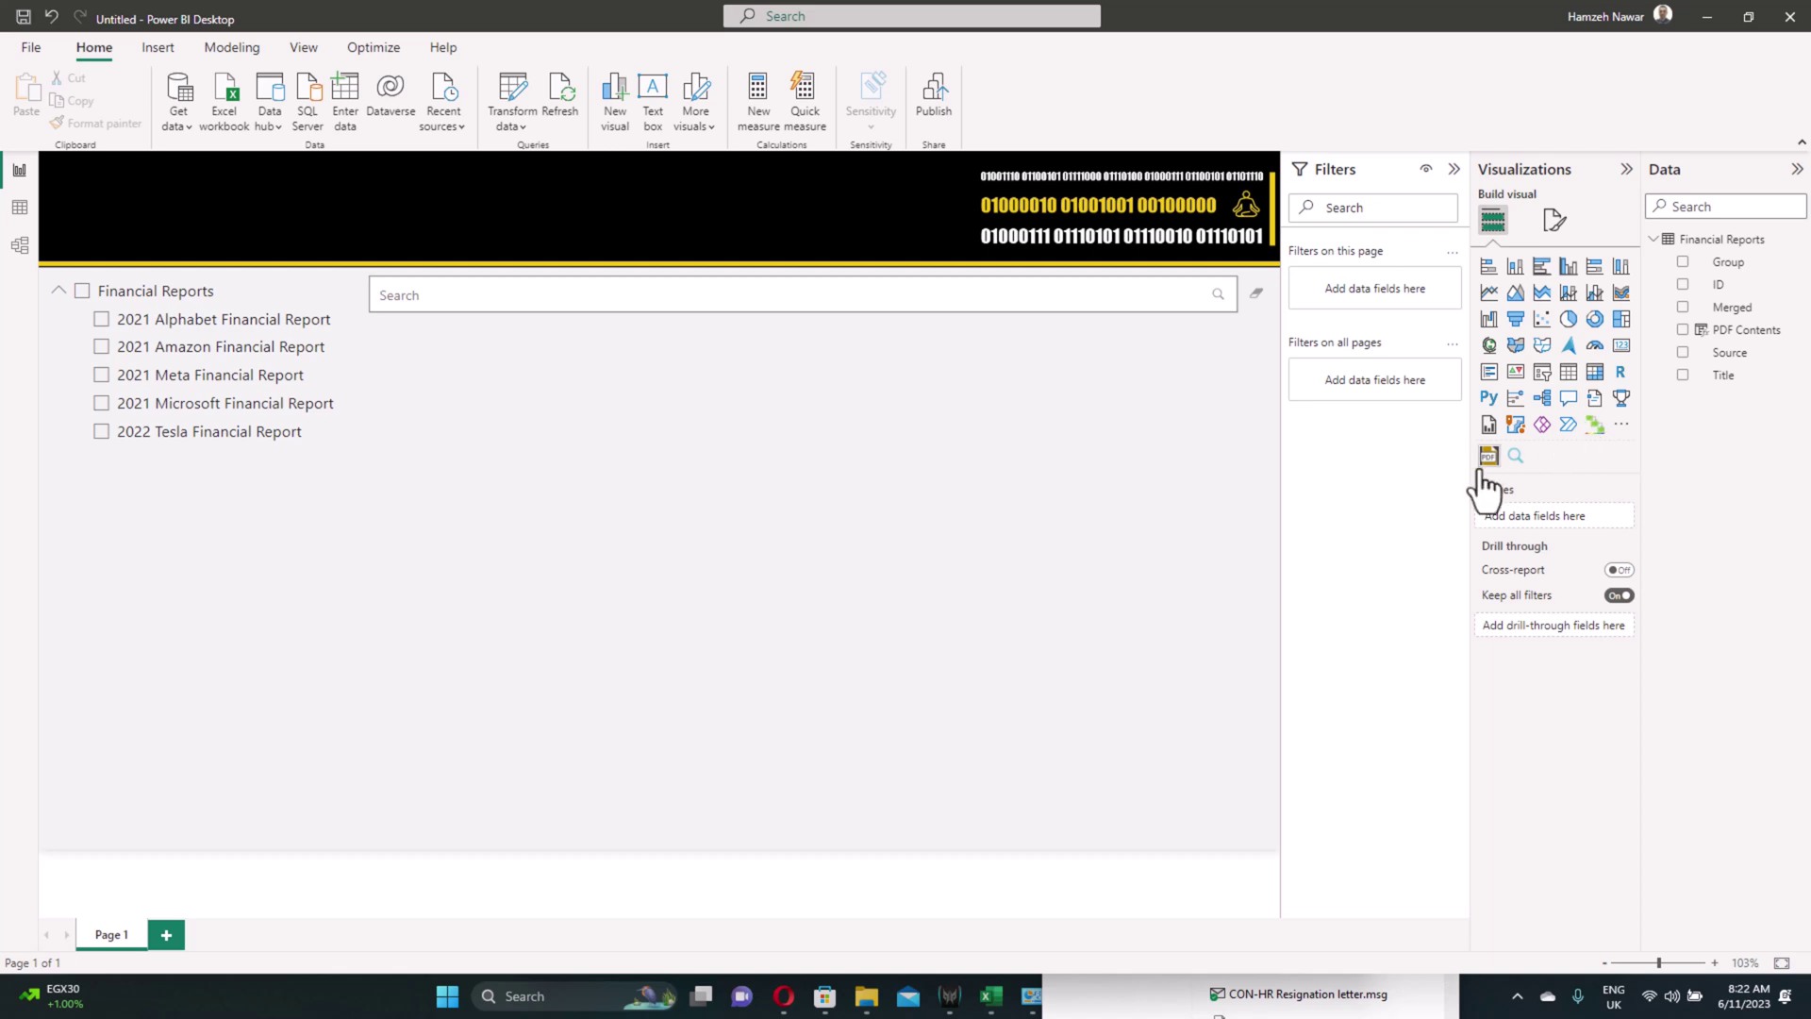
Step: Add a matrix below the search box with Title and Merged as rows, and expand all rows down one level
left_click(1594, 373)
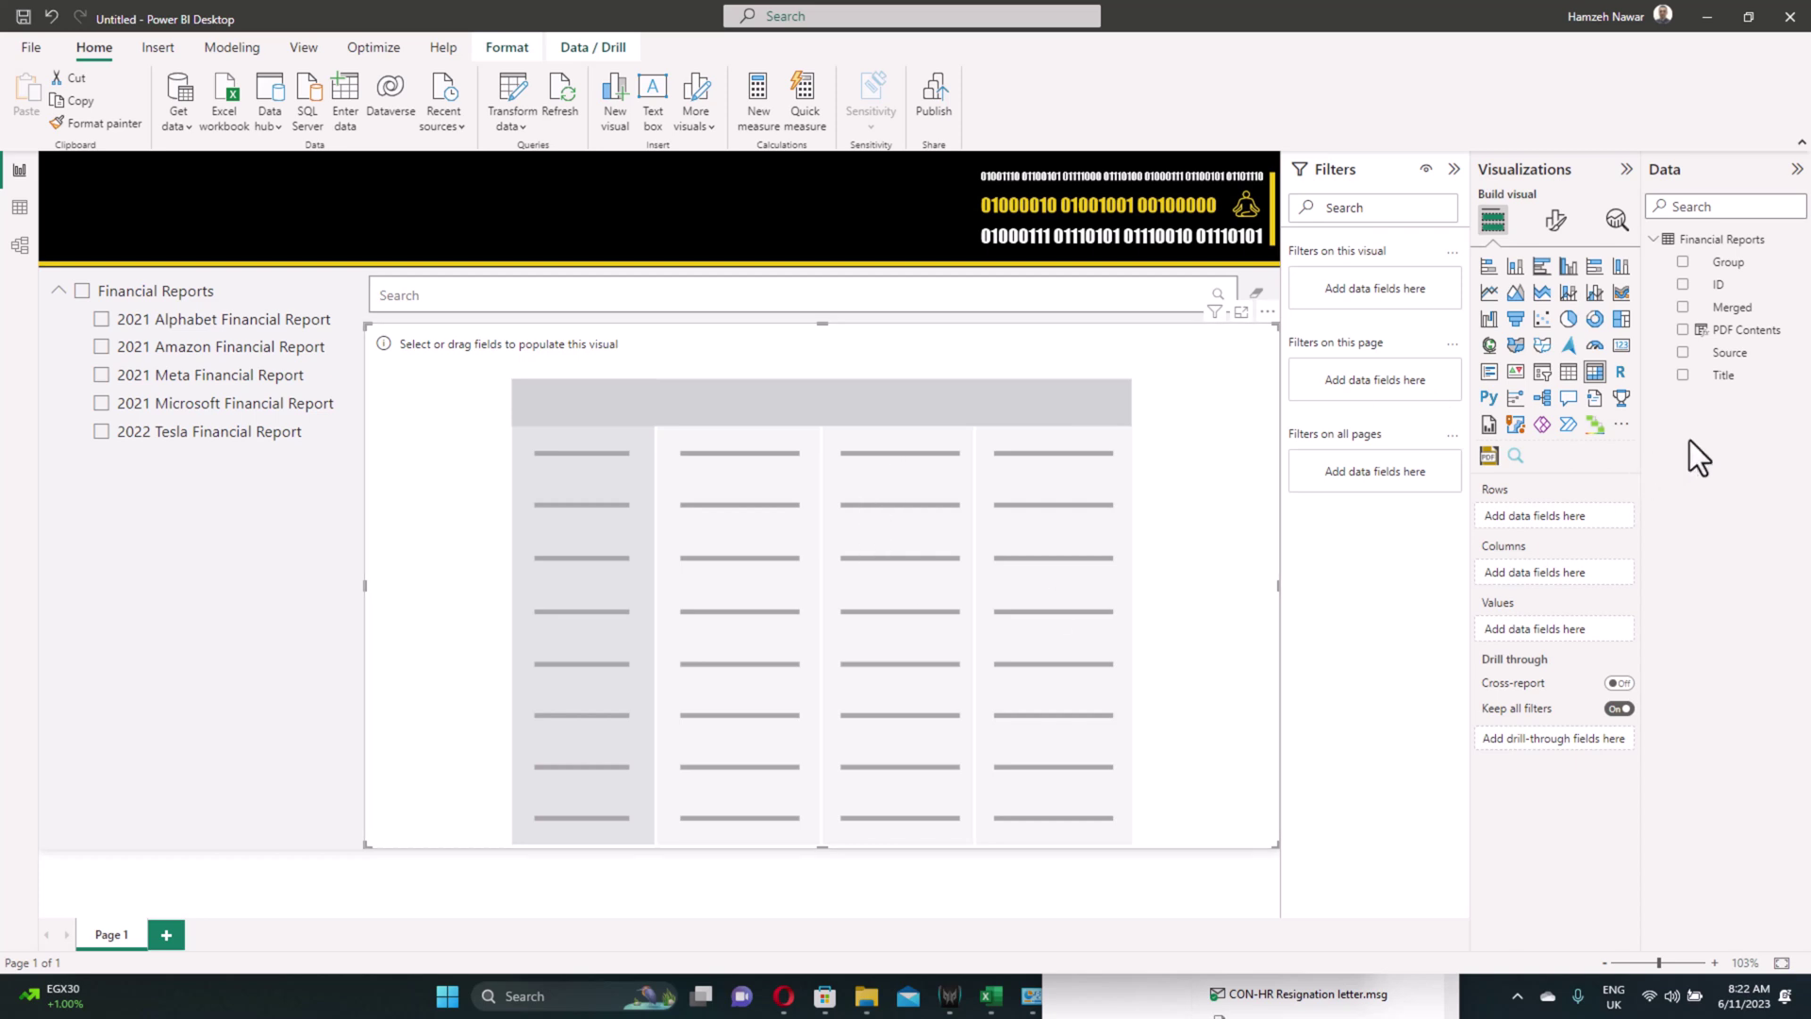
left_click(1683, 374)
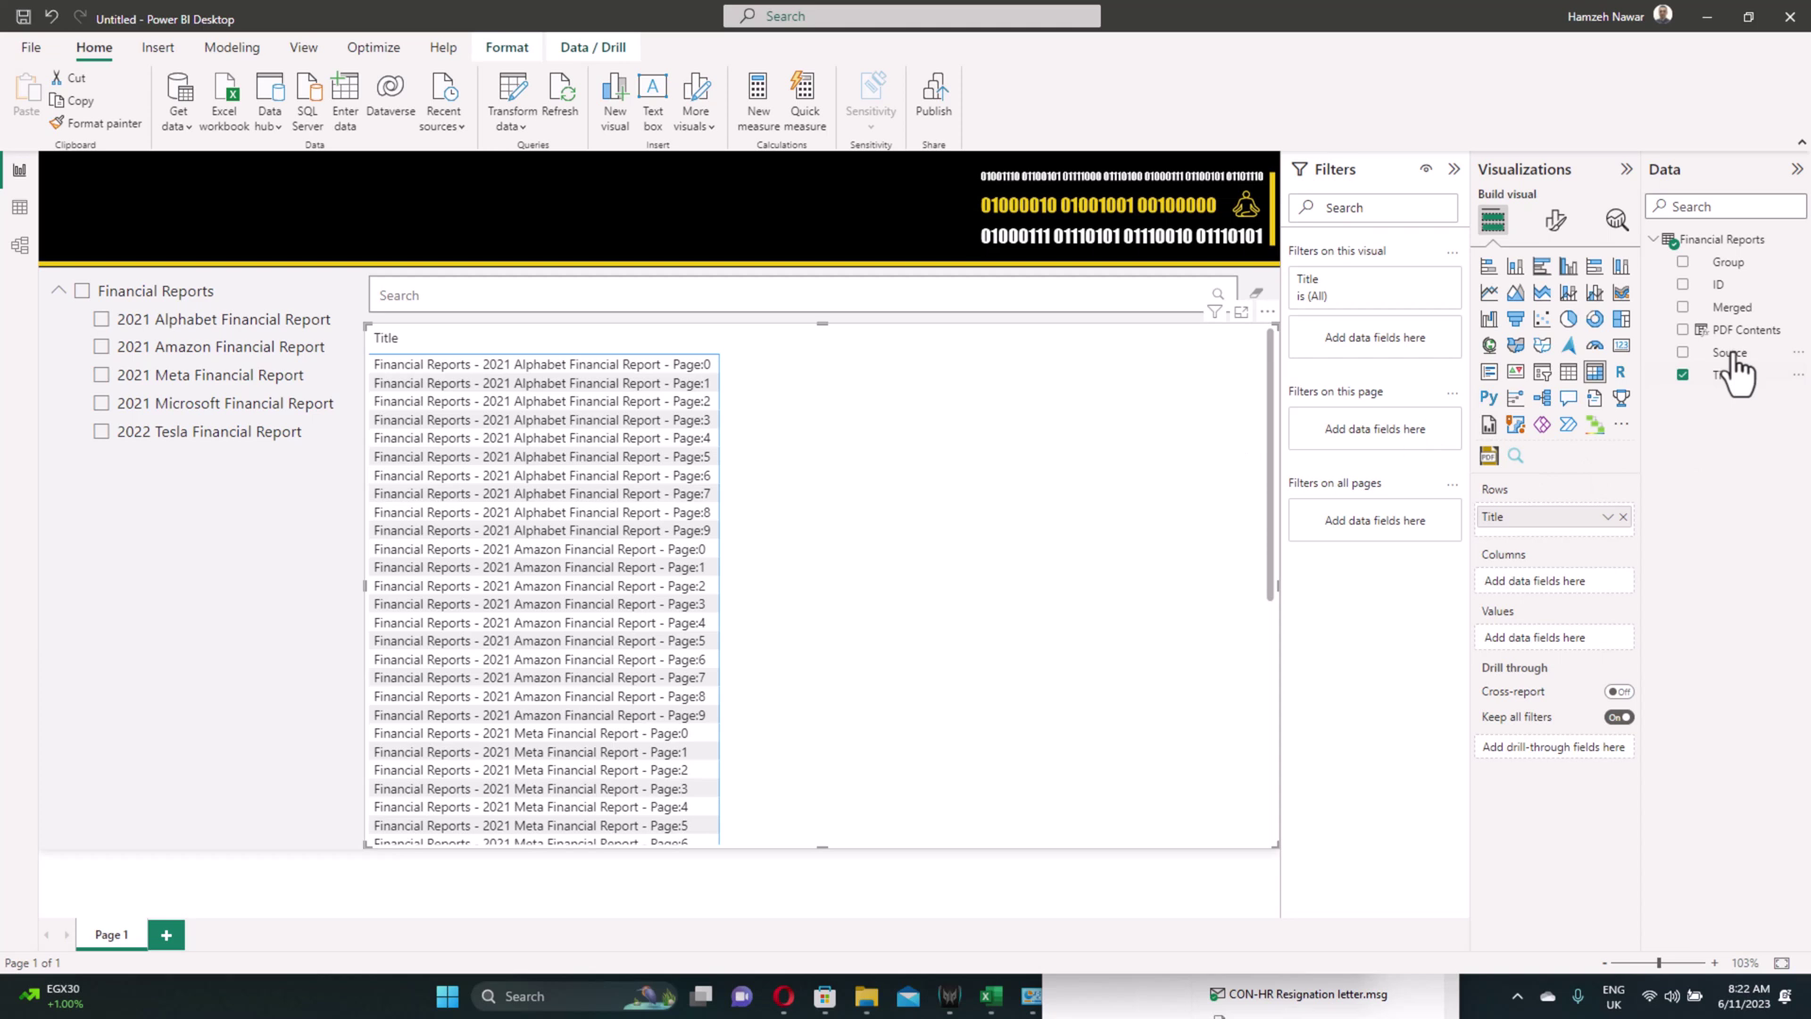
left_click(1684, 308)
left_click_drag(1517, 583, 1515, 538)
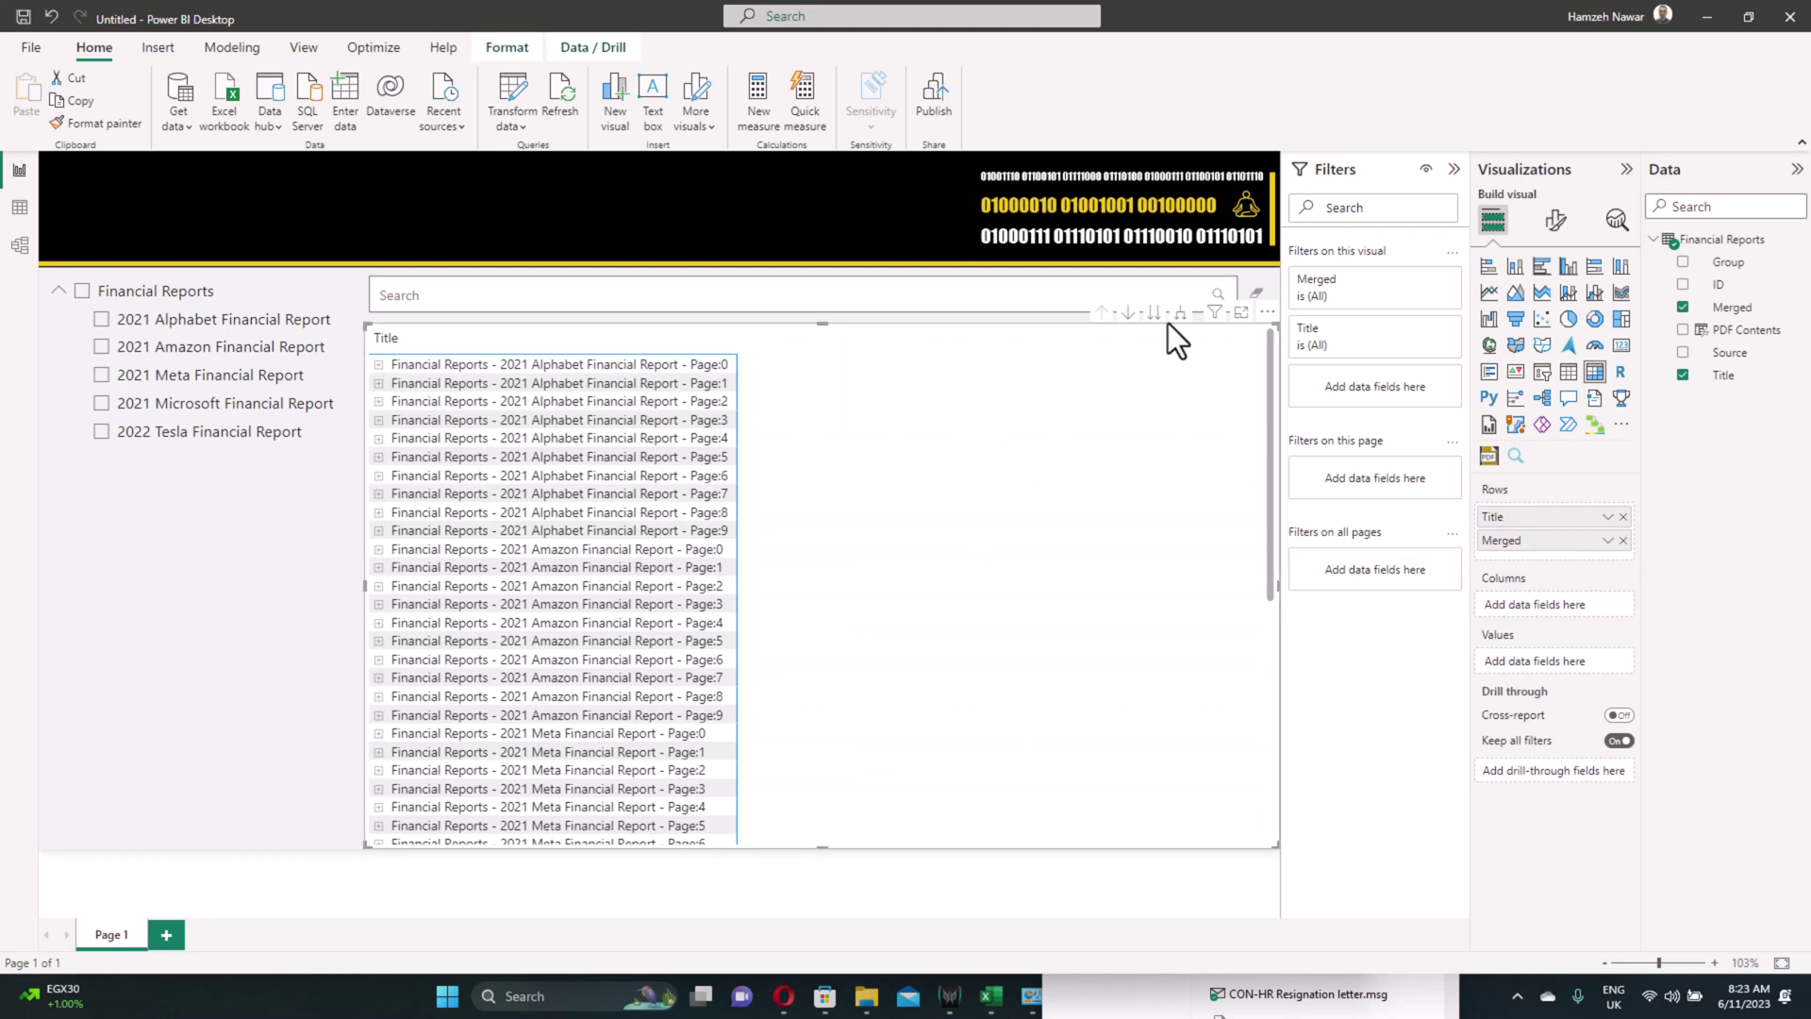
left_click(1180, 313)
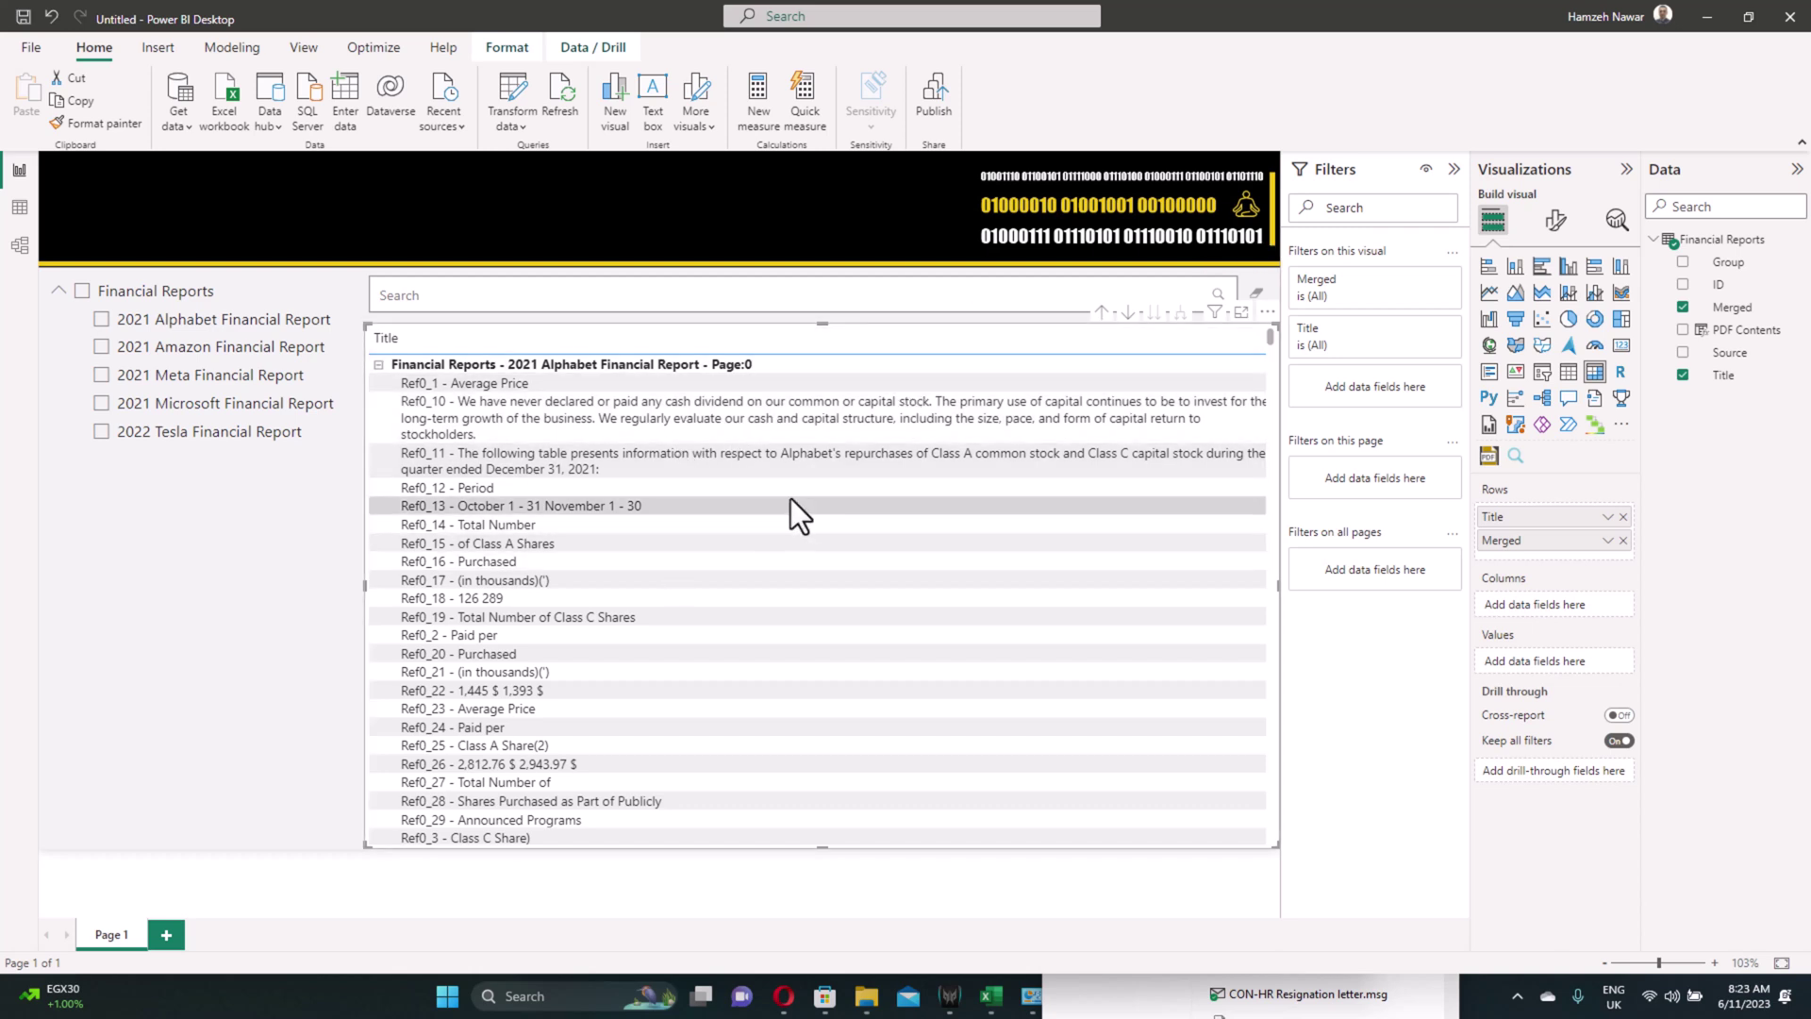
Step: Rename the first page as Search and add a second page named PDF Viewer
left_click(166, 932)
double_click(176, 934)
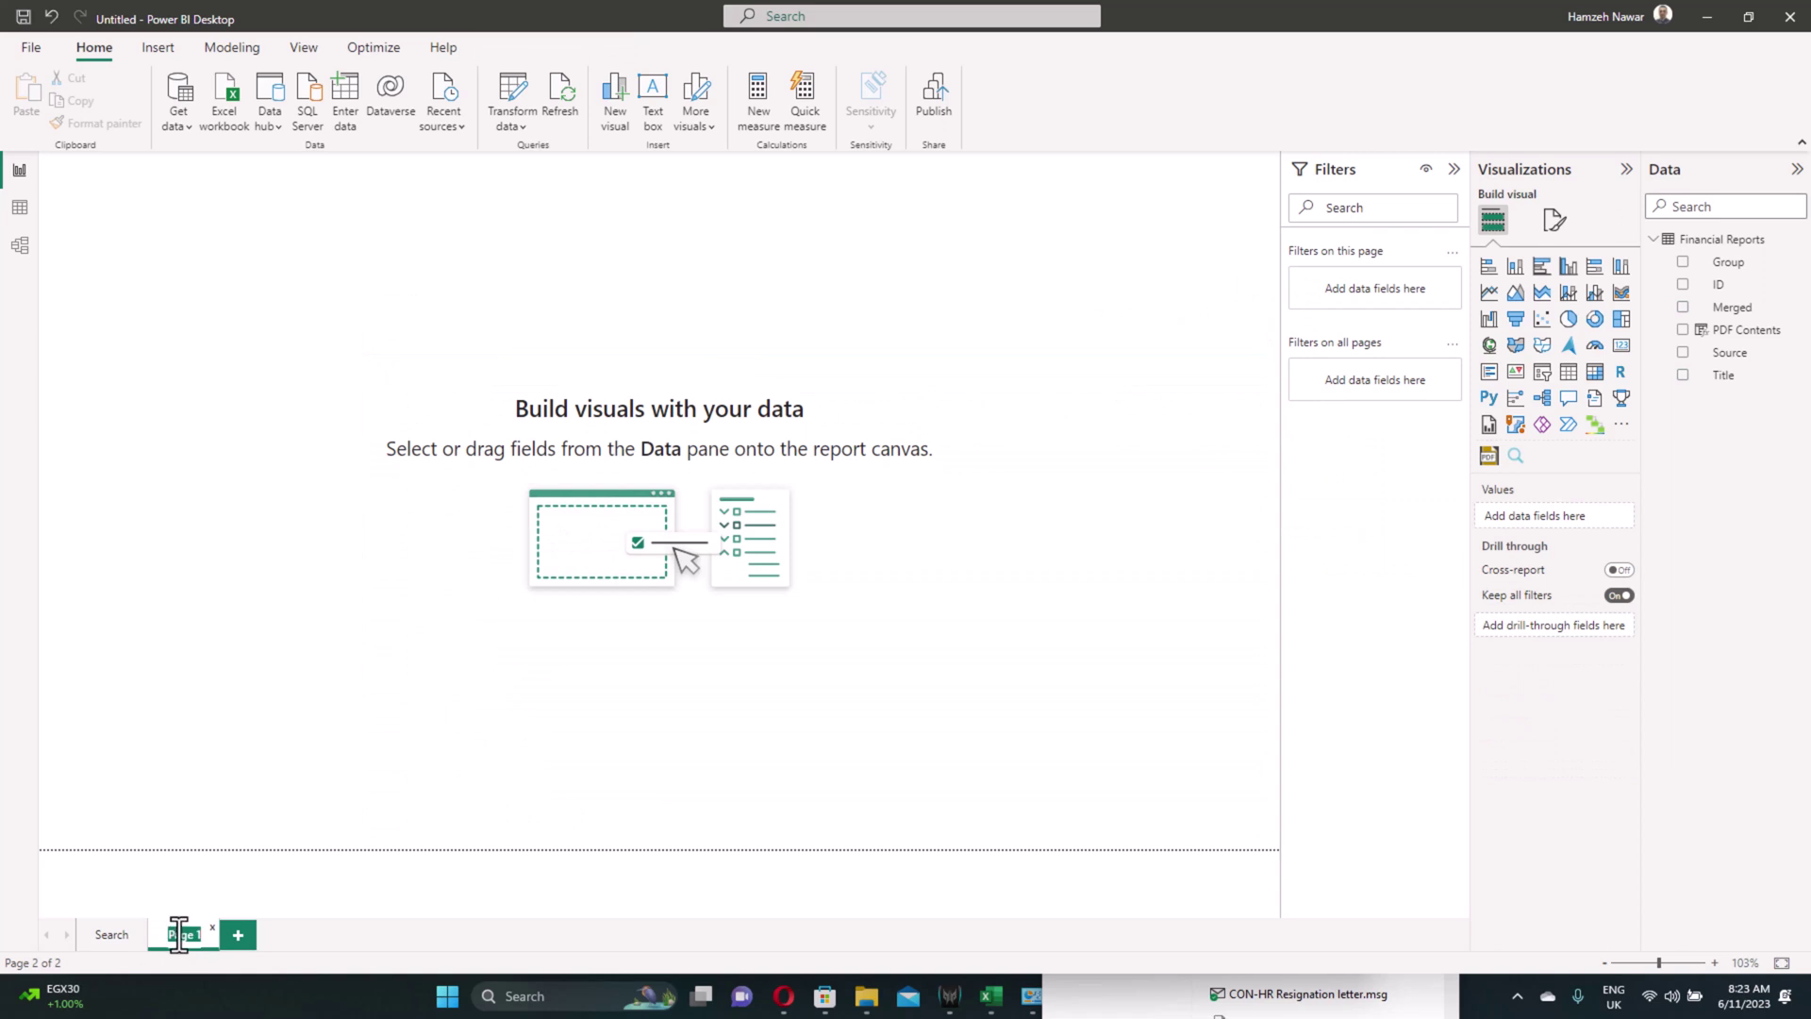
type("PDF Vi")
type("ewer")
key("Return")
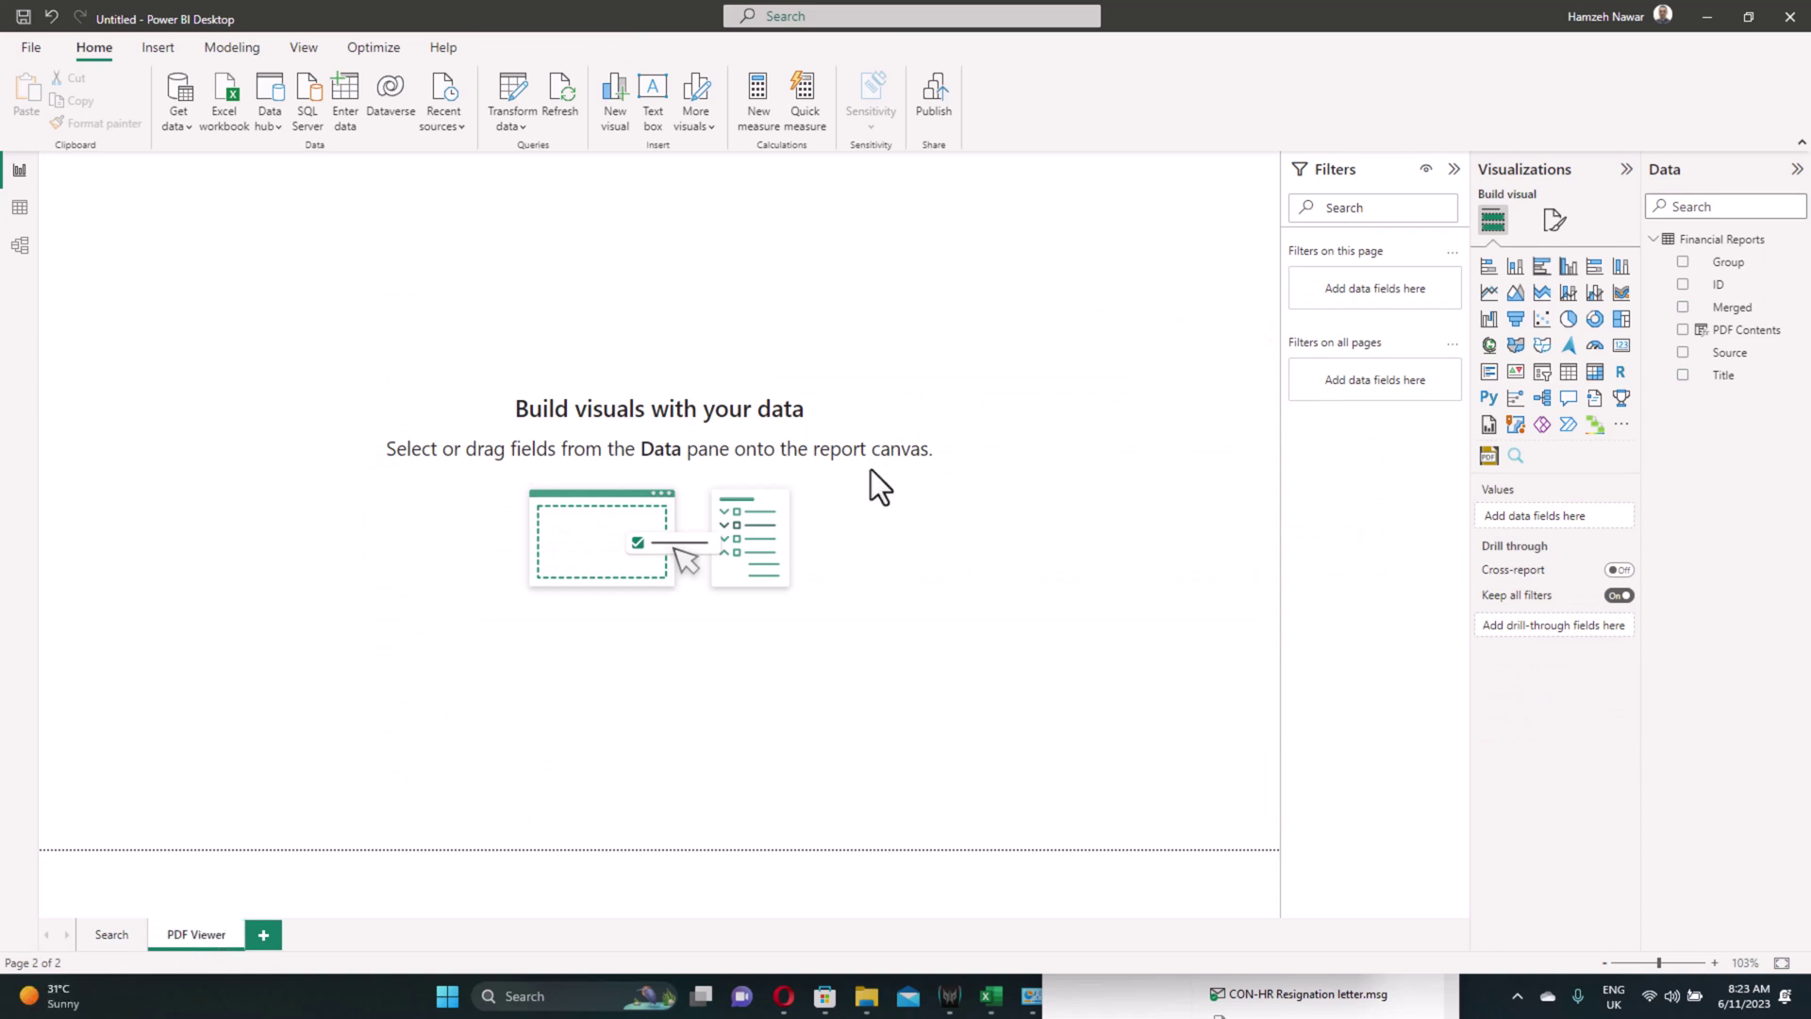
Step: Add a Pdf Viewer visual with the PDF Contents field to the new page, centred and extended to the page's full height
left_click(1489, 457)
left_click_drag(139, 255, 327, 251)
left_click_drag(500, 421, 531, 488)
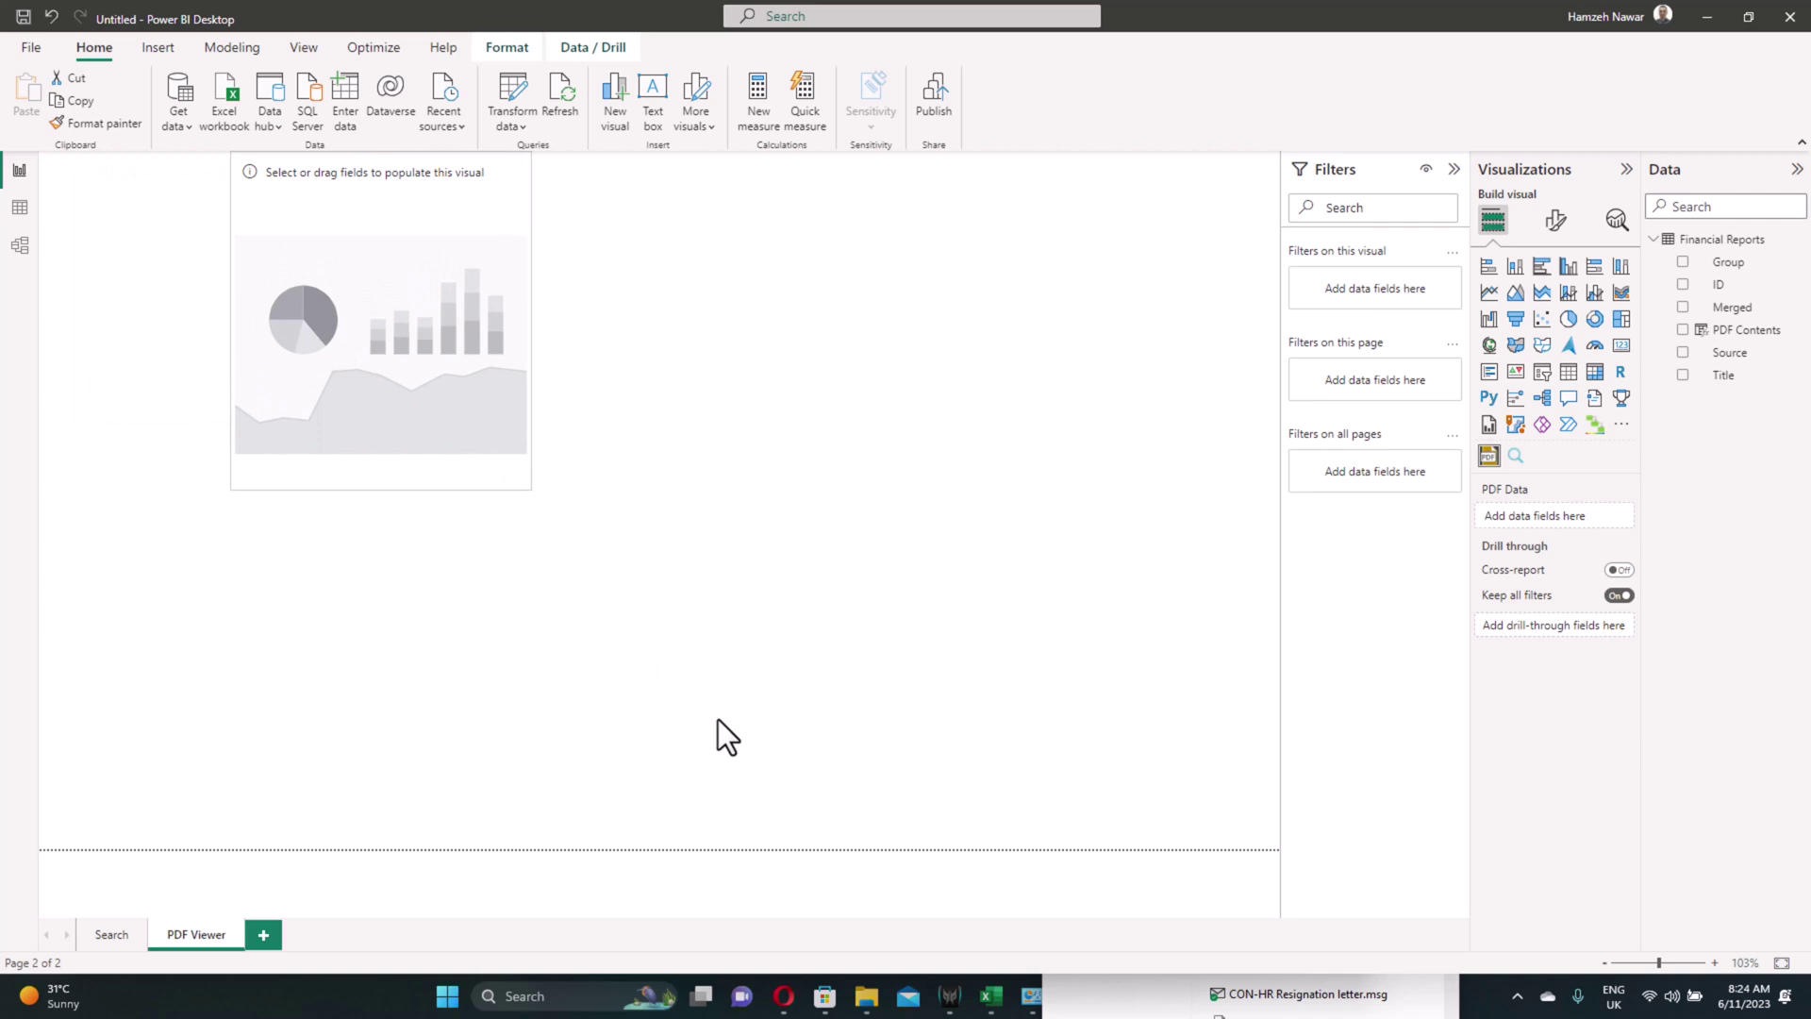
left_click_drag(717, 719, 1088, 874)
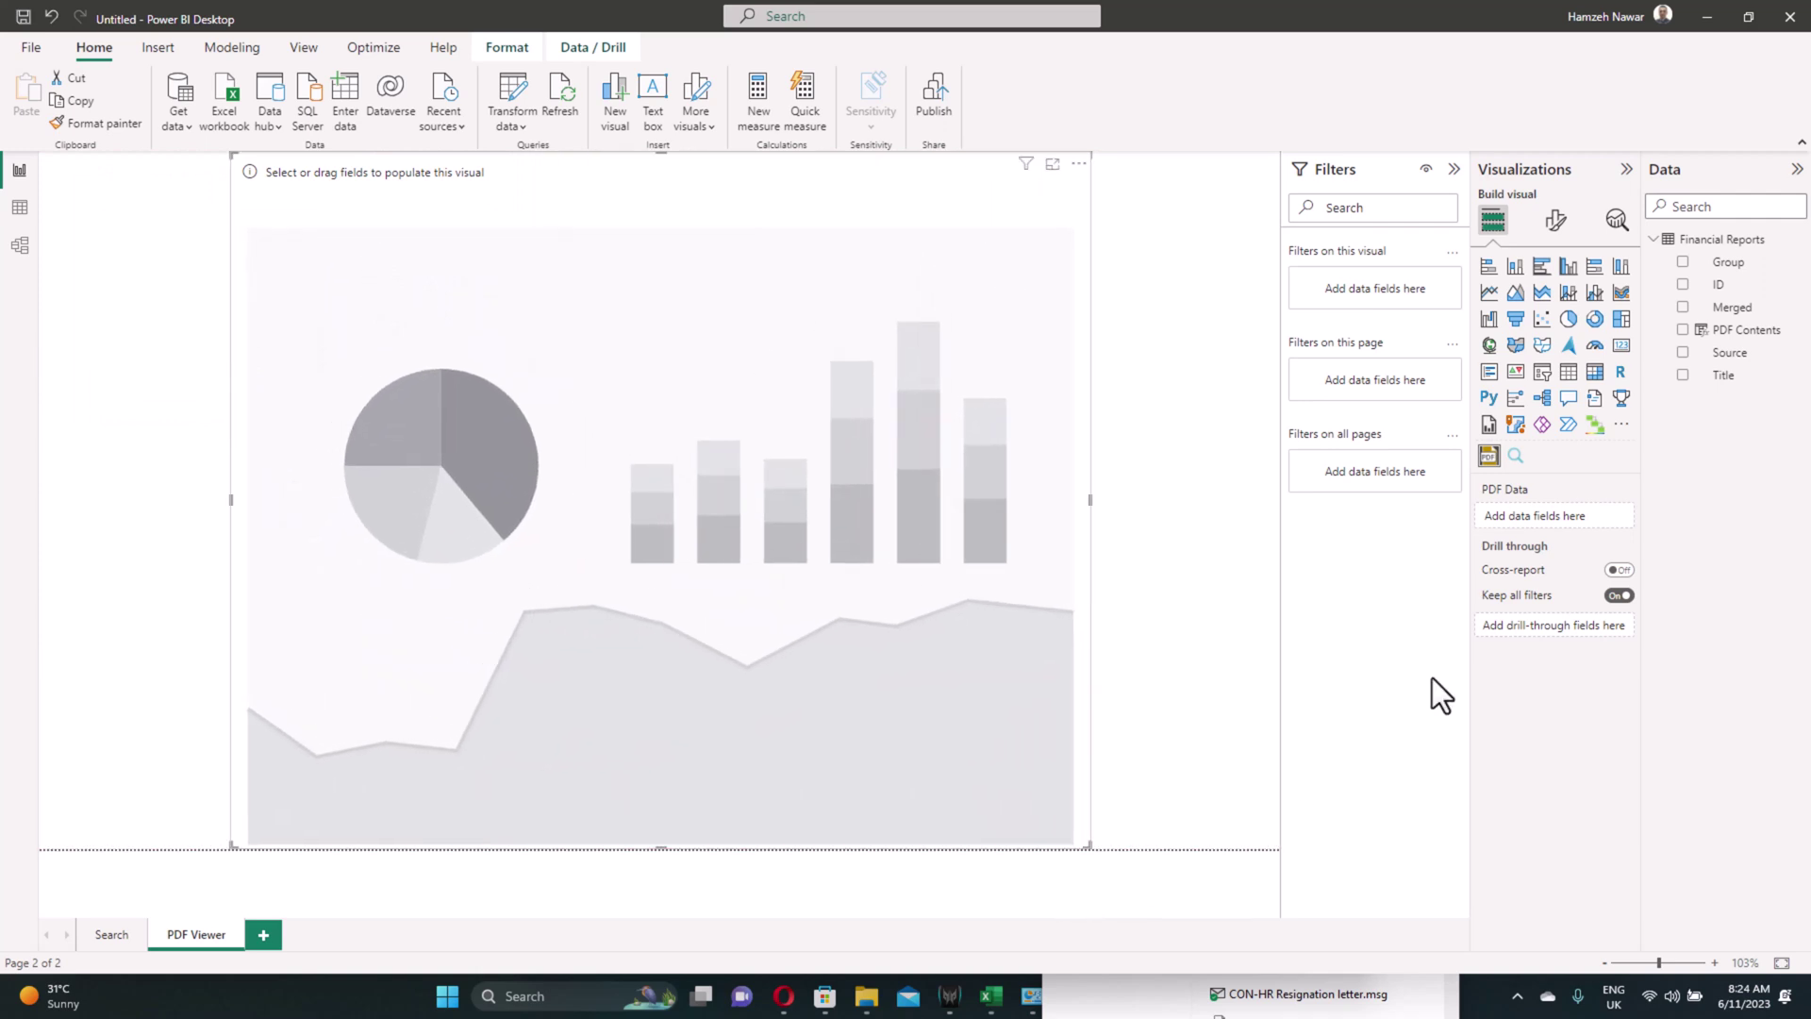
left_click(1683, 329)
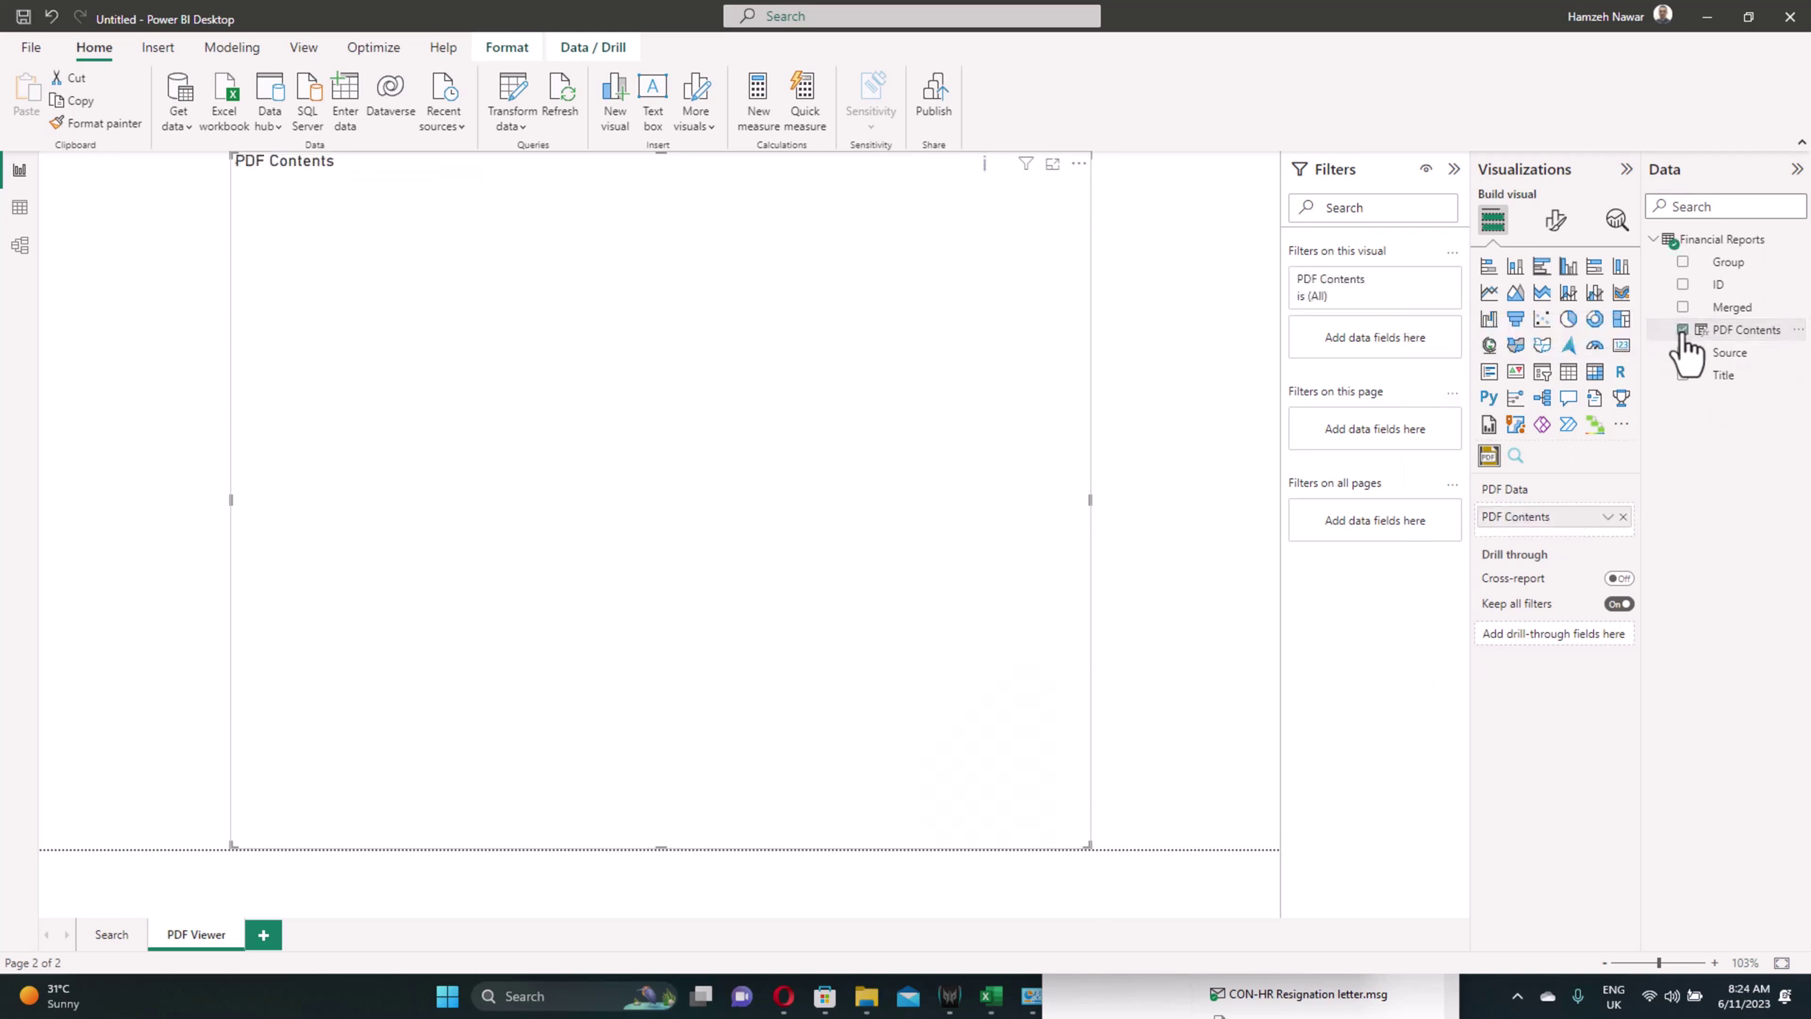
left_click(1179, 387)
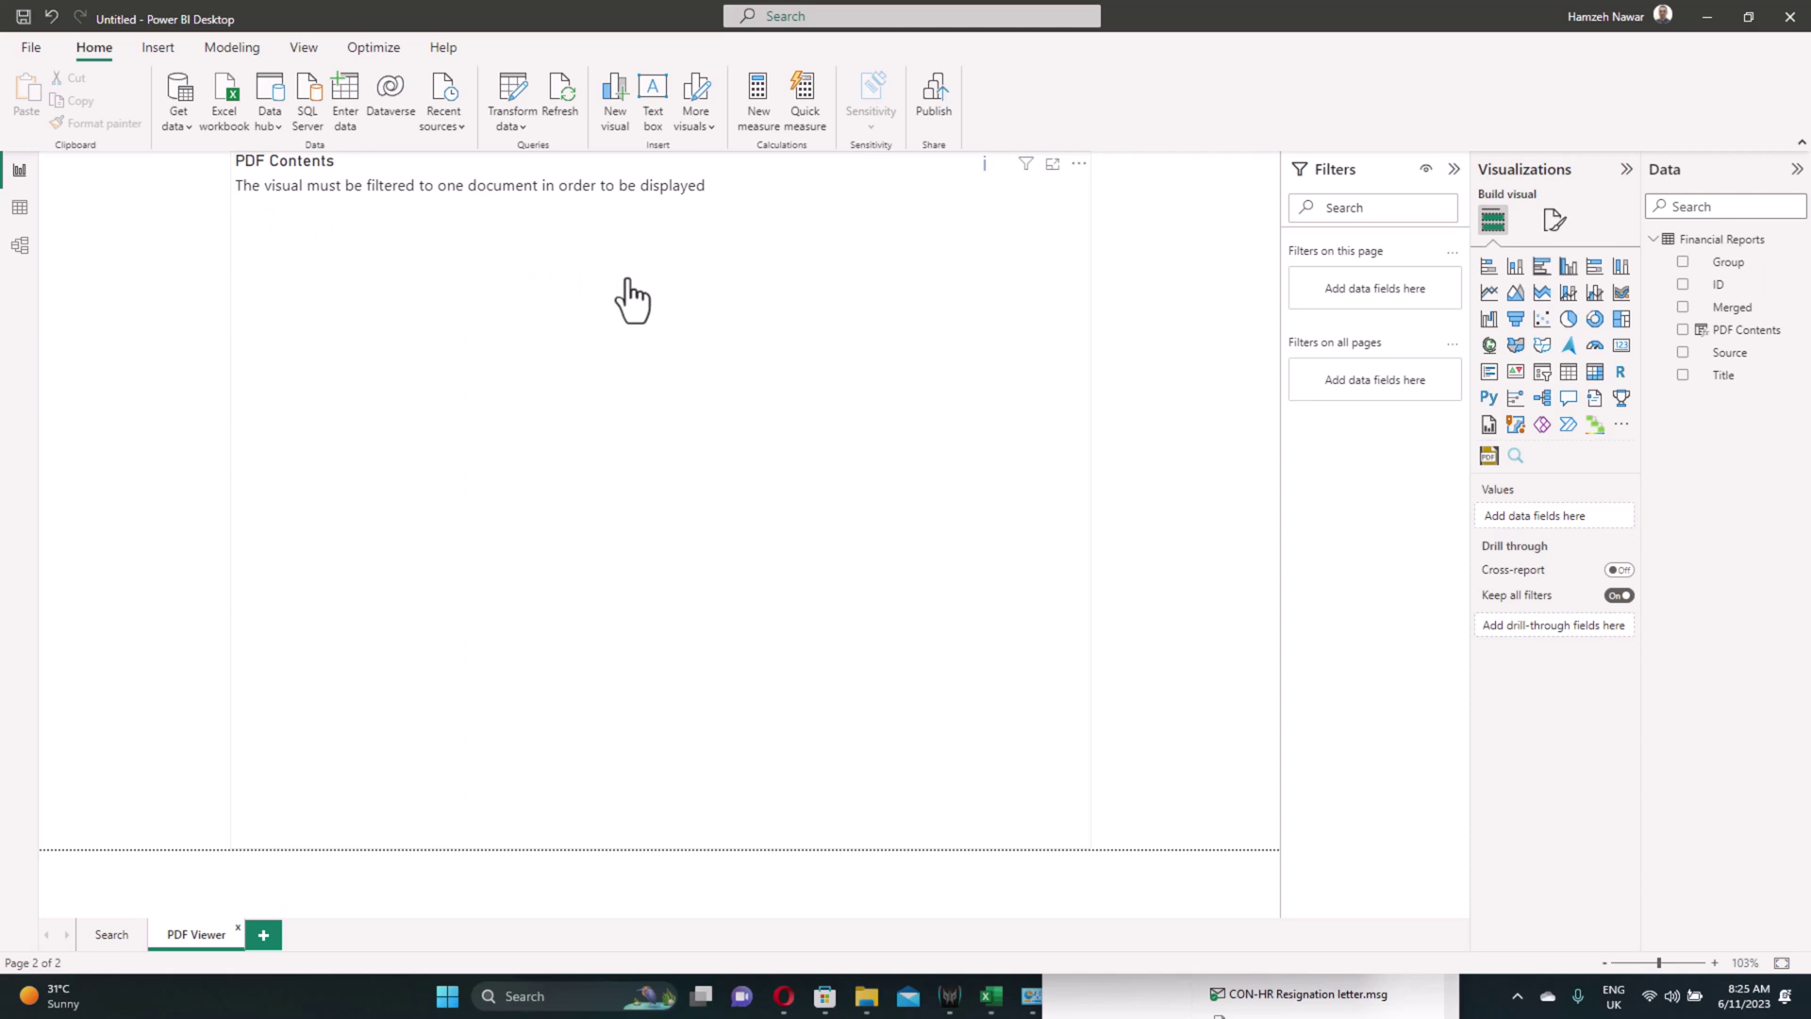
Step: Add Title and Merged as drill-through fields of the PDF Viewer page
left_click(687, 422)
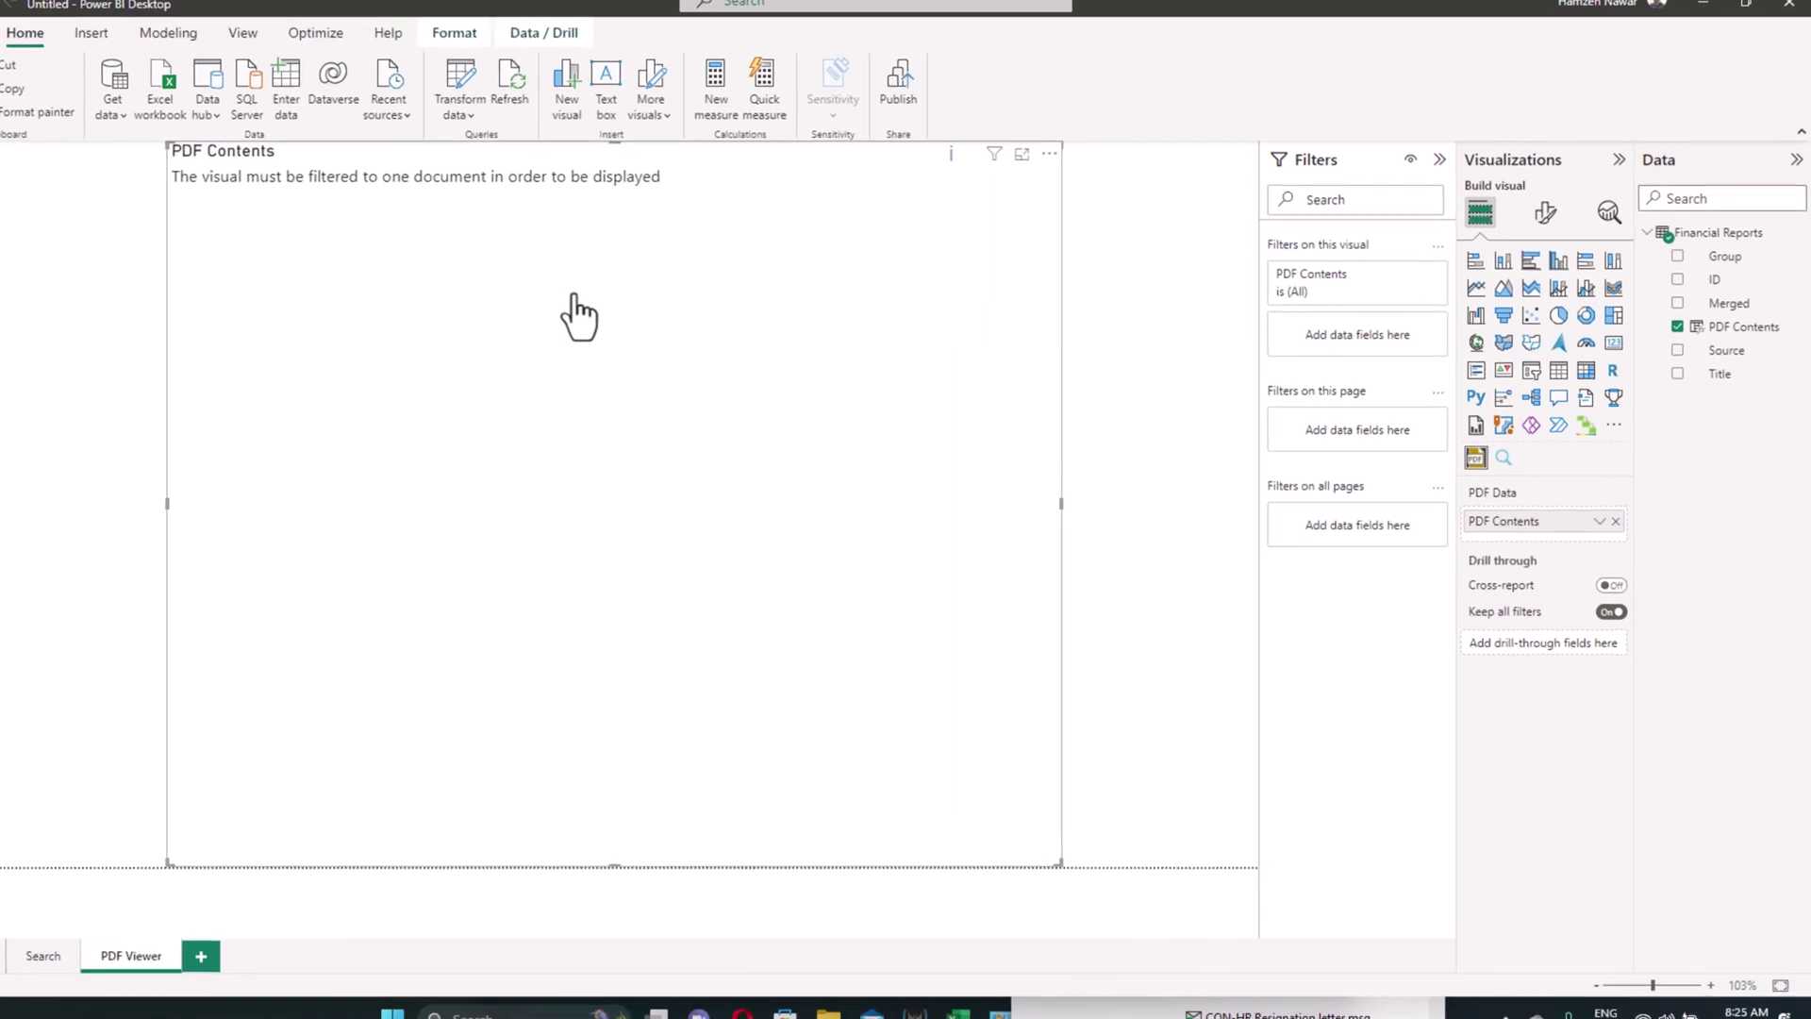
left_click(1179, 509)
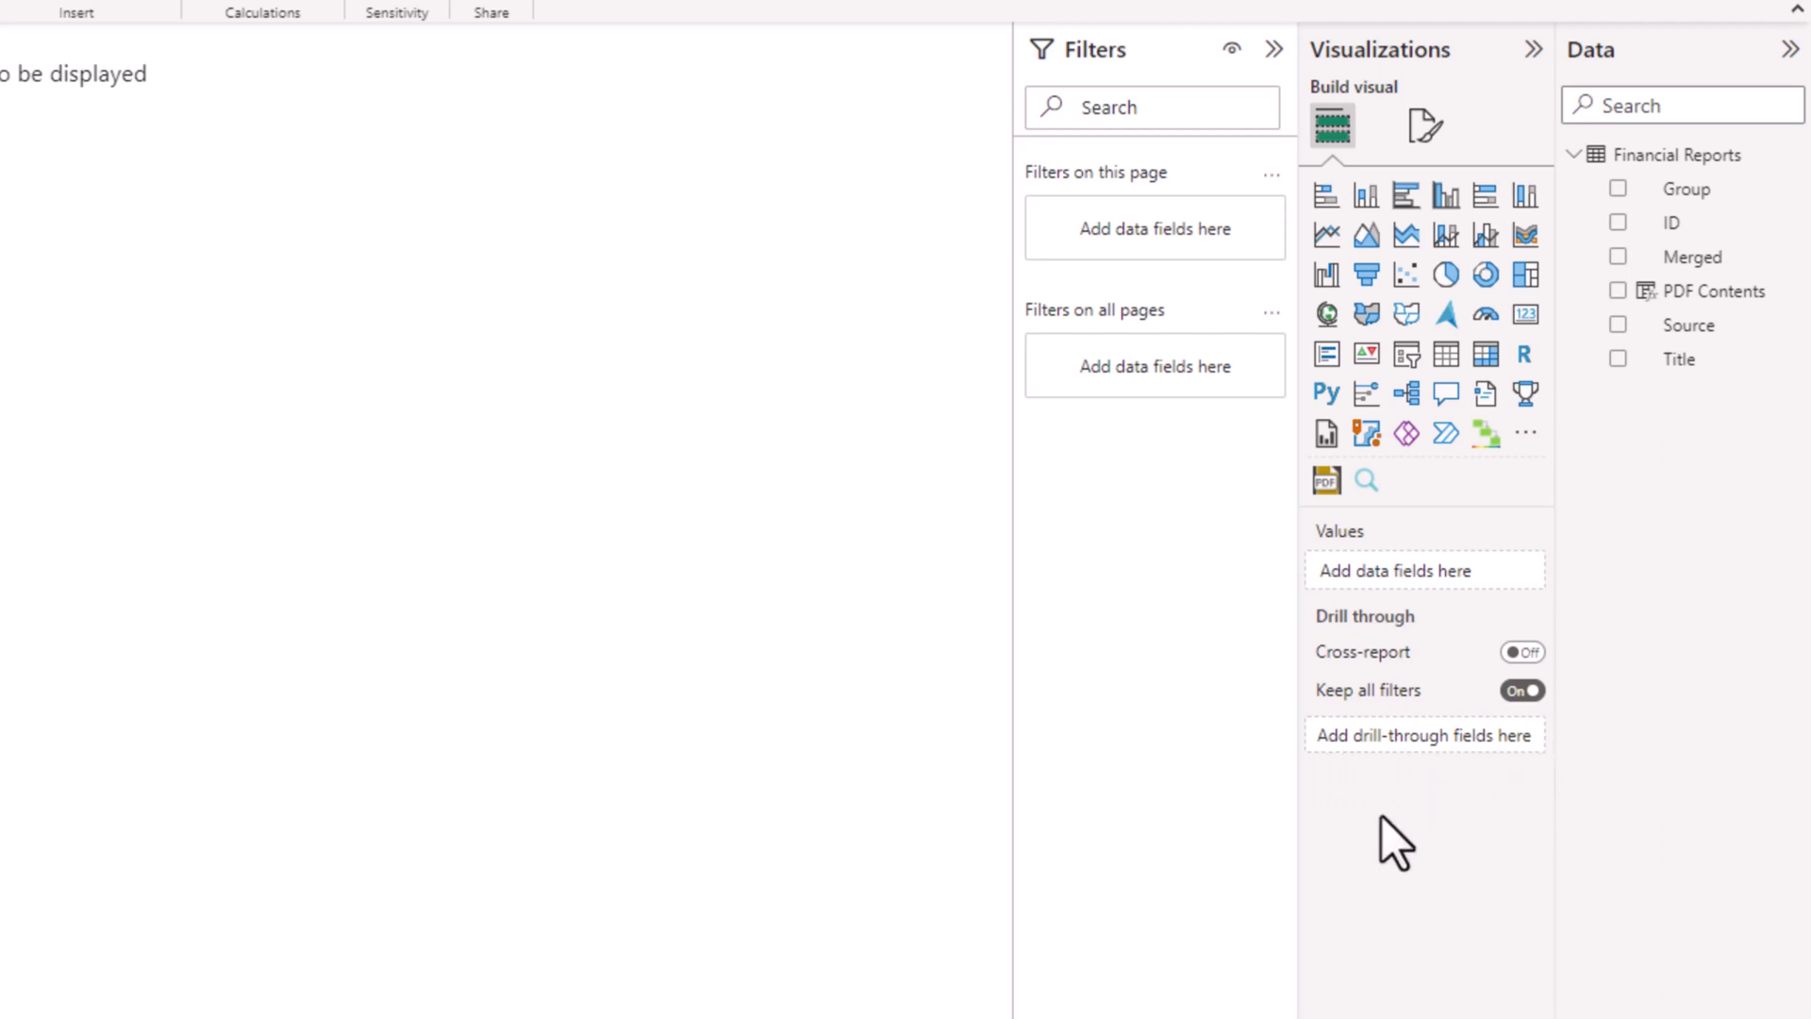
left_click_drag(1675, 368, 1431, 755)
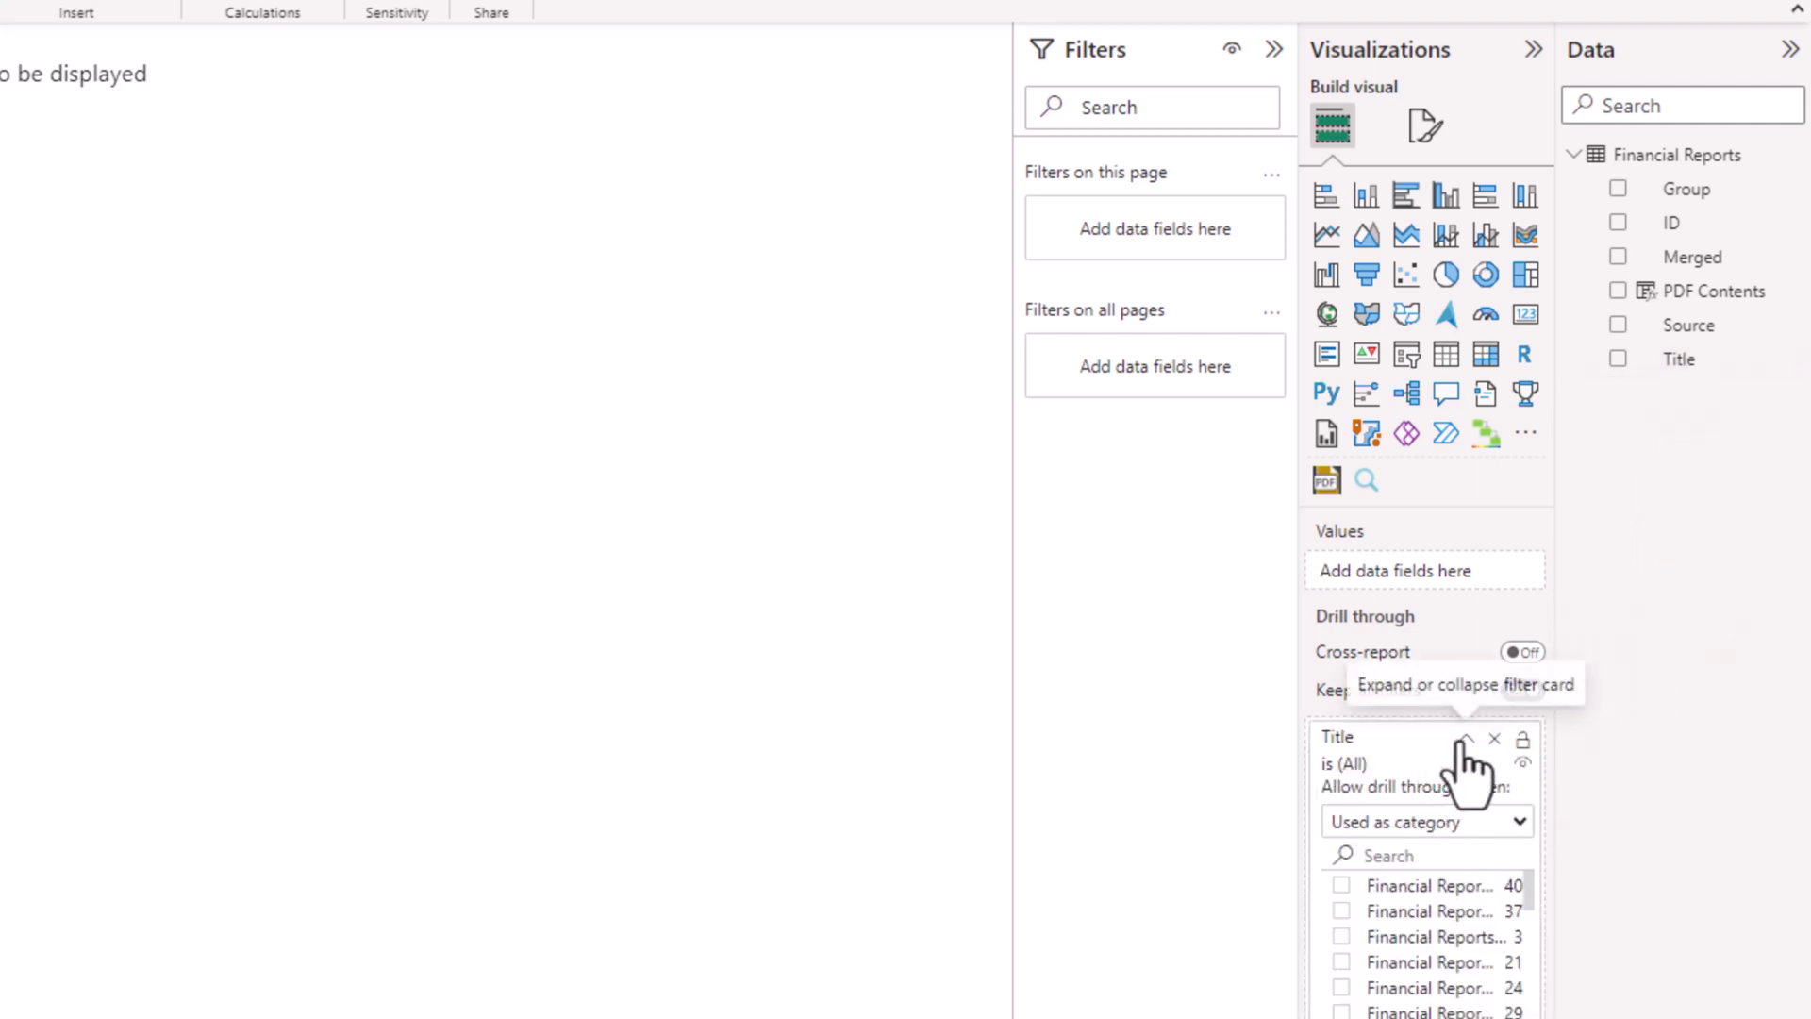
left_click(1465, 740)
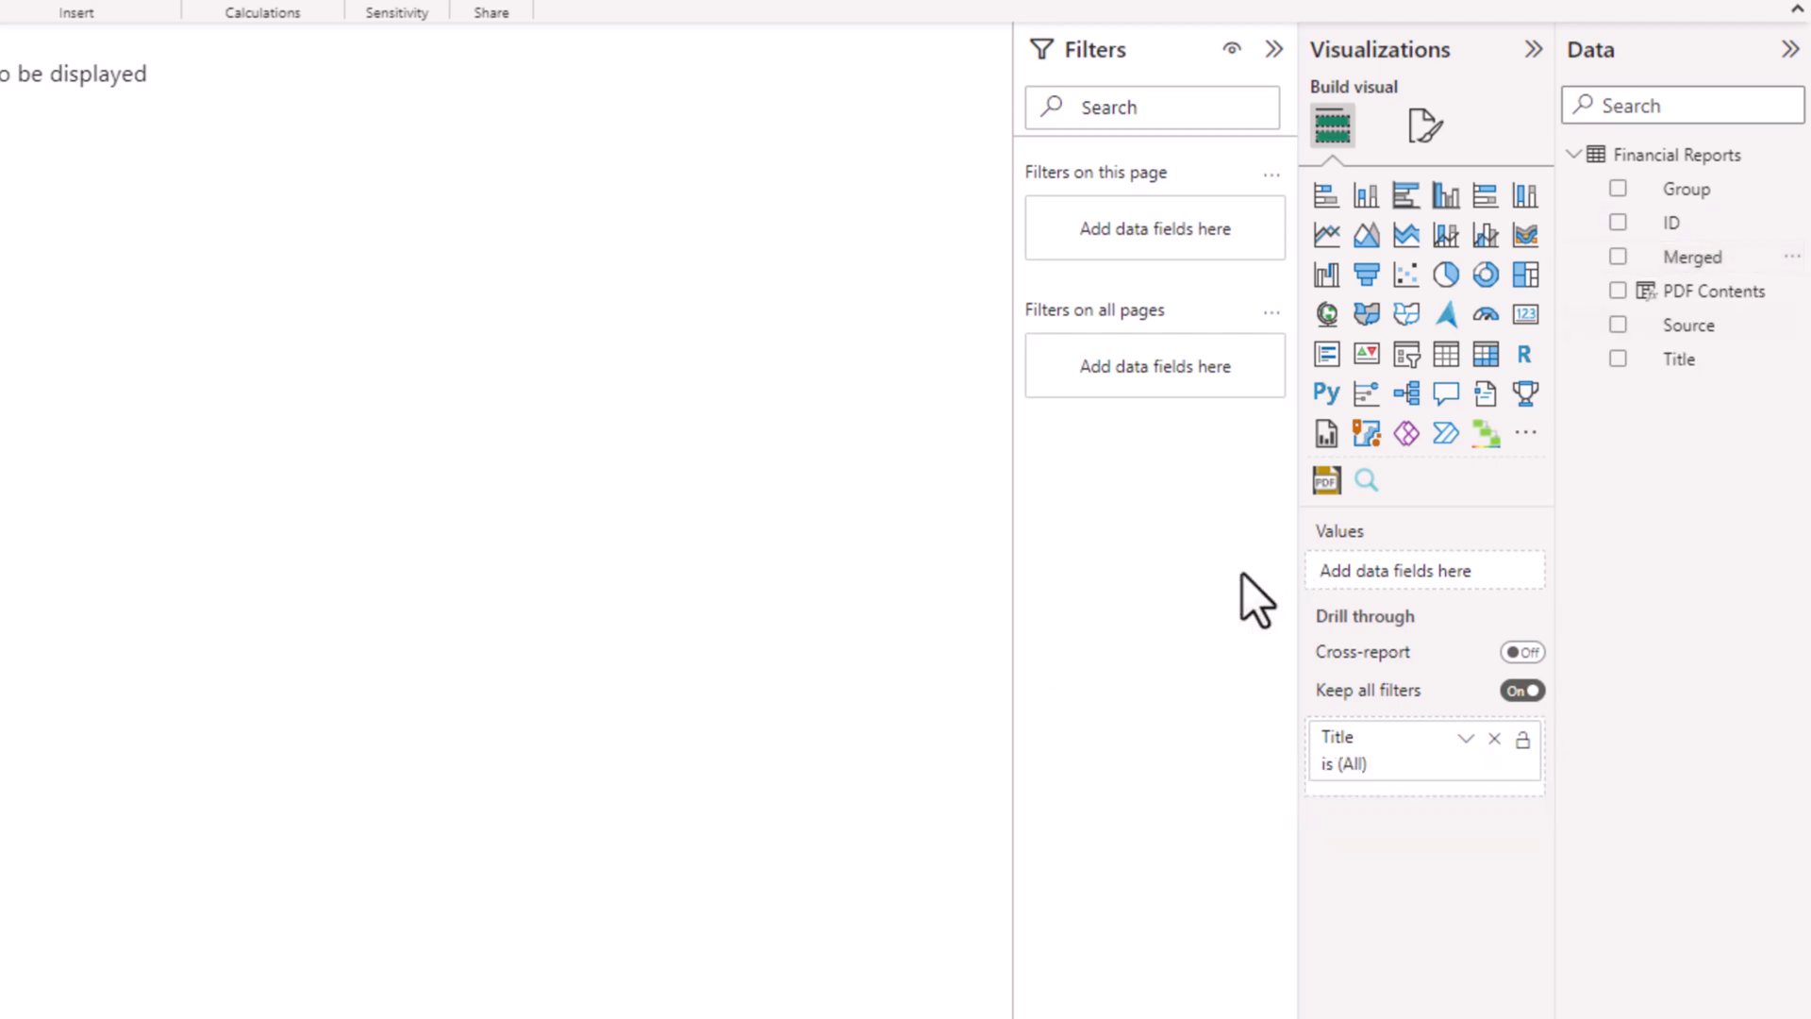
left_click_drag(1710, 269, 1457, 811)
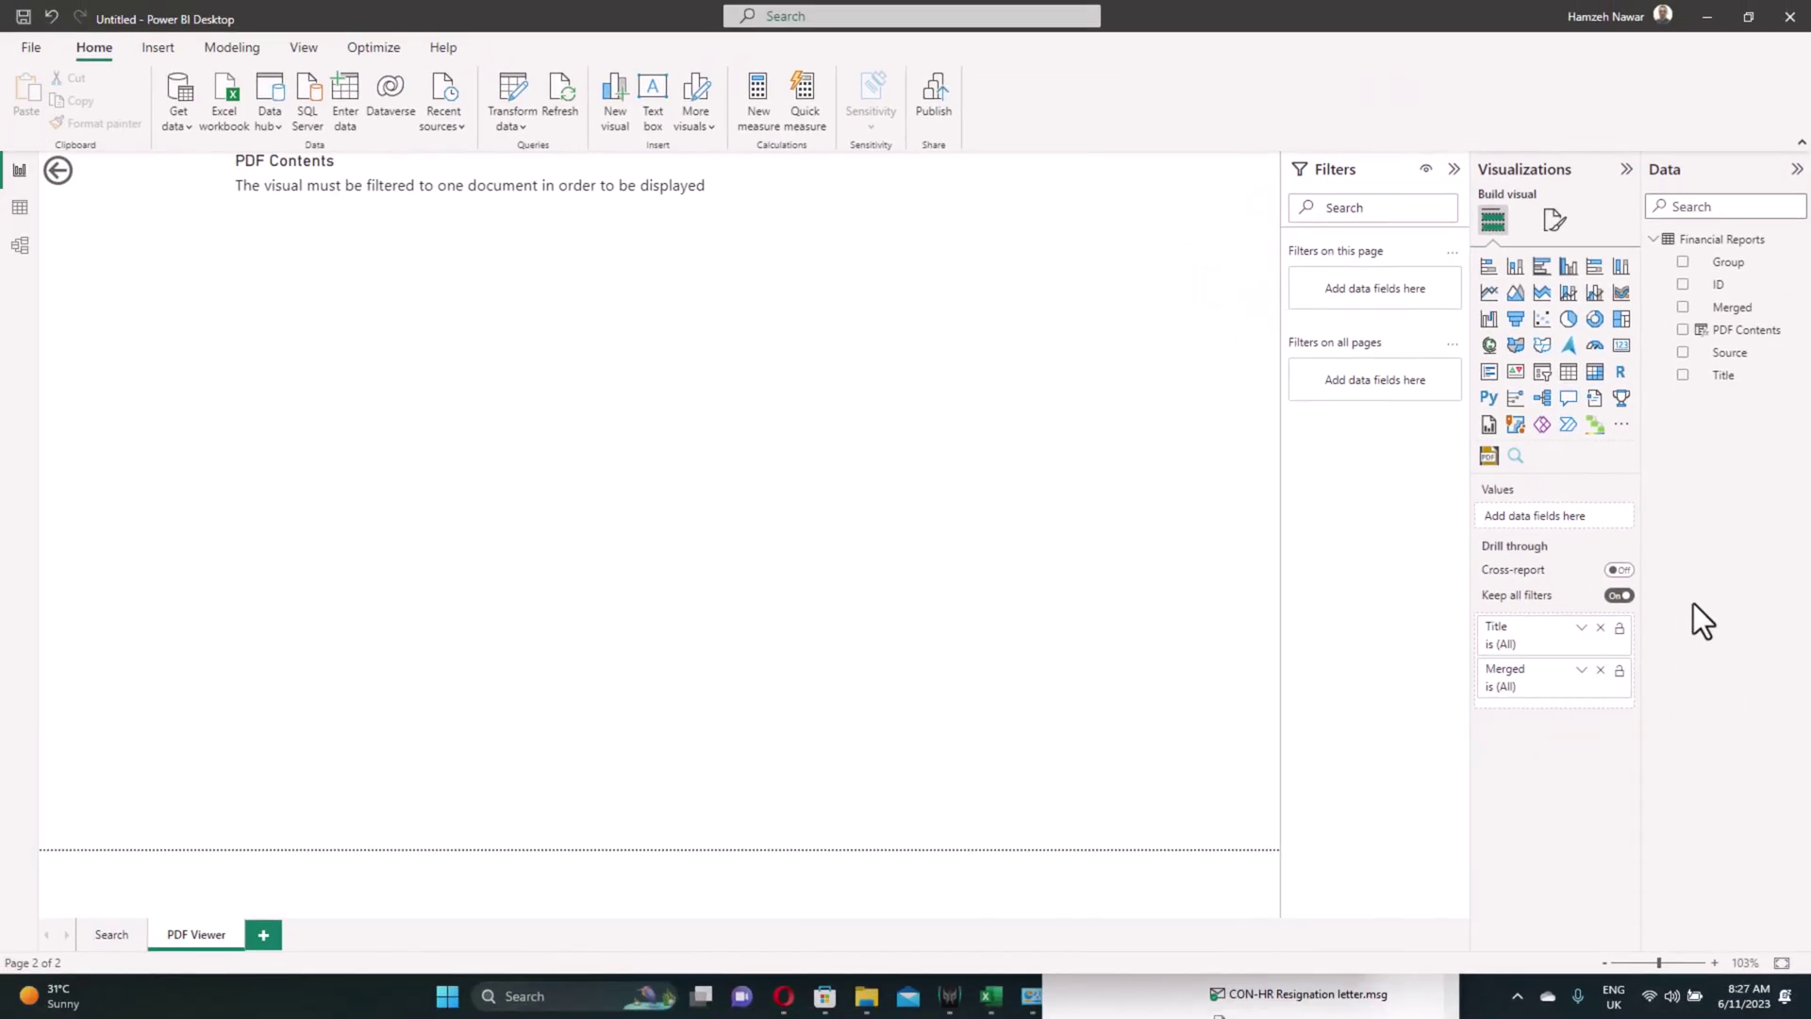
Step: Check the drill-through option of a matrix row on the Search page for the PDF Viewer target
left_click(110, 945)
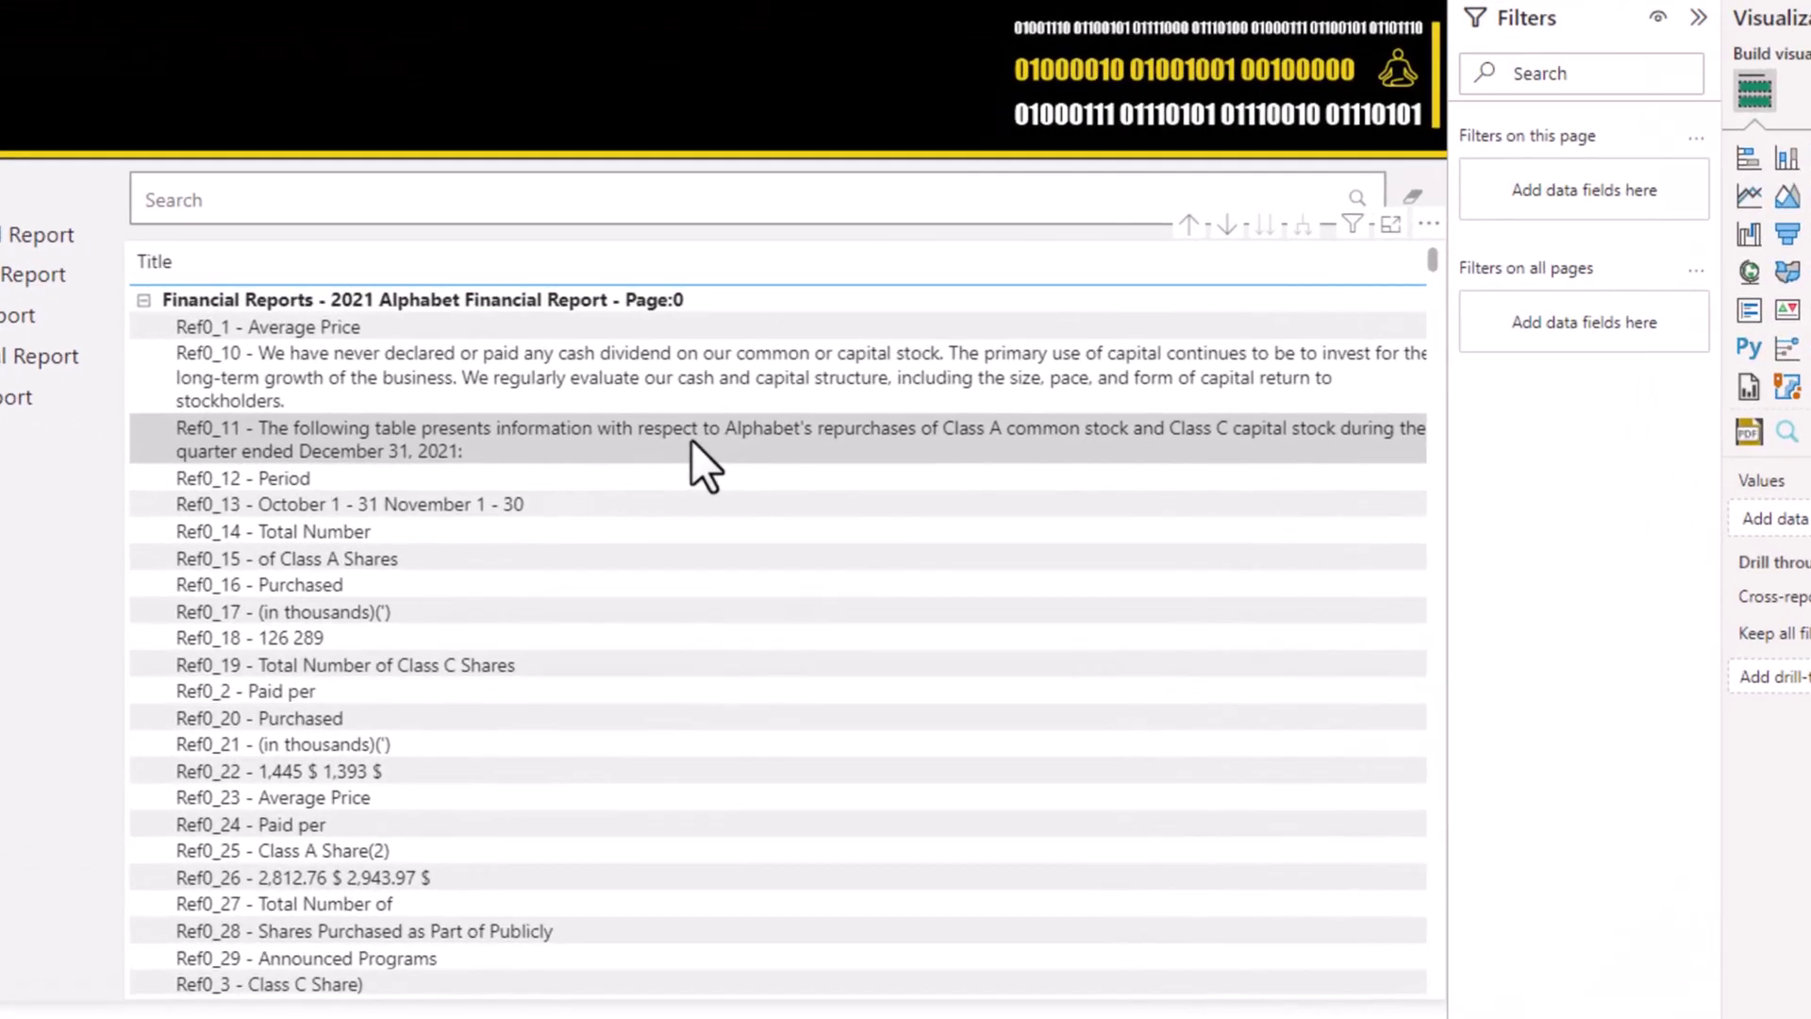
right_click(758, 462)
mouse_move(717, 669)
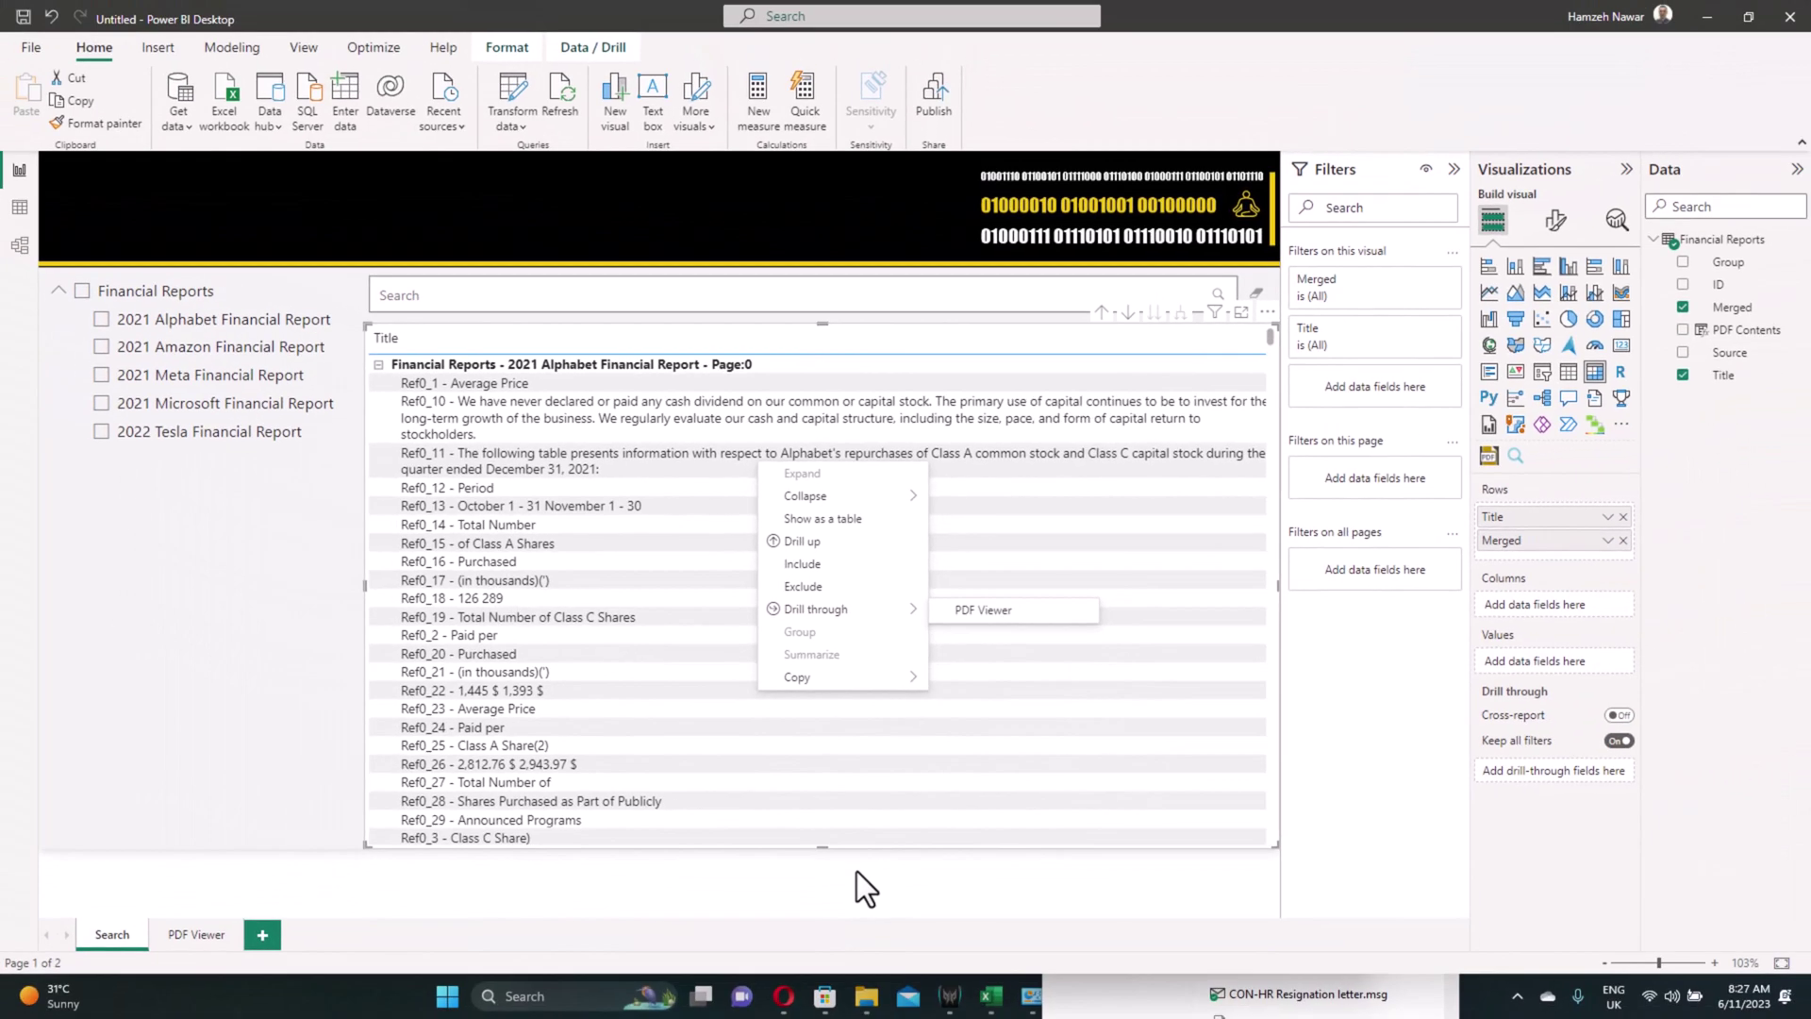
left_click(856, 870)
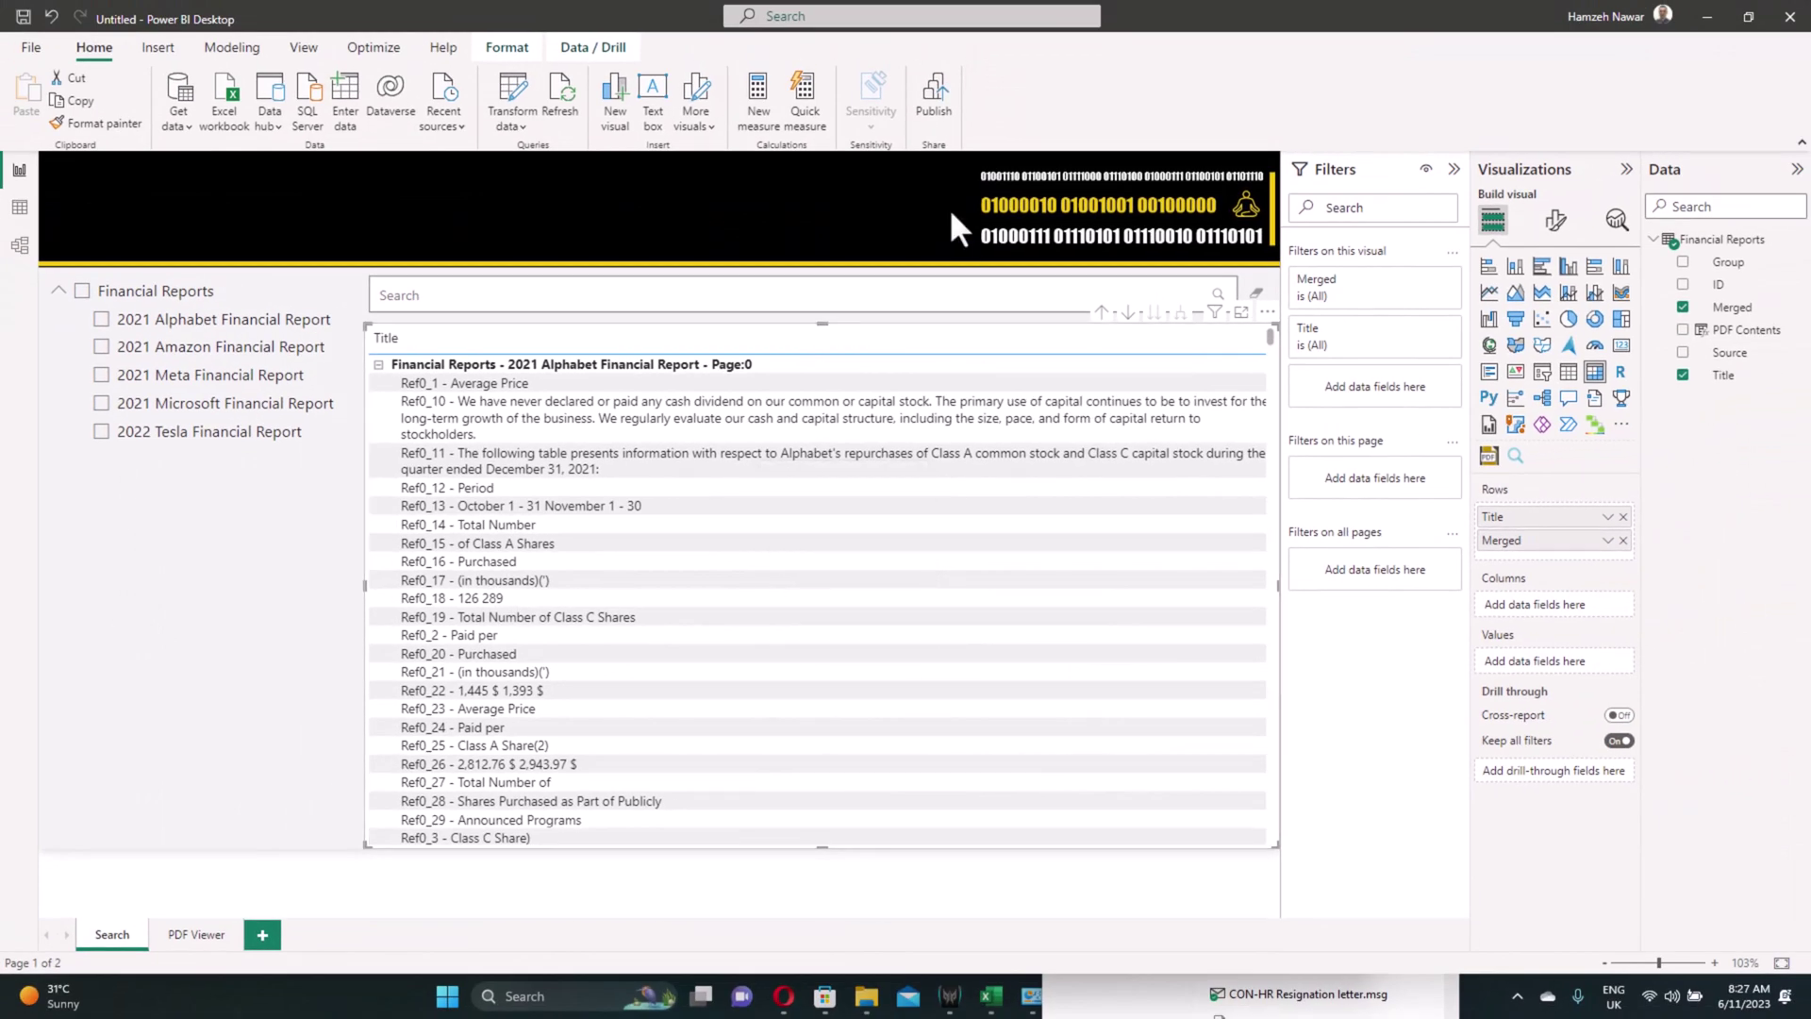
Step: Lower the matrix's upper edge, place a blank button across the gap below the search box at the matrix's width, and enable its text
left_click_drag(818, 323, 818, 363)
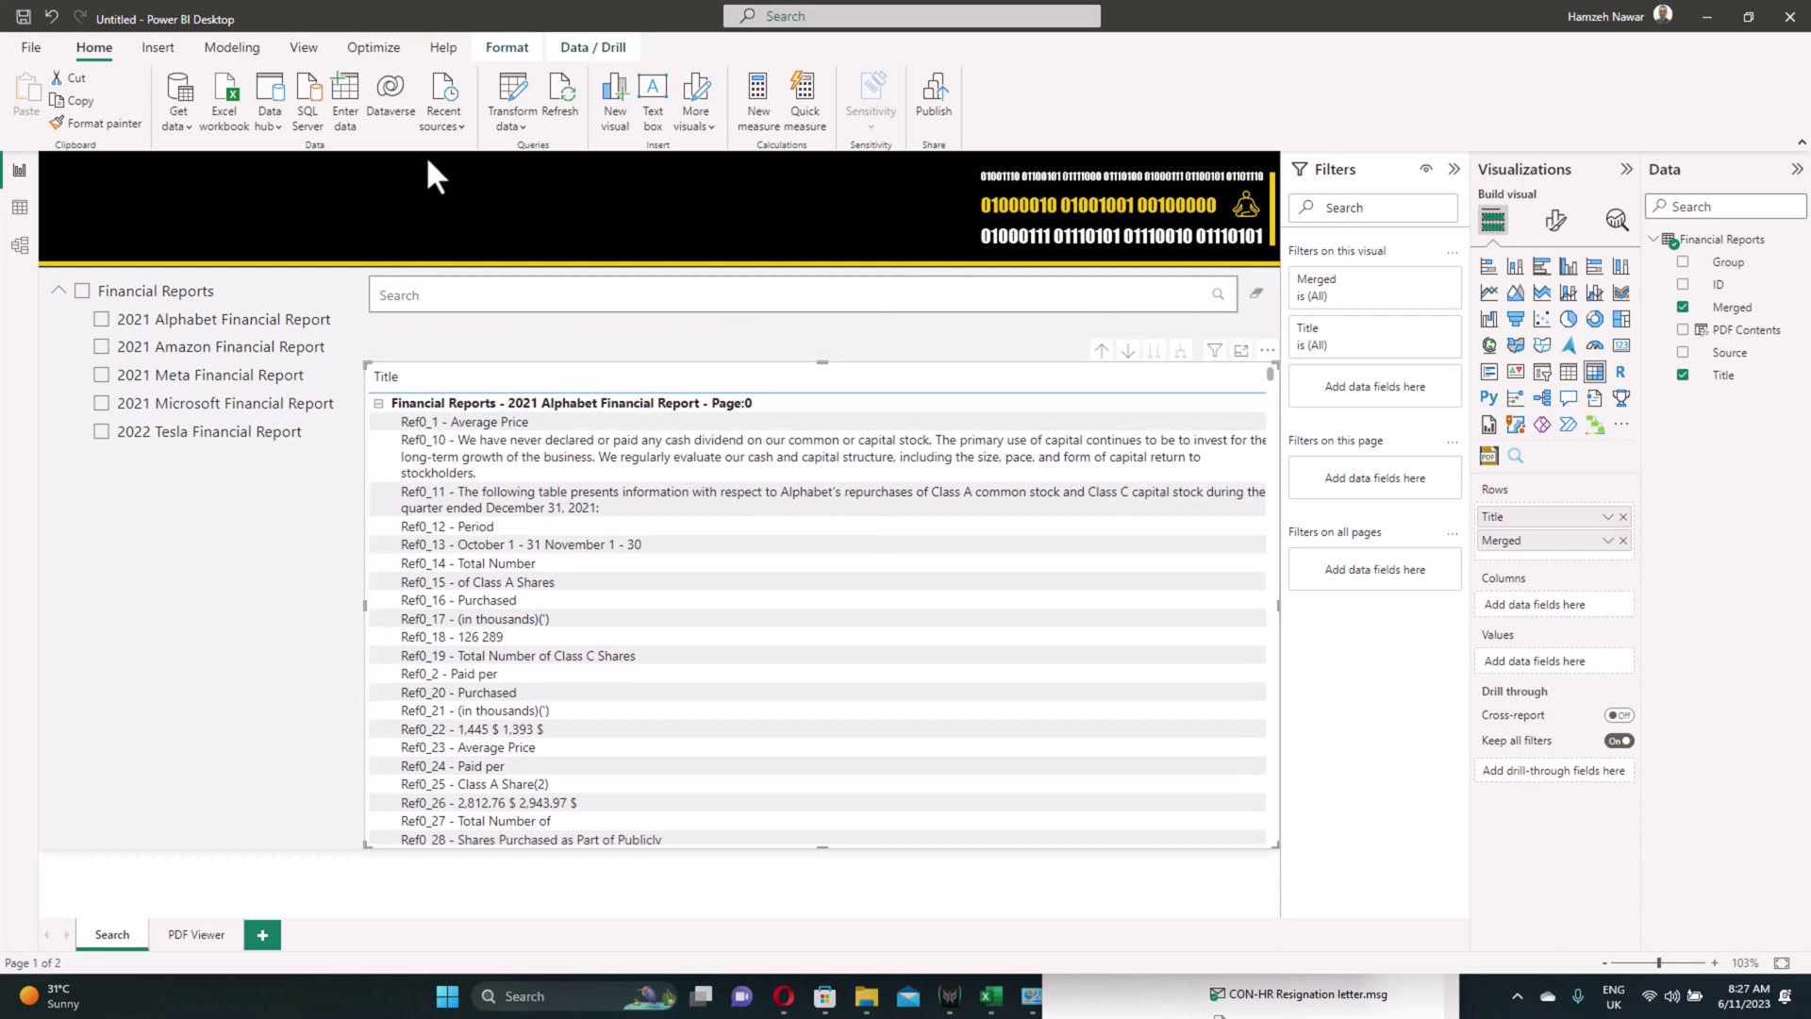
left_click(160, 47)
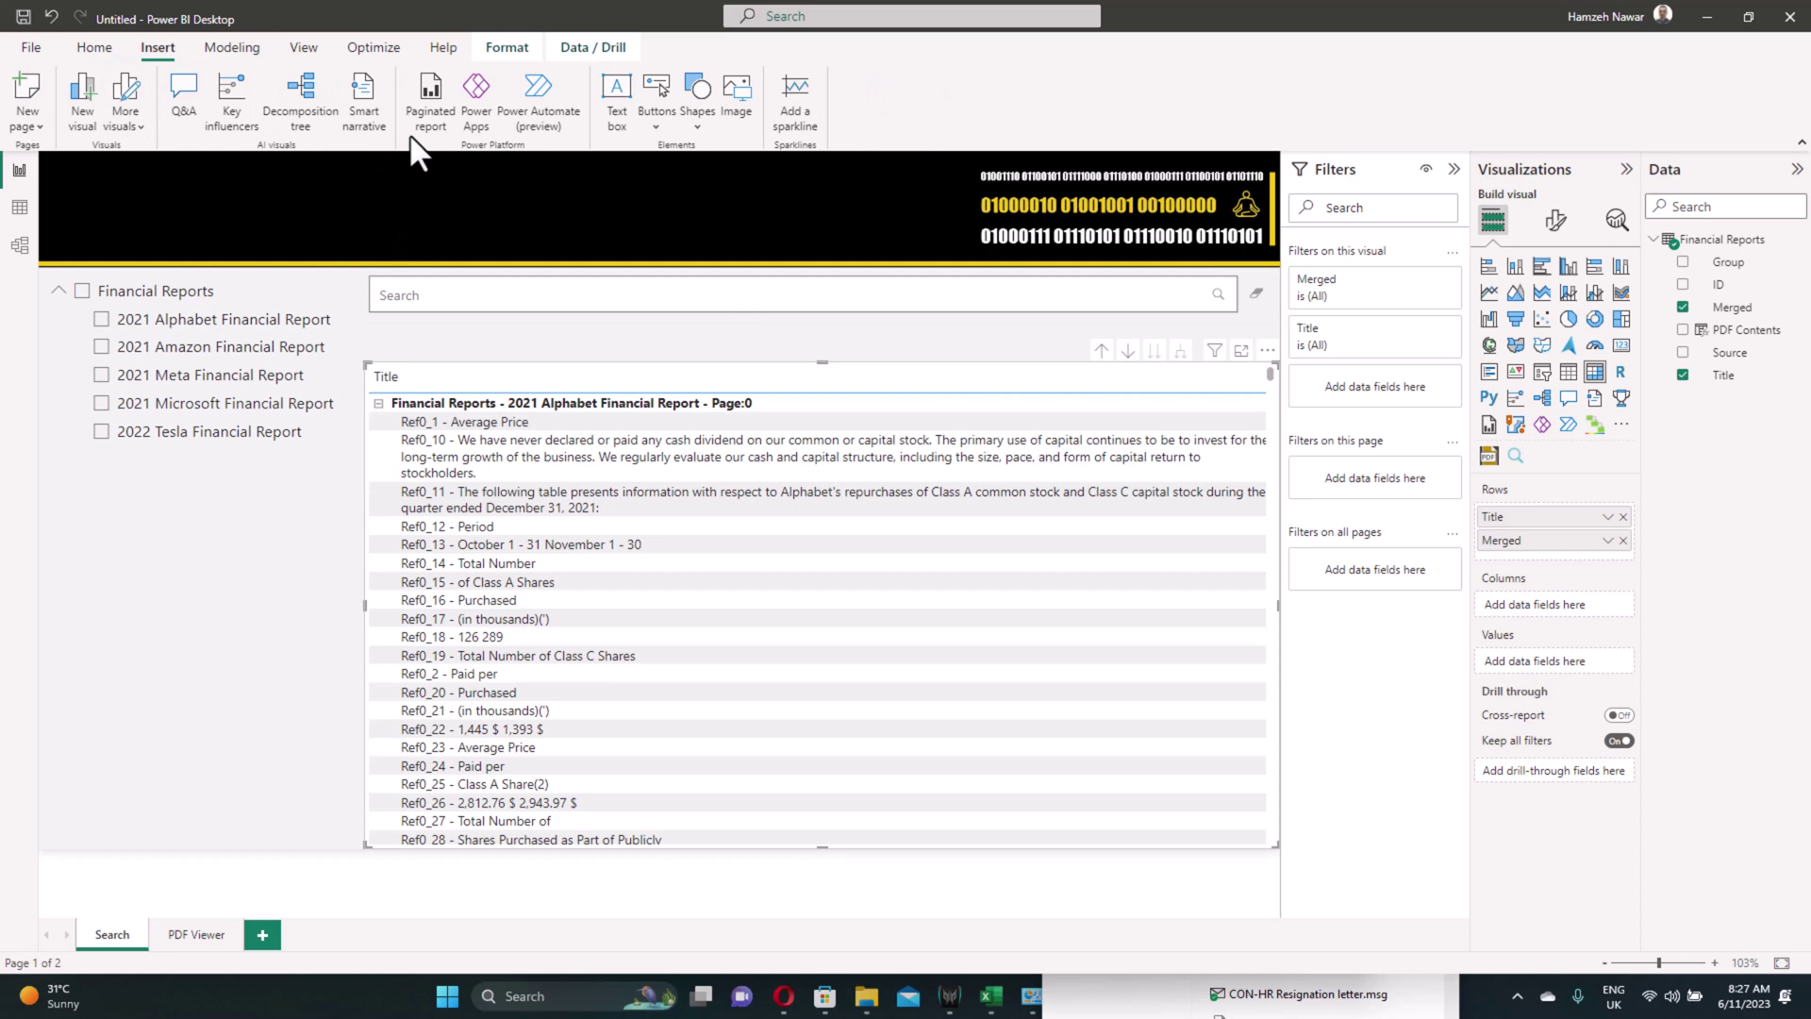
left_click(655, 118)
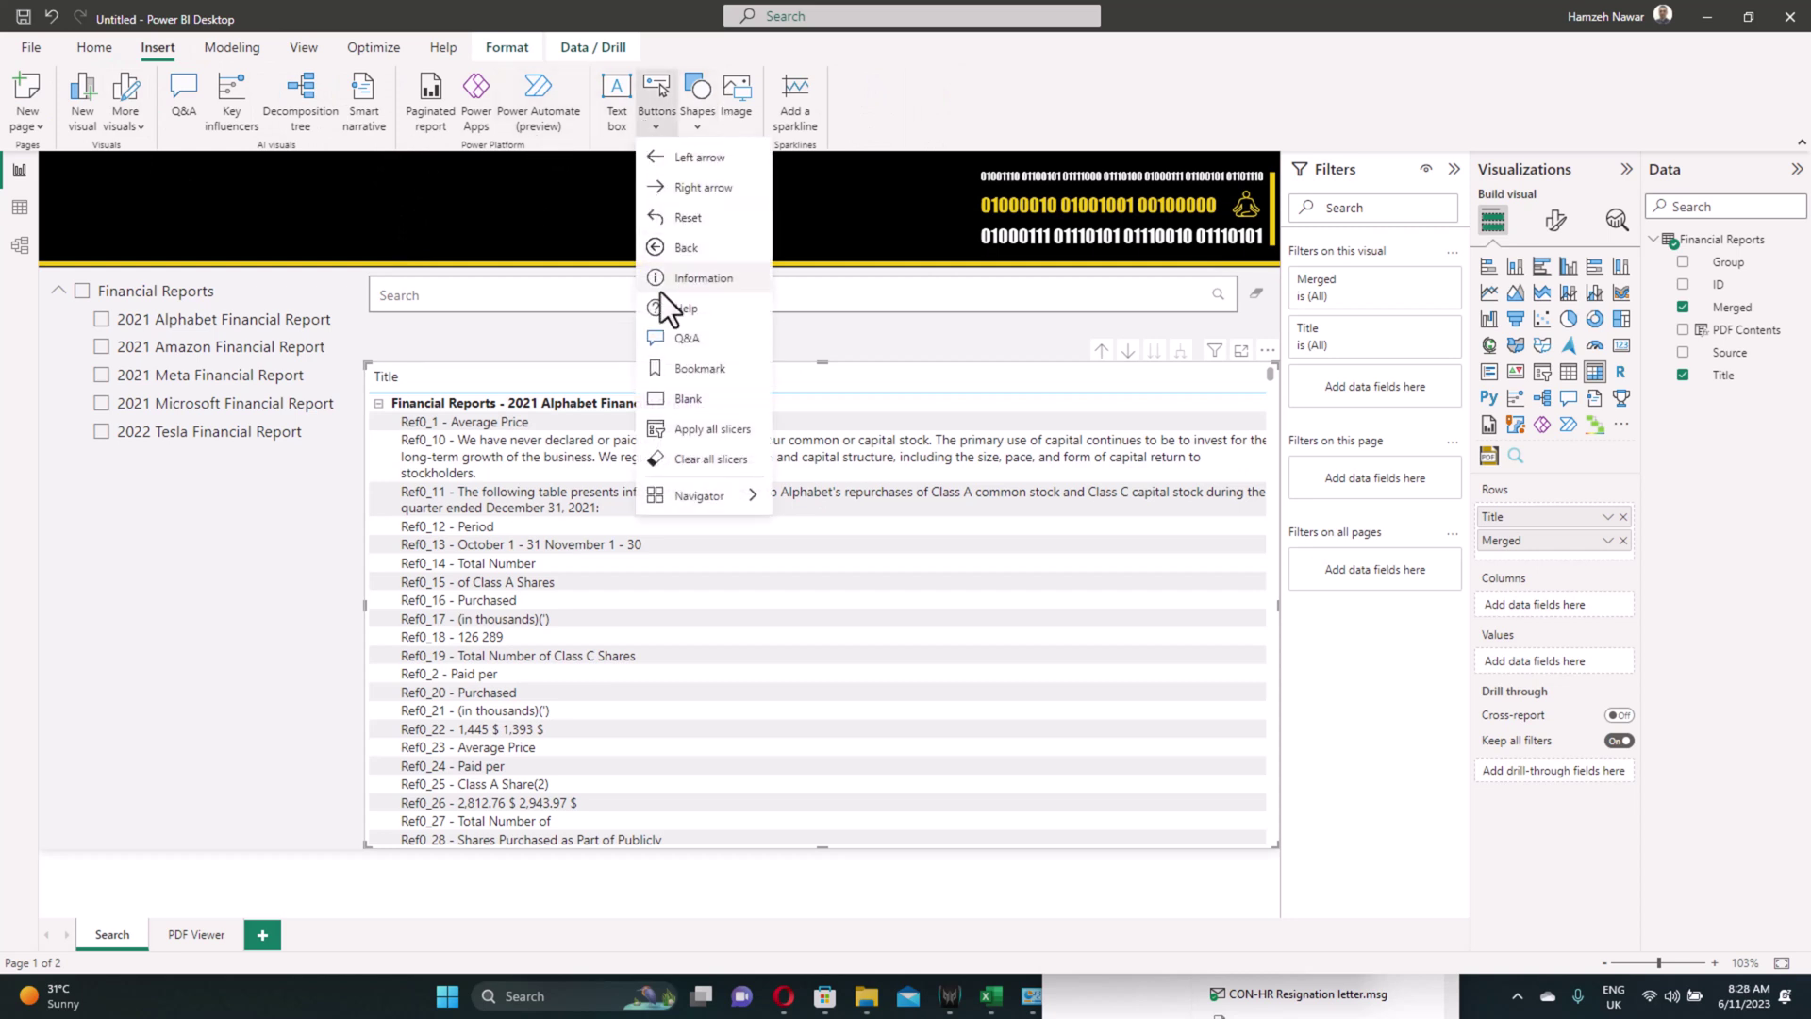
left_click(698, 400)
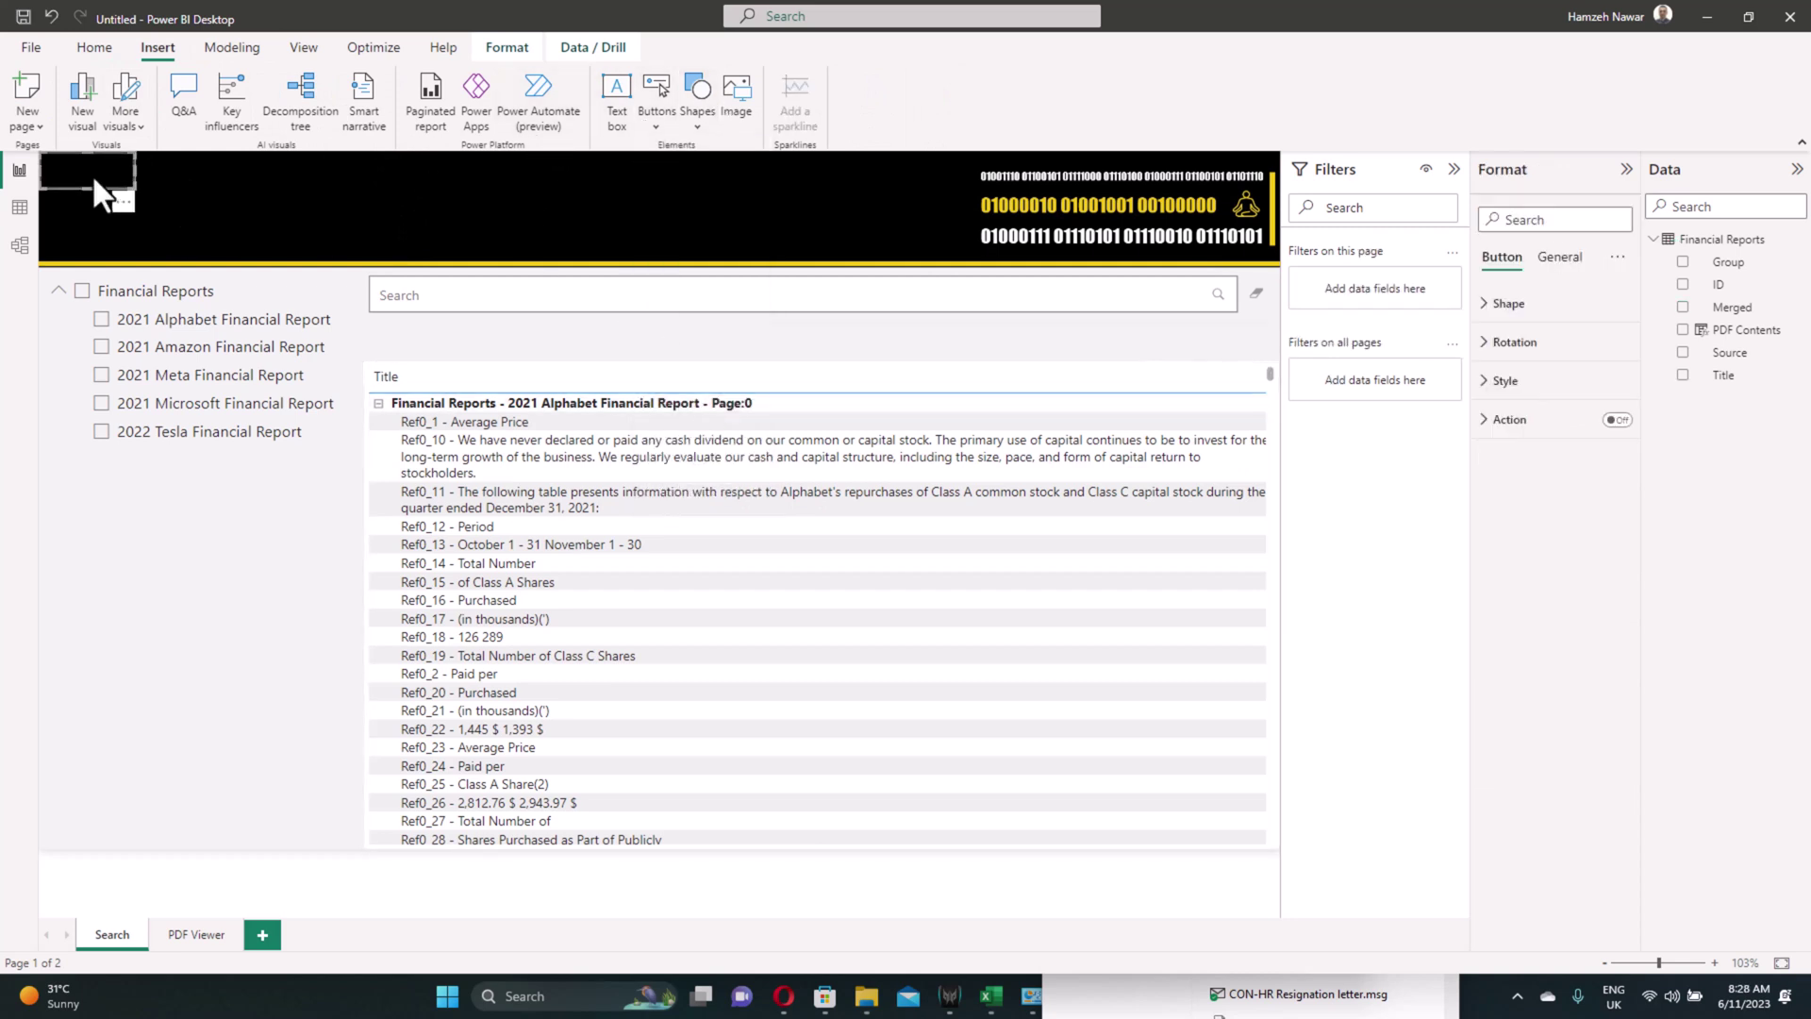
left_click_drag(93, 176, 1276, 347)
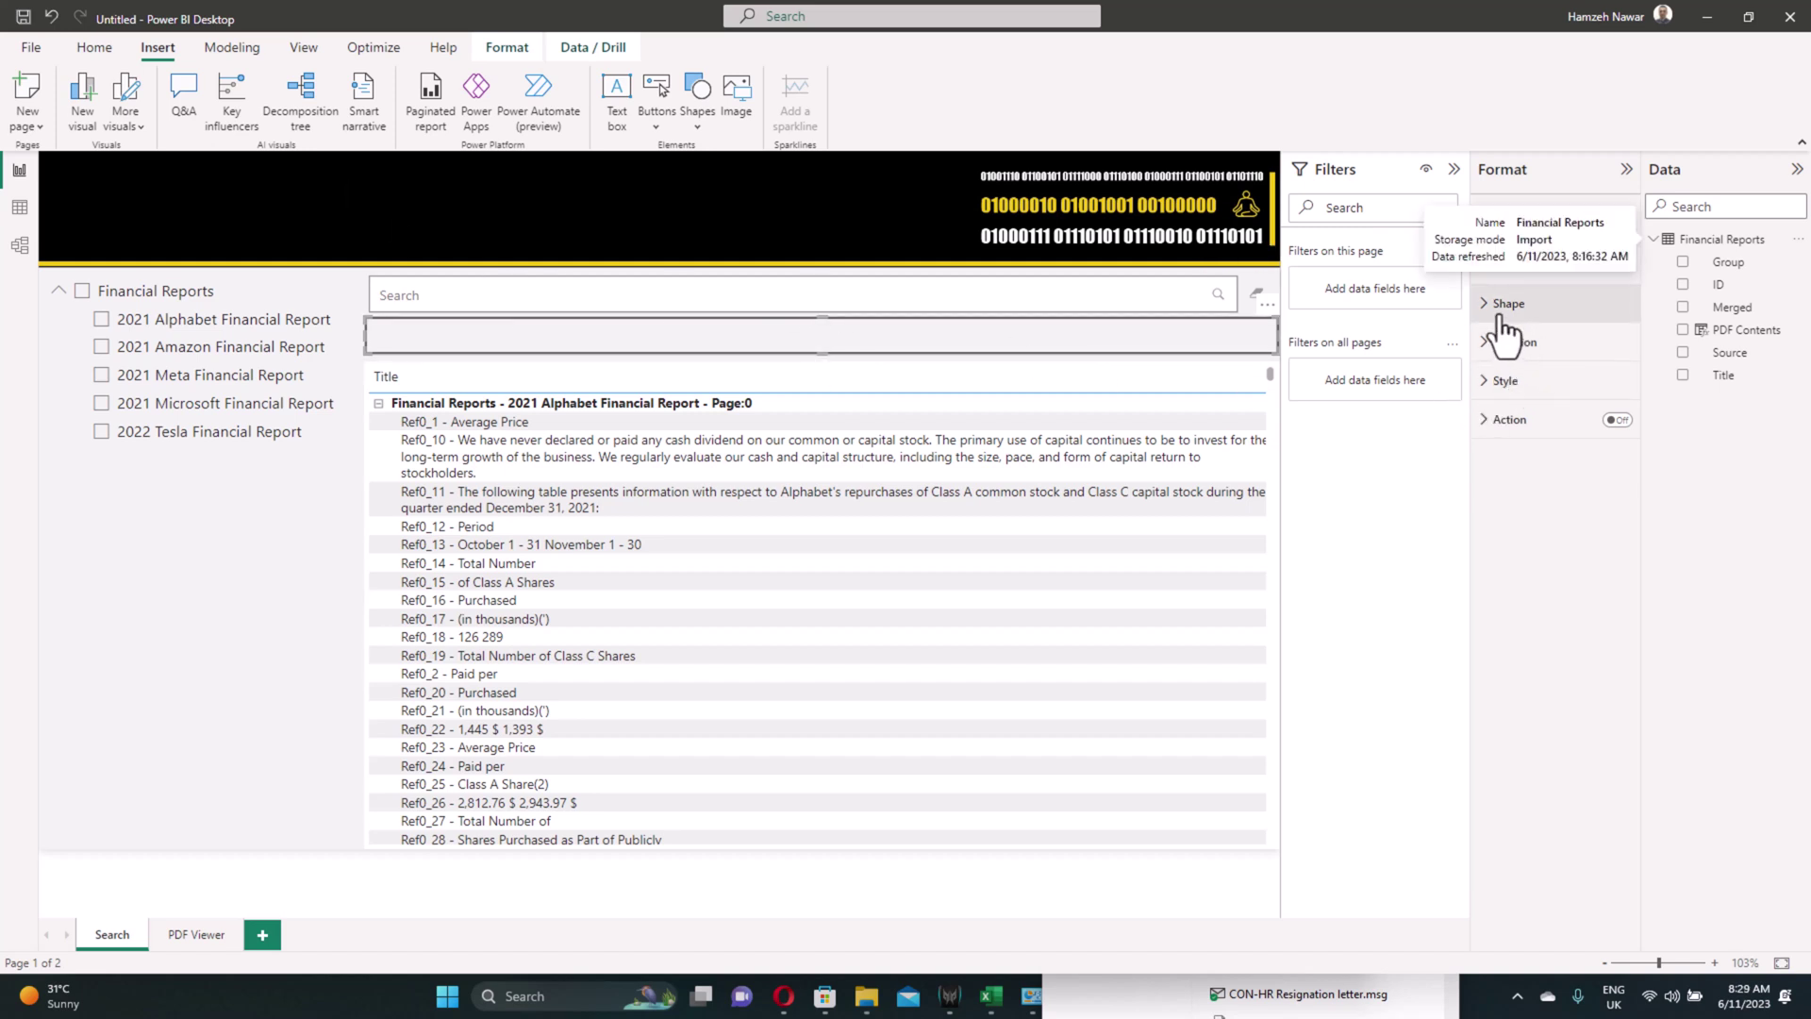
left_click(1502, 381)
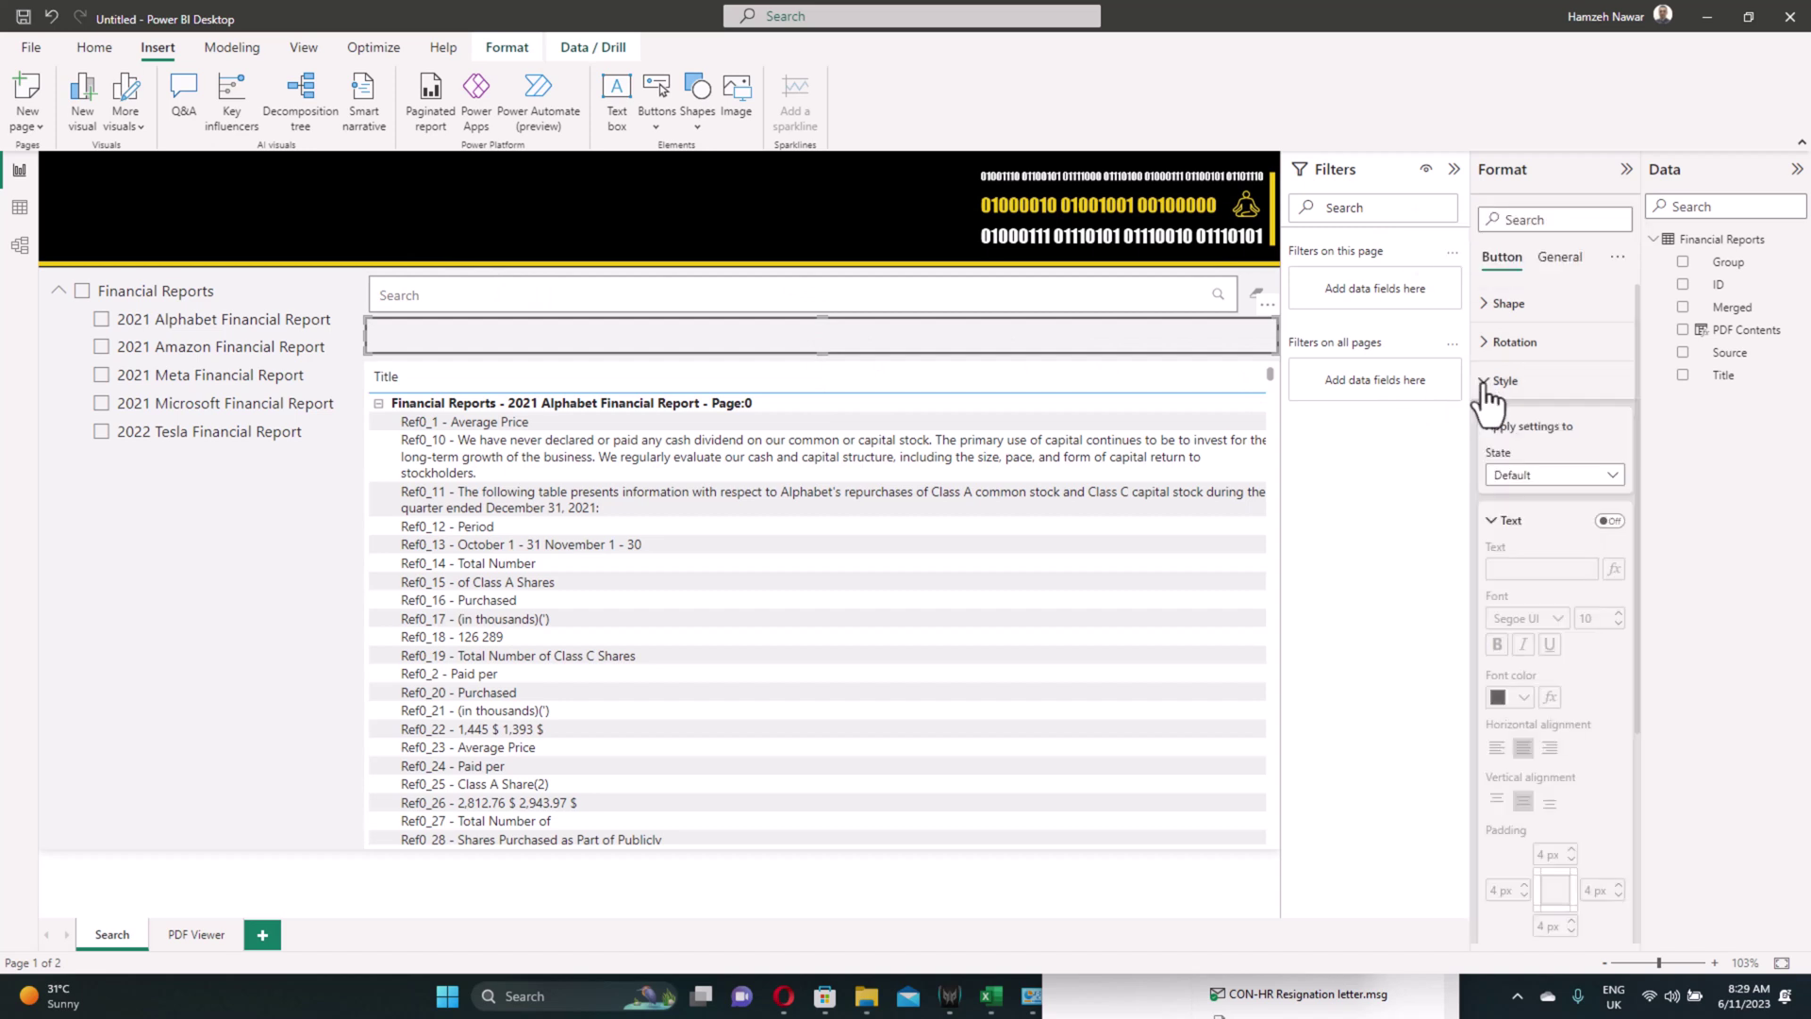
left_click(1611, 522)
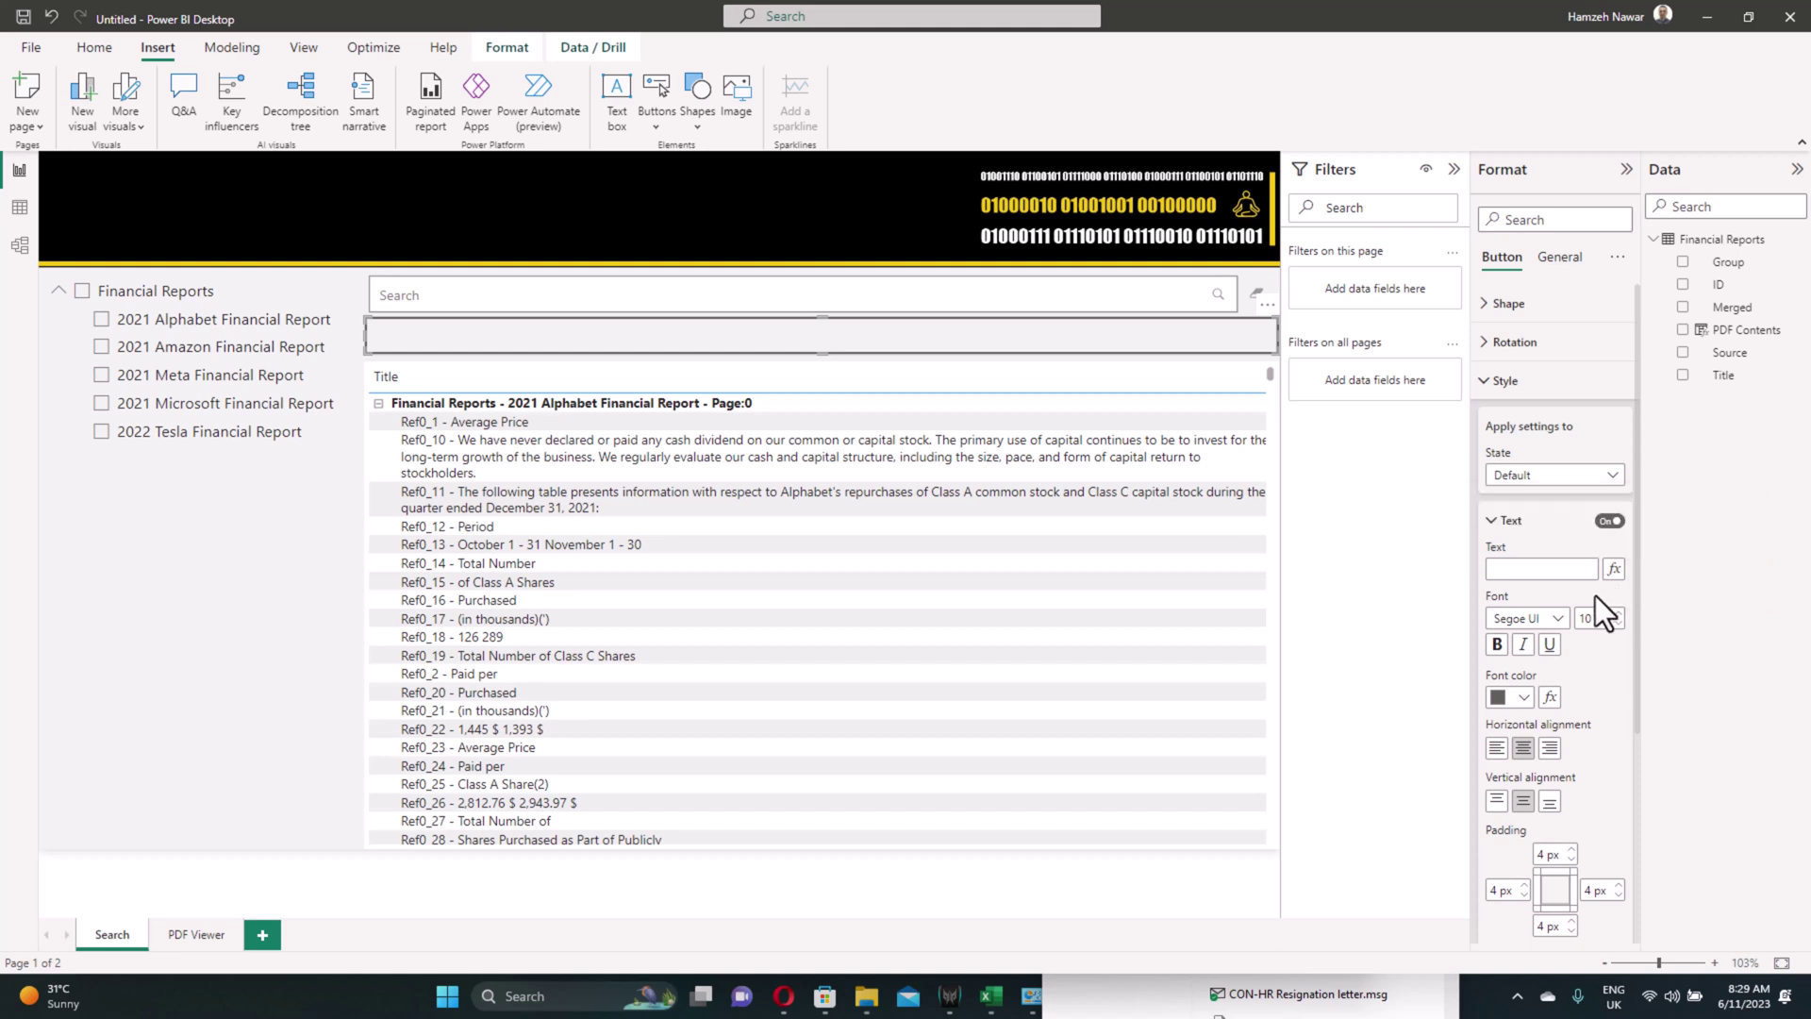
Step: Create the Financial Reports measure Single Select = if(count('Financial Reports'[Merged])=1,"Go to PDF","Select a single item from the list")
right_click(1712, 247)
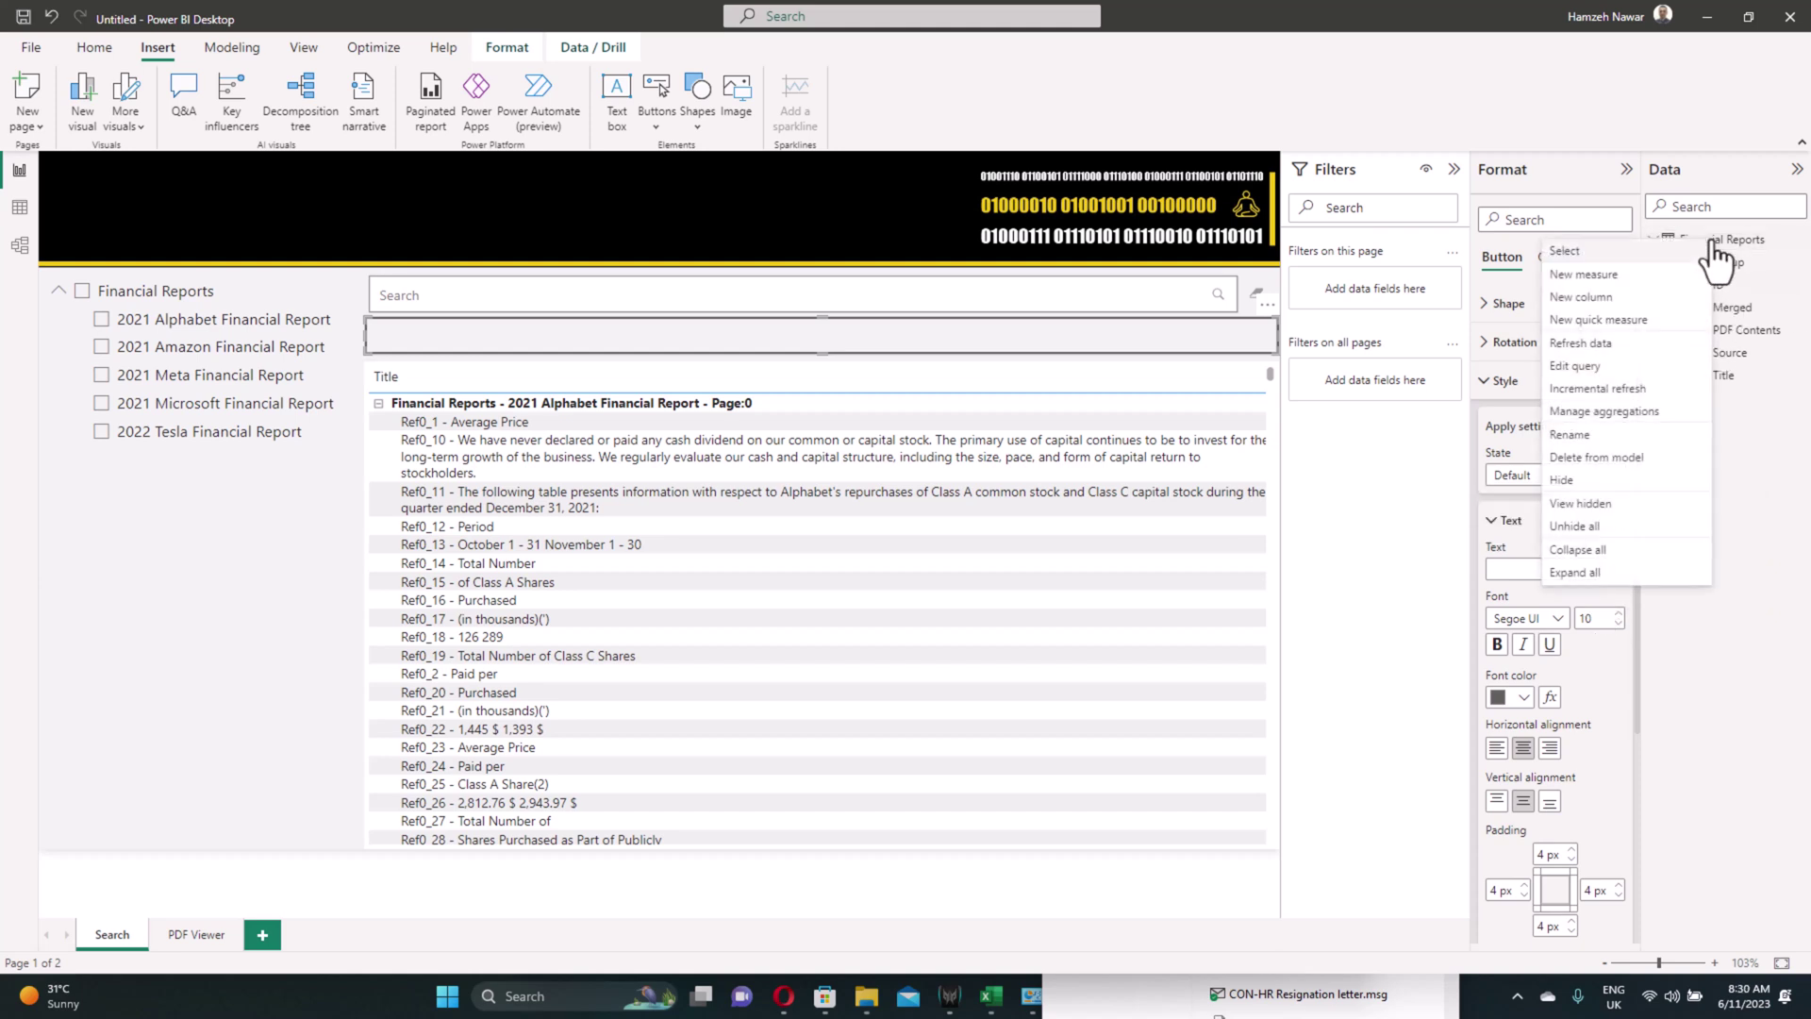
left_click(1623, 276)
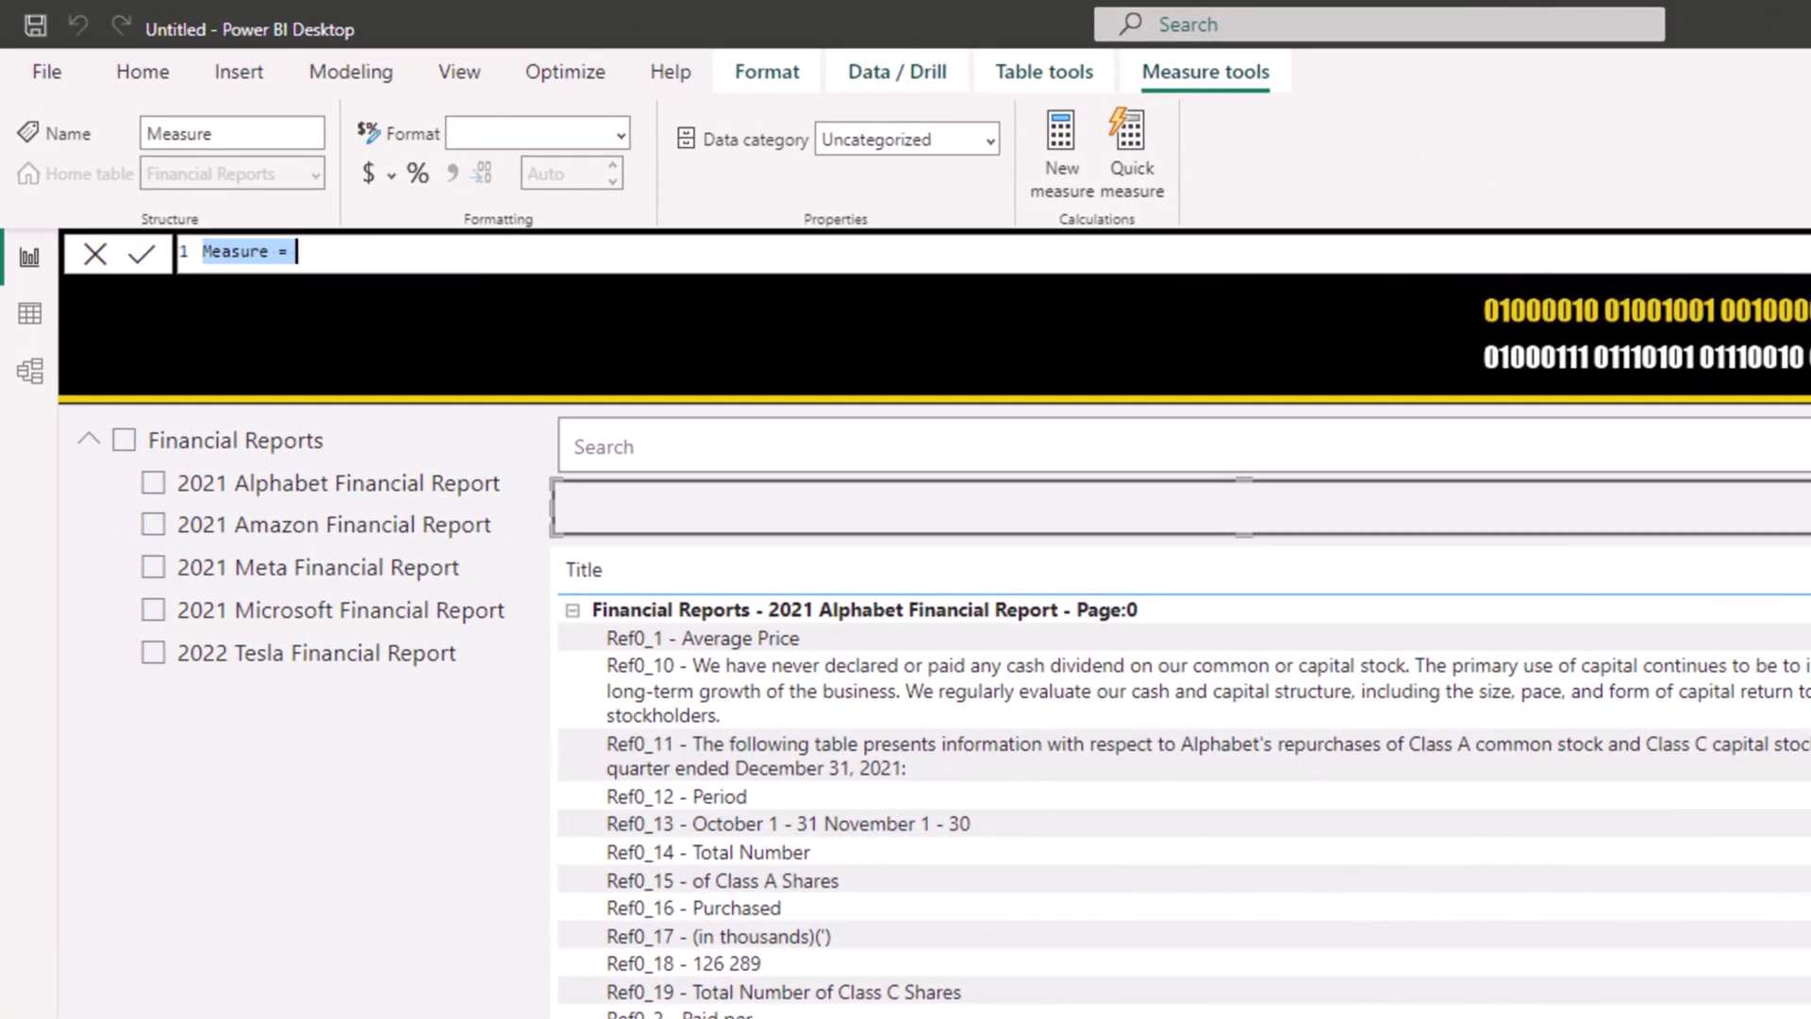
type("Sing")
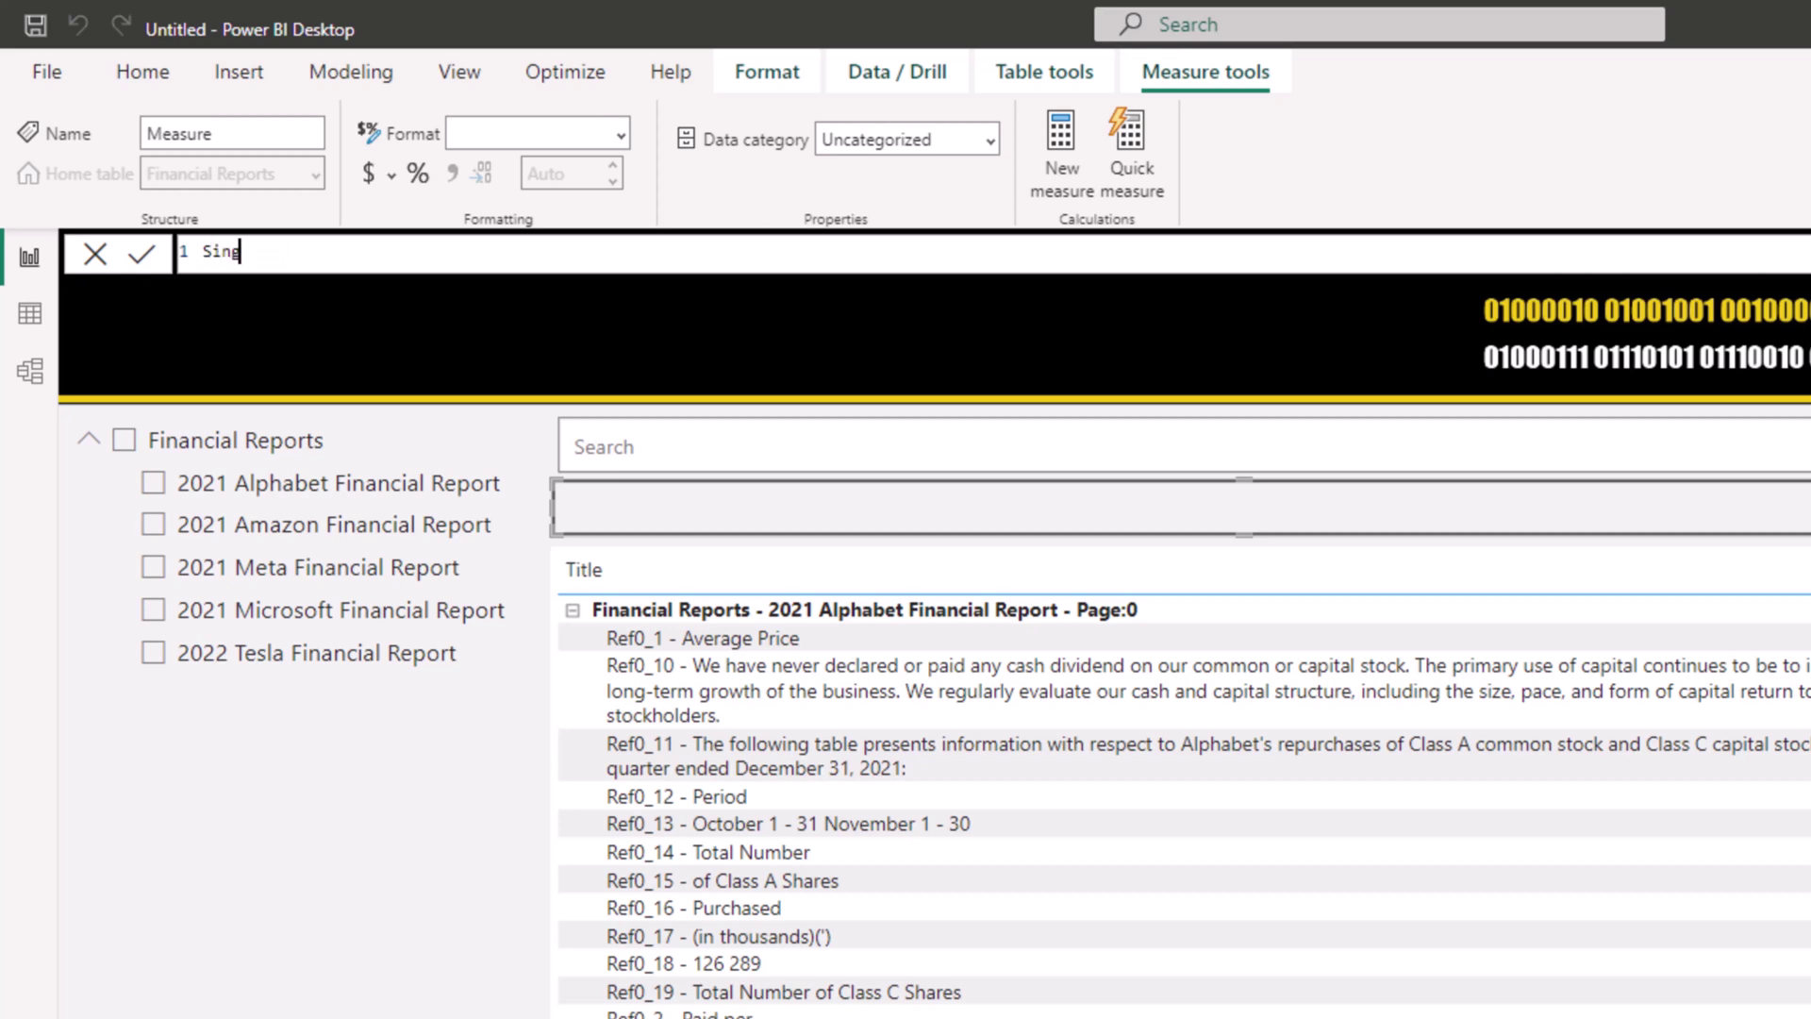
type("le Select=if(c")
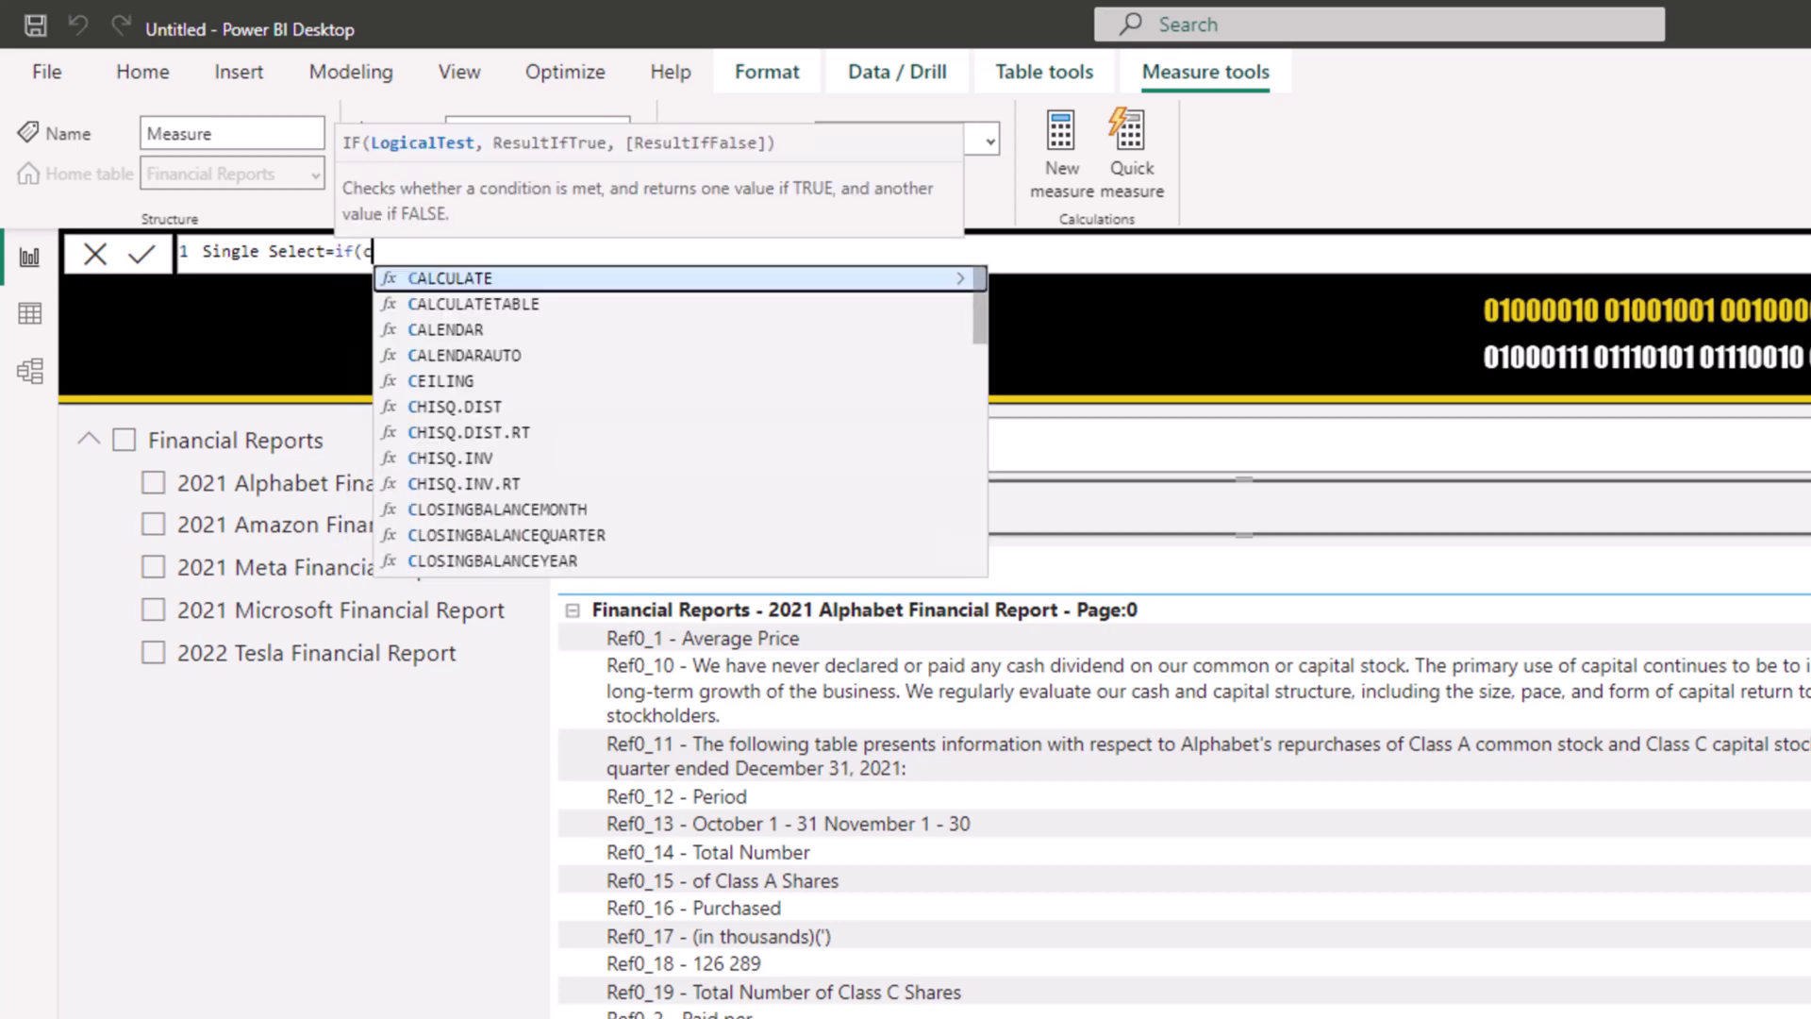
type("ount(mer")
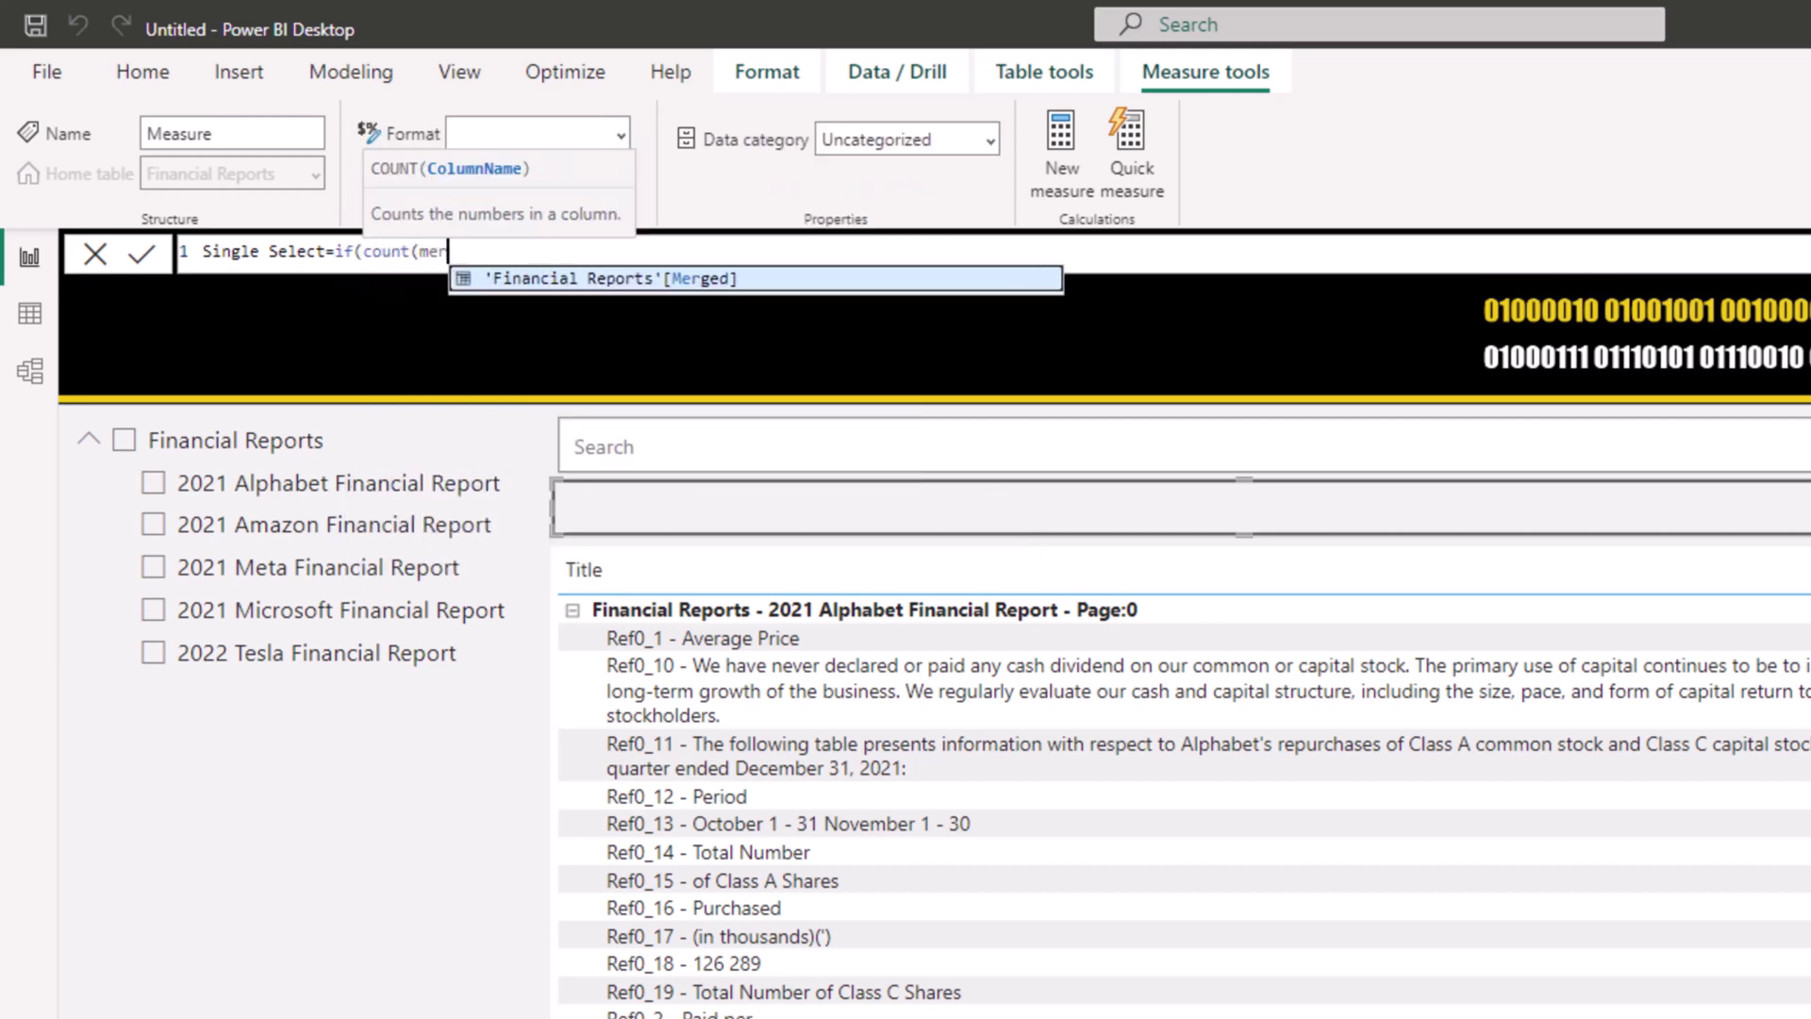
type("g")
key("Tab")
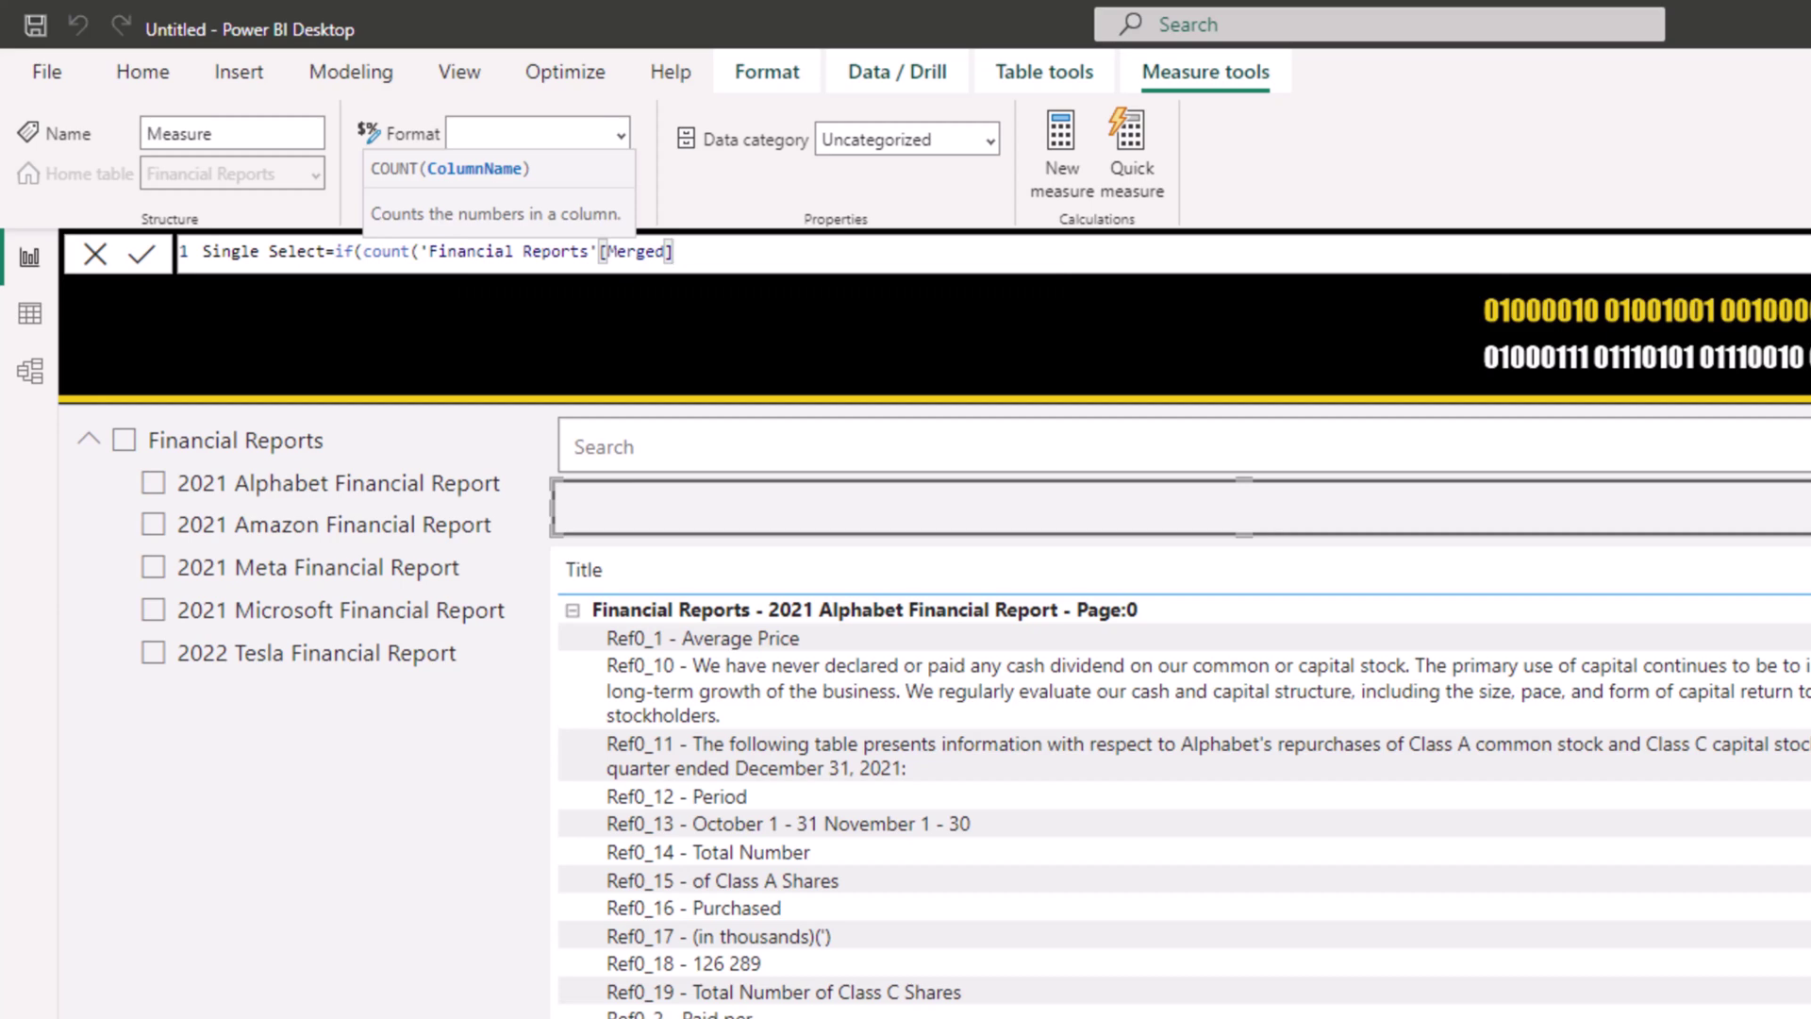
type(")=1")
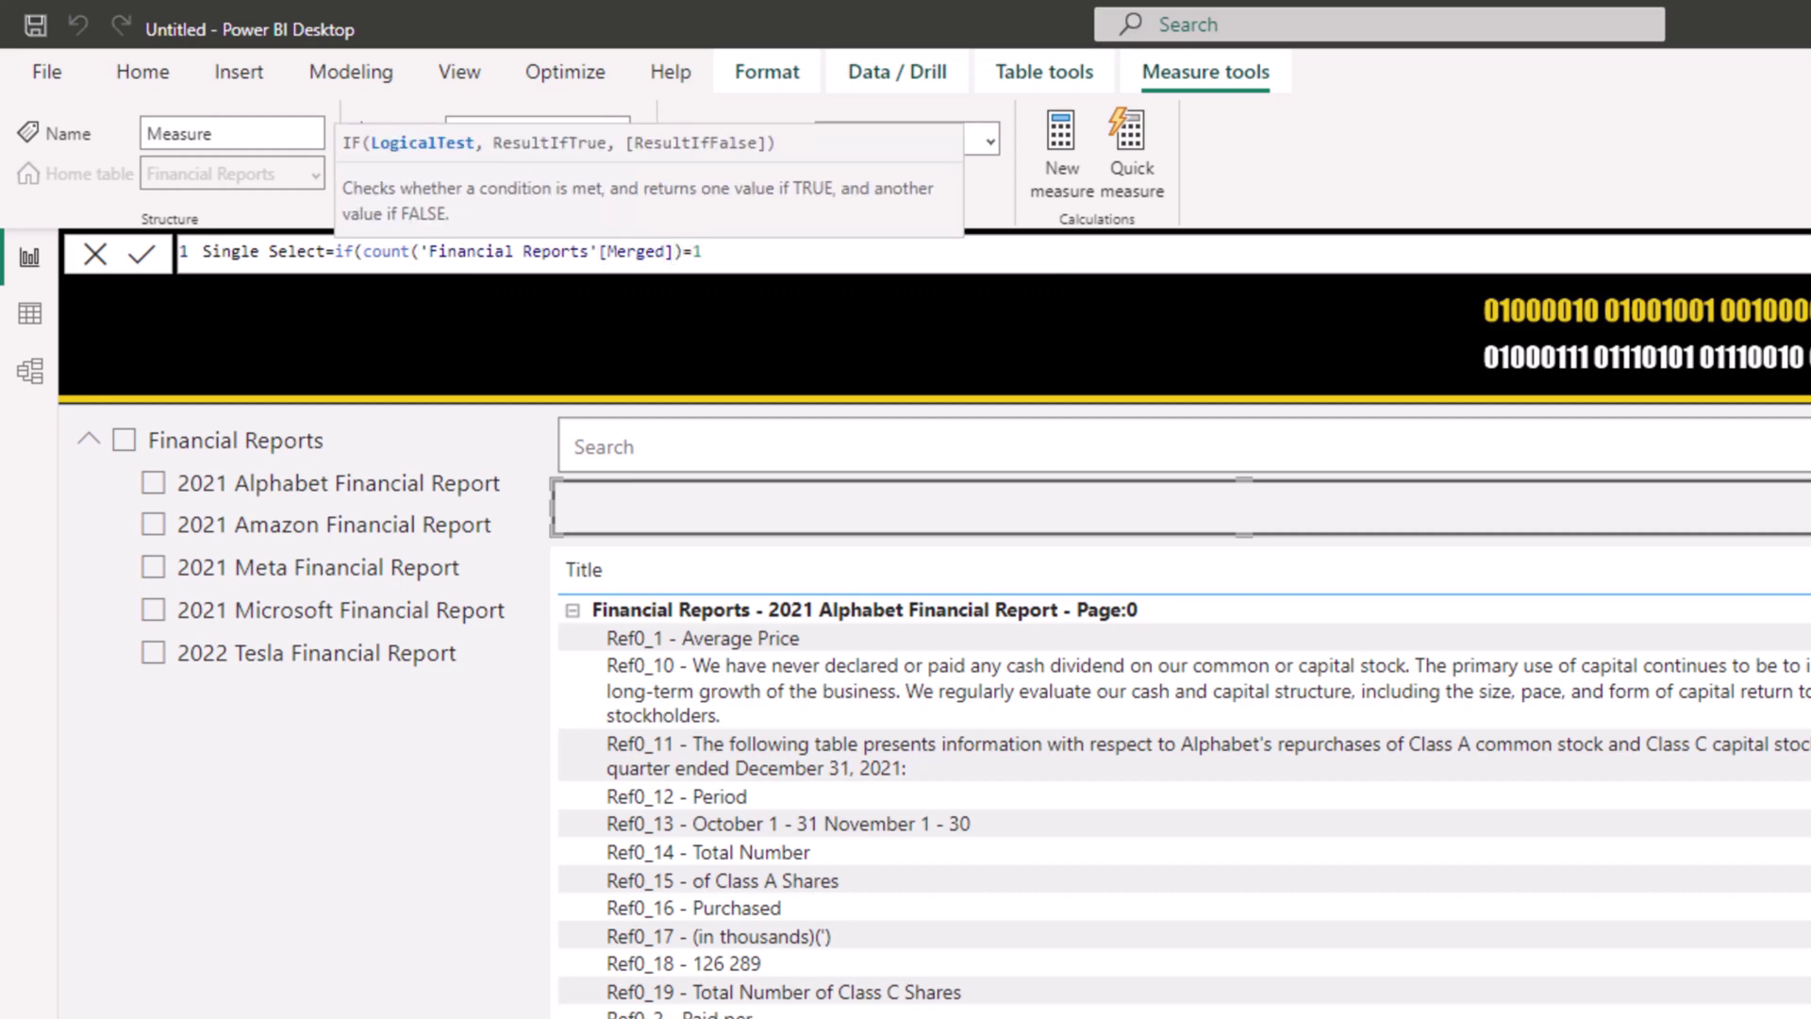
type(",")
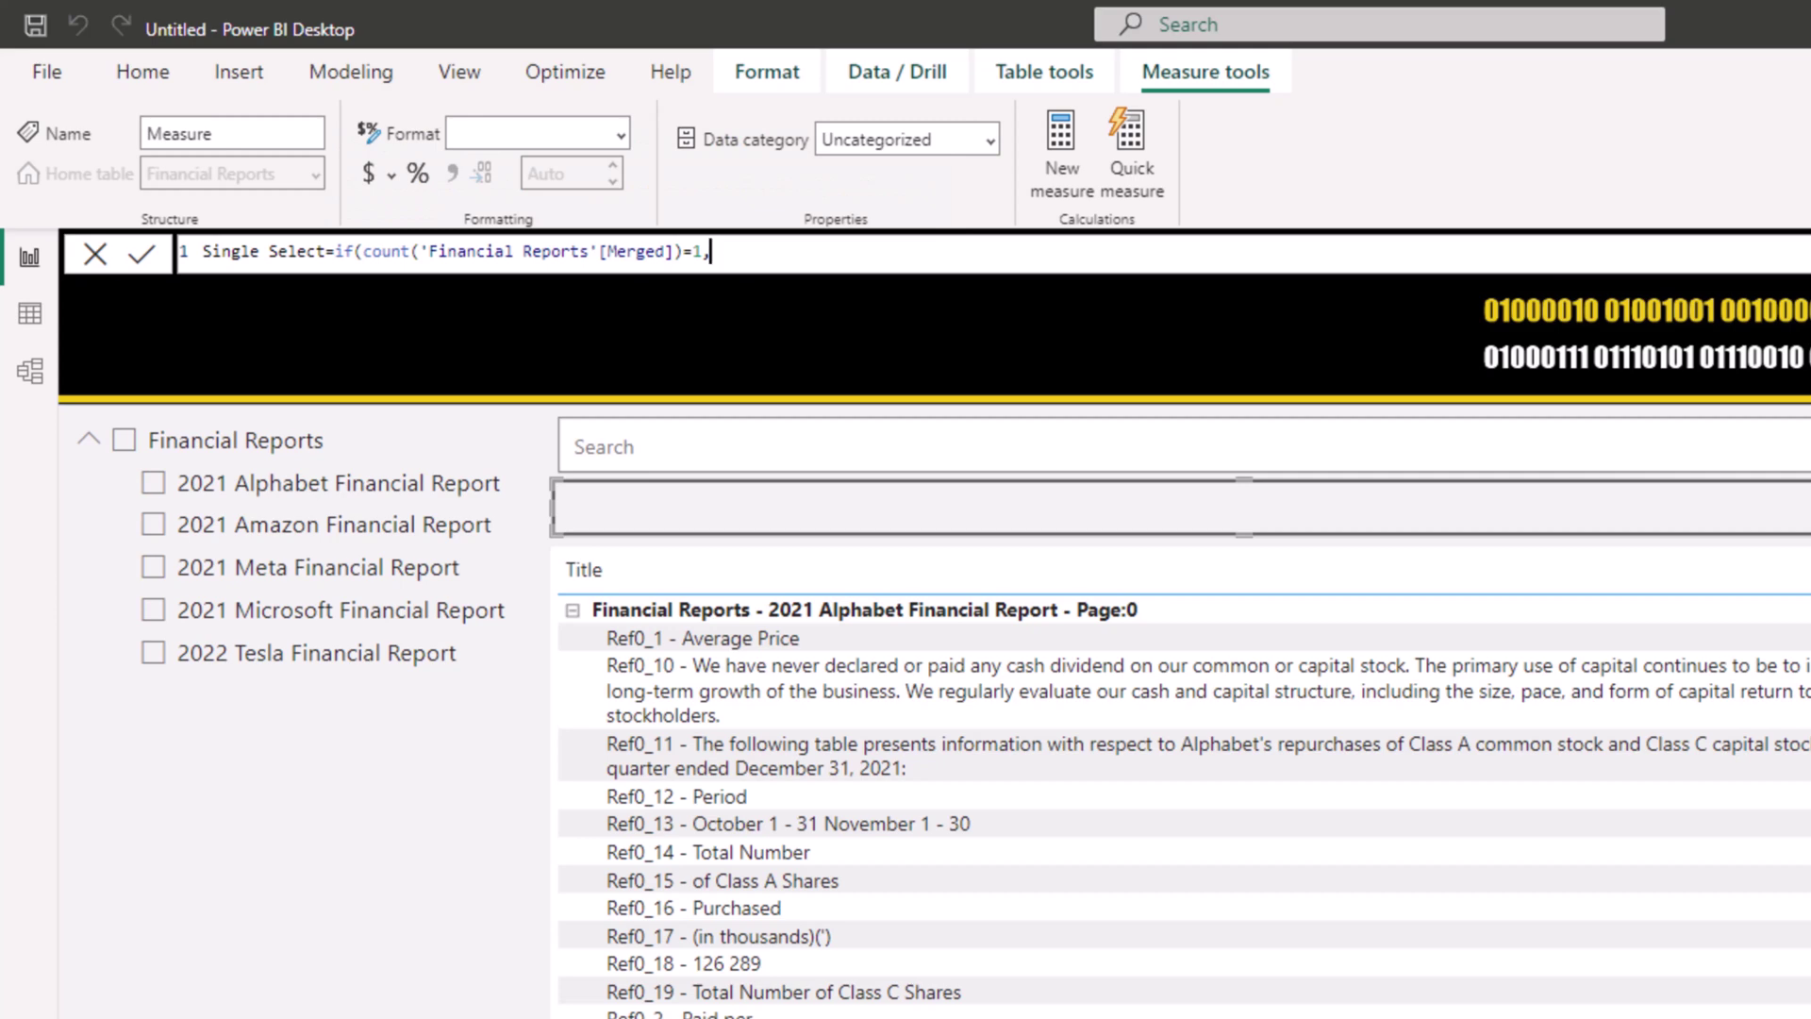
type("\"Go to PDF\",\"Selec")
key("BackSpace")
key("BackSpace")
key("BackSpace")
key("BackSpace")
key("BackSpace")
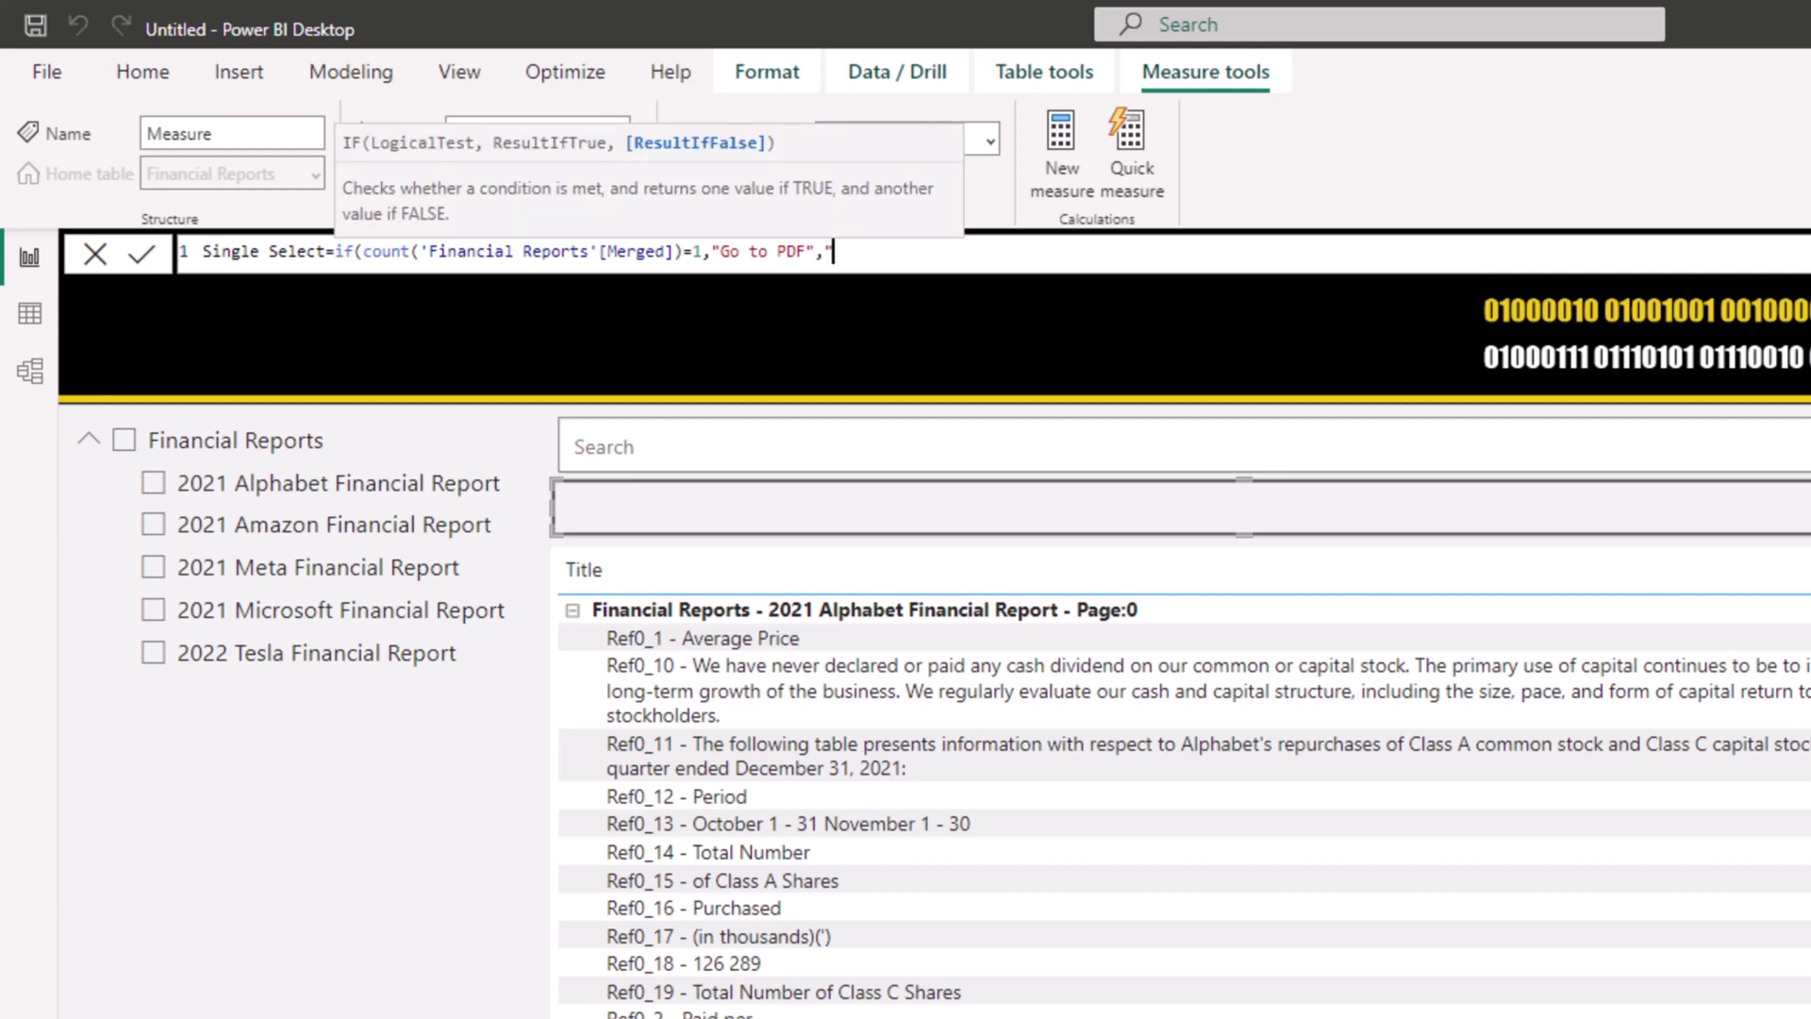
type("Select a single item from the list\")")
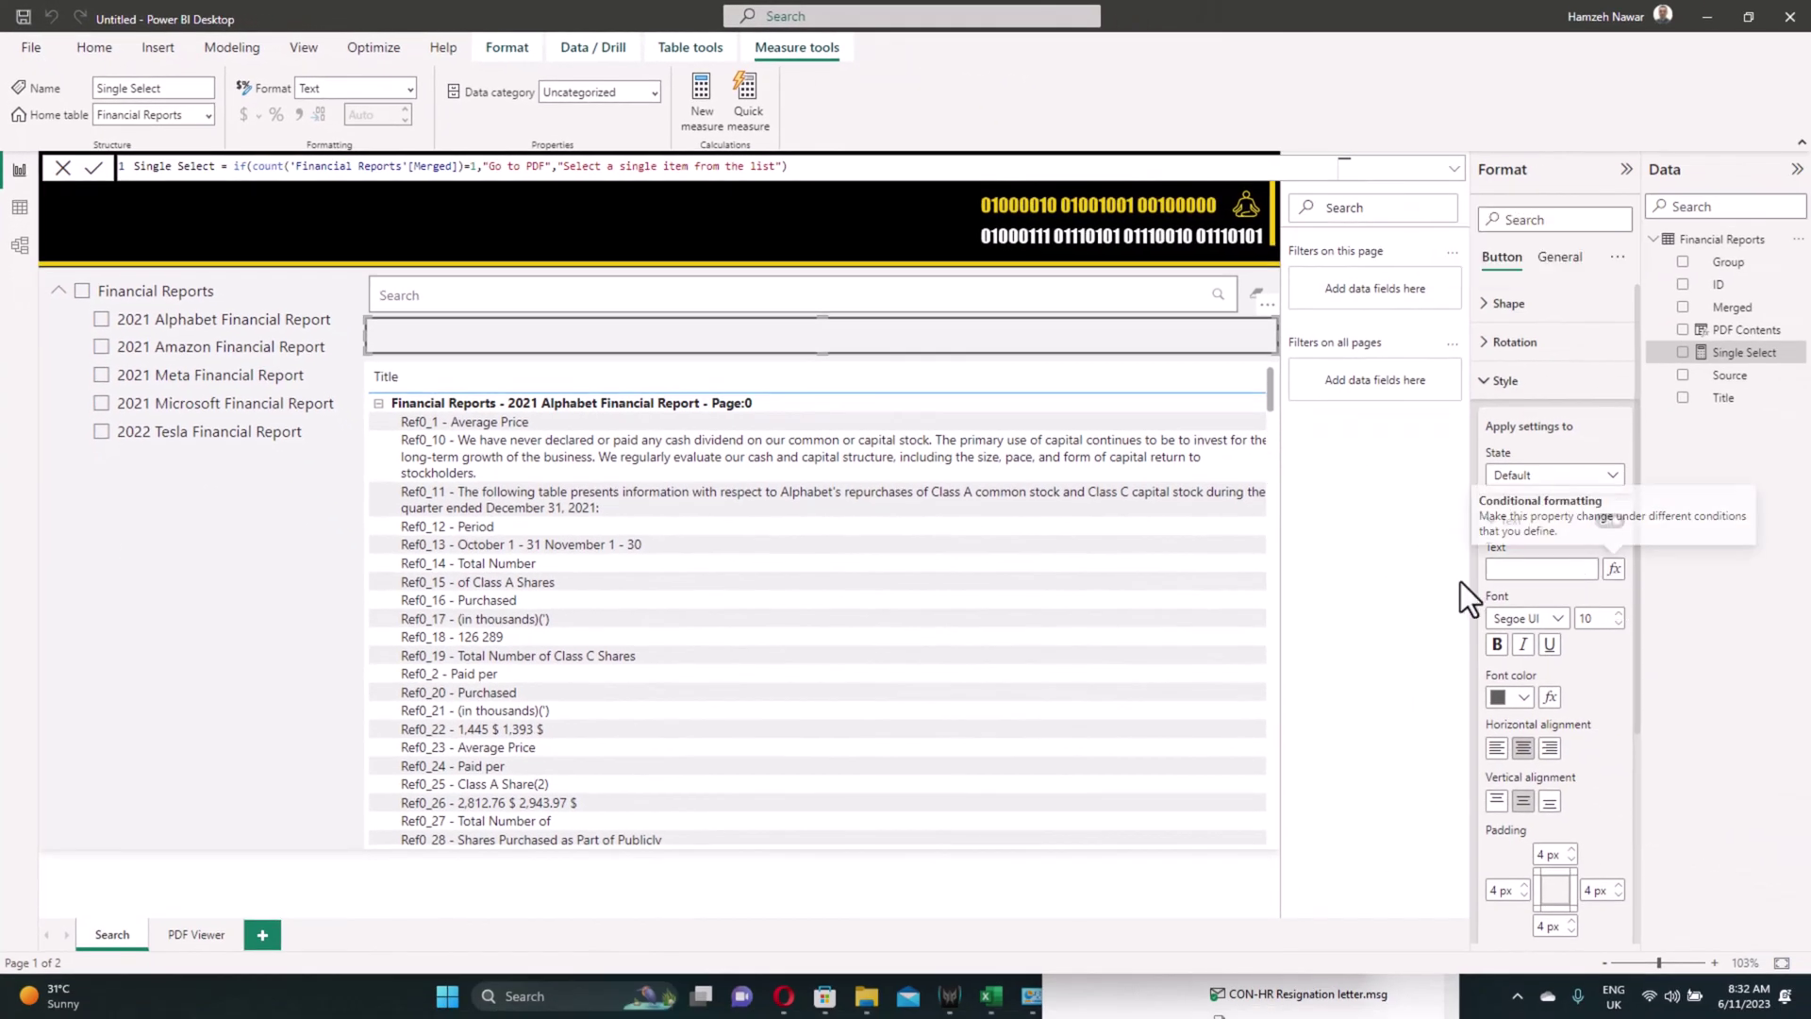
Step: Base the button's text on the field value of the Single Select measure and test it by selecting and deselecting a matrix row
left_click(1614, 569)
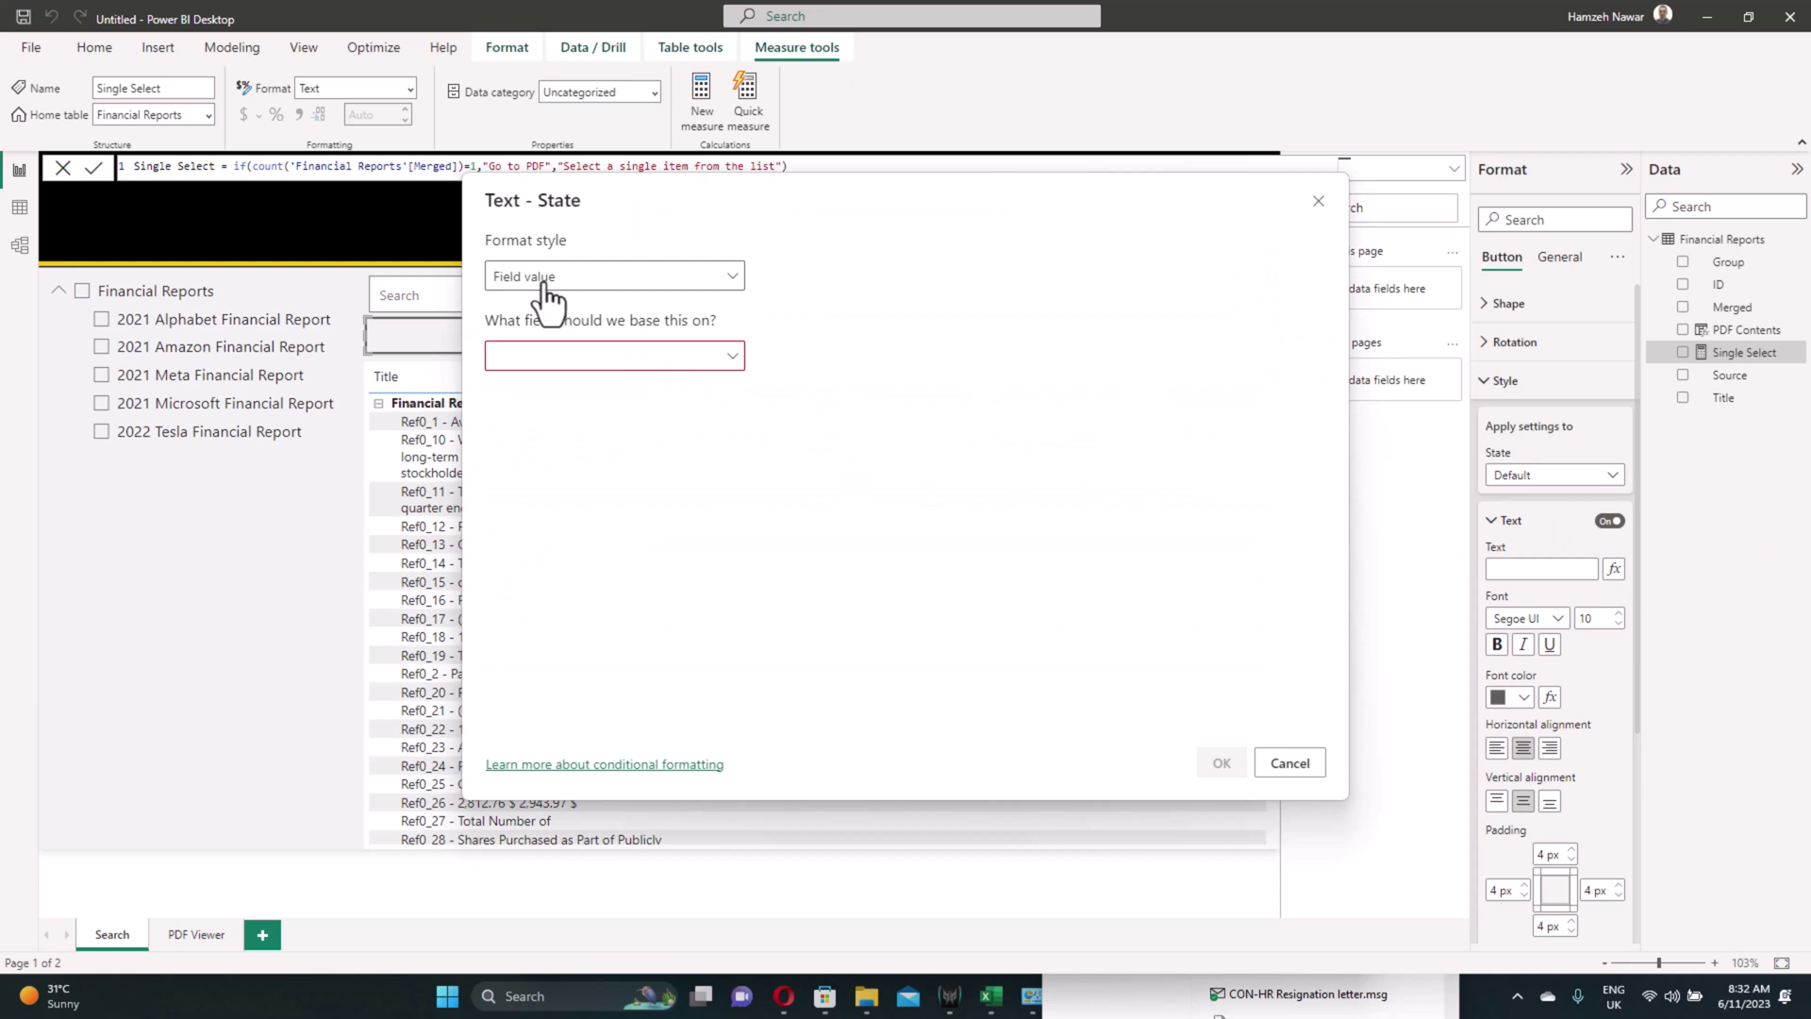
left_click(715, 358)
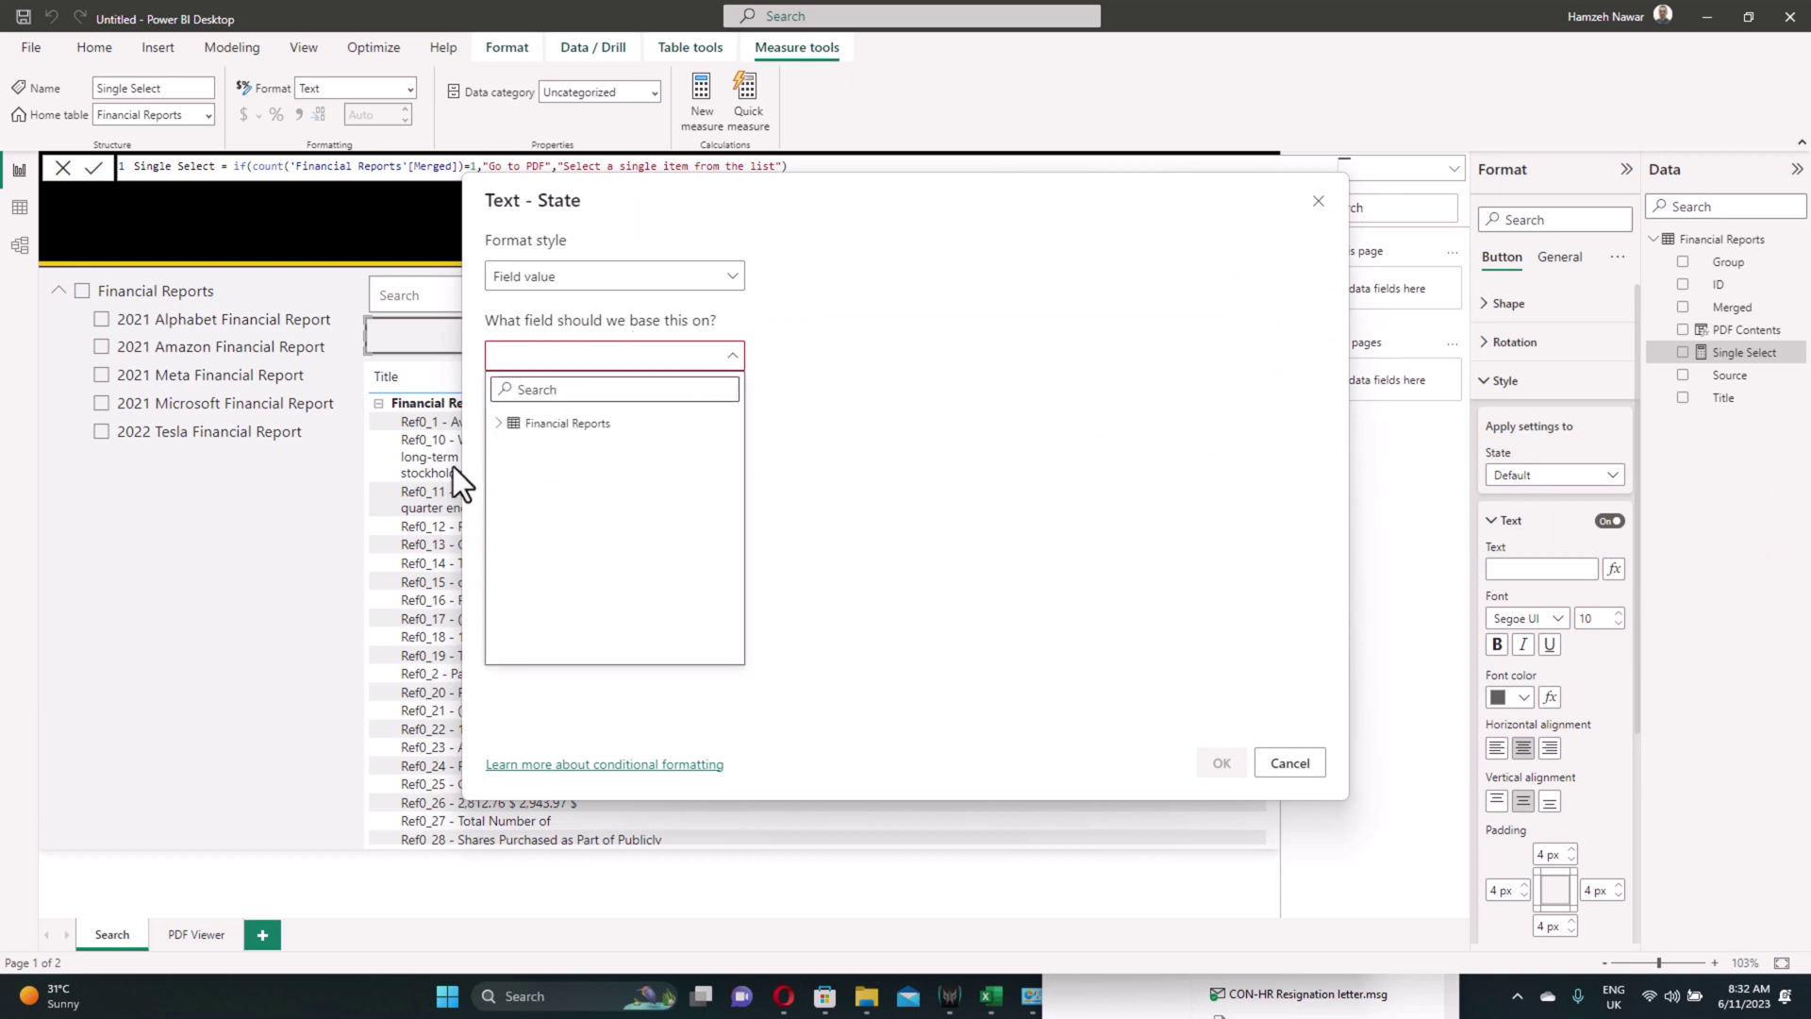
left_click(499, 424)
scroll(687, 525, "down", 10)
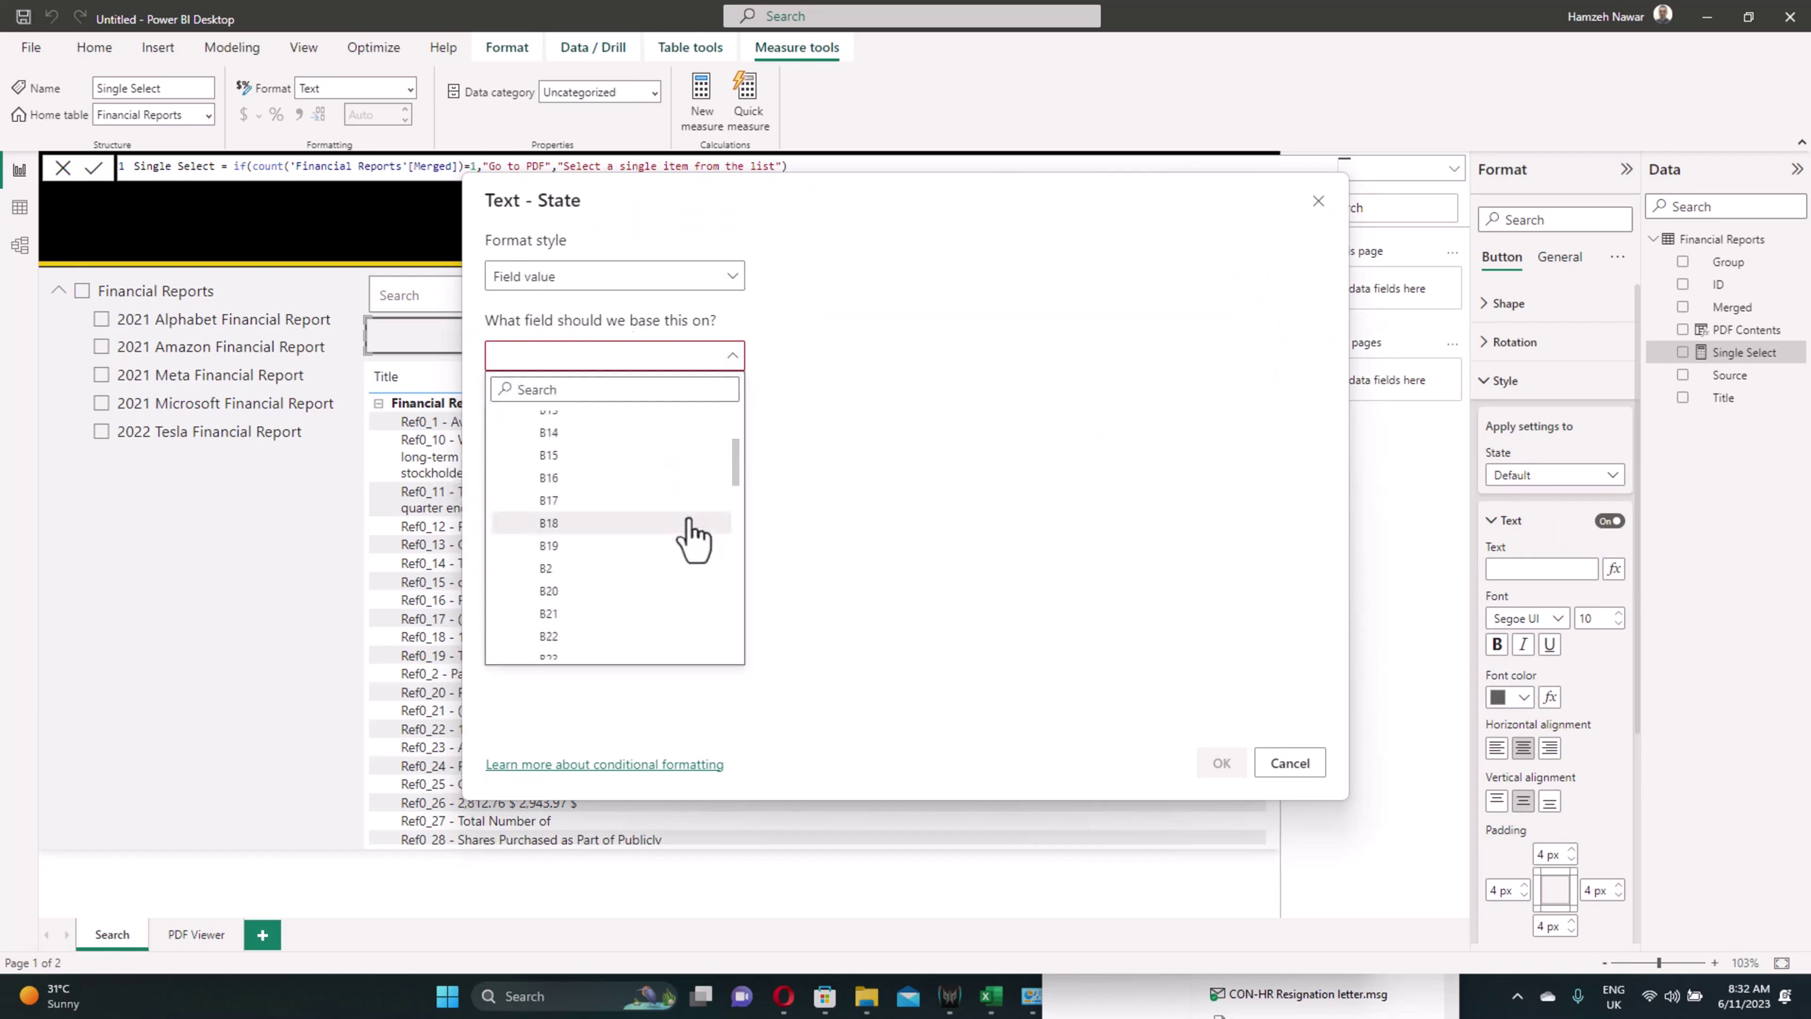
scroll(688, 534, "down", 10)
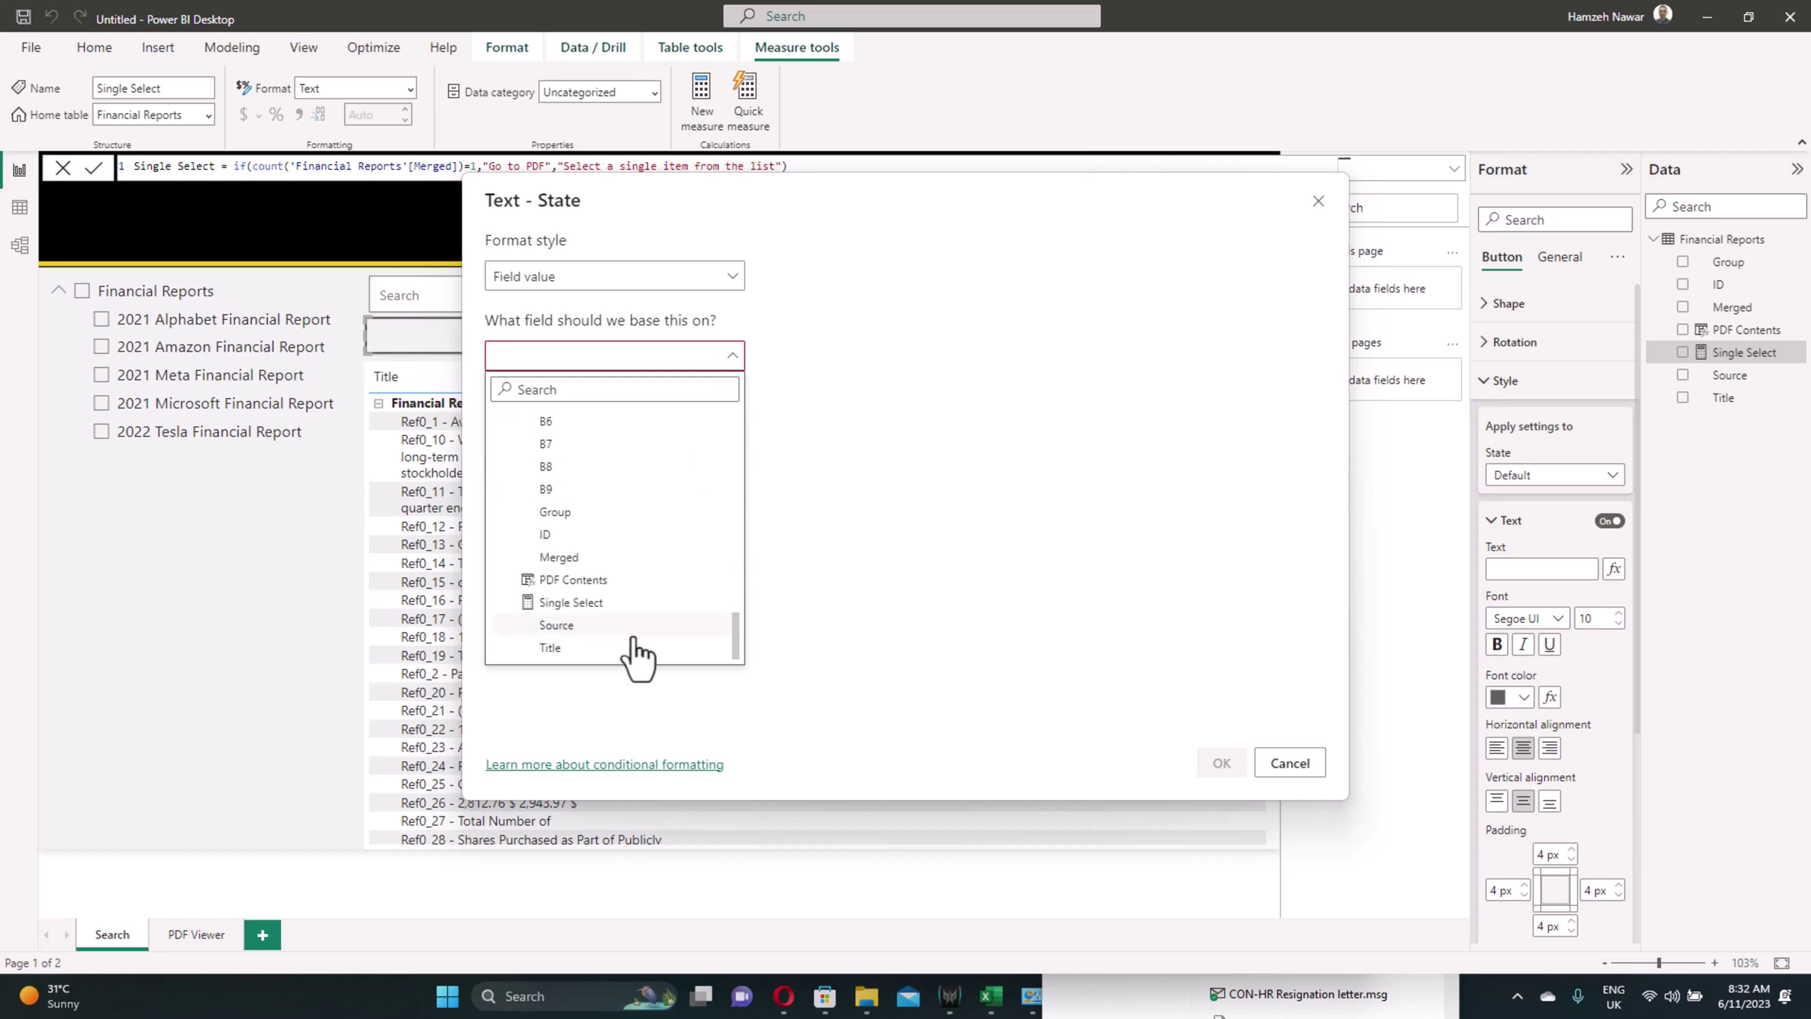
left_click(604, 600)
left_click(1222, 754)
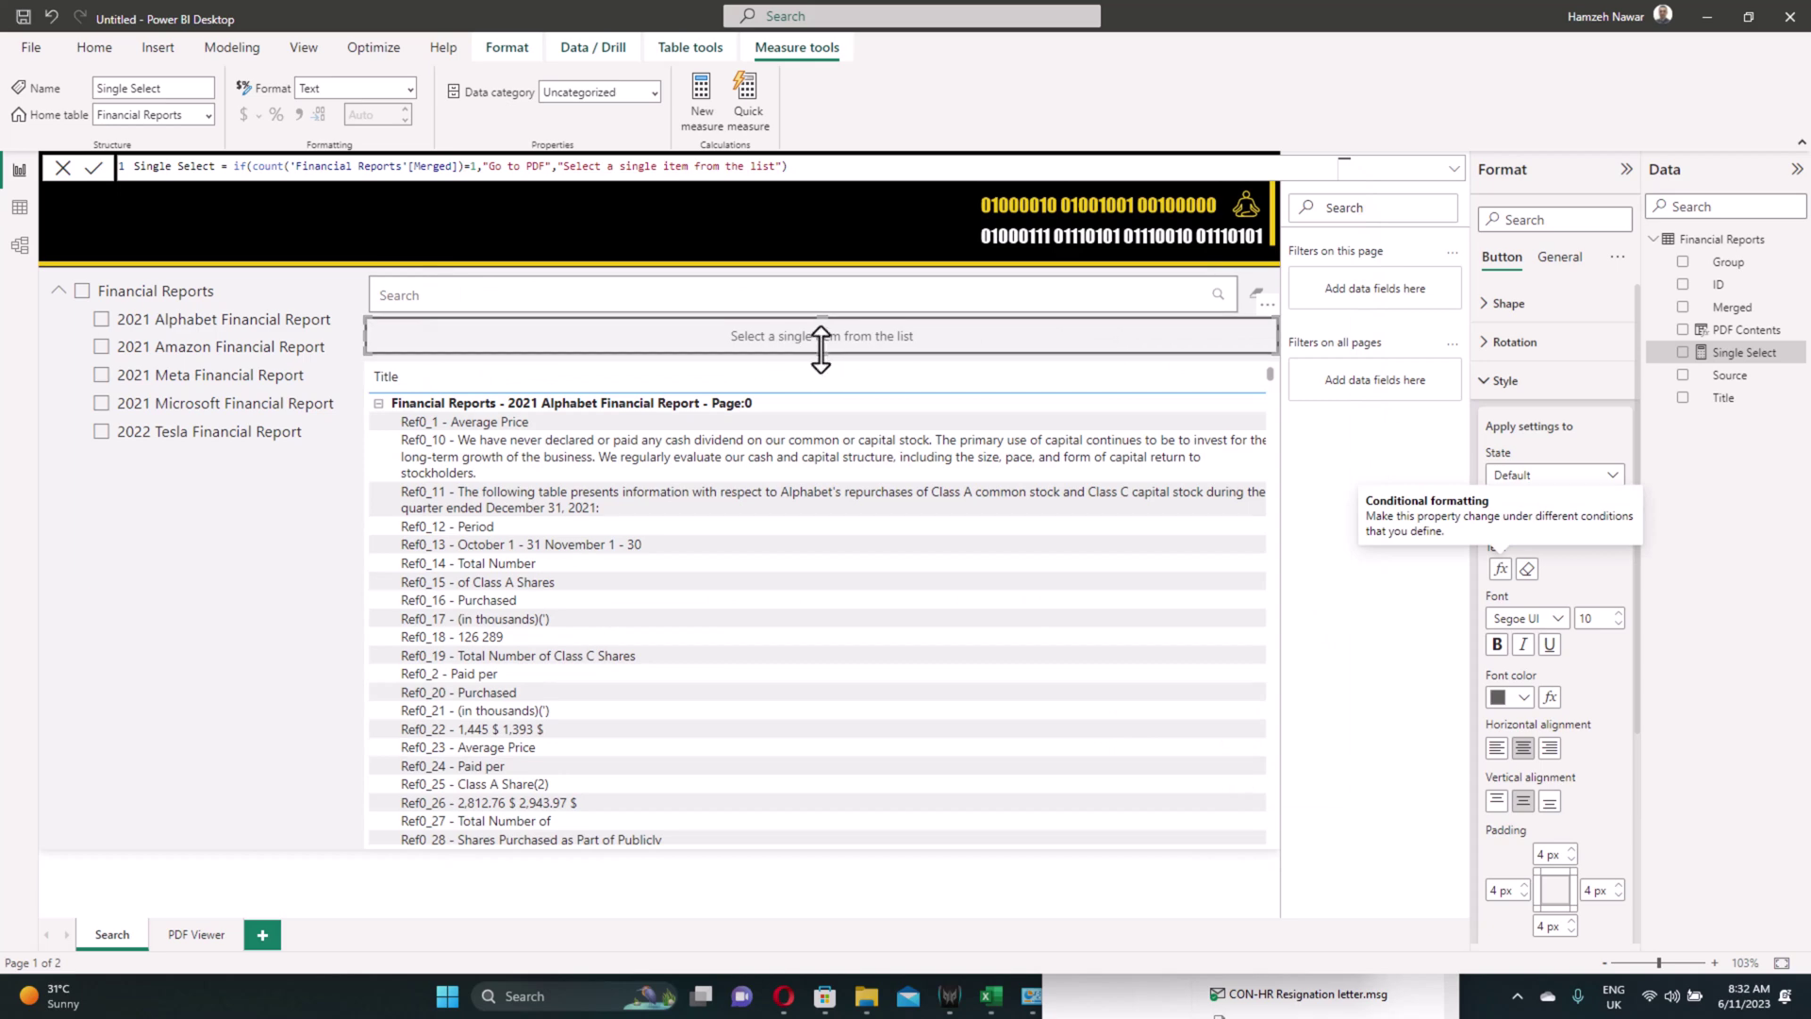
left_click(789, 502)
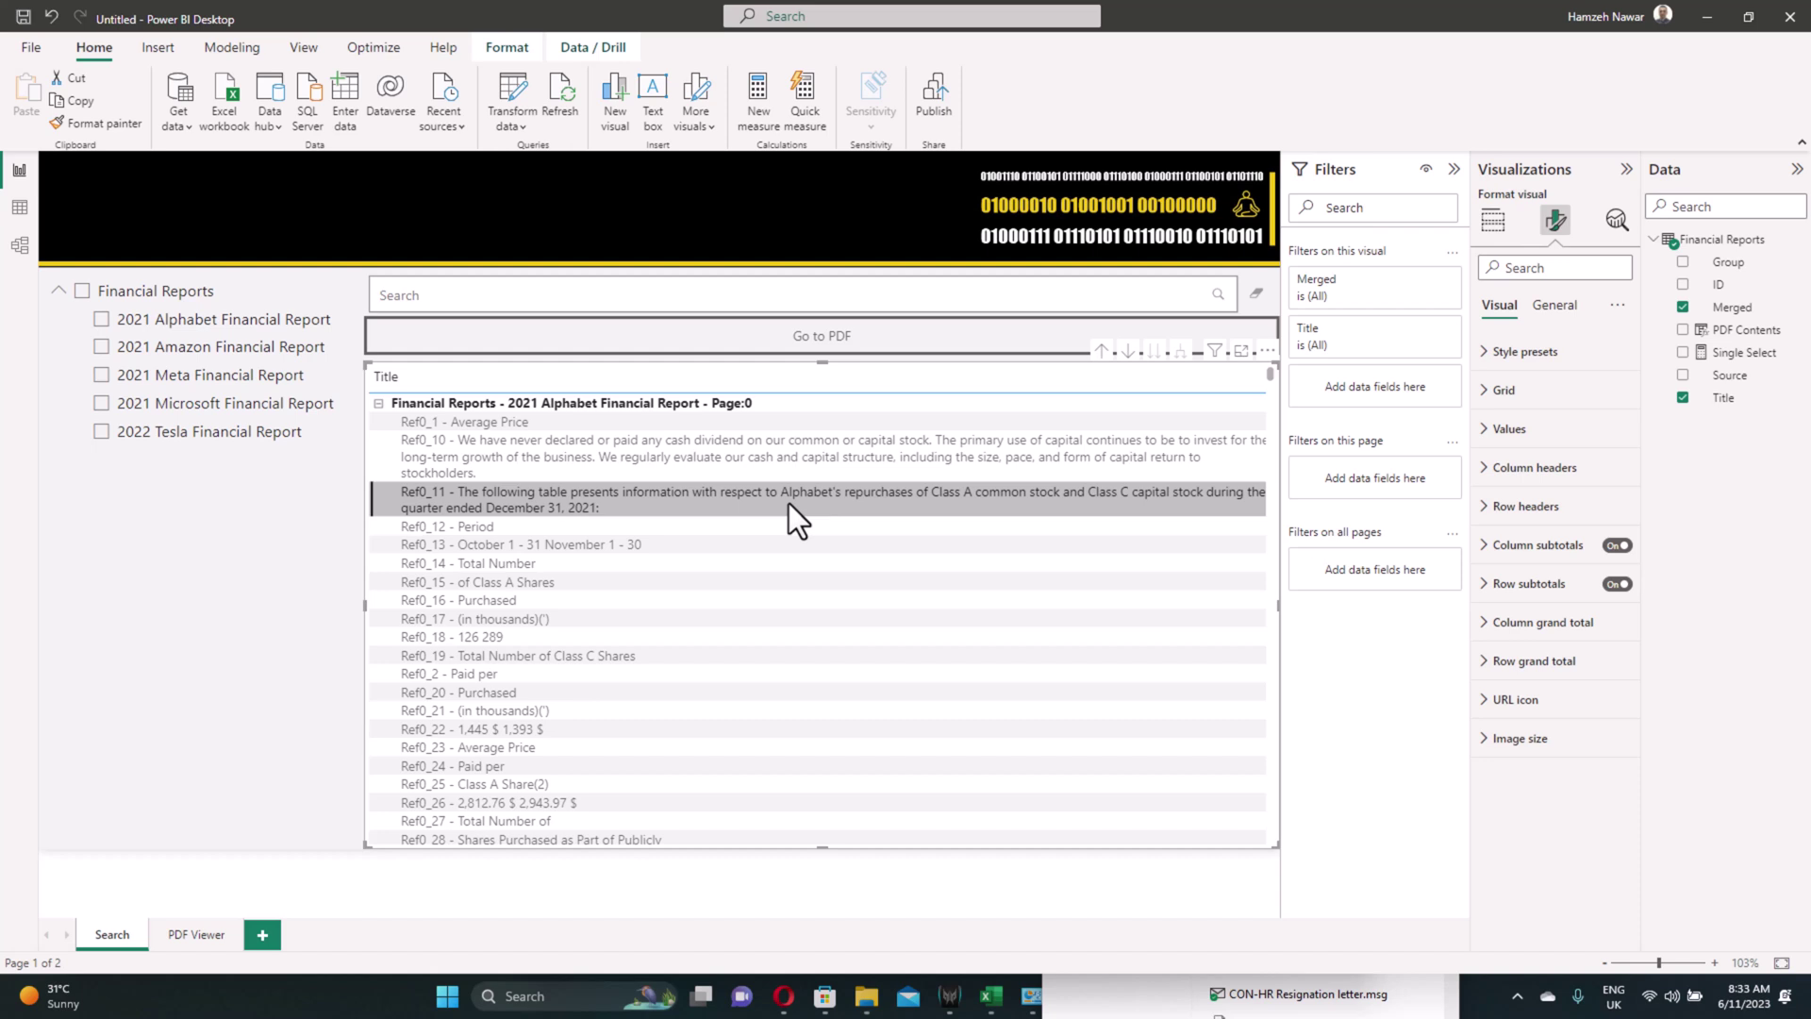
left_click(843, 495)
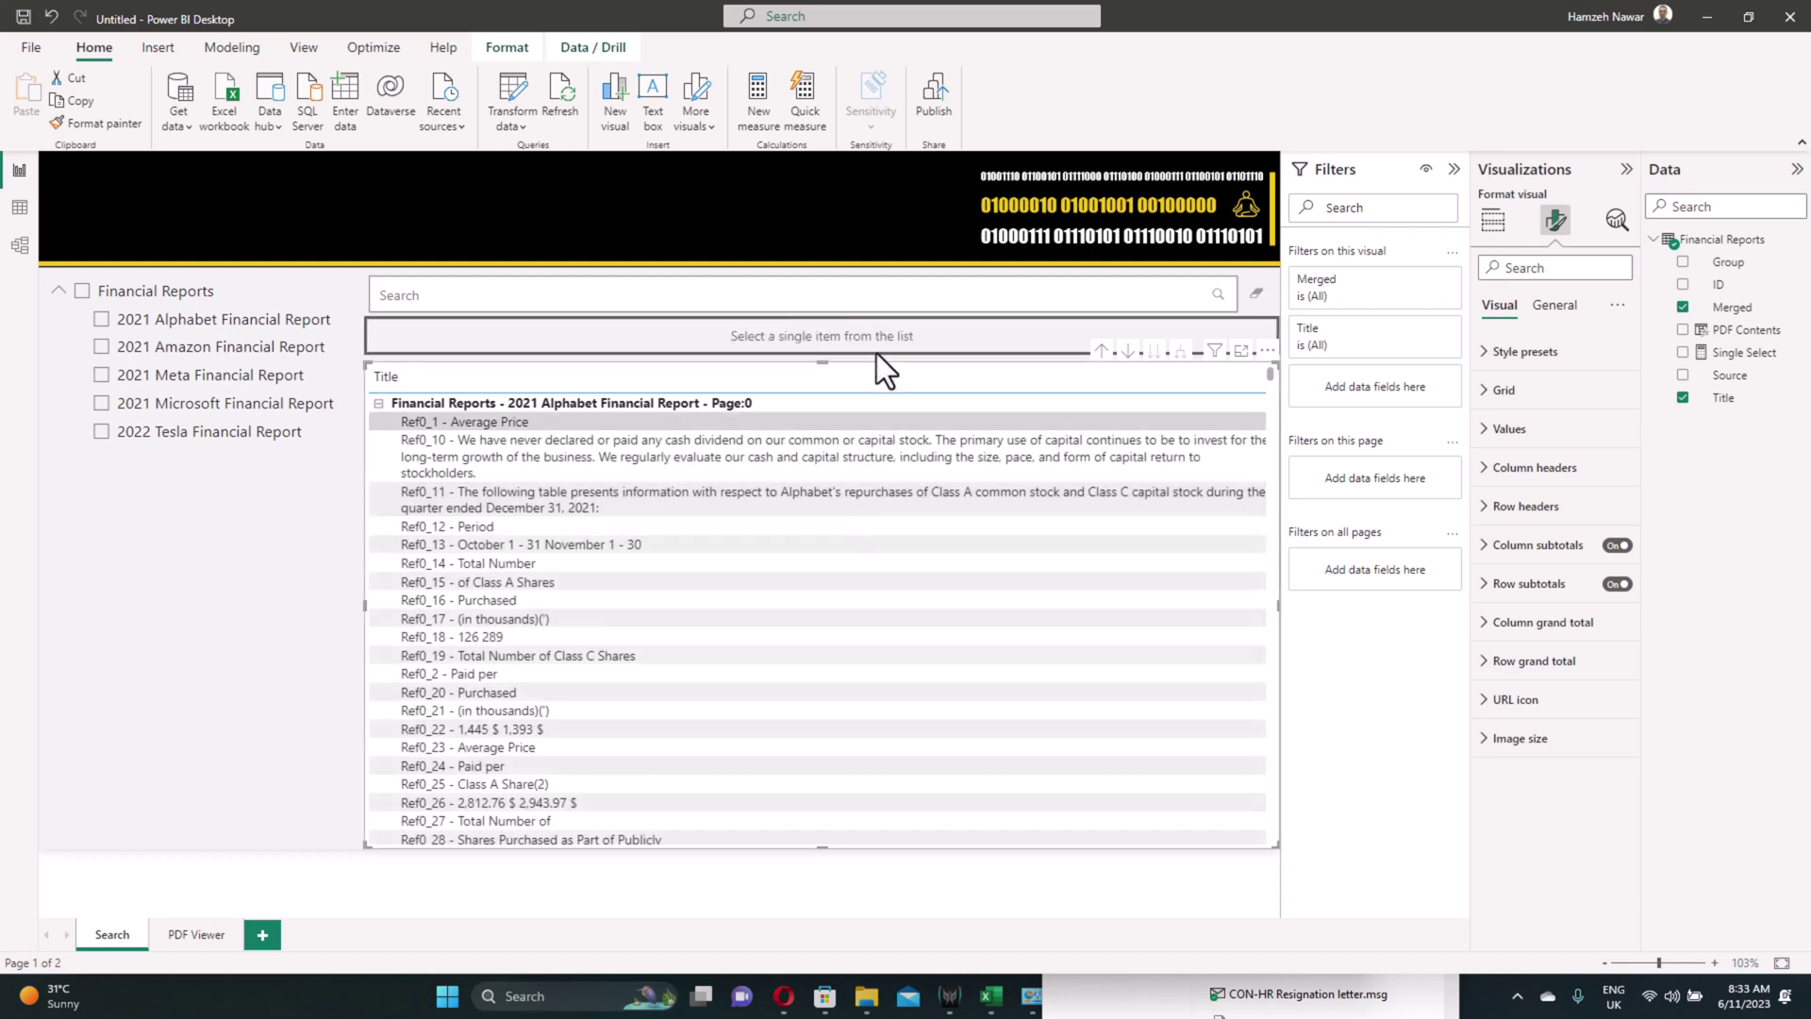
Step: Give the button's Default state a yellow fill with 10% transparency
left_click(874, 351)
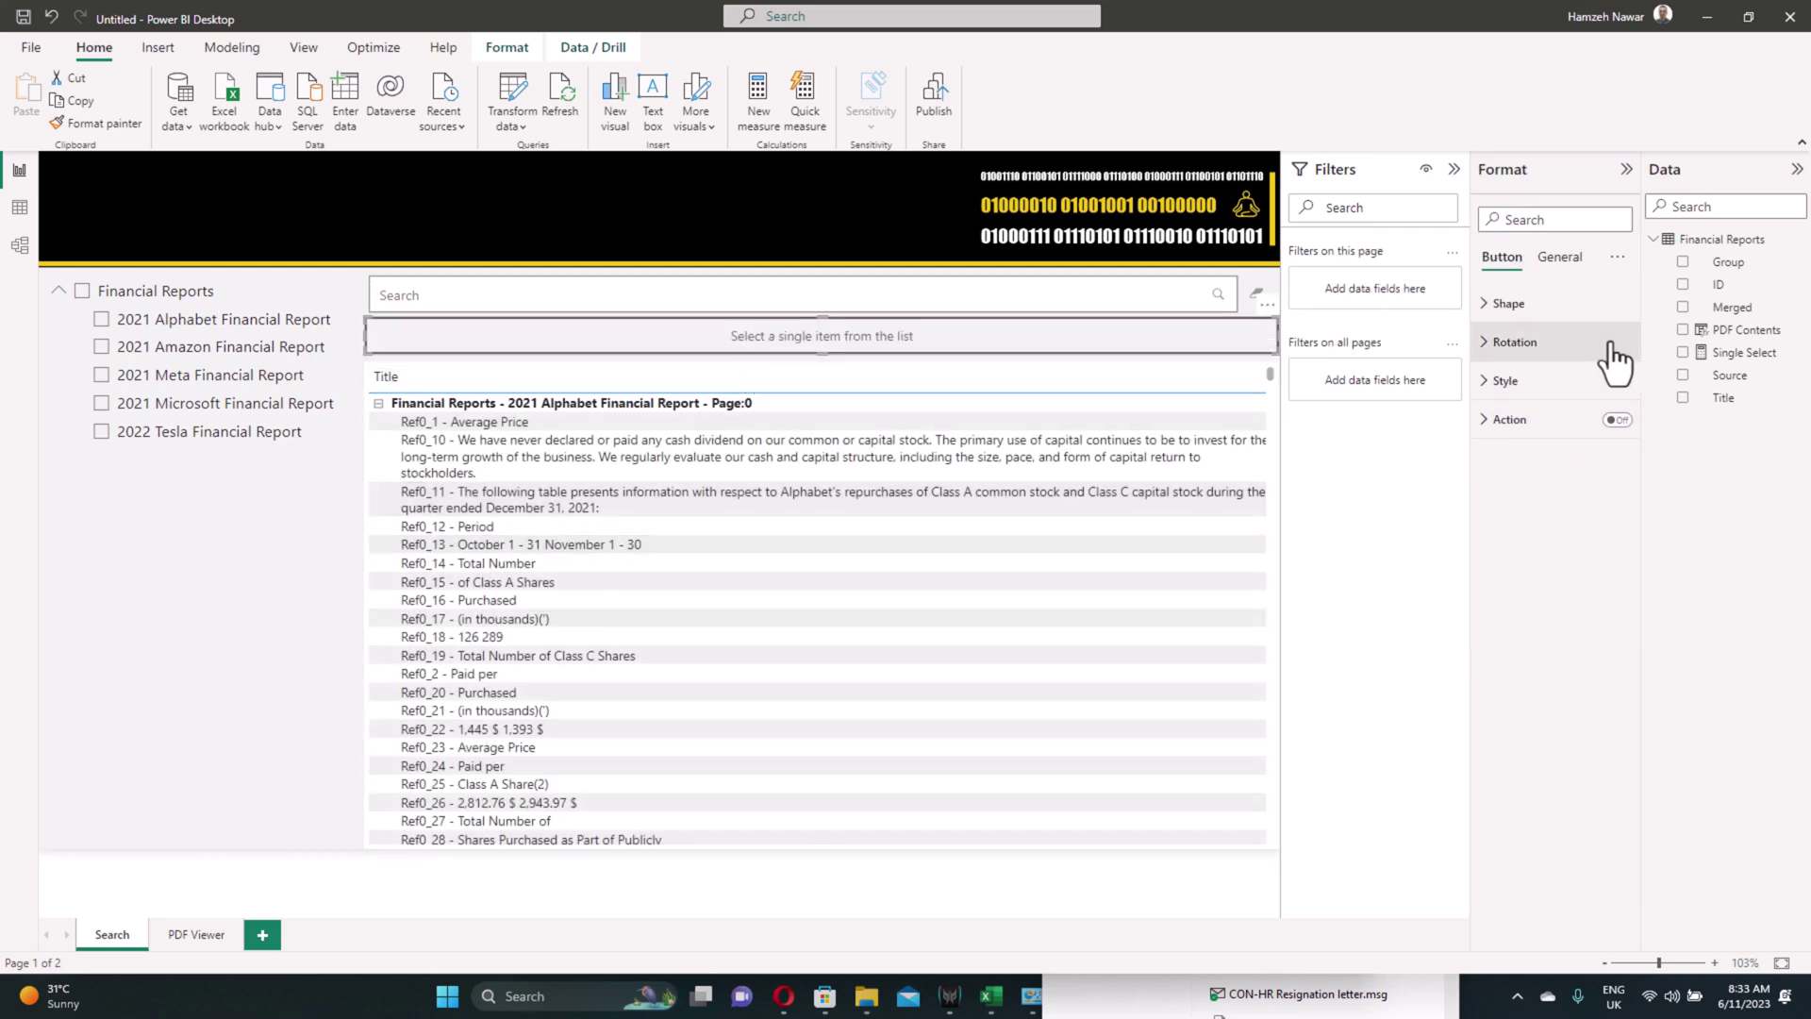
left_click(1505, 381)
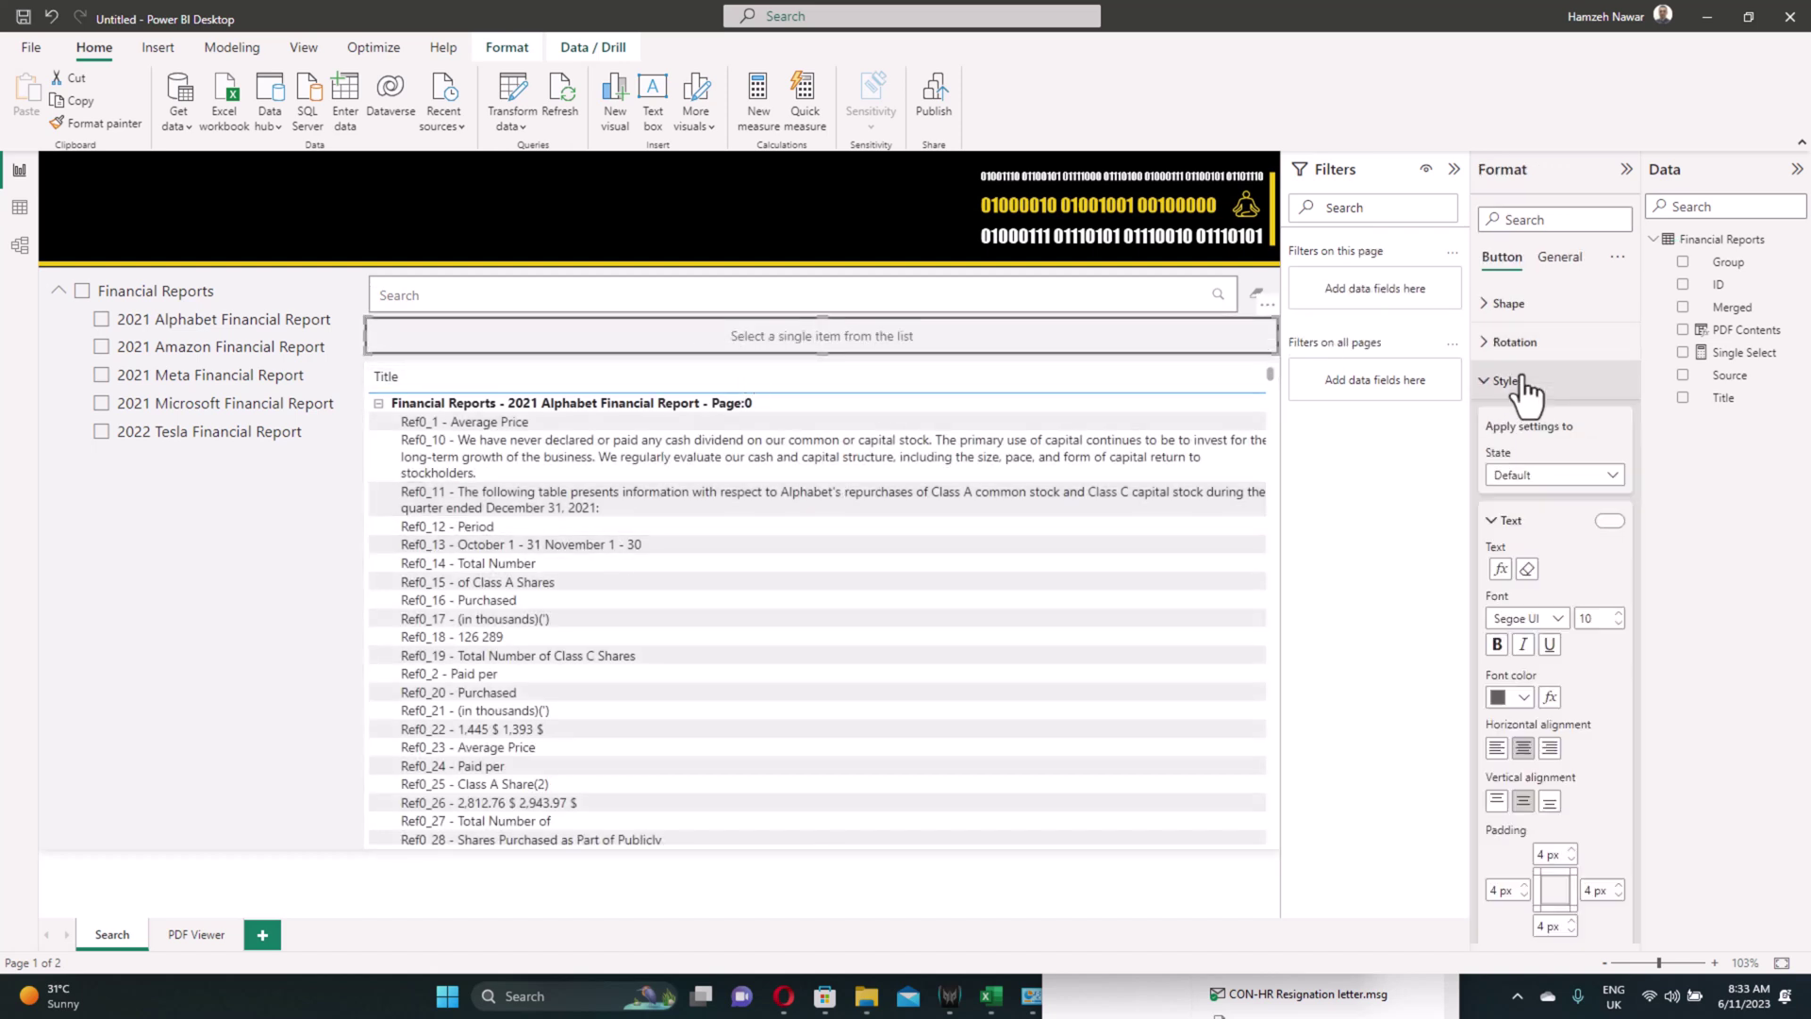
left_click(1485, 523)
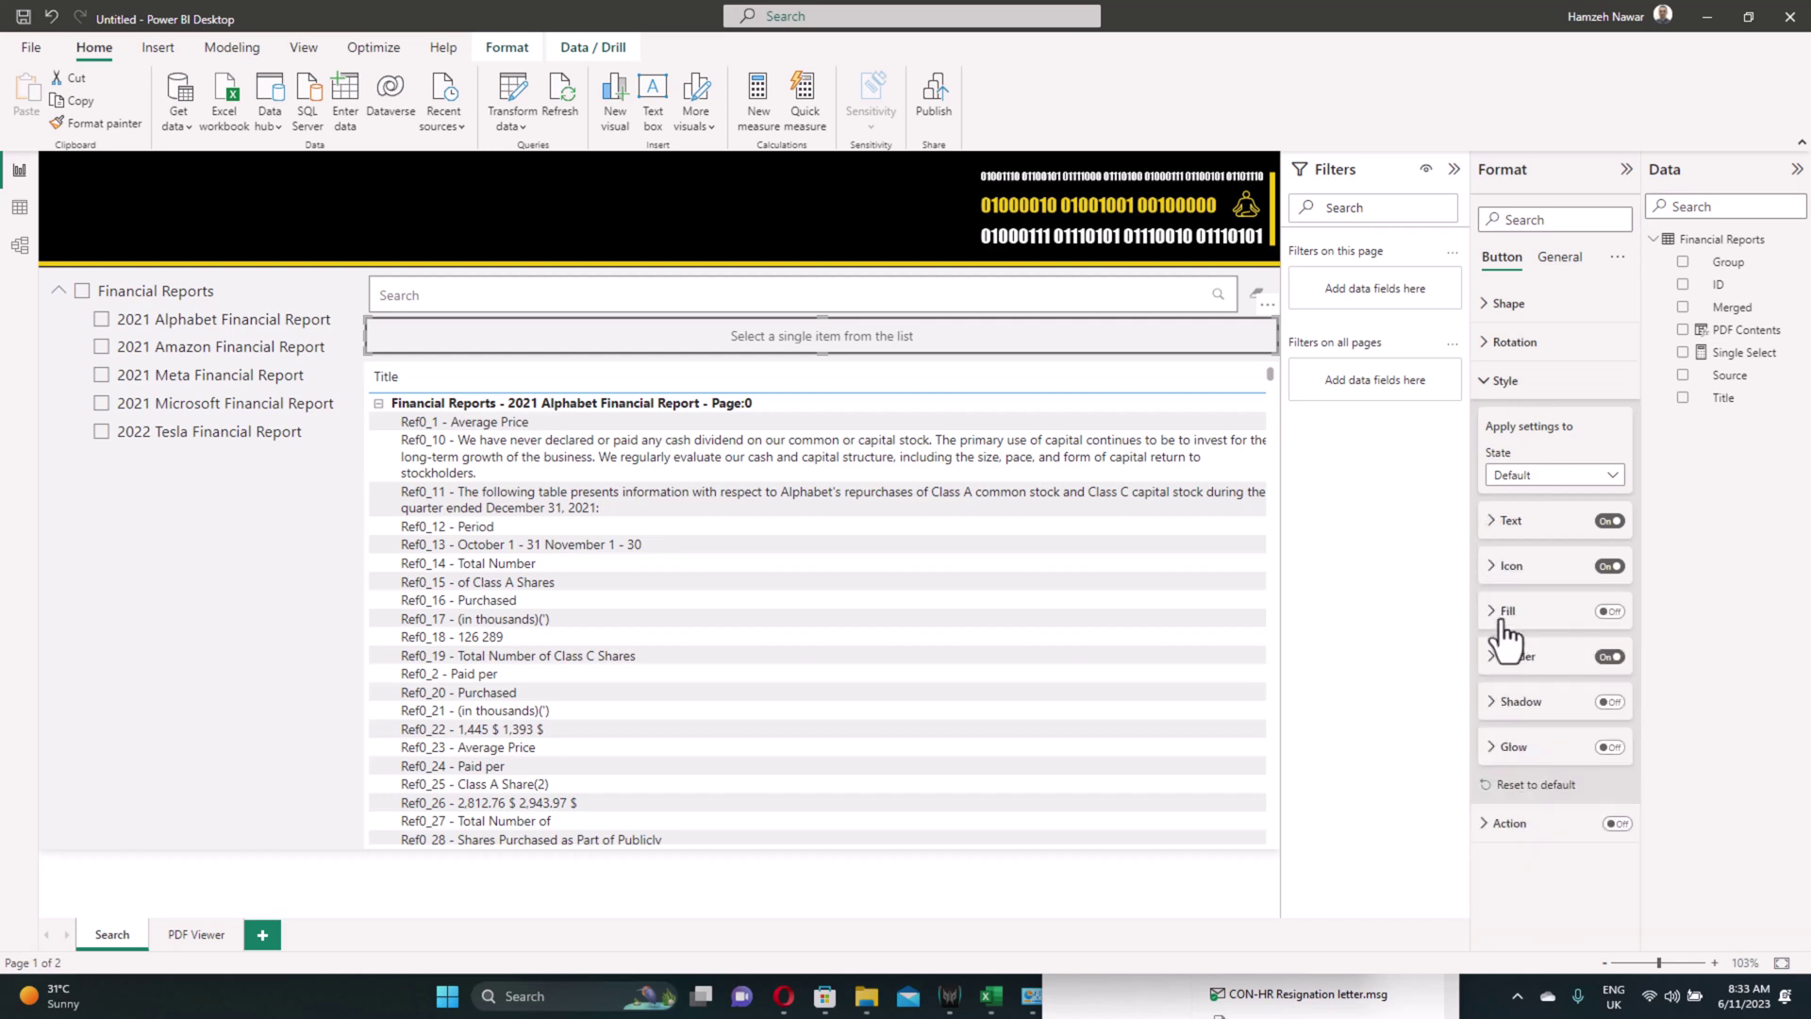
left_click(1610, 611)
left_click(1492, 612)
left_click(1521, 659)
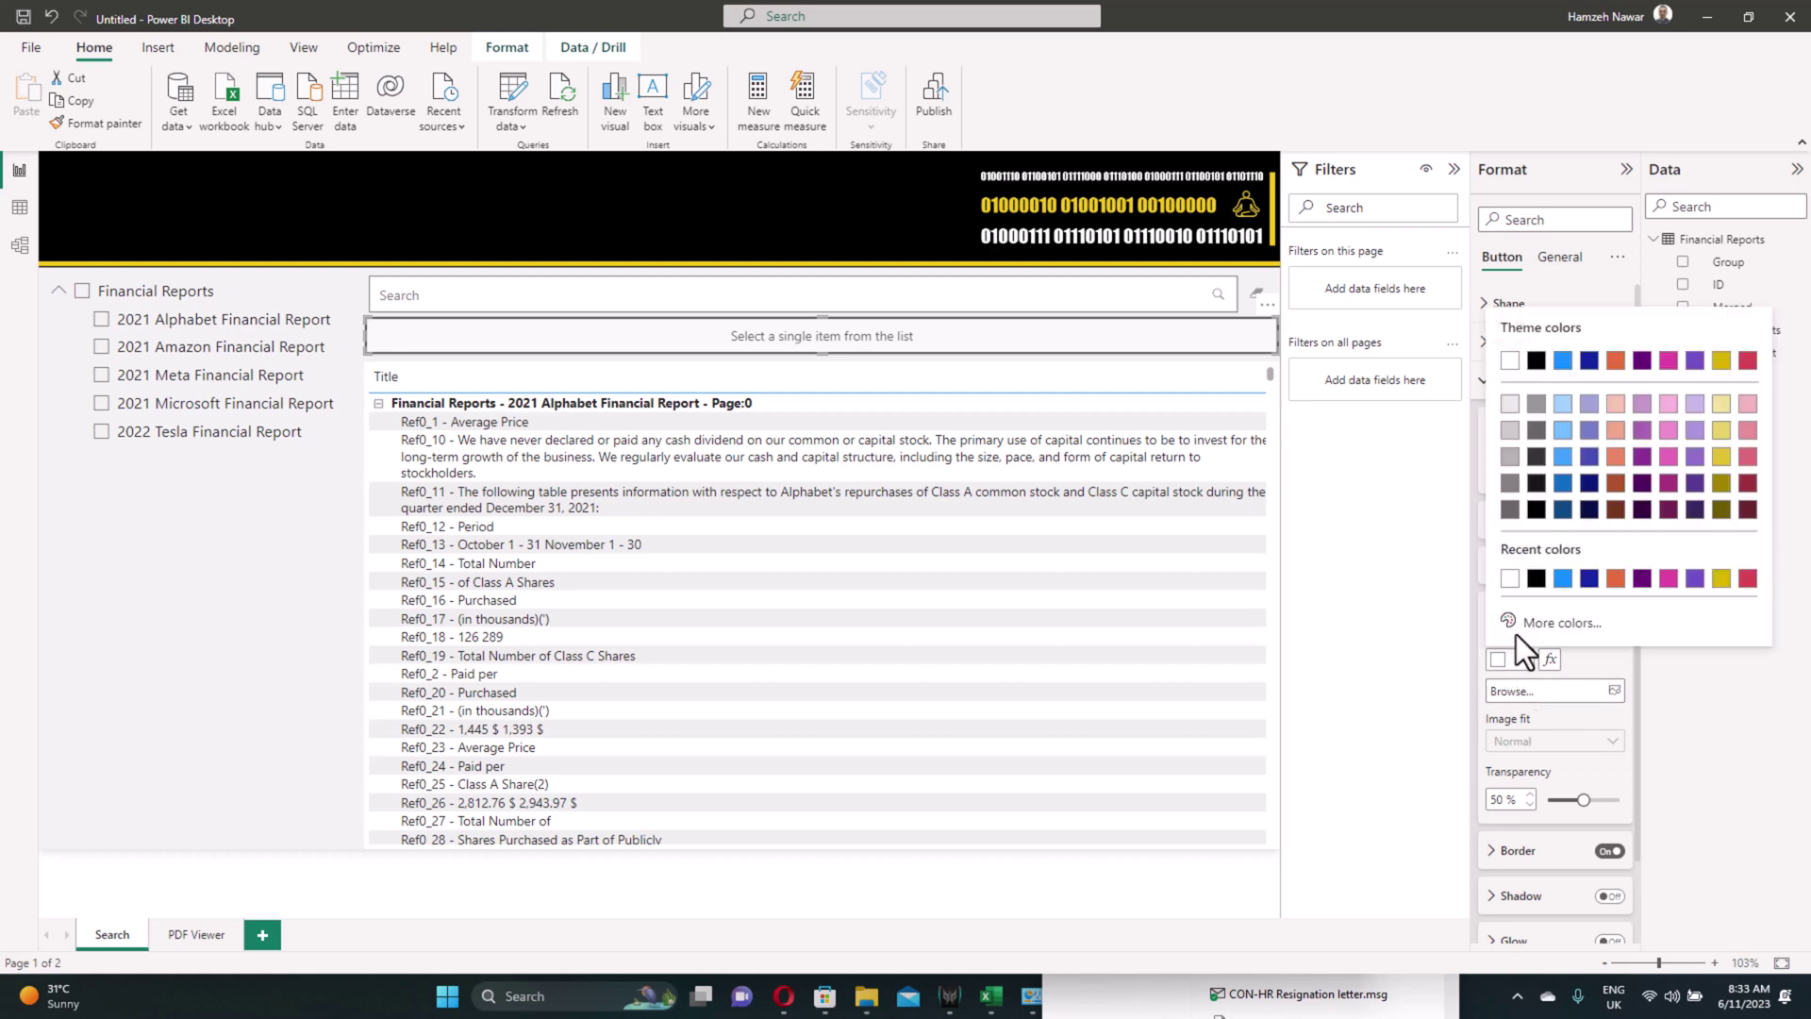
left_click(1721, 579)
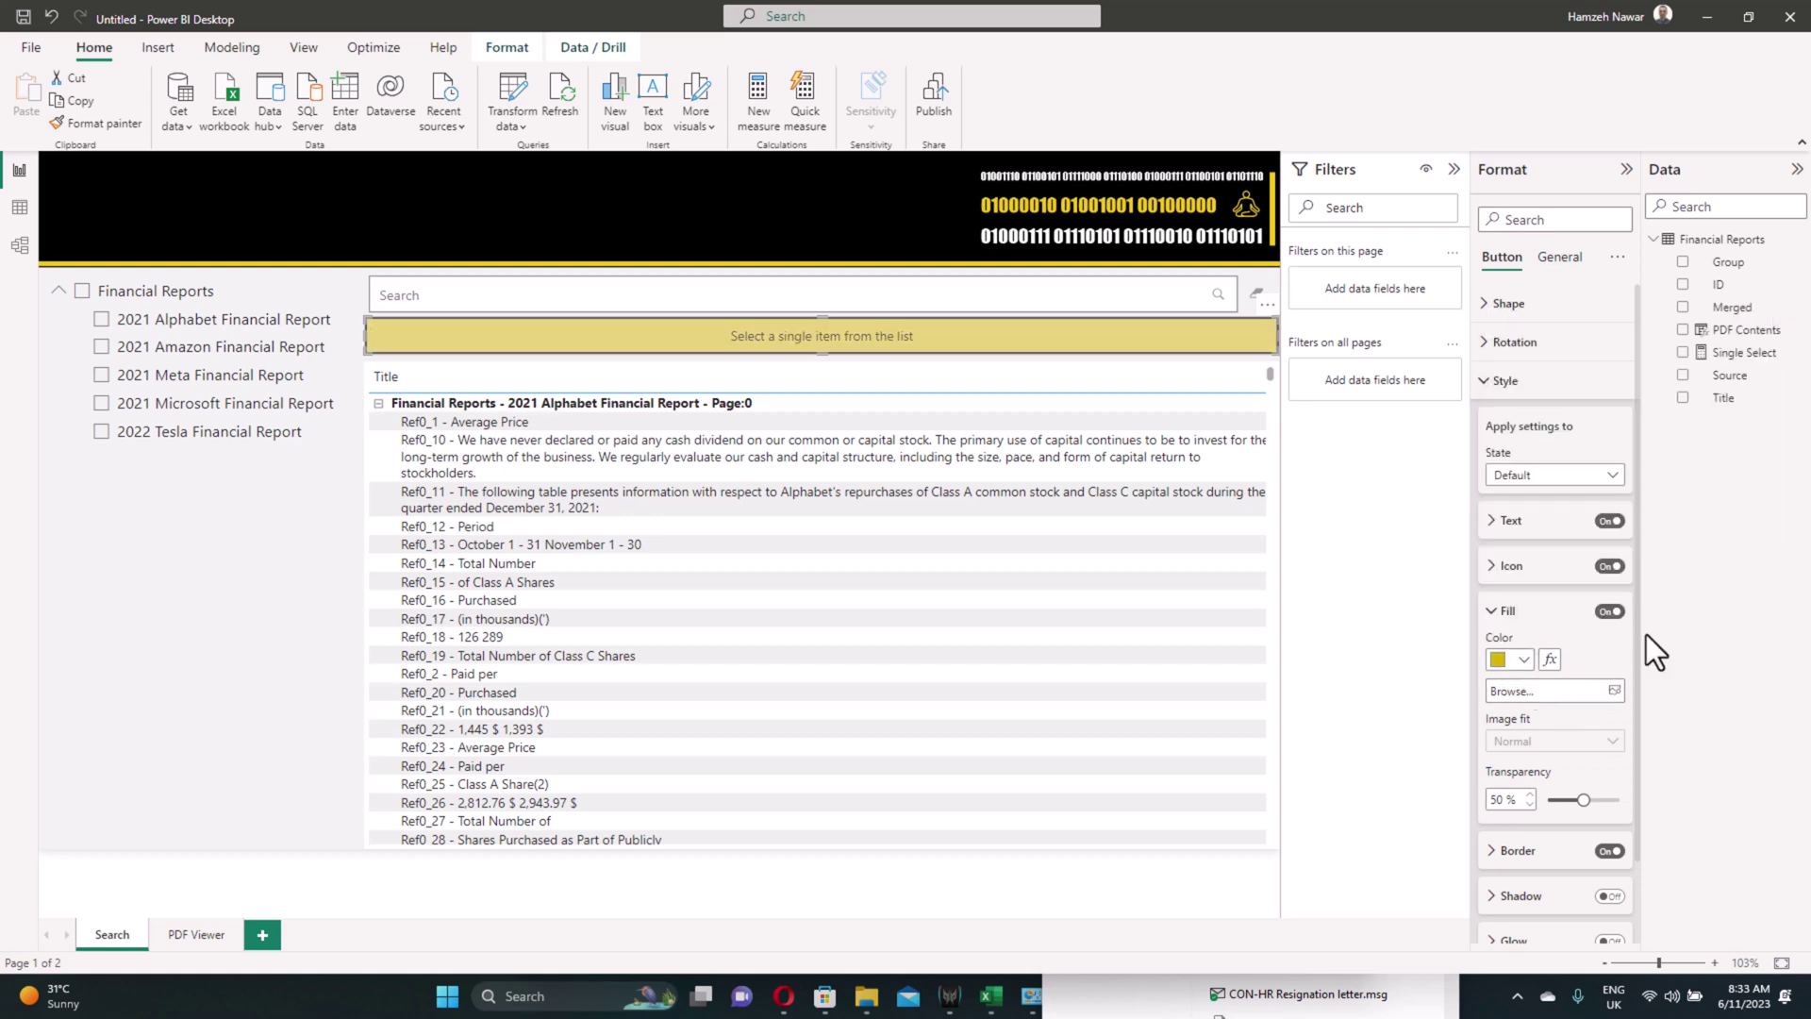
double_click(1498, 799)
type("10")
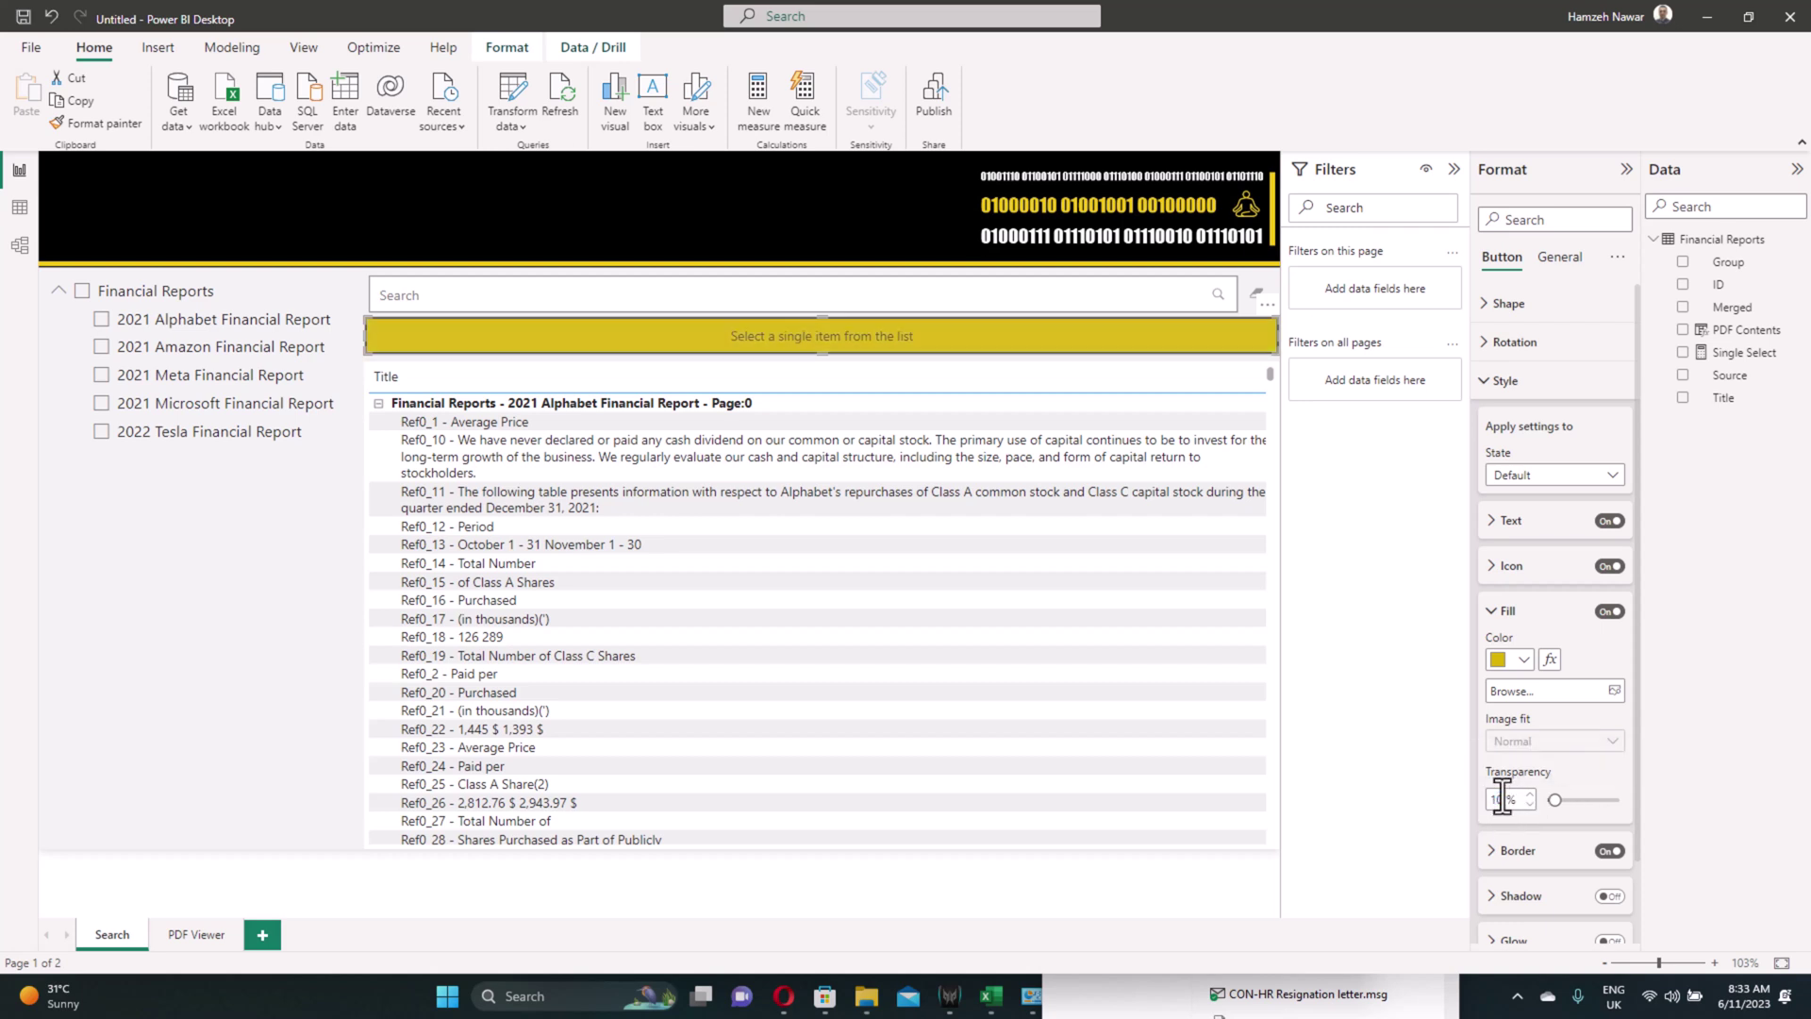
Step: Give the button's Disabled state a yellow fill with 100% transparency
left_click(1537, 479)
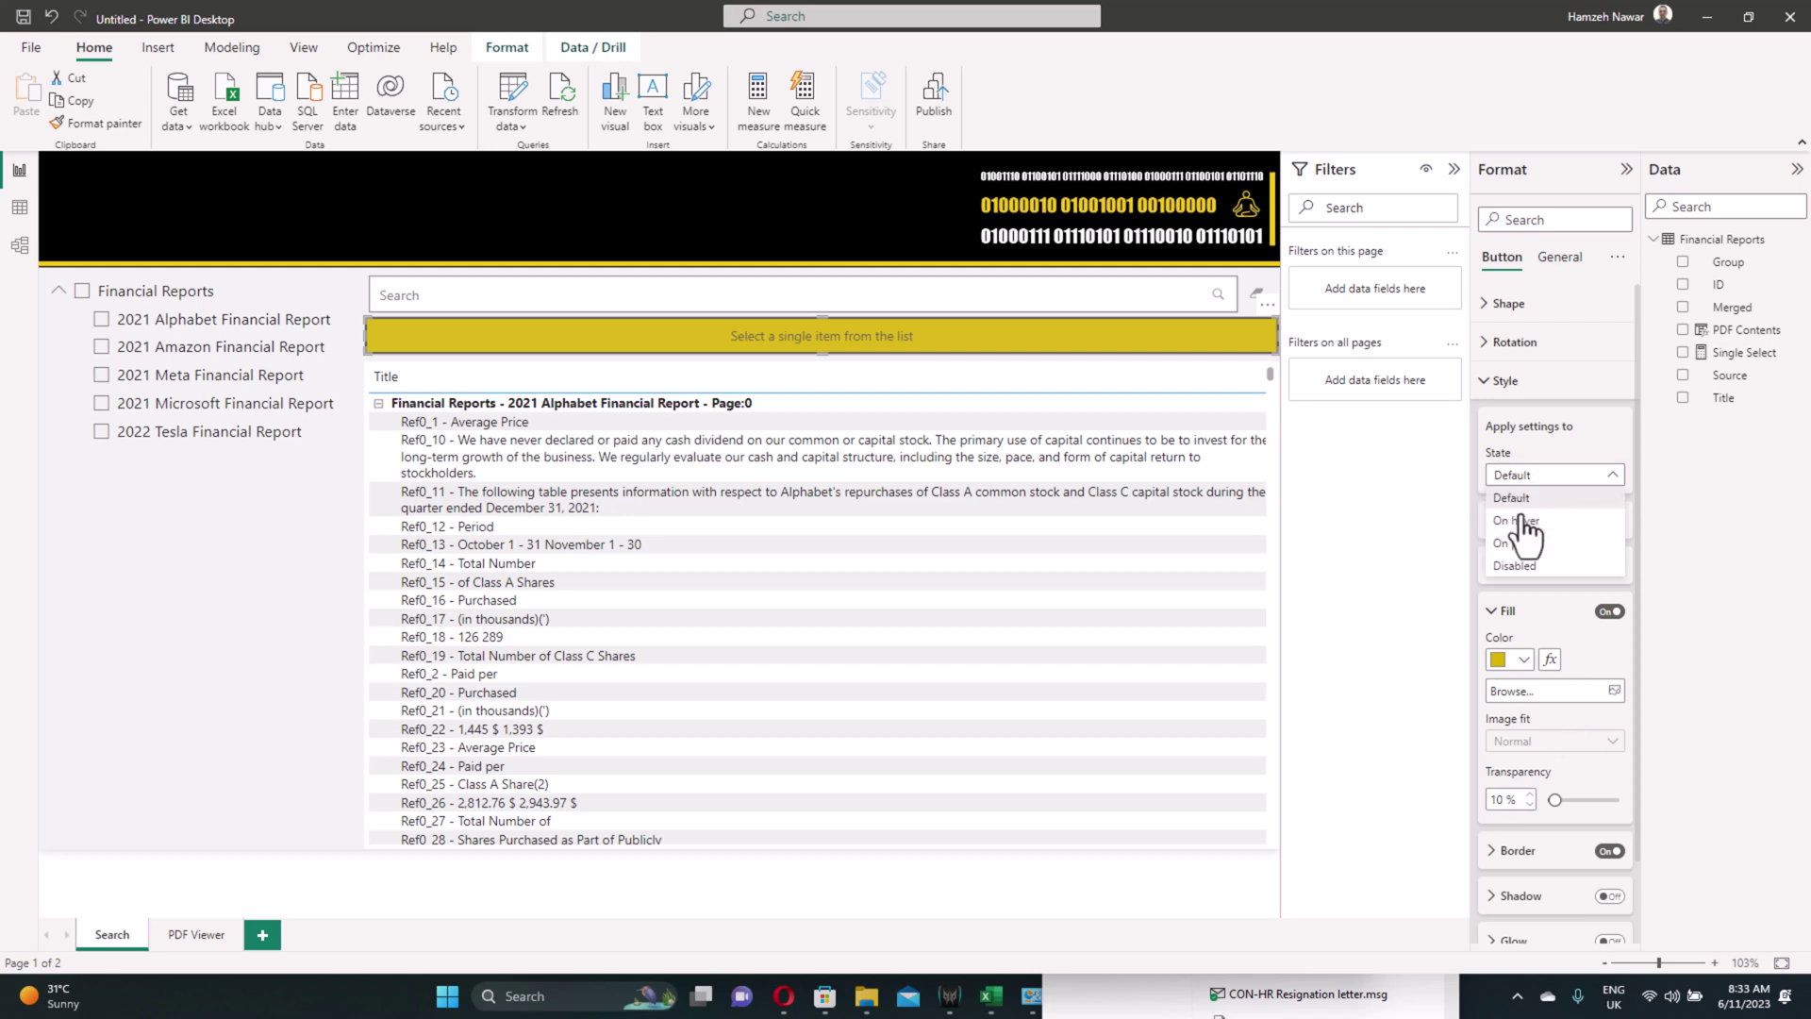
left_click(1526, 576)
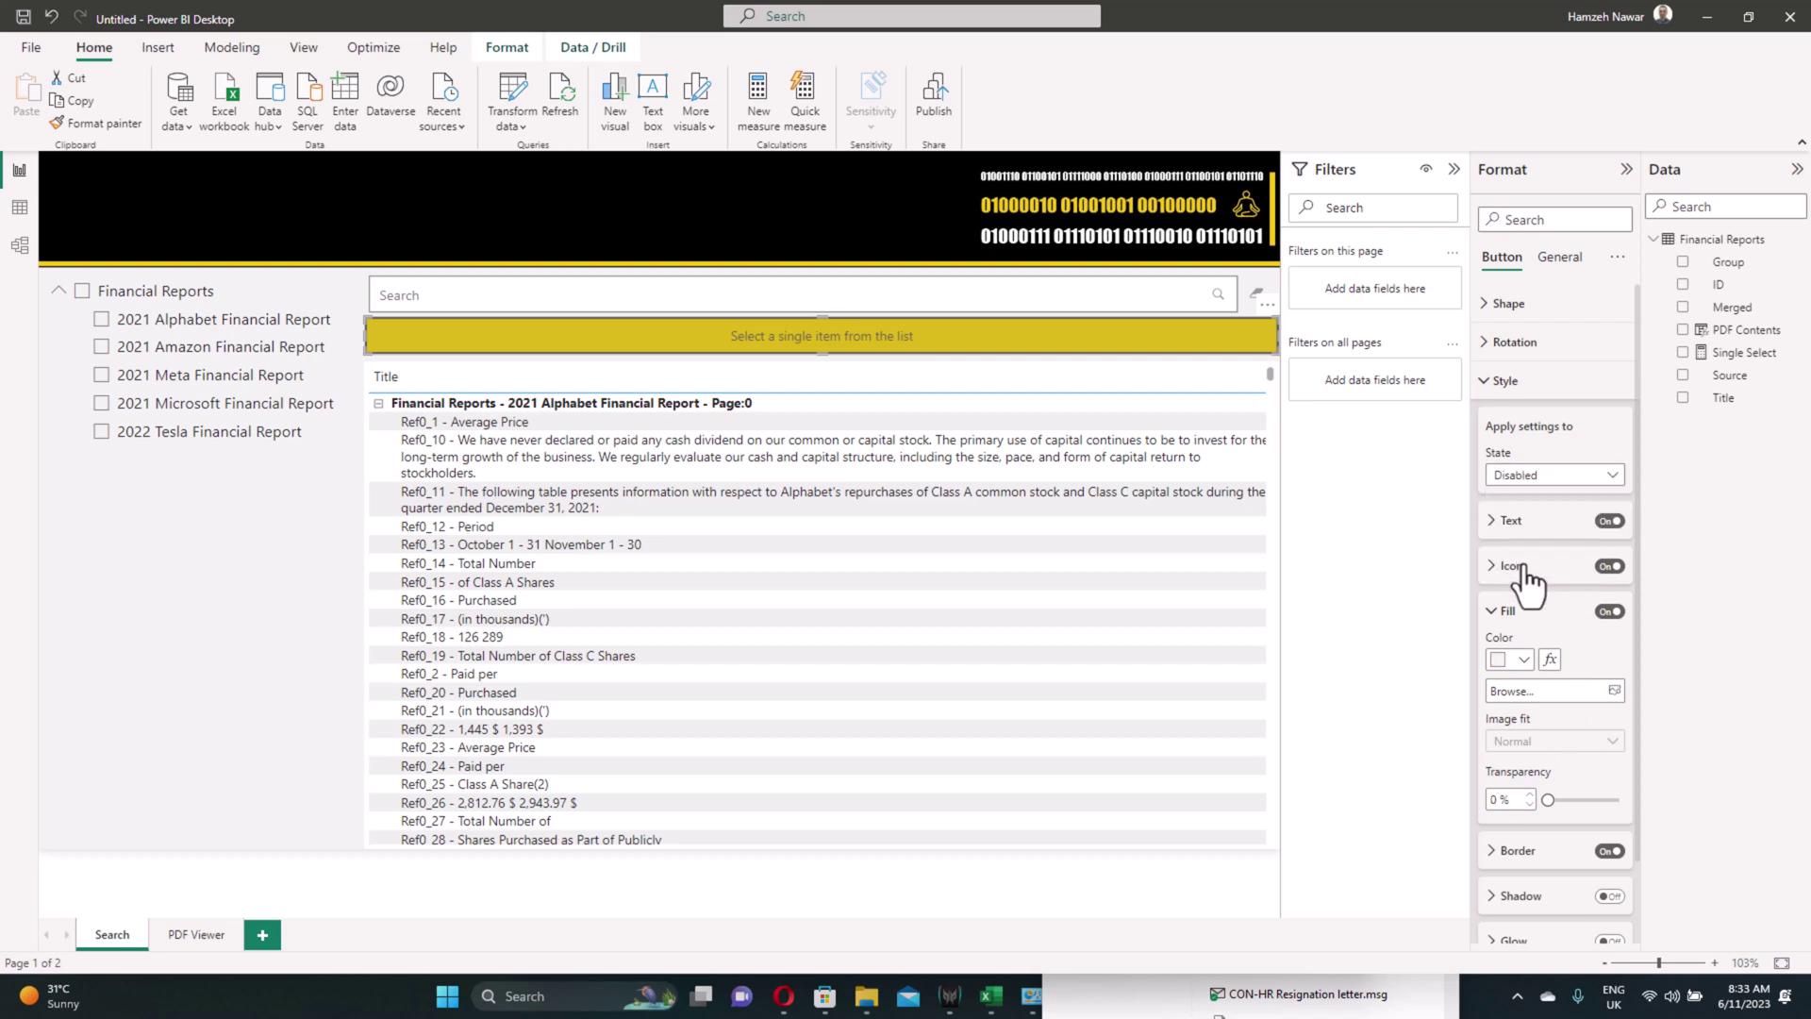
left_click(1509, 664)
left_click(1510, 579)
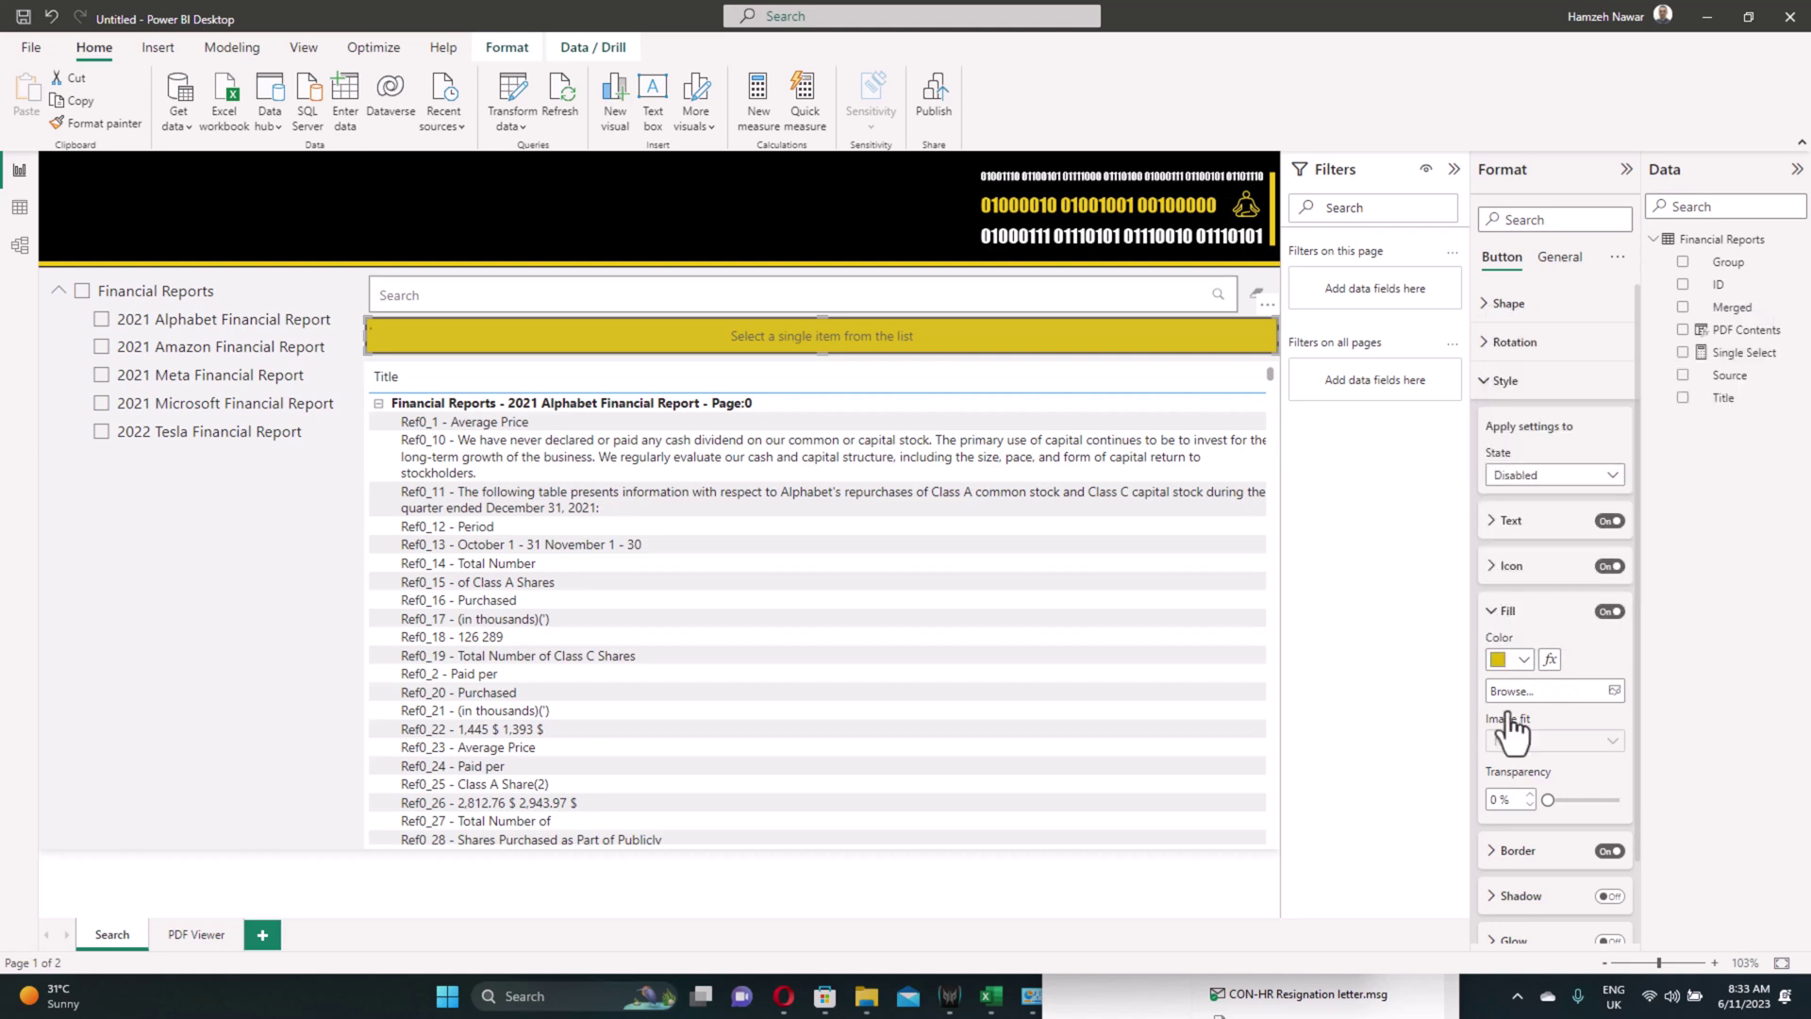
left_click(1500, 800)
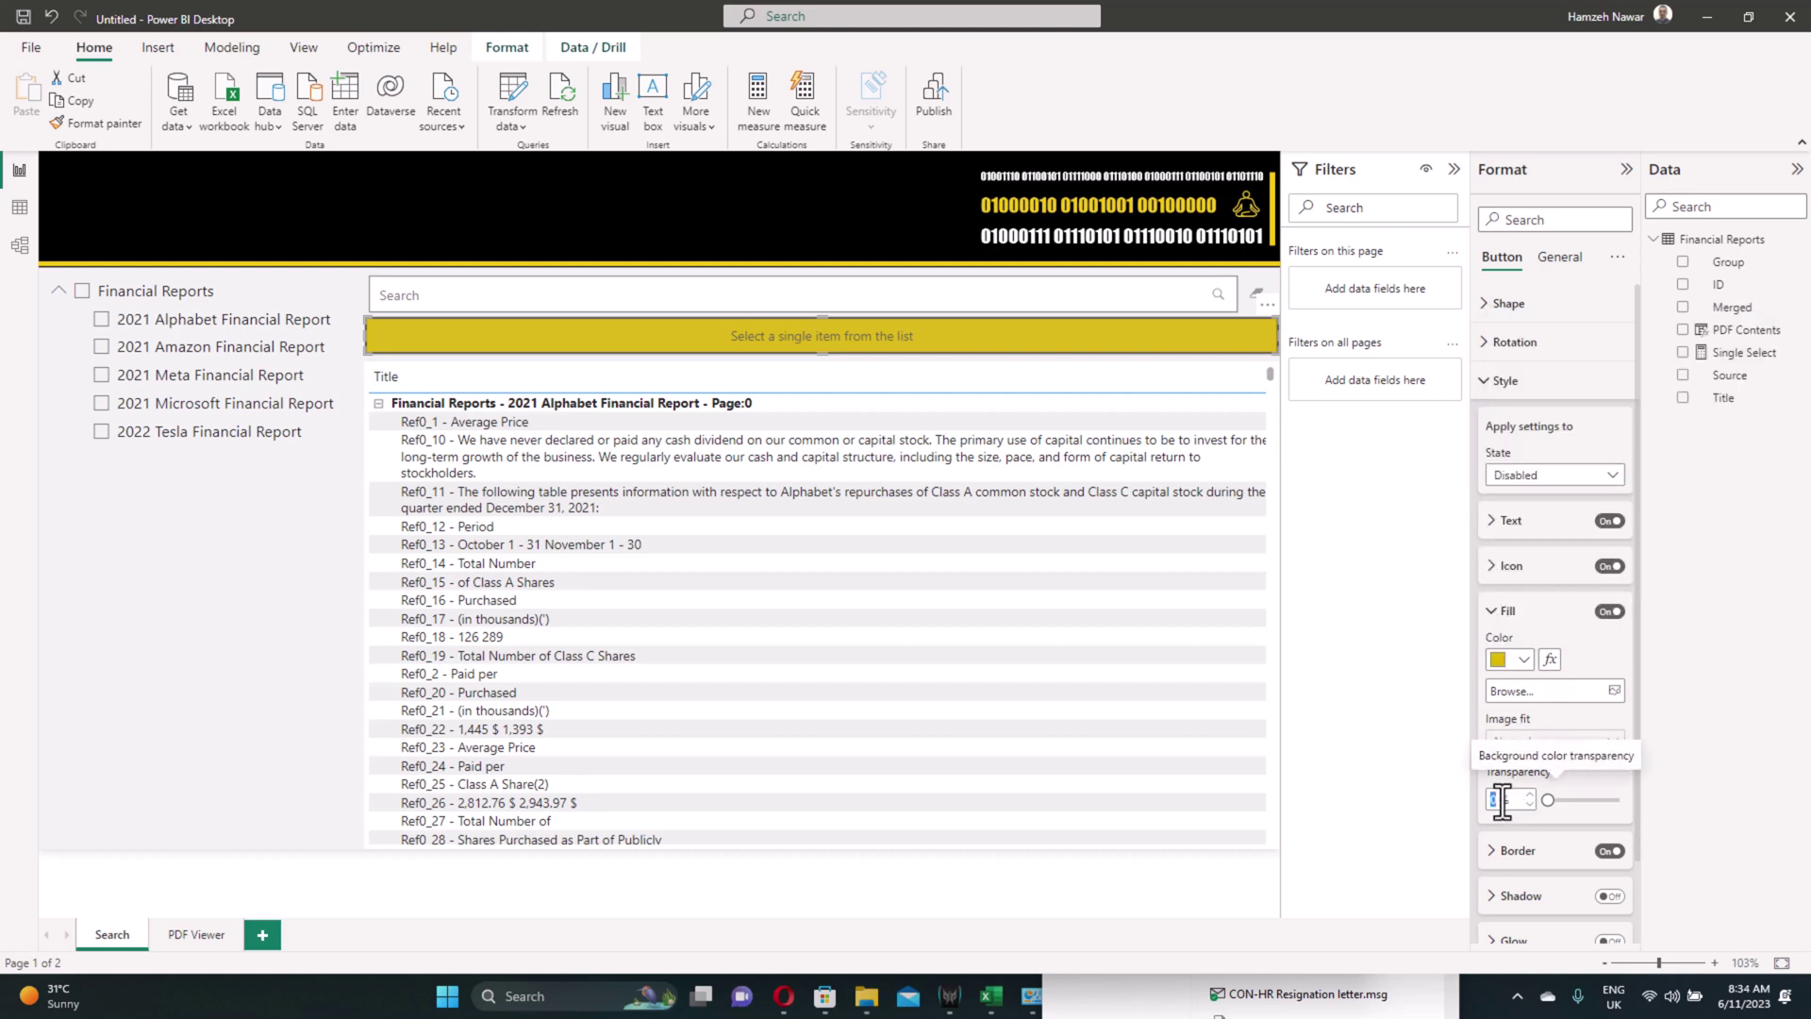
type("100")
left_click(1506, 380)
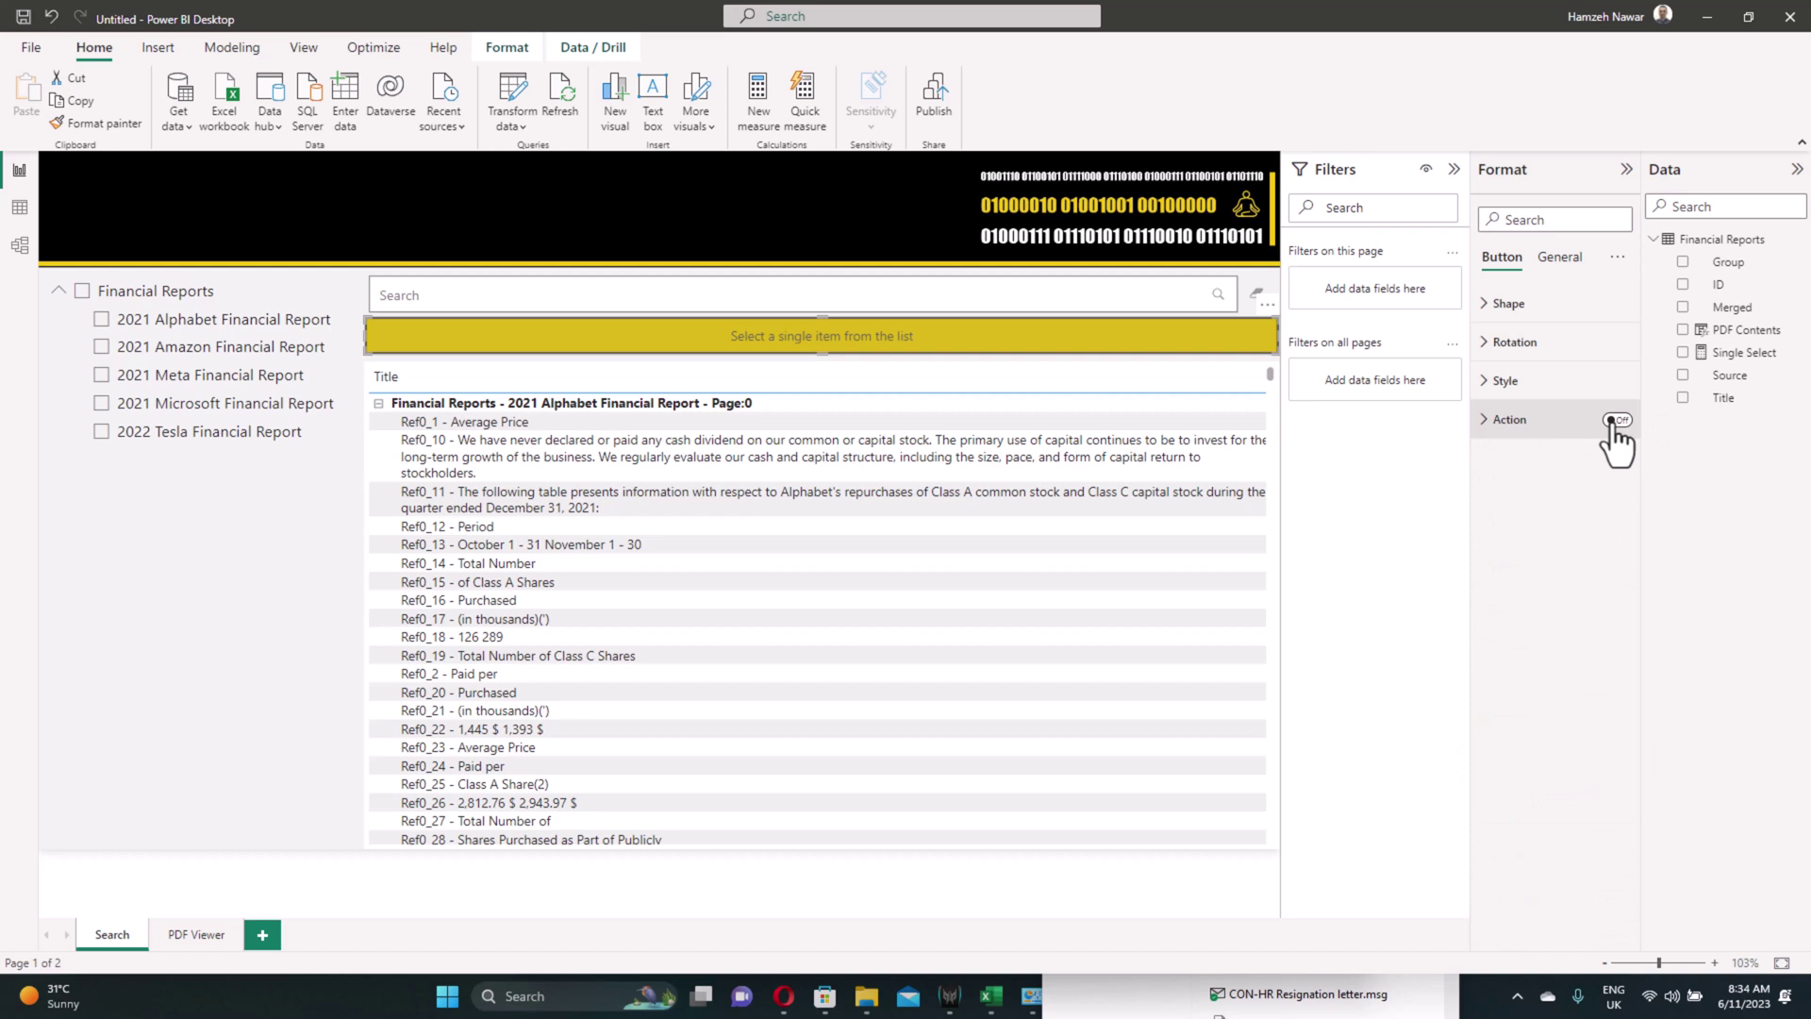
Step: Turn on the button's action and set its type to Drill through with PDF Viewer as the destination
left_click(1617, 421)
left_click(1492, 419)
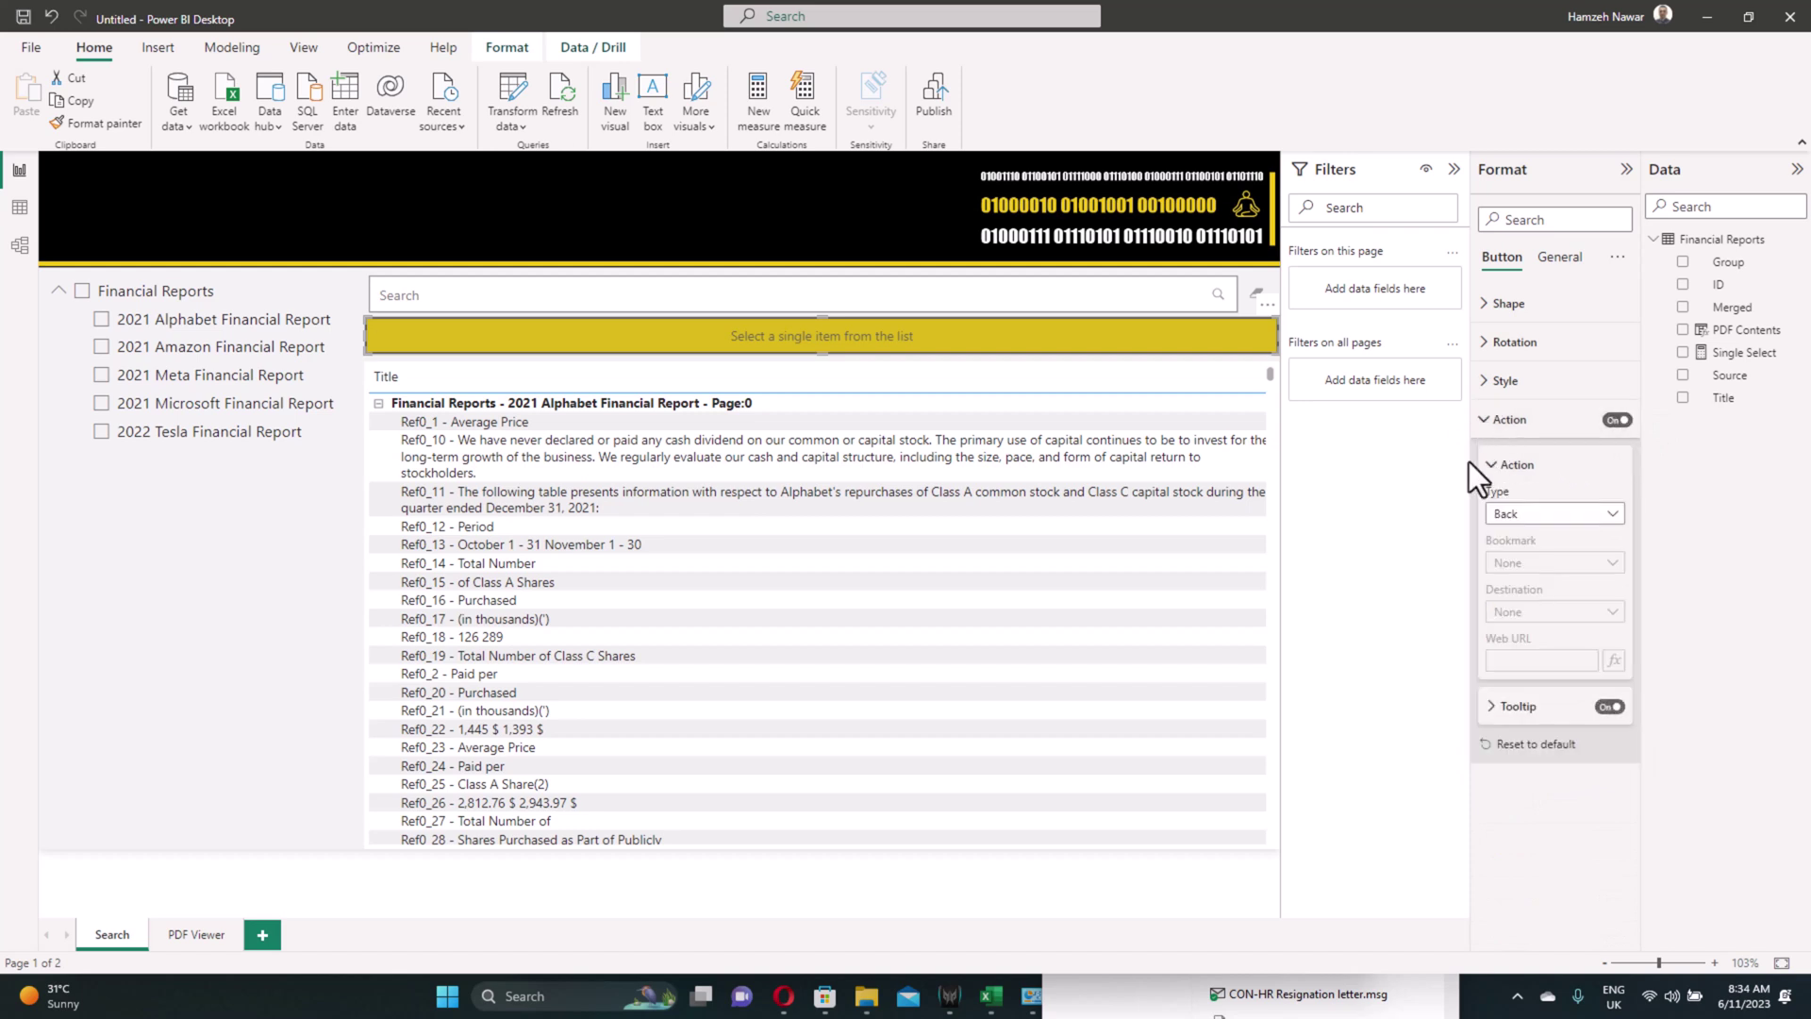
left_click(1519, 515)
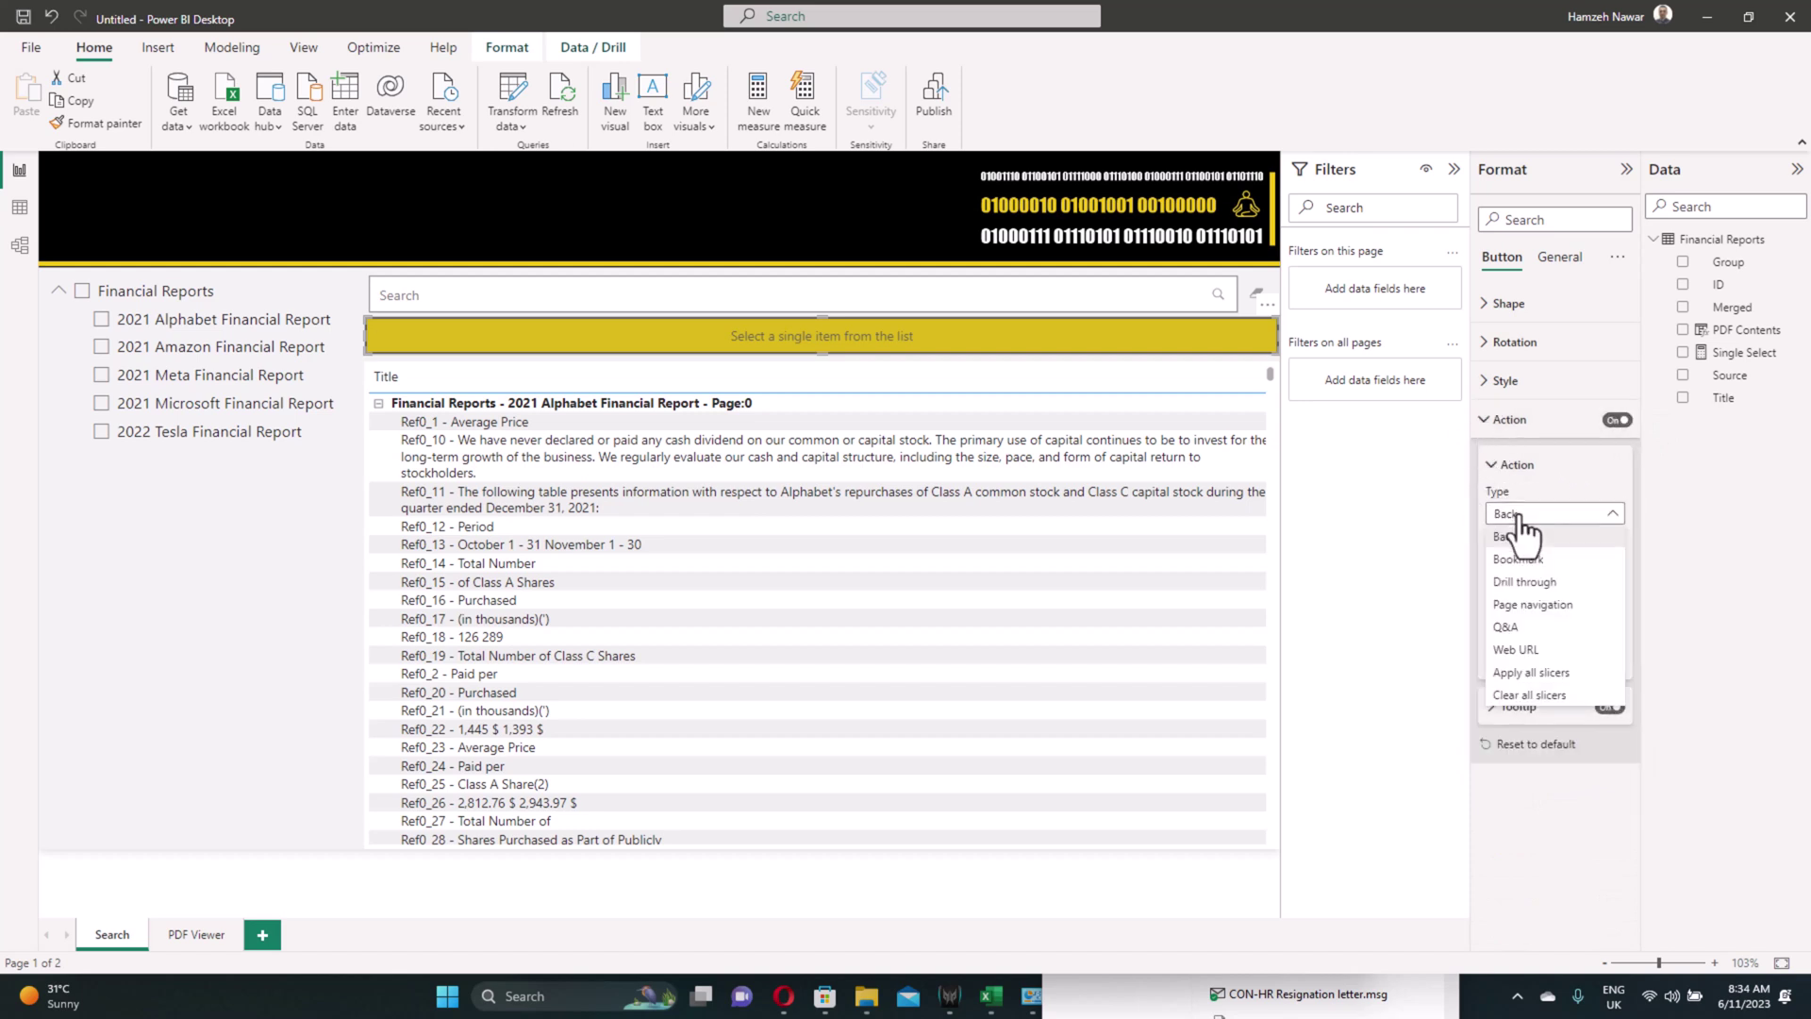
left_click(1524, 582)
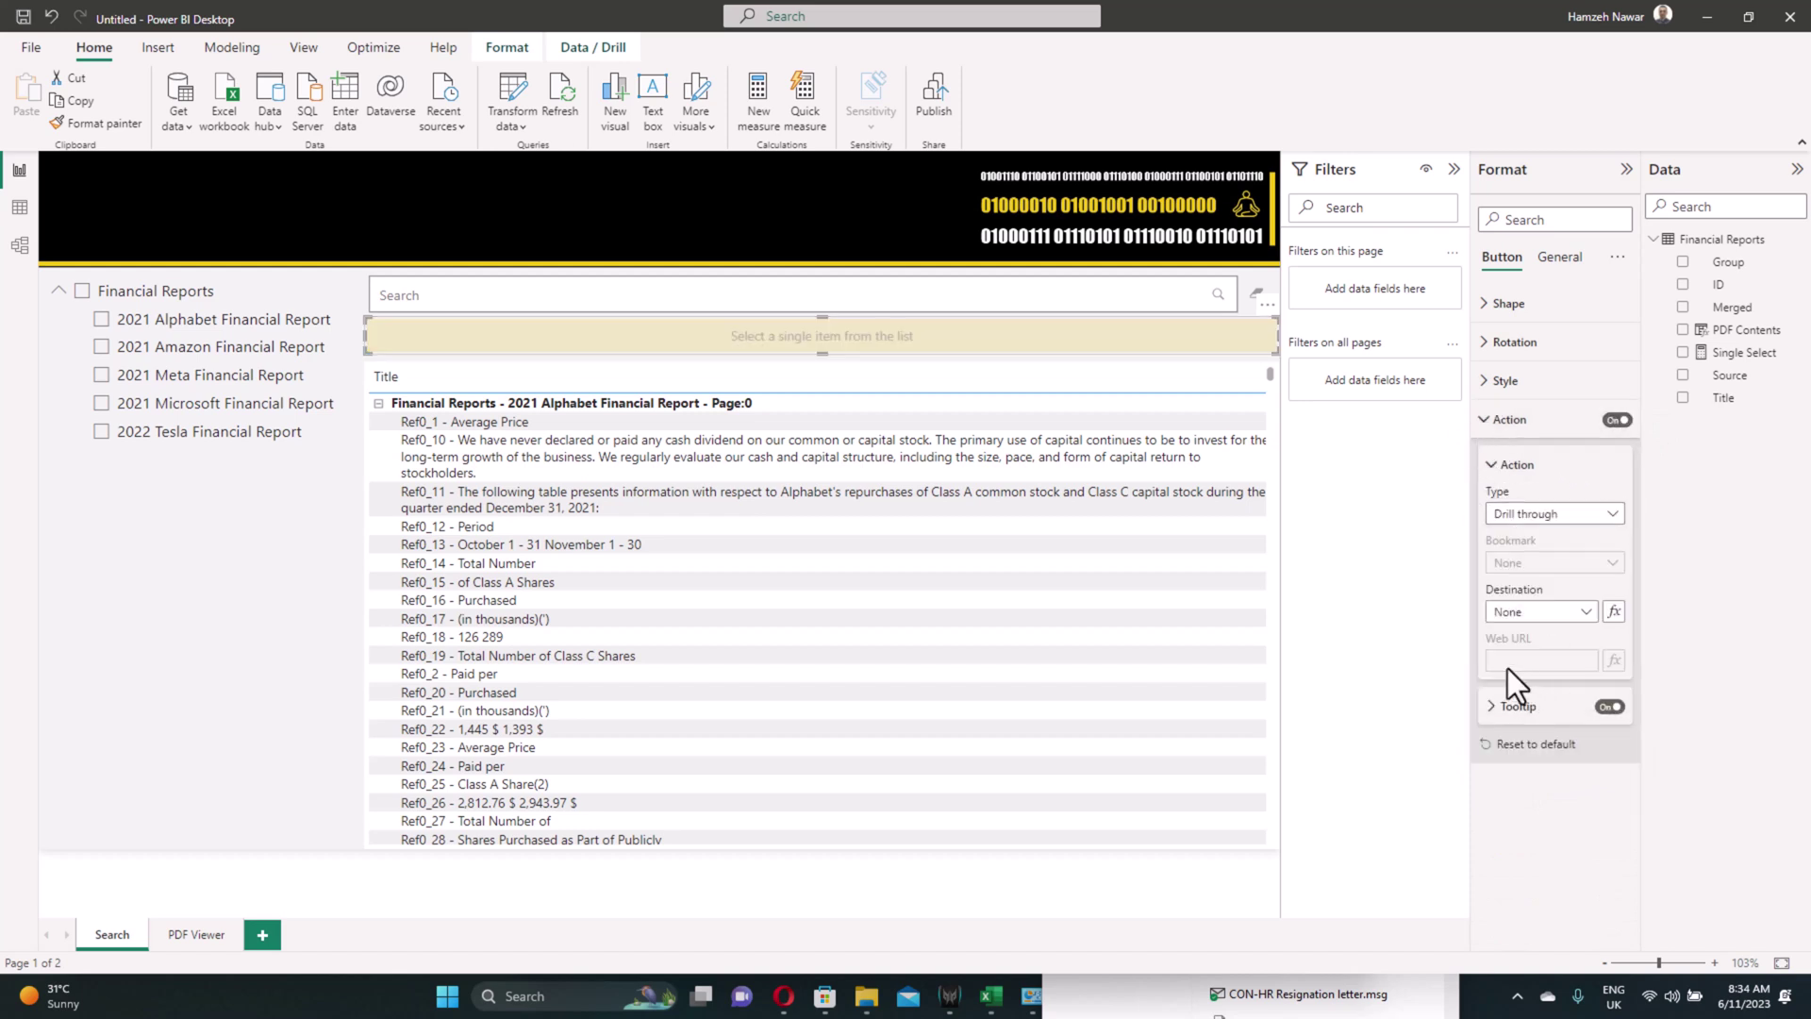
left_click(1571, 613)
Step: Test the drill-through button by selecting and deselecting the Ref0_11 row in the matrix
left_click(1627, 170)
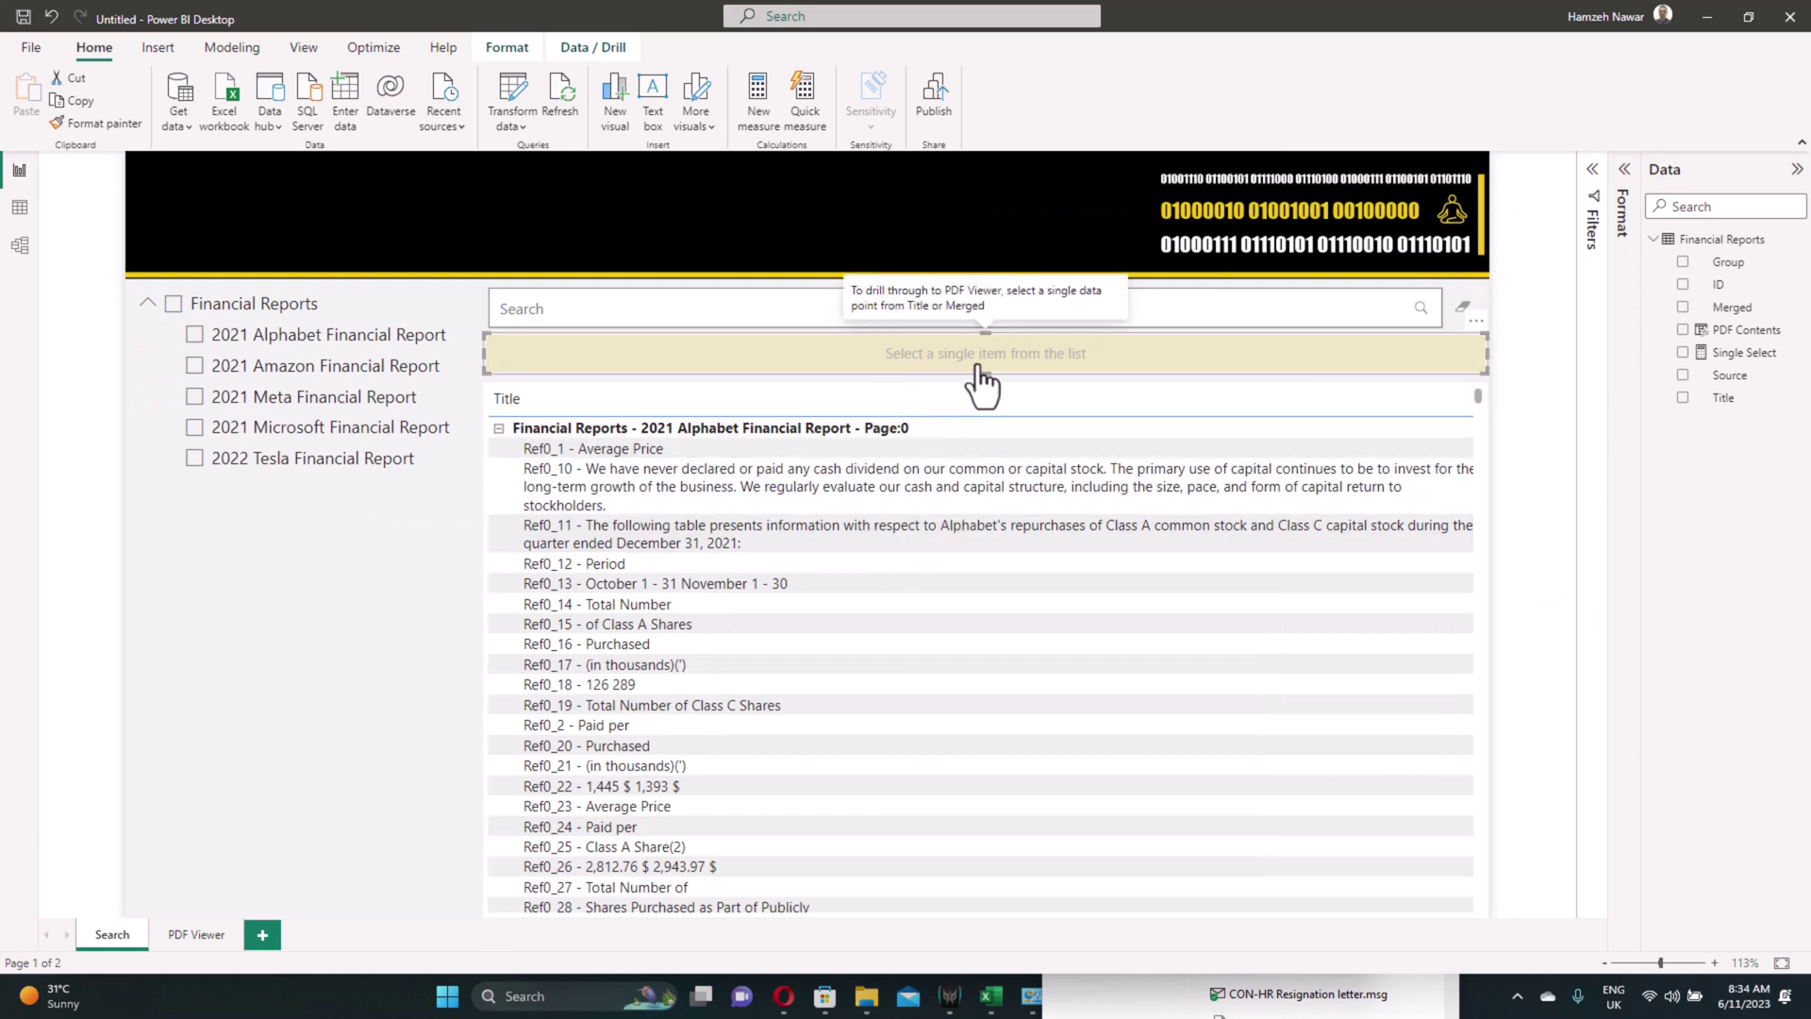
left_click(907, 540)
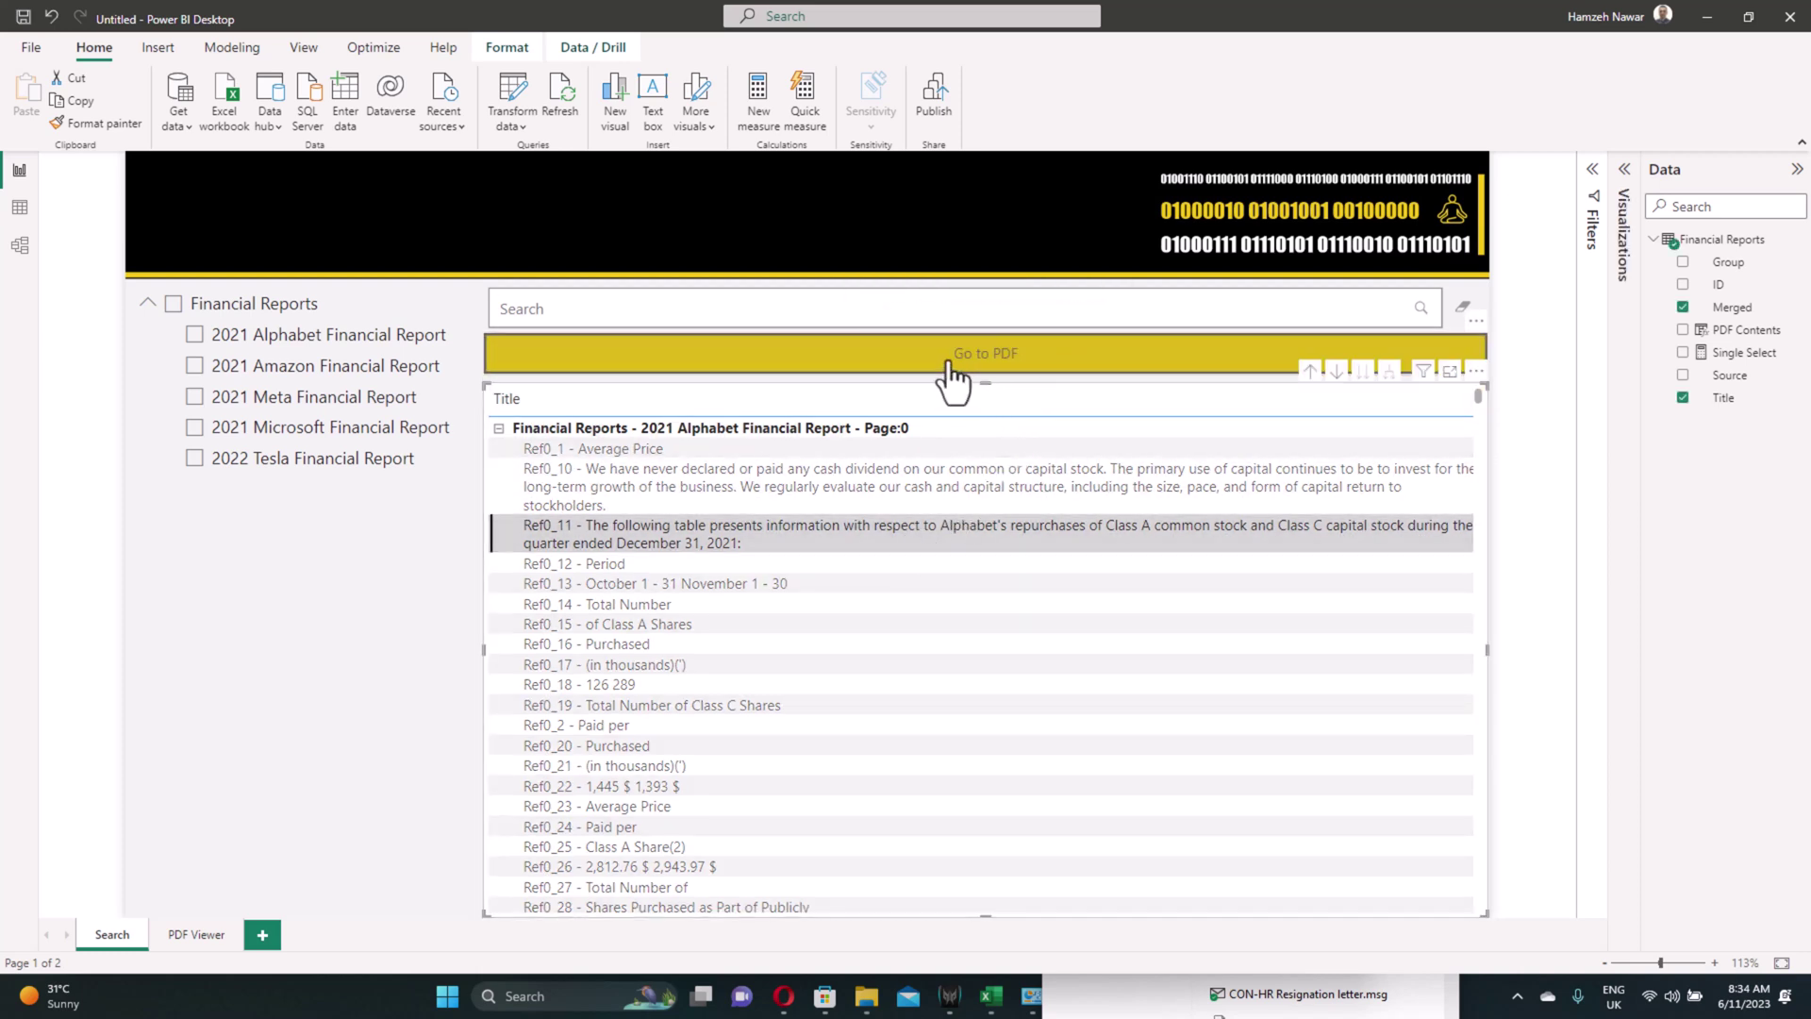
left_click(864, 535)
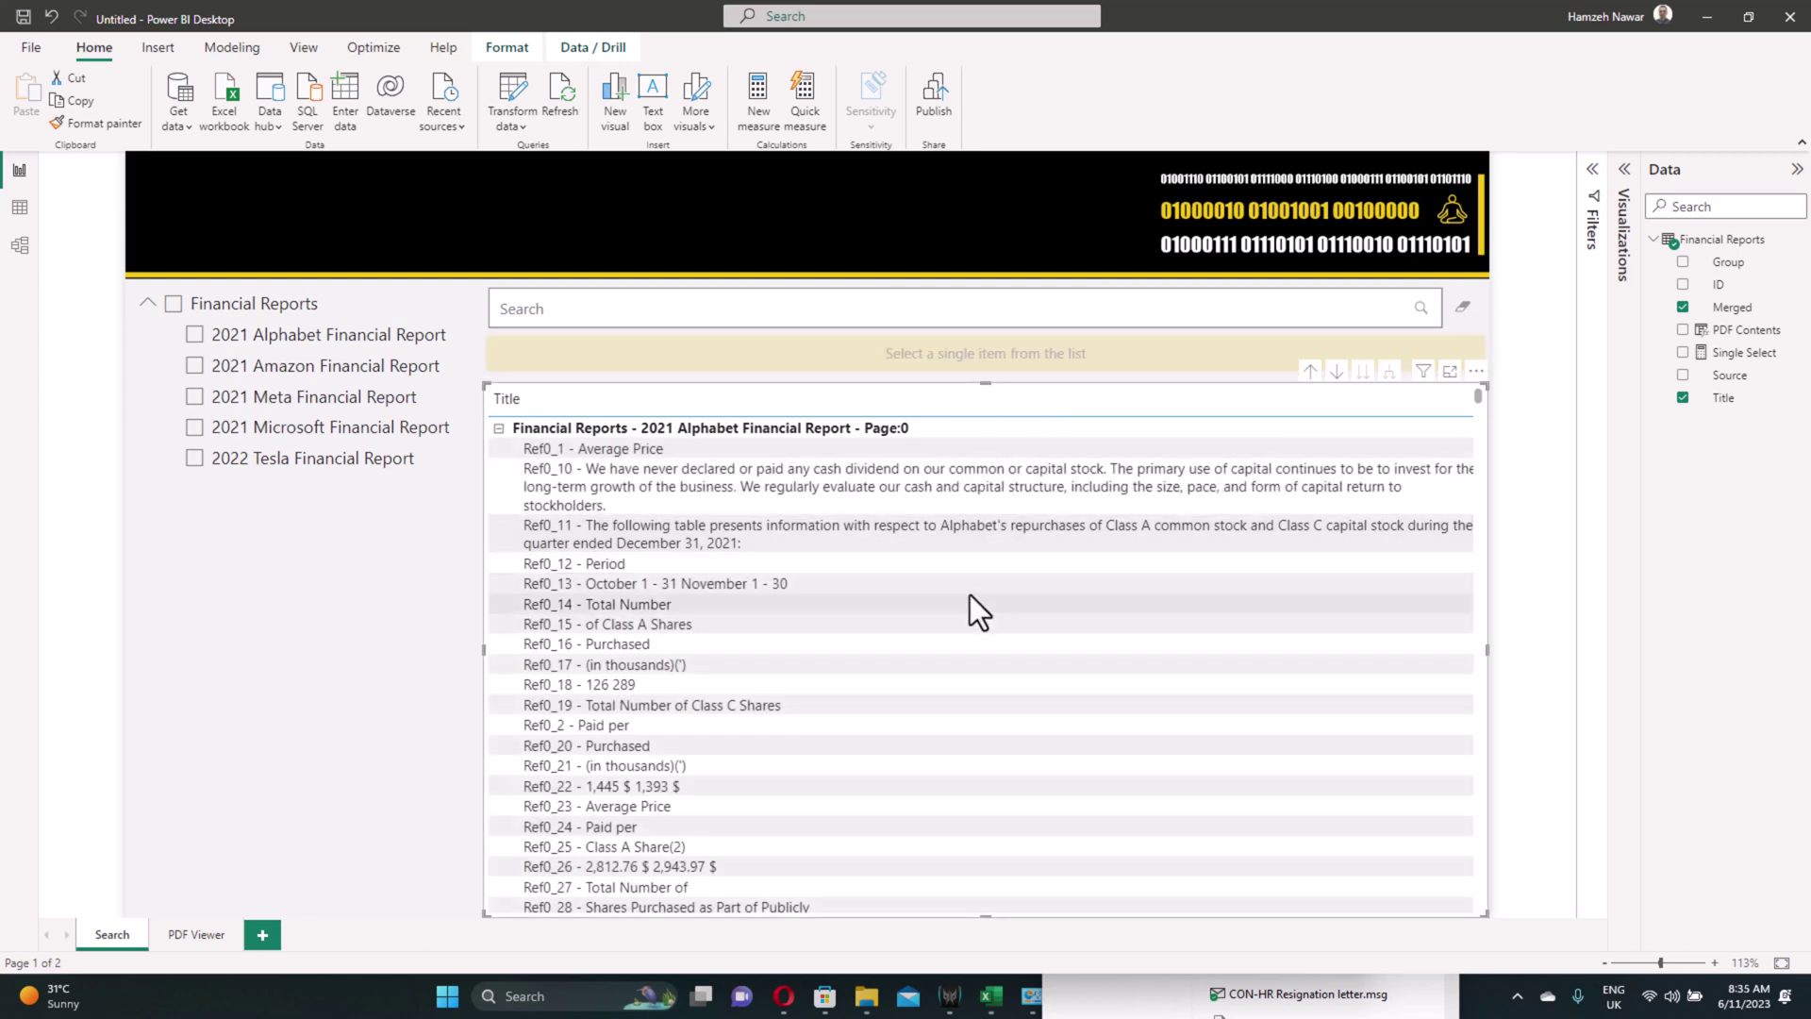
Step: Search the reports for "profit" and drill through from the Amazon Ref3_11 row to its PDF and back
left_click(641, 322)
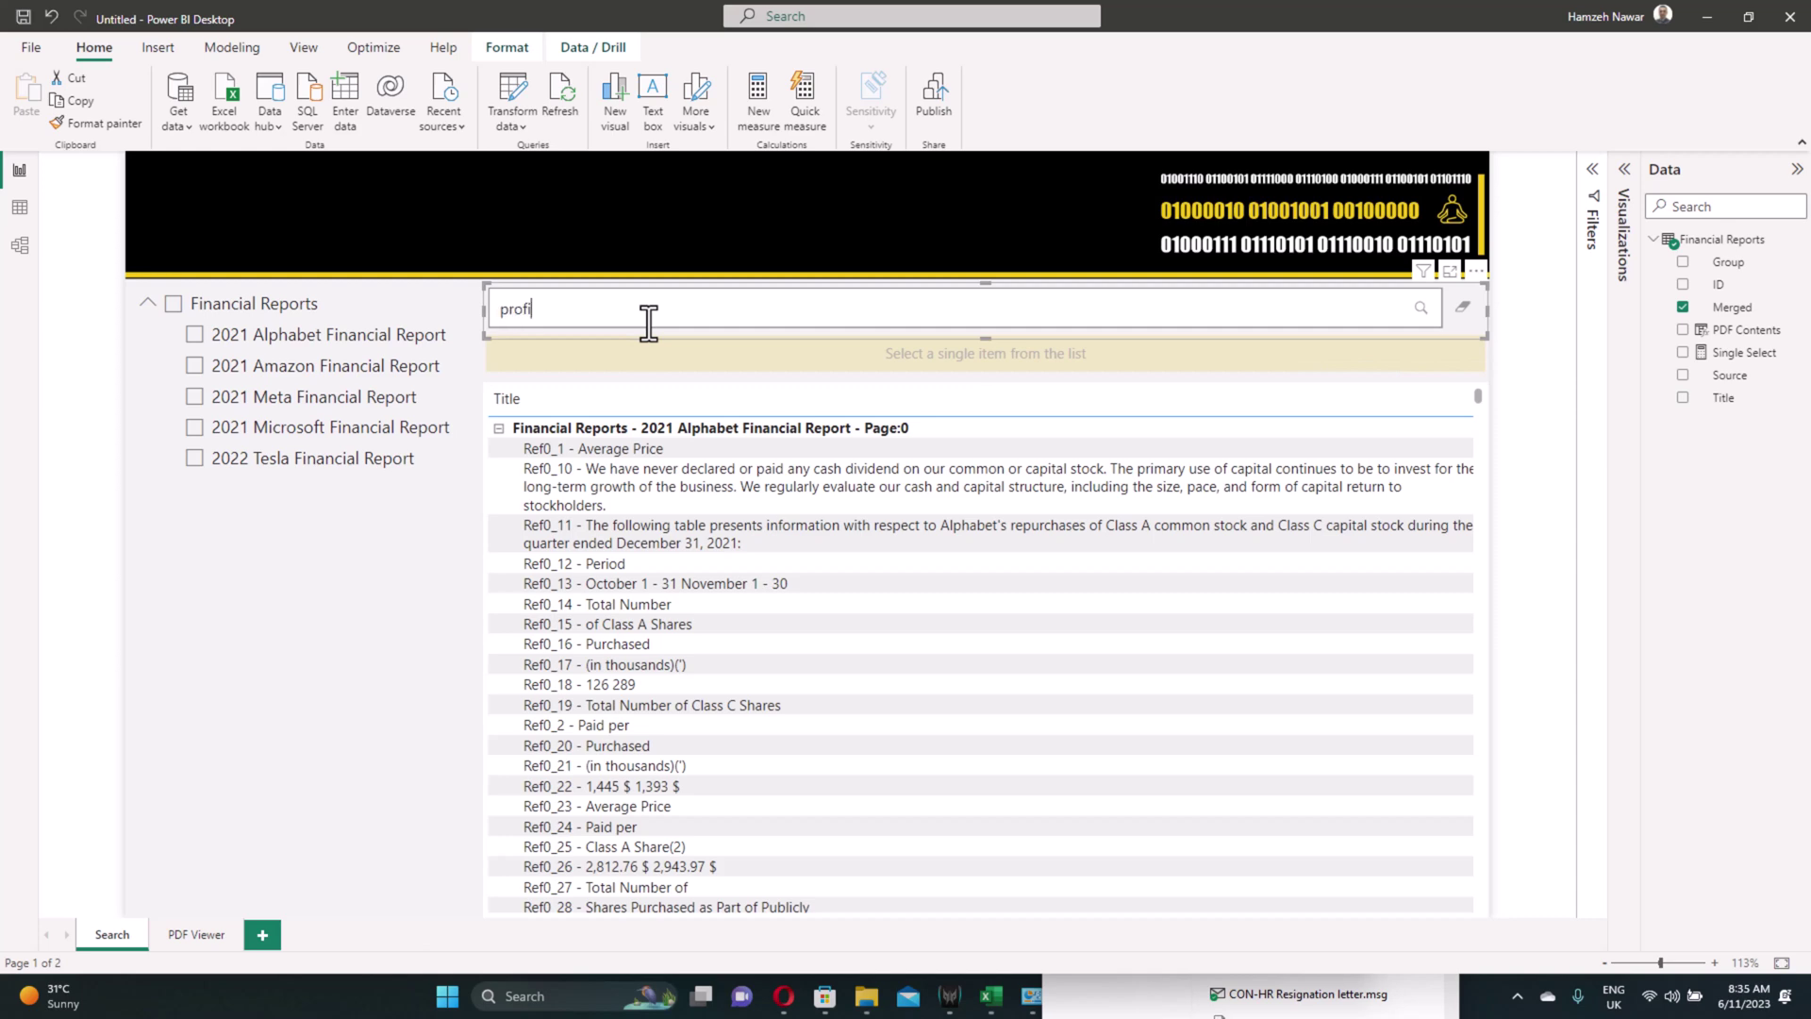
key("Return")
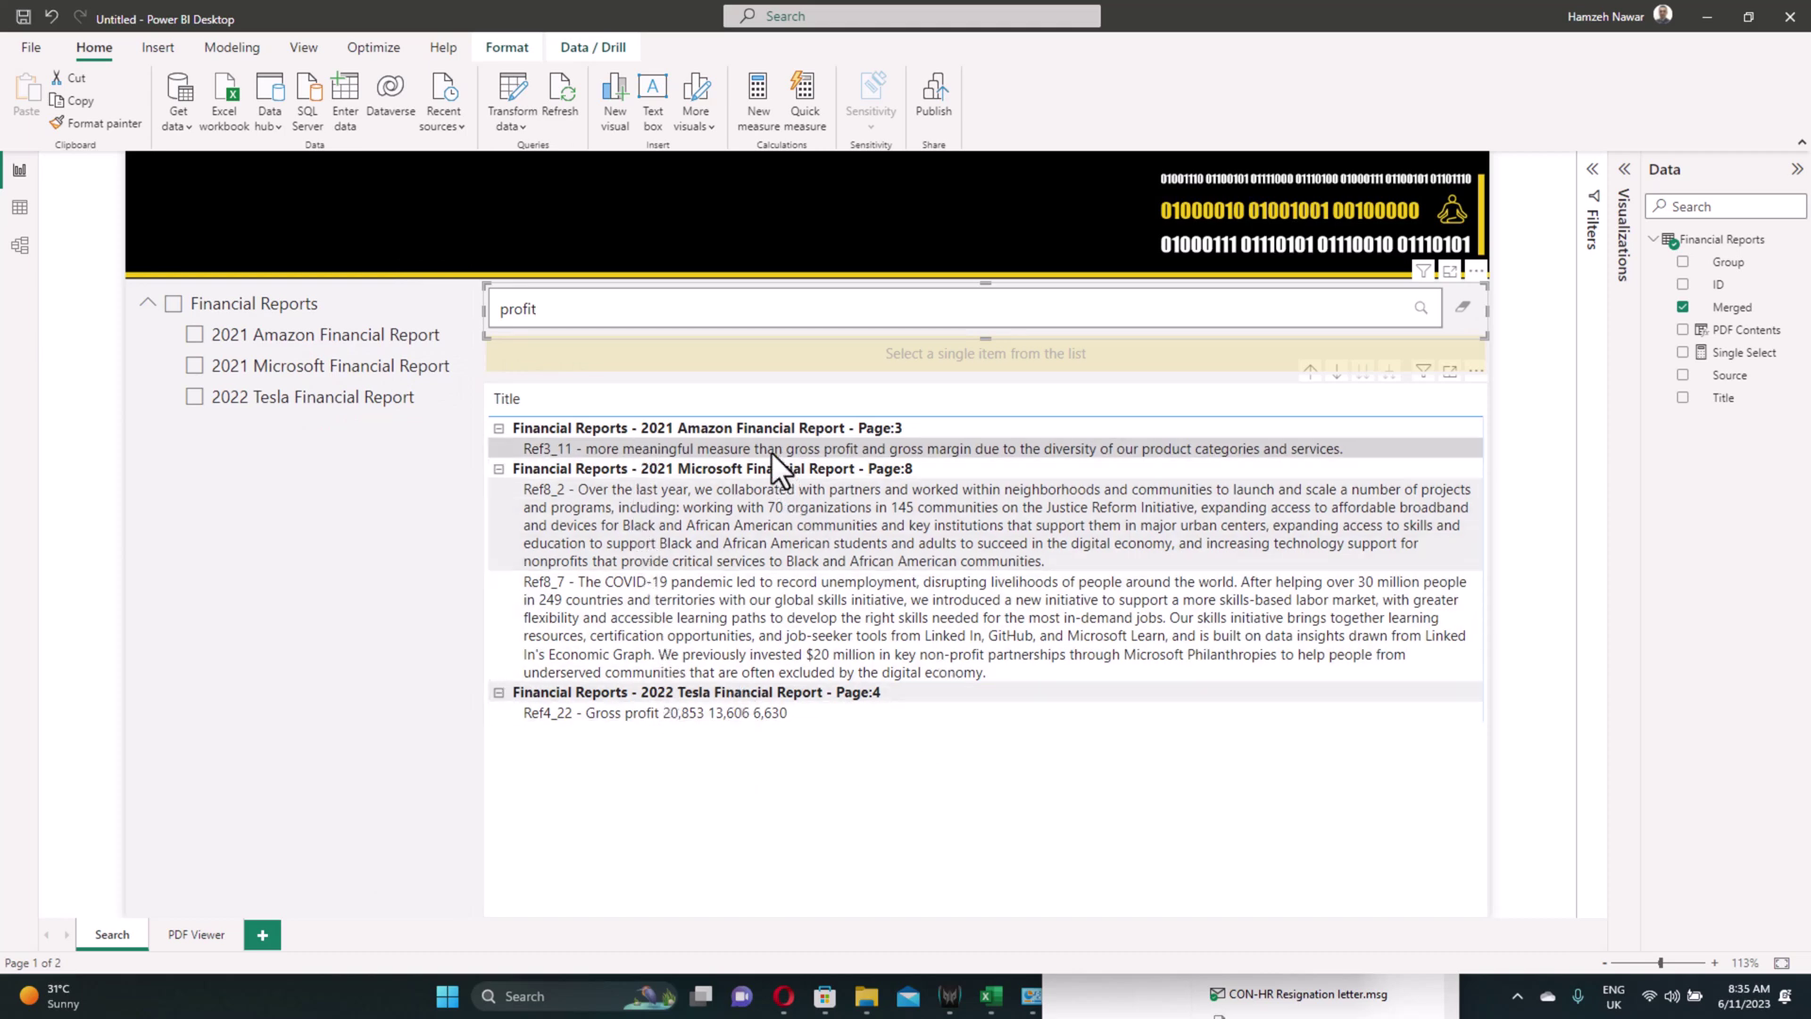
left_click(772, 450)
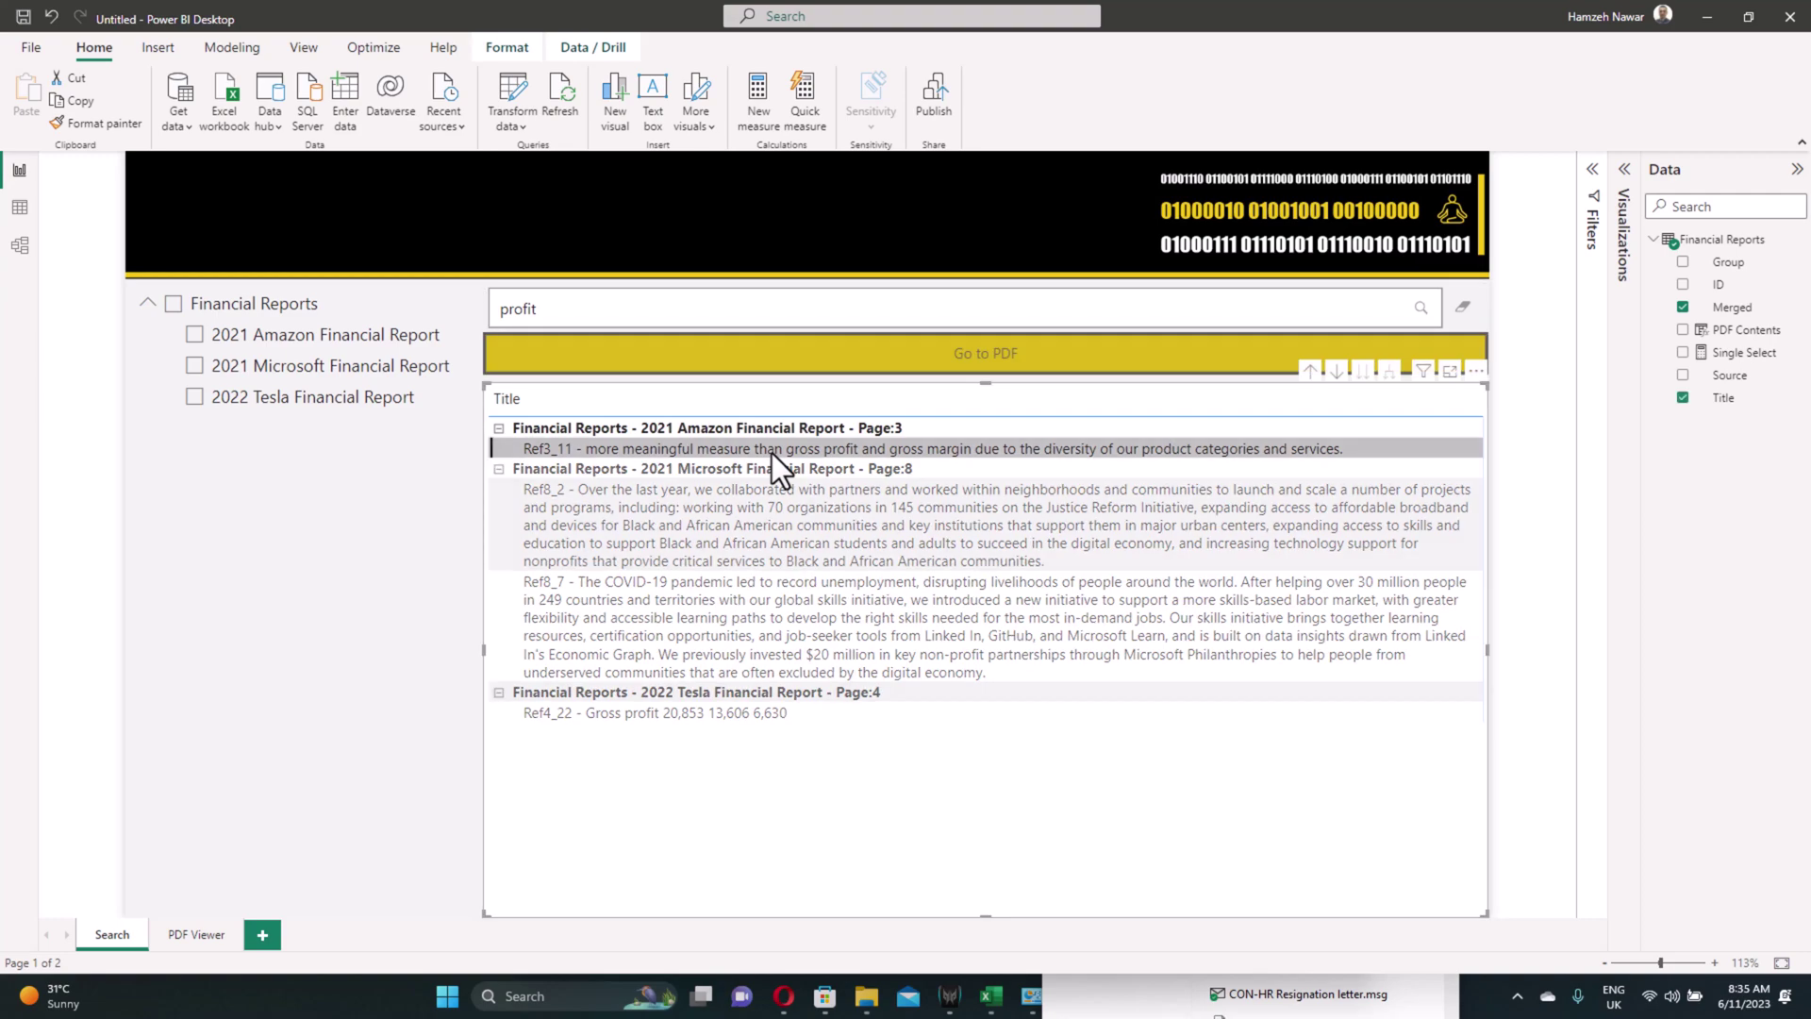
left_click(912, 366, "ctrl")
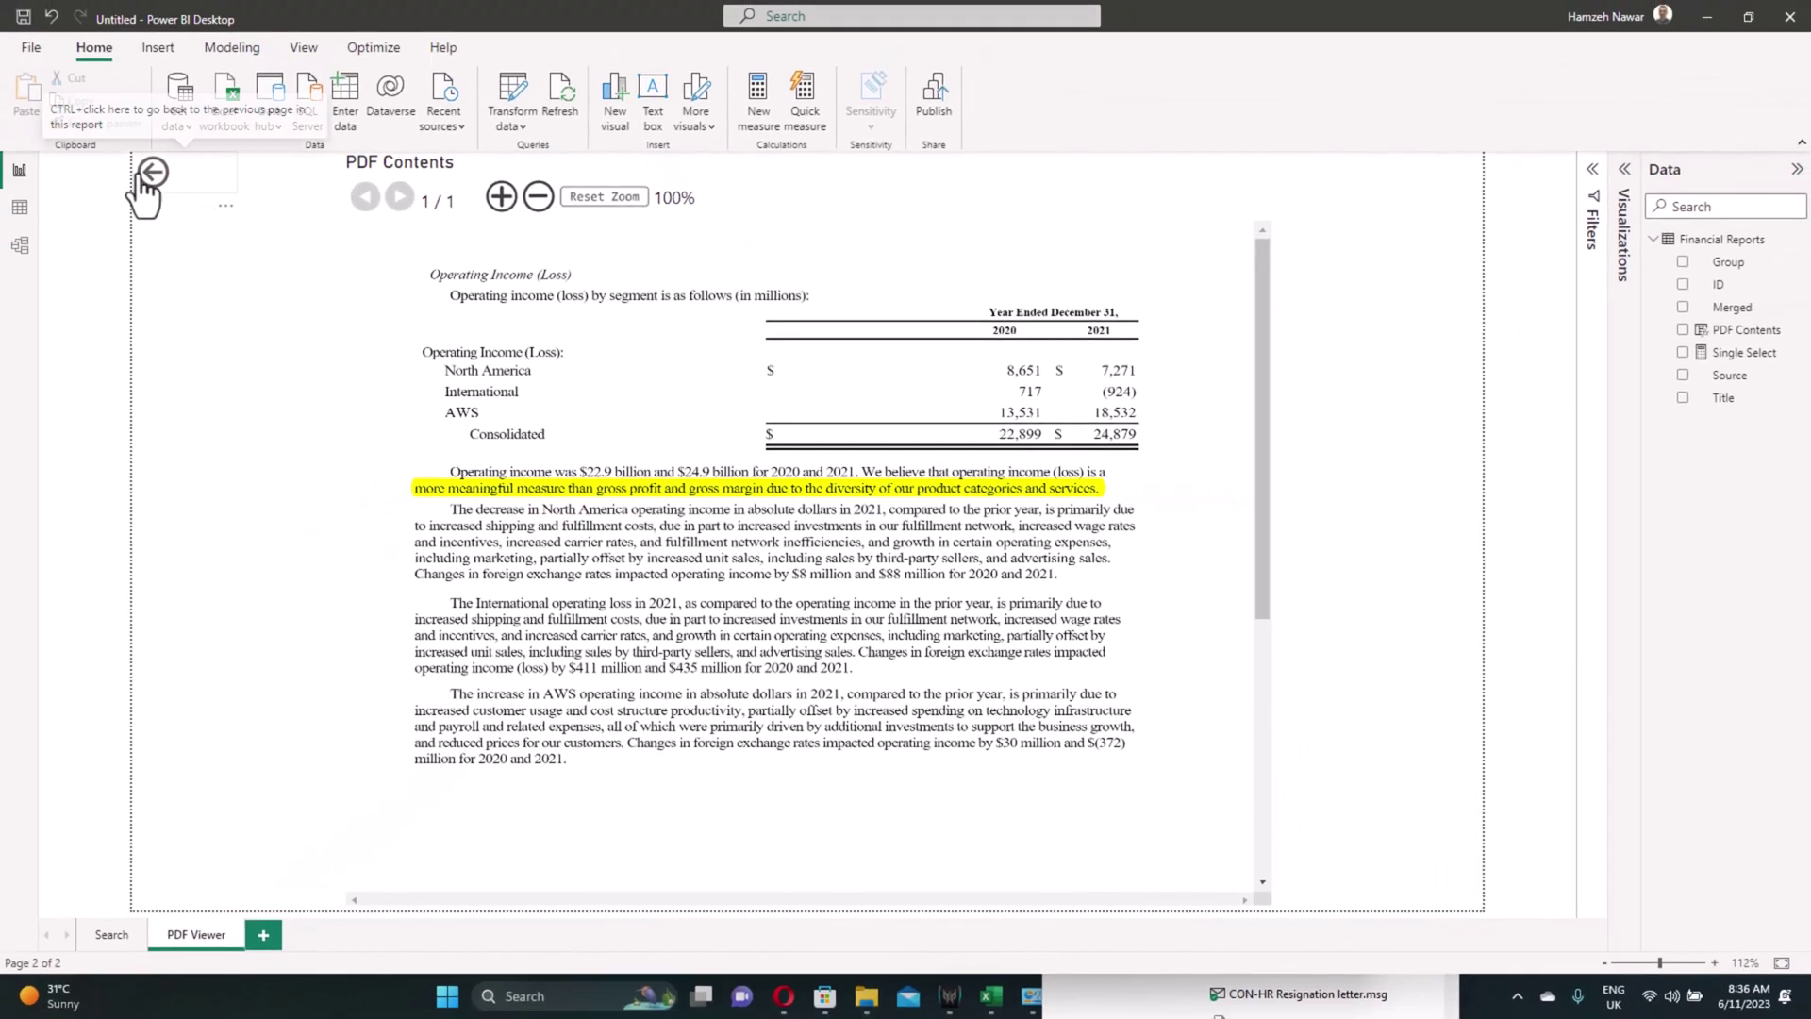
left_click(146, 172)
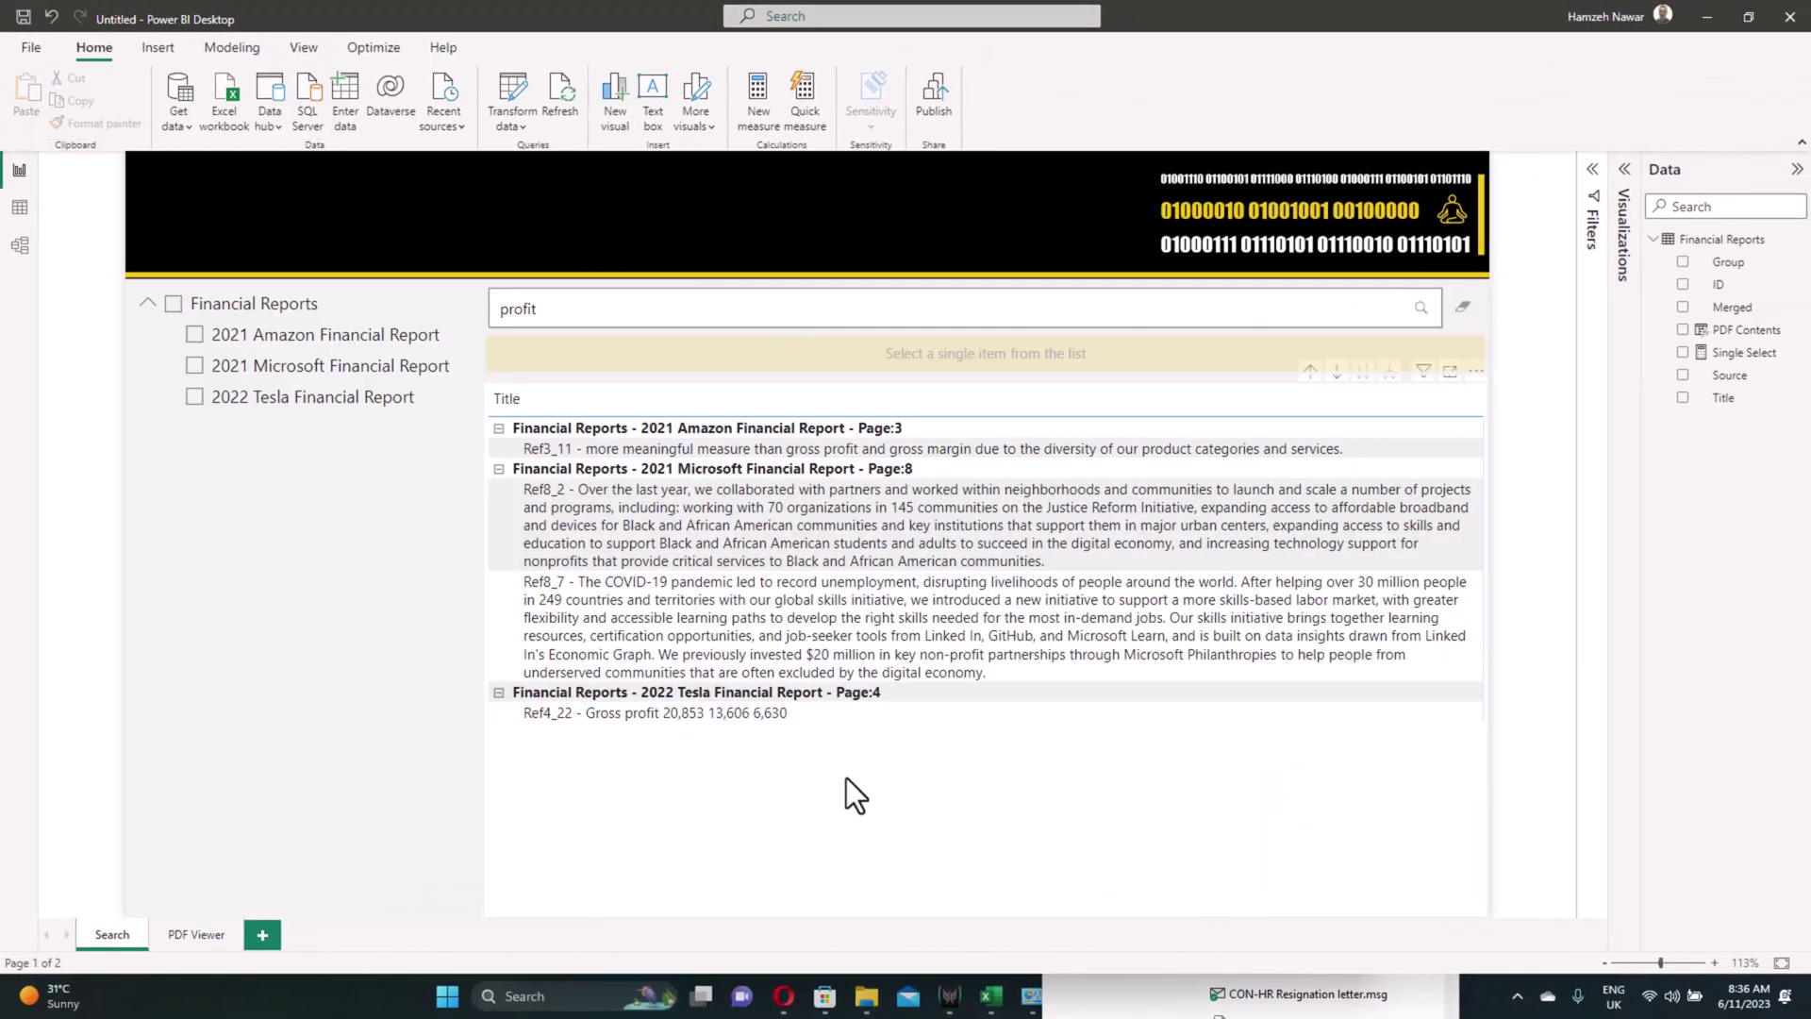
Step: Drill through from the Microsoft Ref8_2 row to view its highlighted passage in the PDF, and return to the Search page
left_click(915, 535)
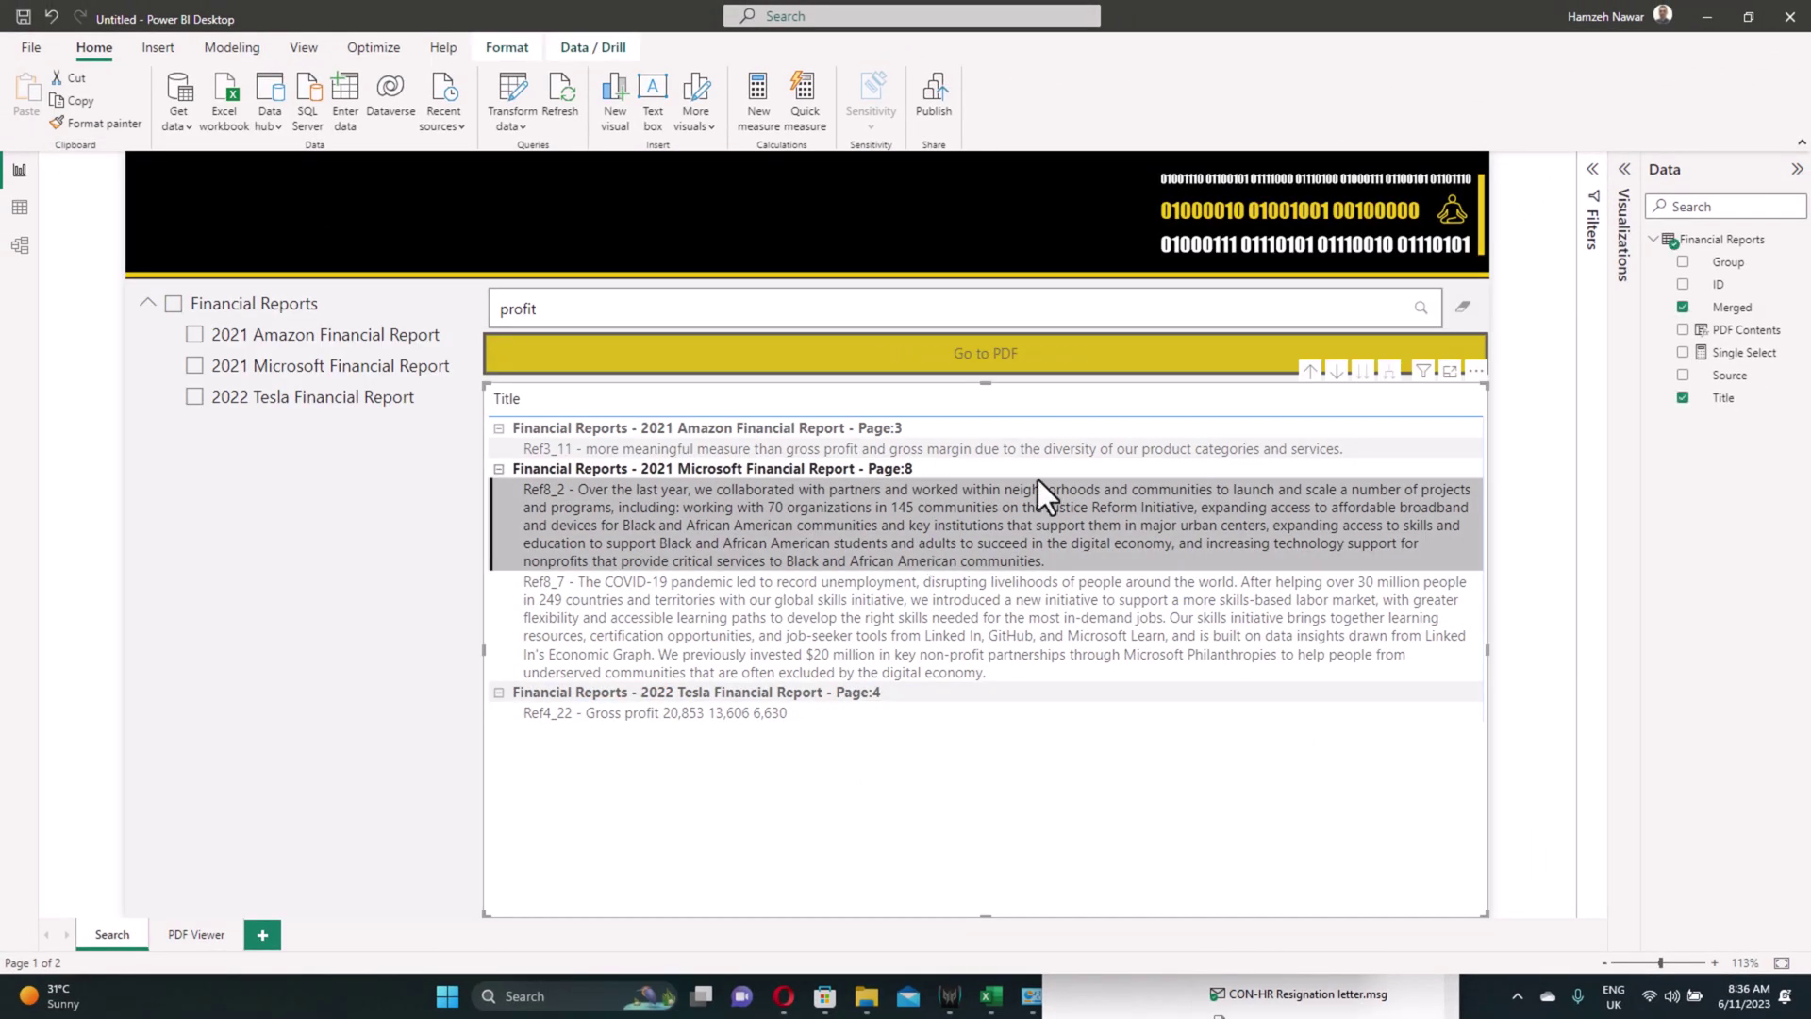
left_click(953, 375, "ctrl")
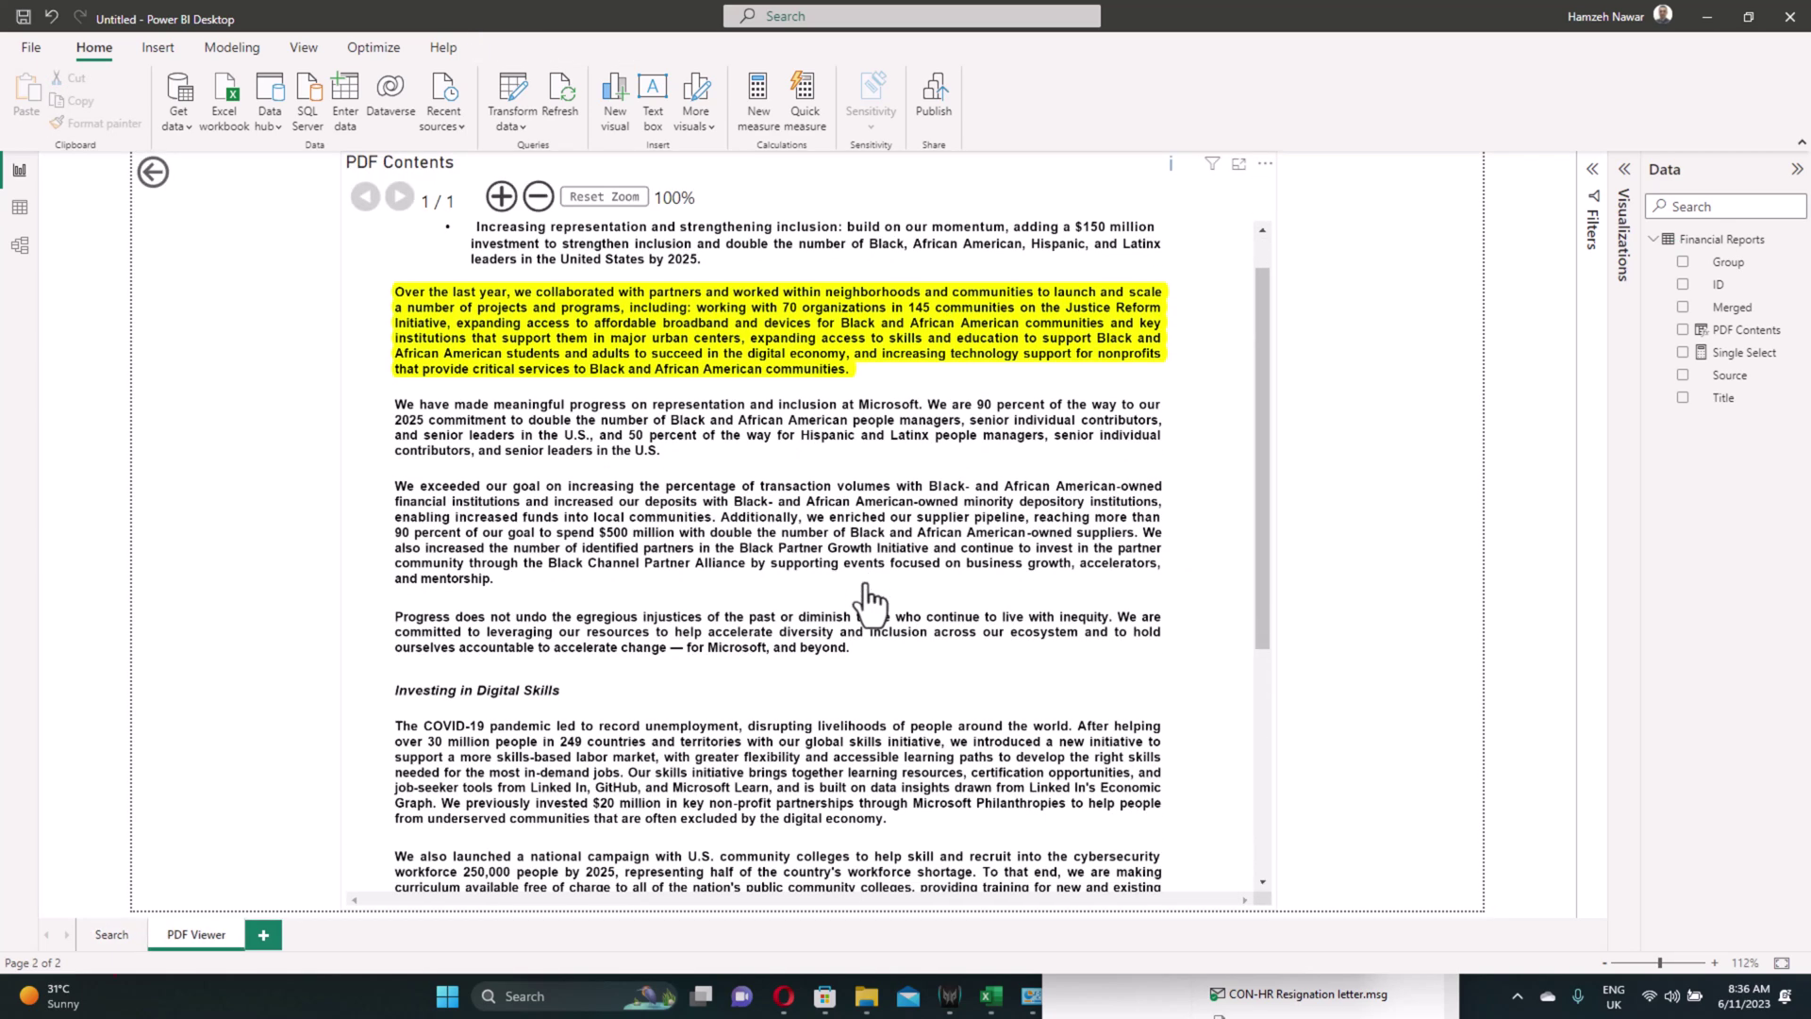
scroll(853, 665, "up", 1)
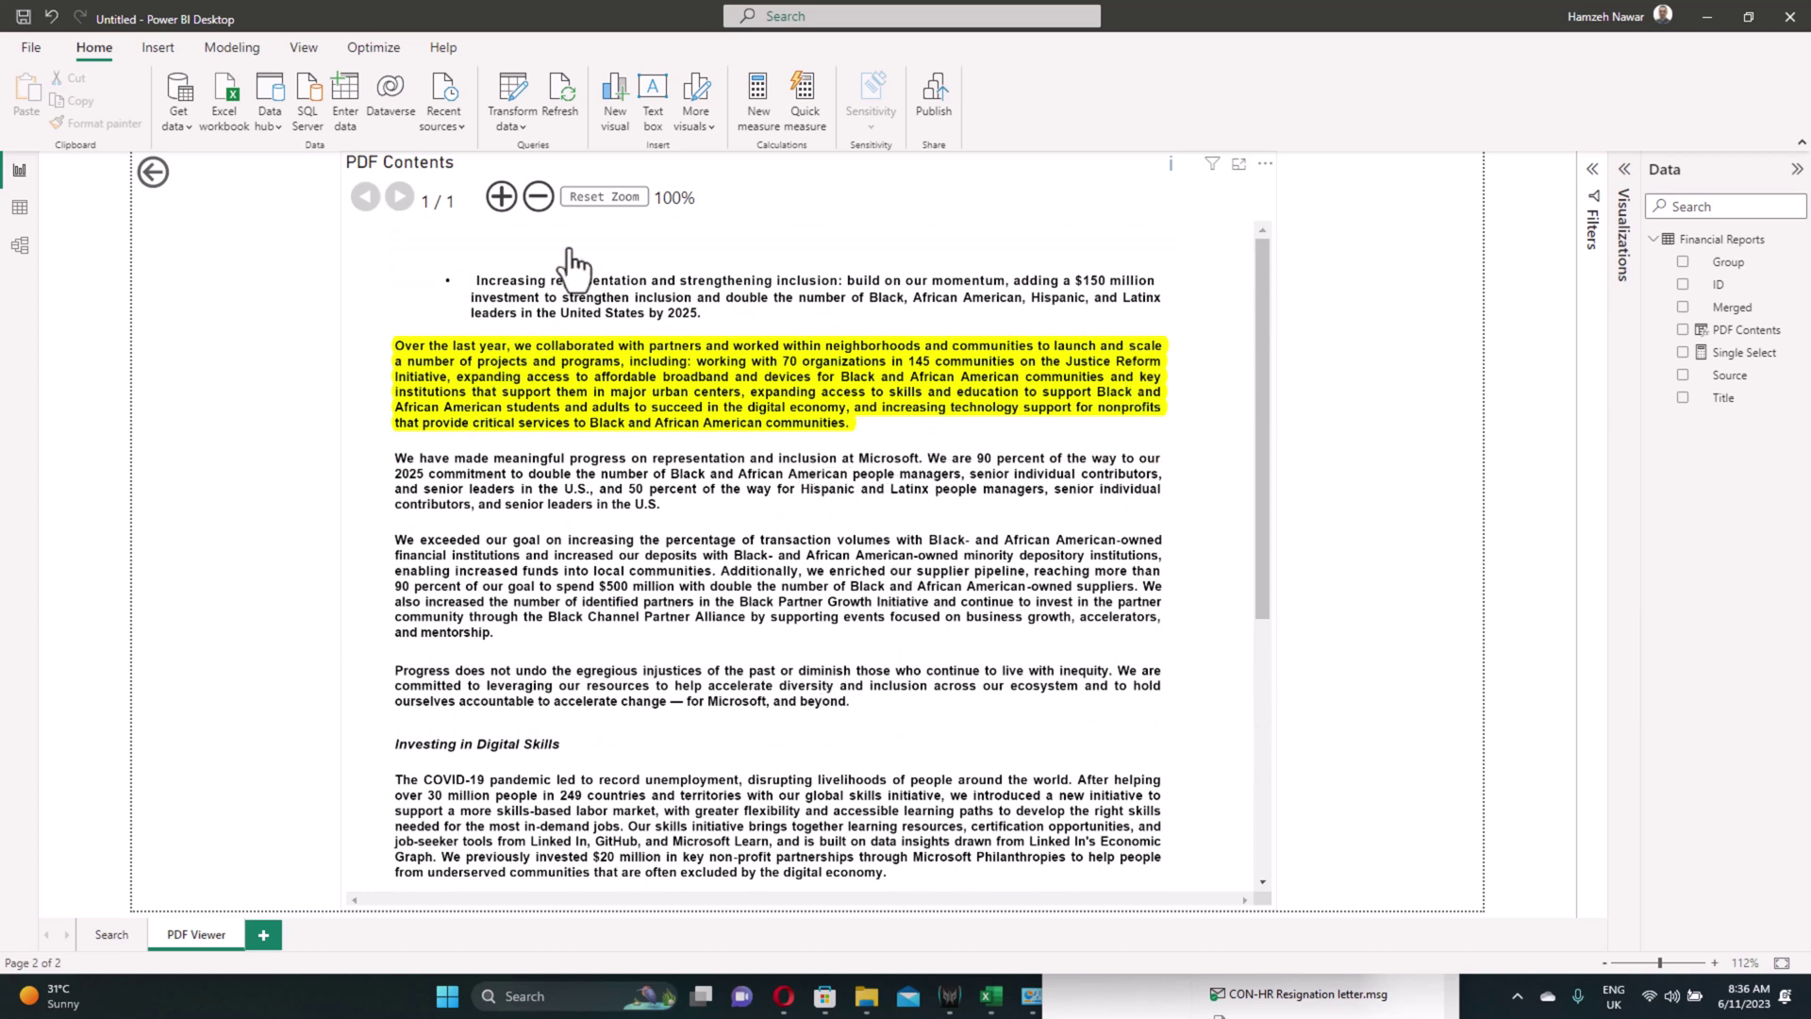
left_click(171, 188, "ctrl")
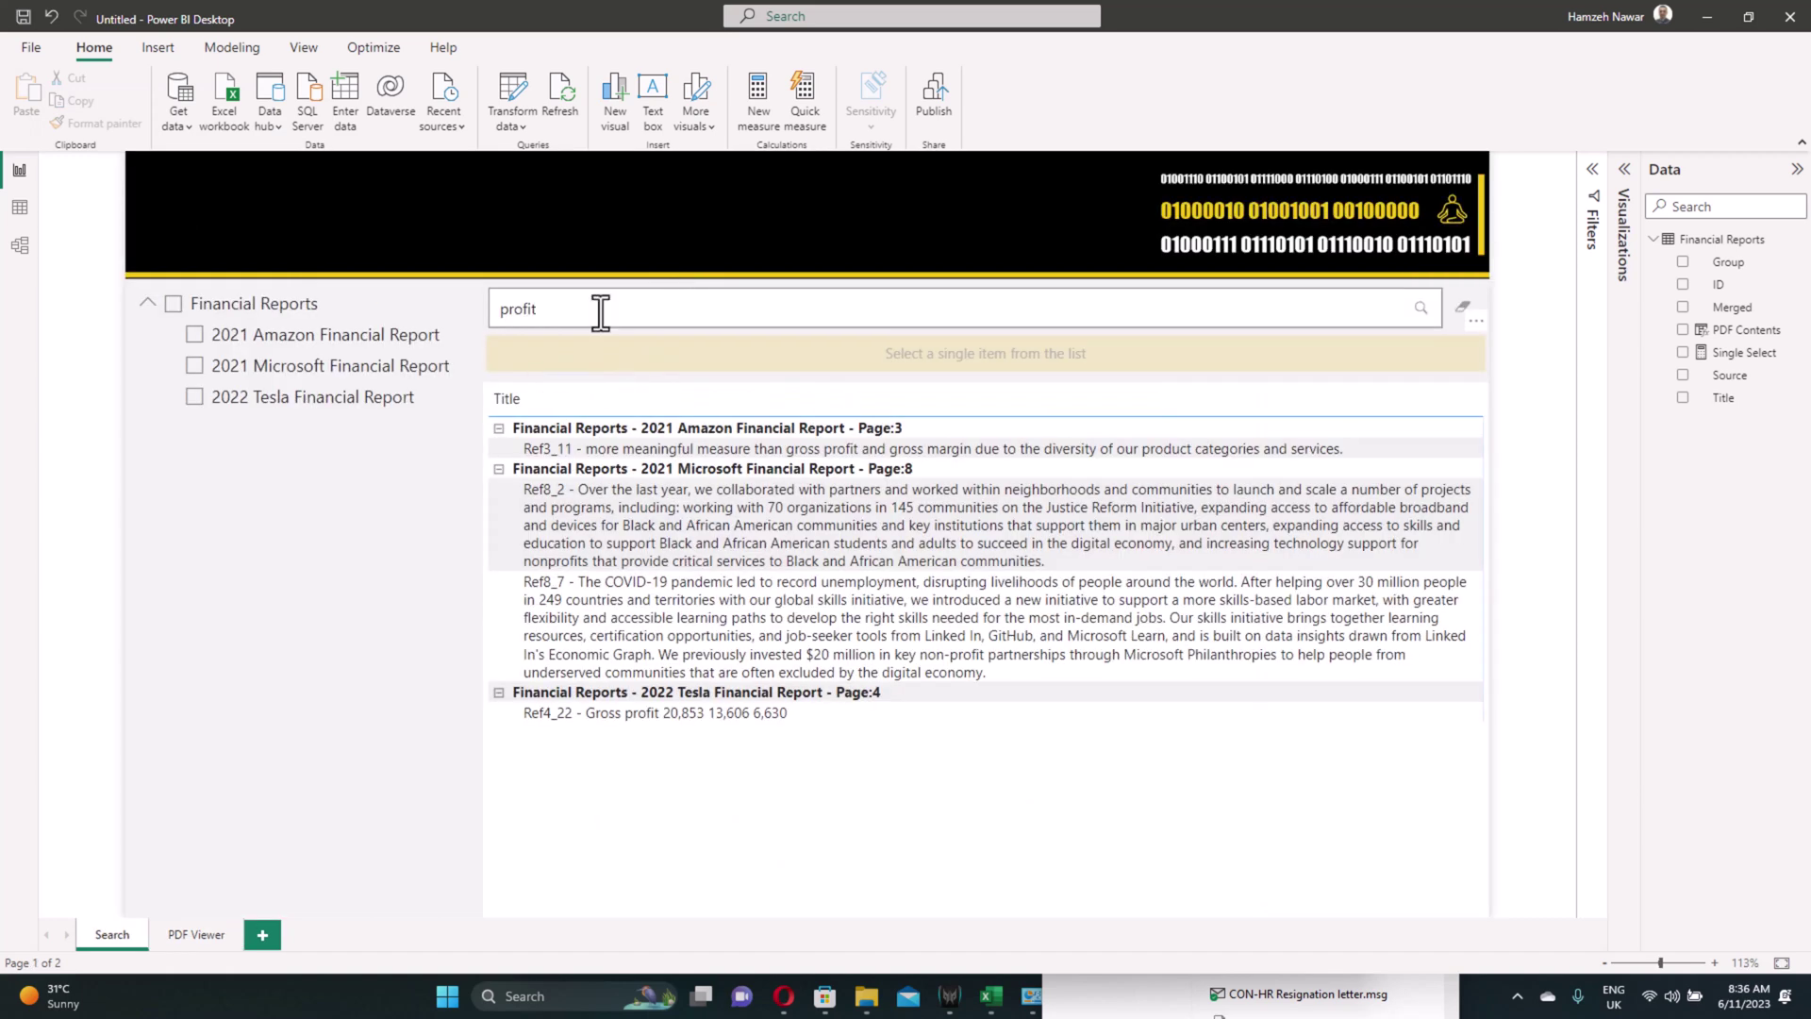
Step: Search the reports for "revenue" and drill through from the Alphabet Ref4_15 row to its PDF page and back
left_click(571, 310)
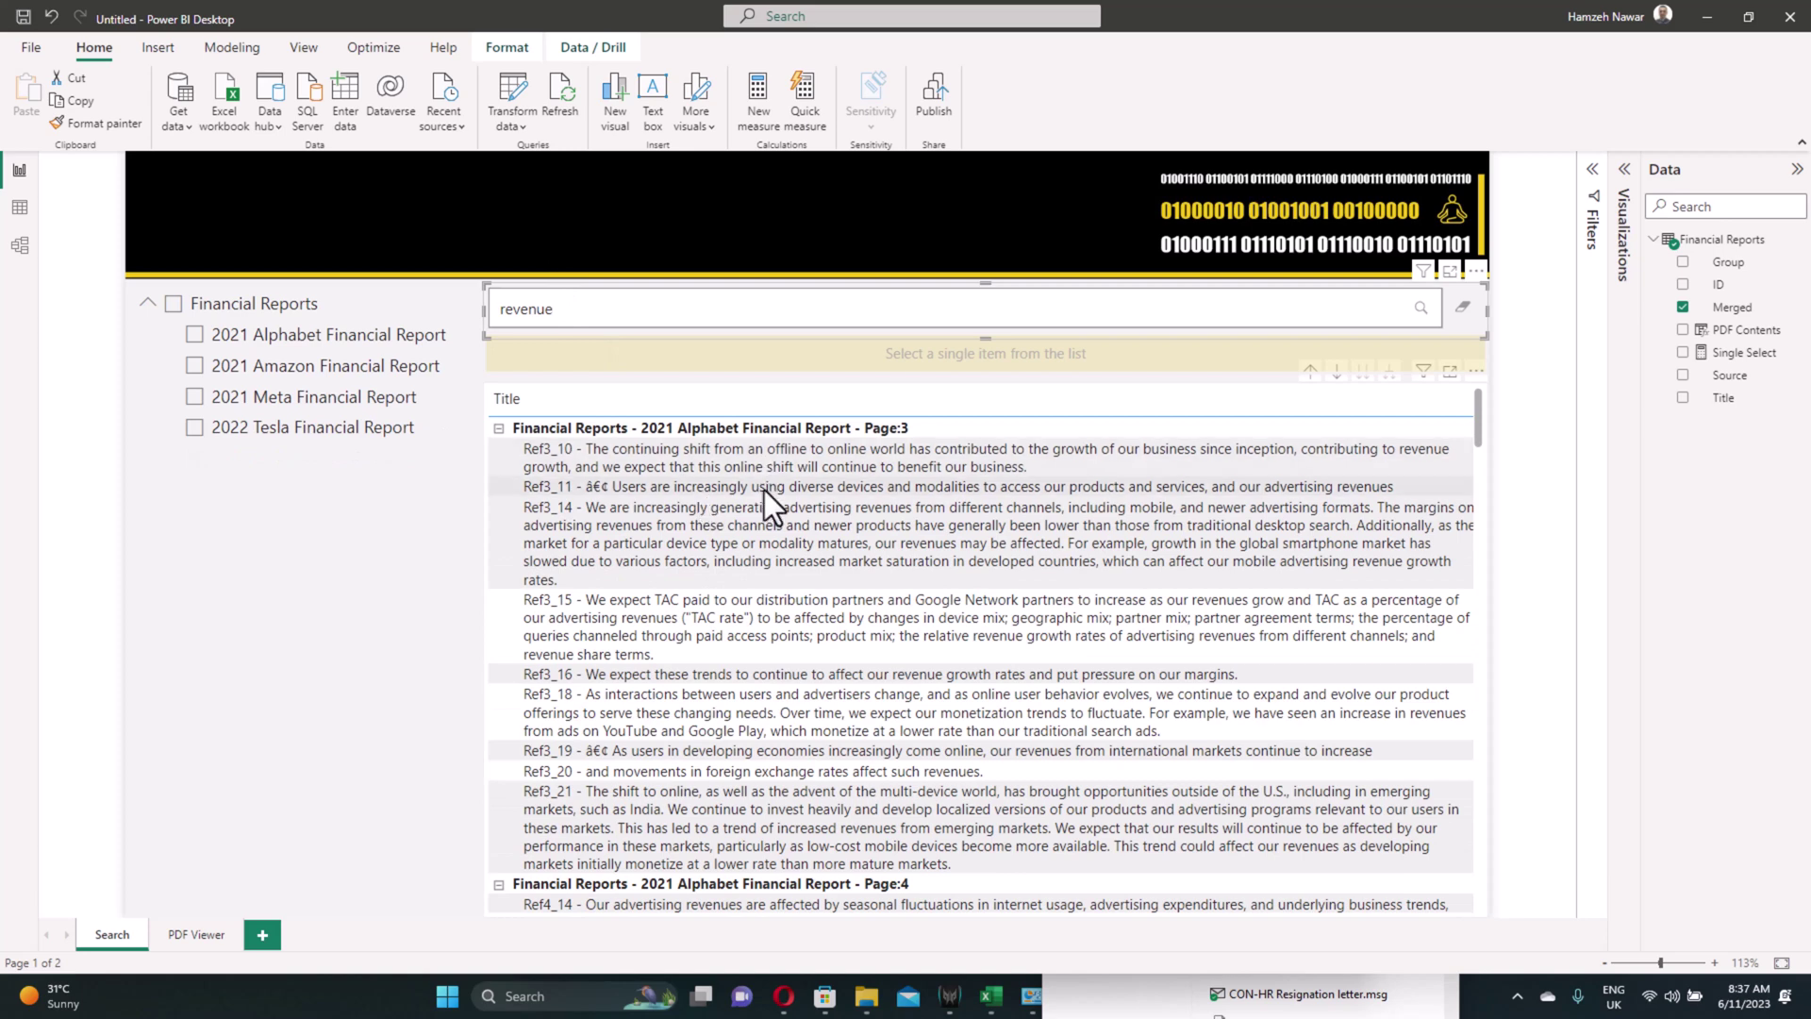
scroll(764, 490, "down", 3)
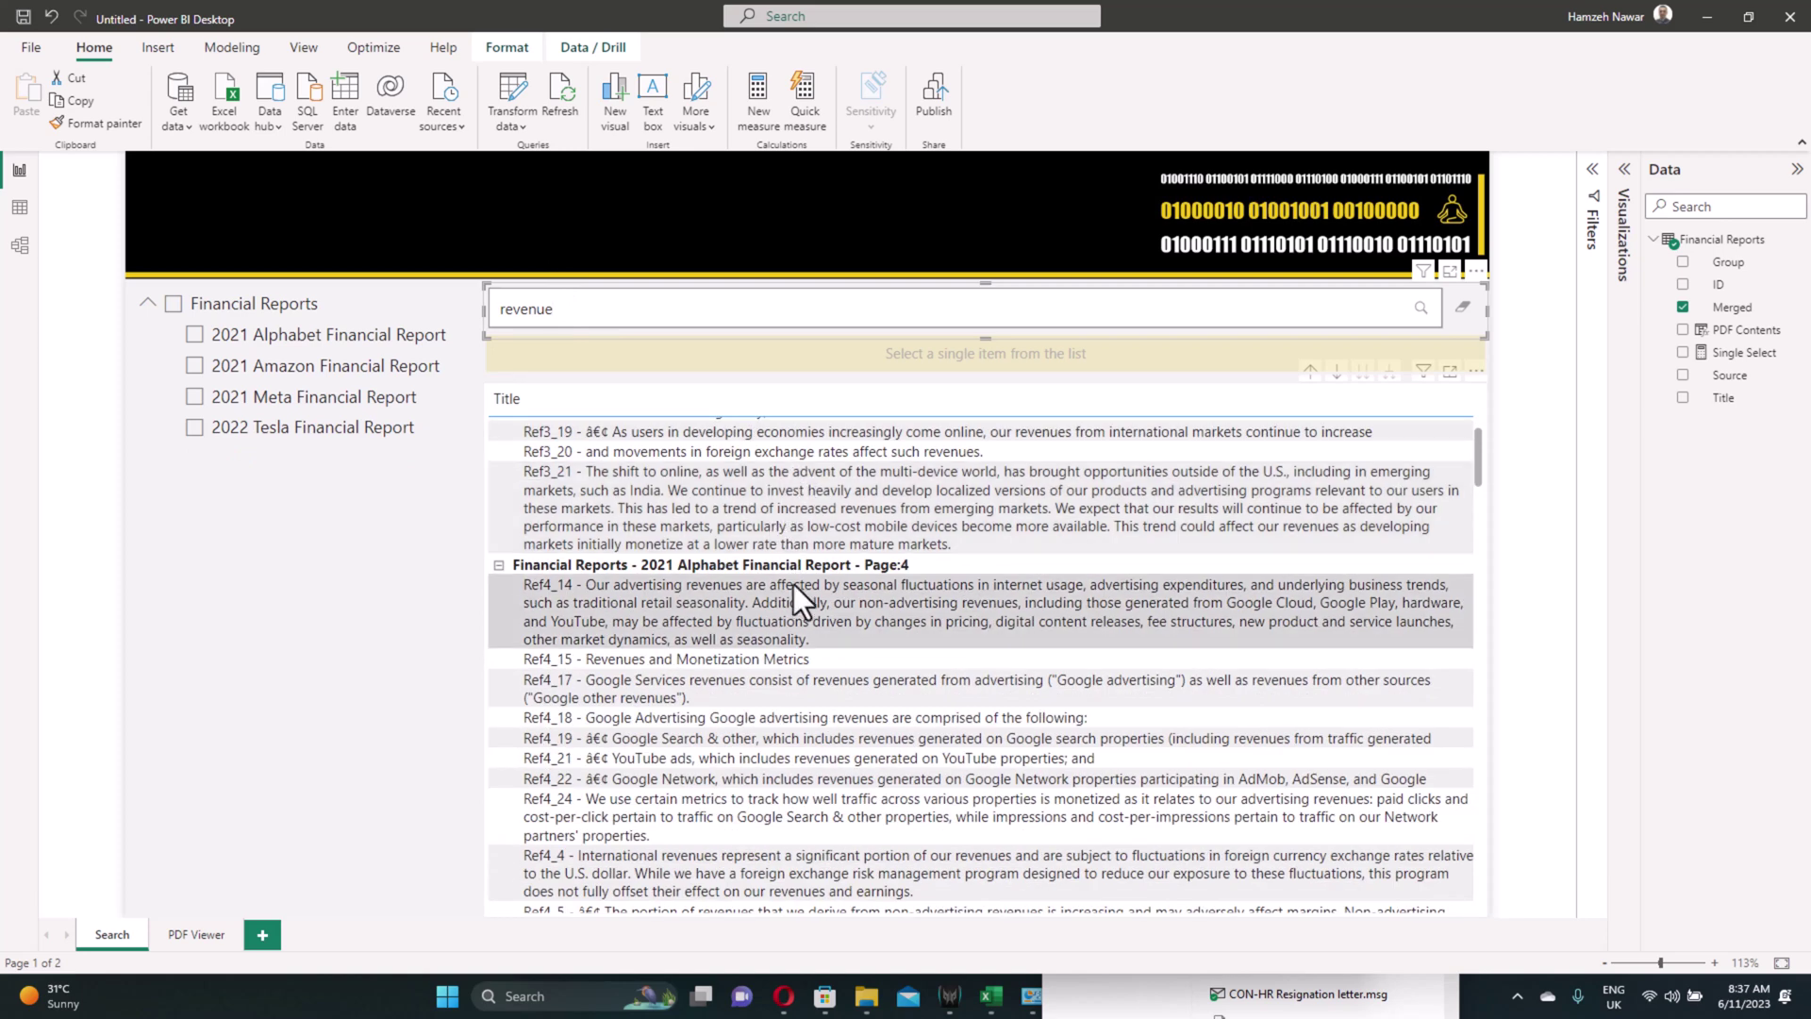
left_click(750, 661)
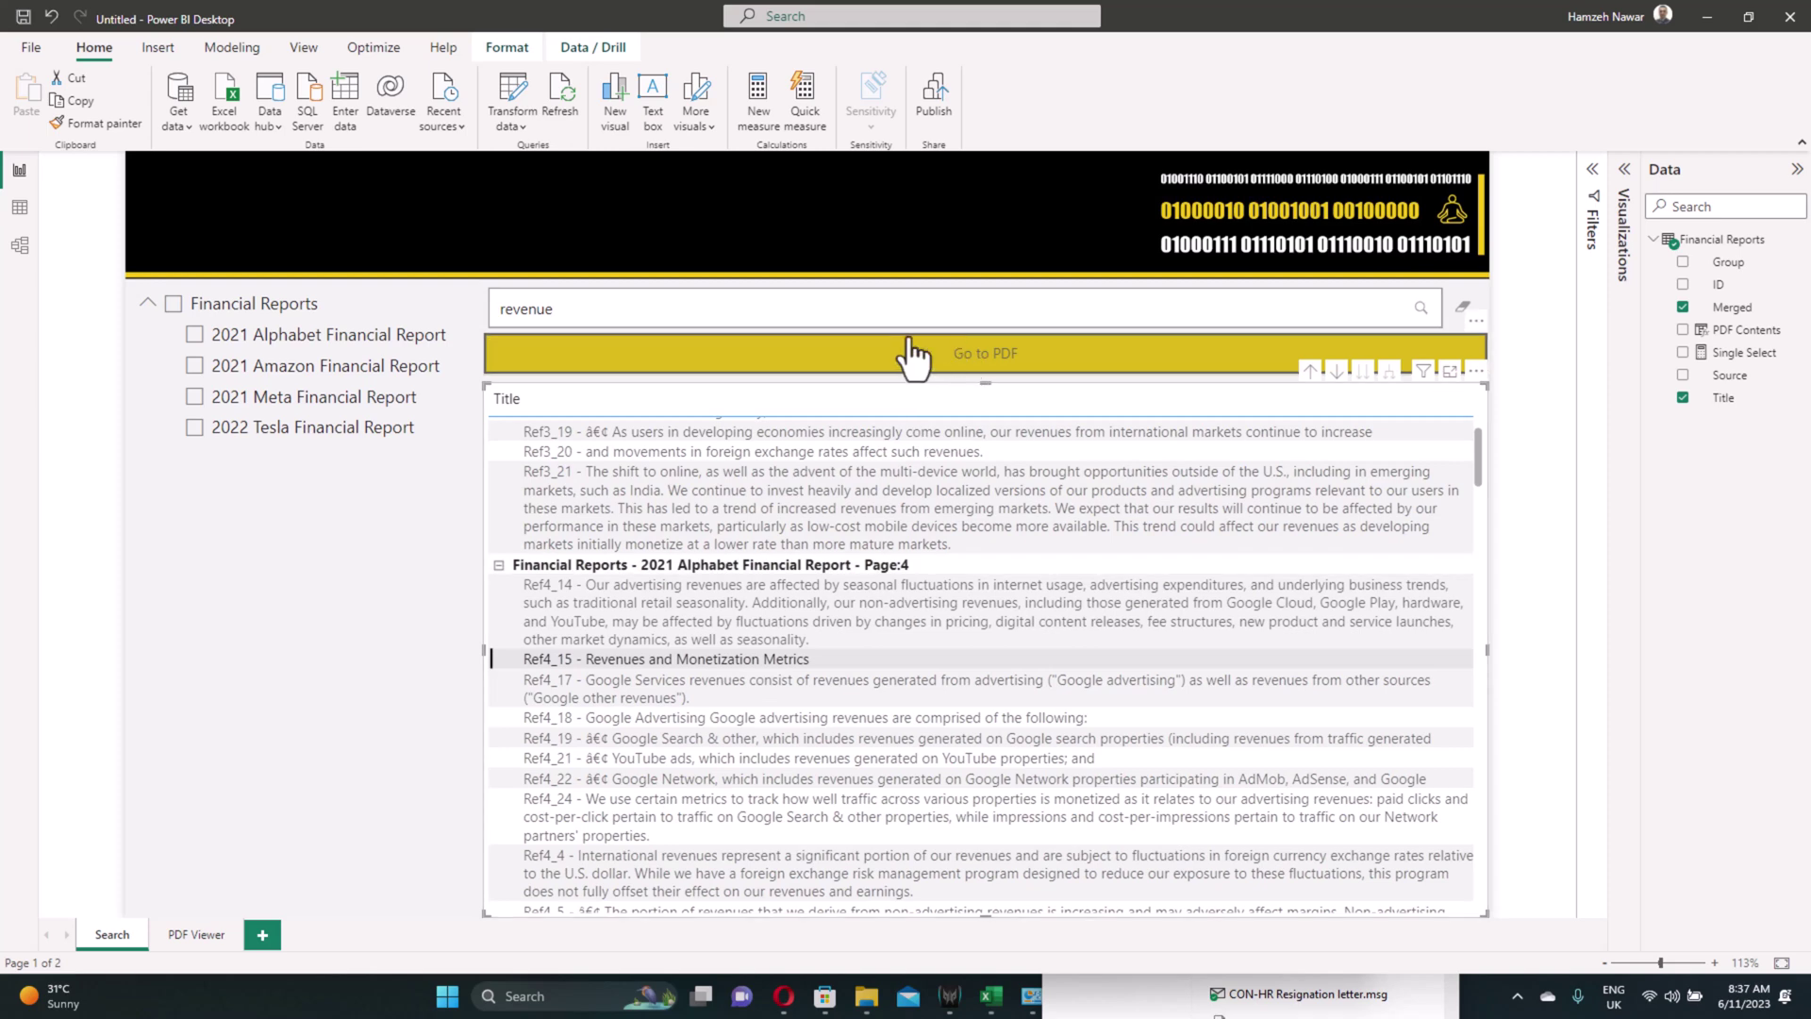
left_click(906, 363, "ctrl")
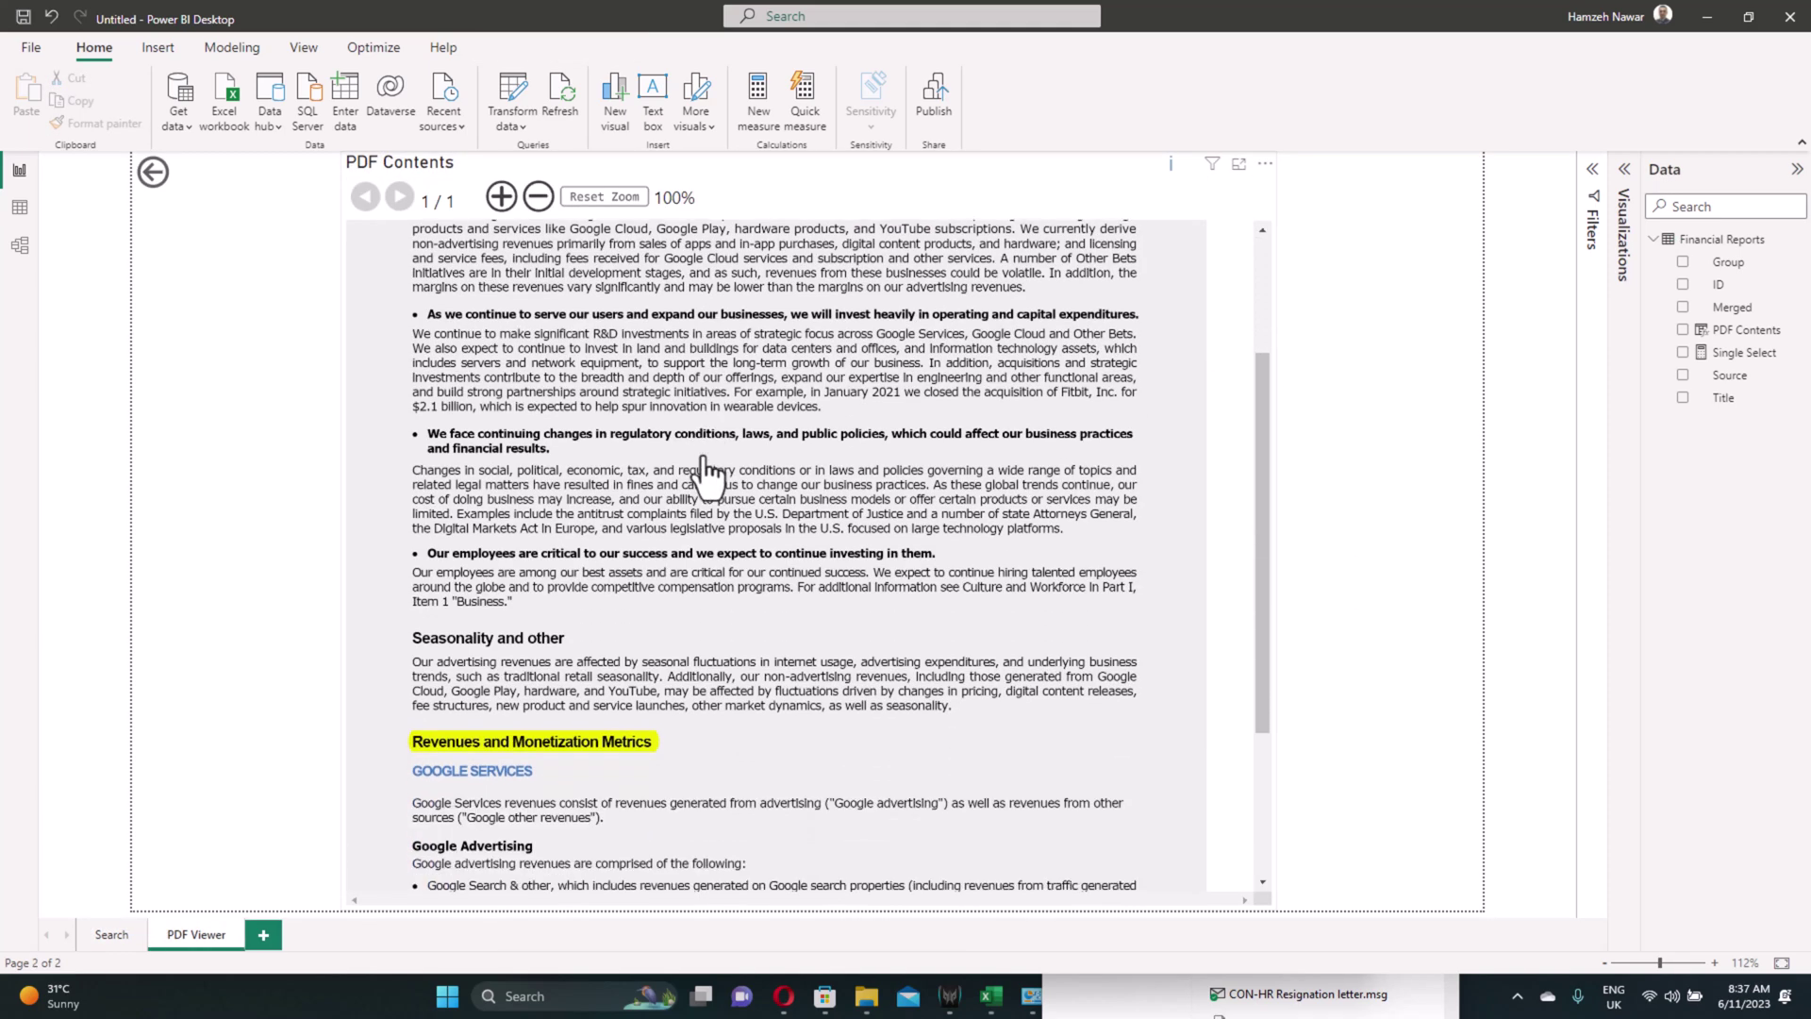
scroll(705, 471, "down", 5)
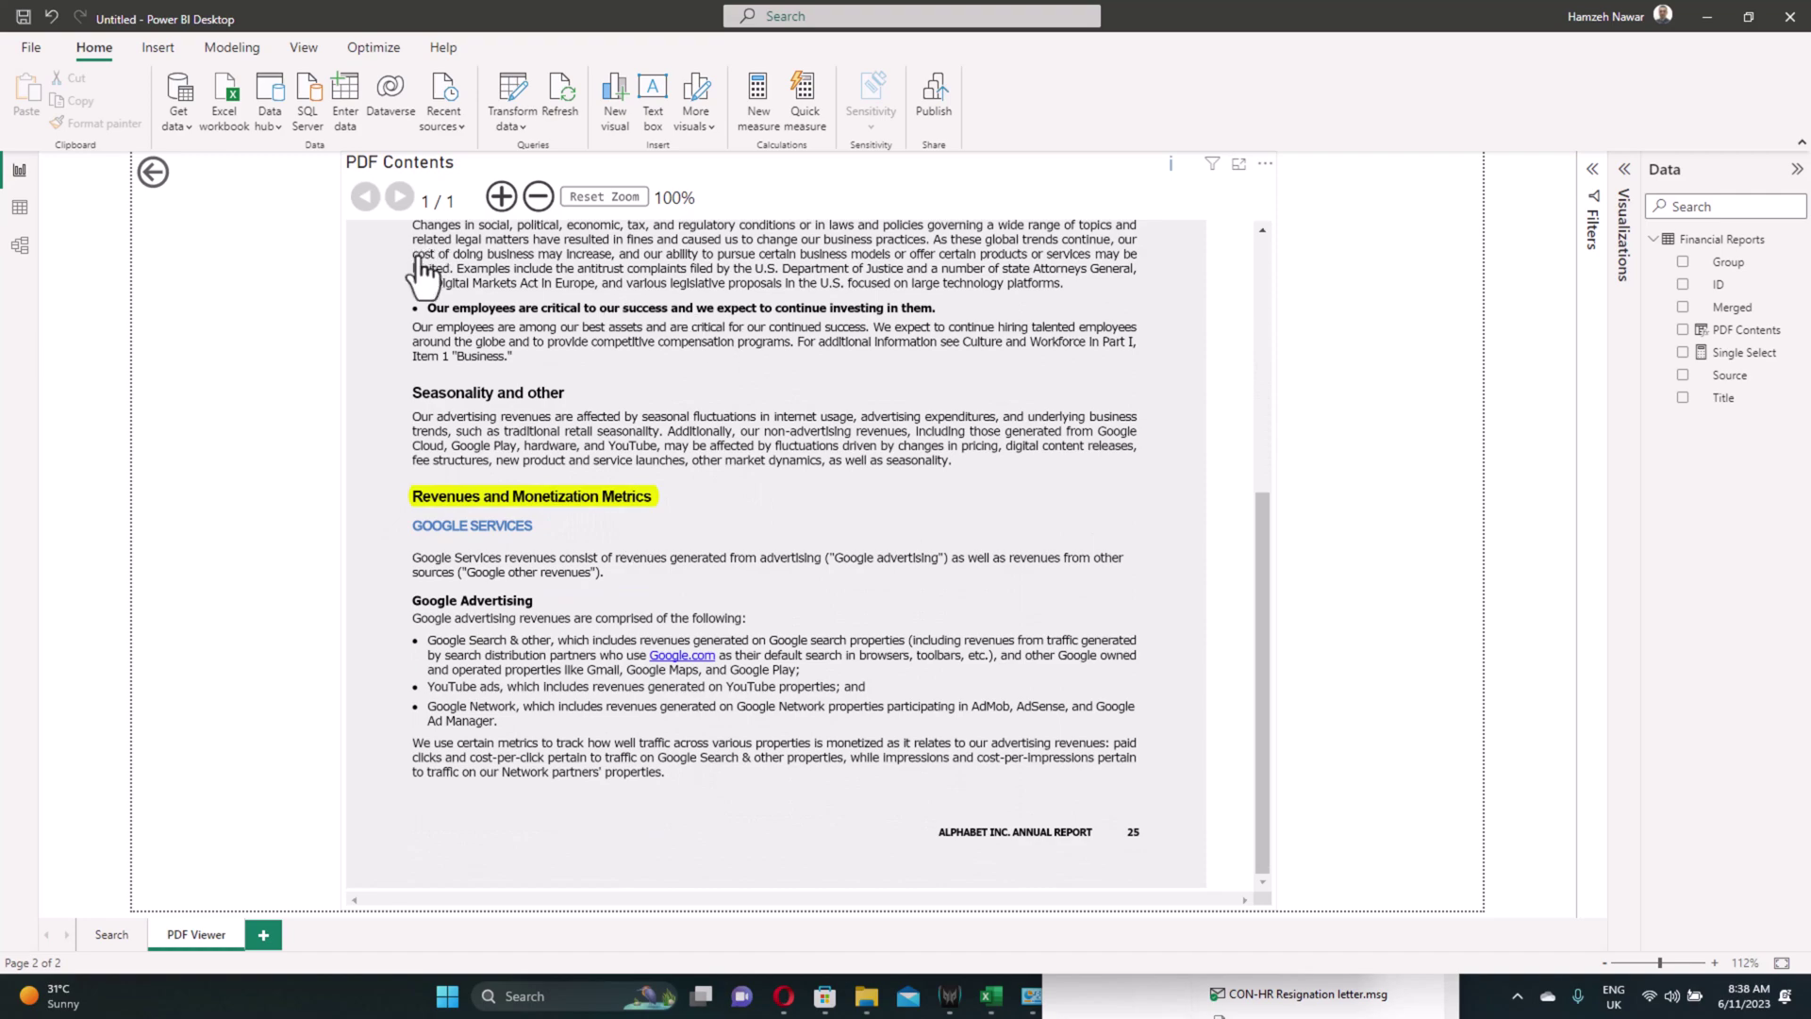
left_click(155, 179, "ctrl")
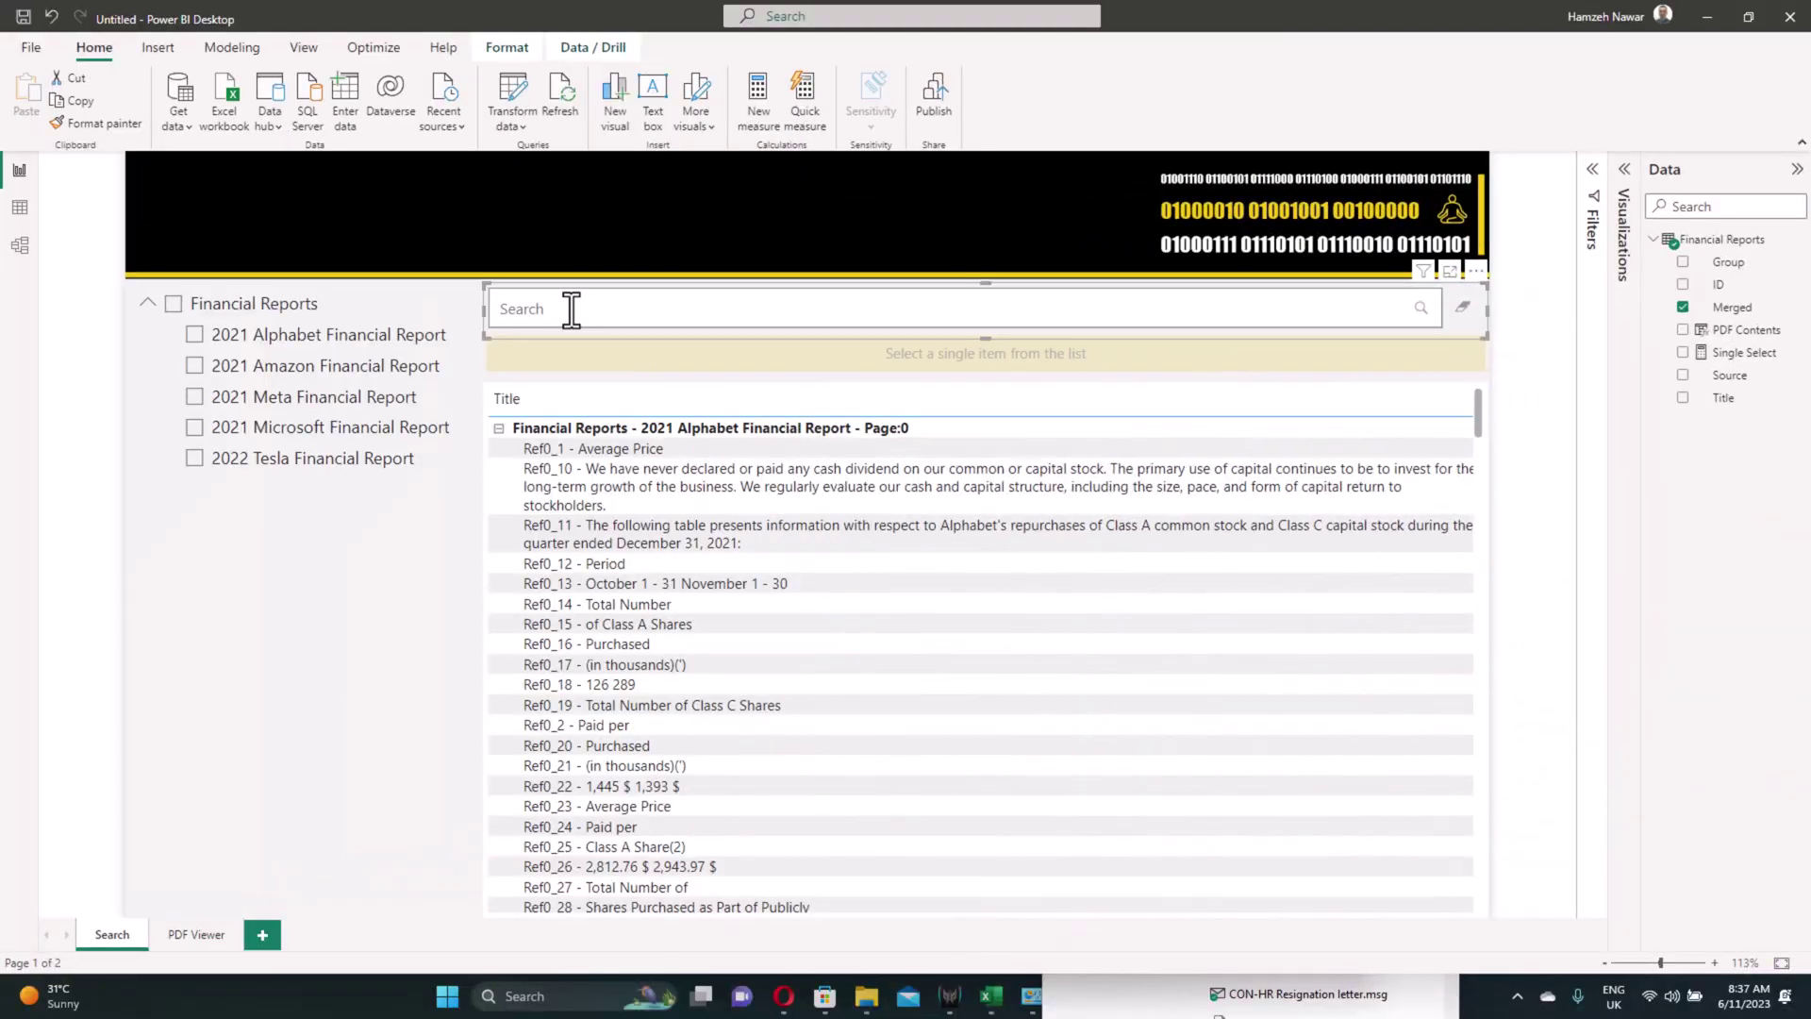
Step: Repeat the "revenue" search and open the PDF page for the Ref4_15 Revenues and Monetization Metrics row
type("nue")
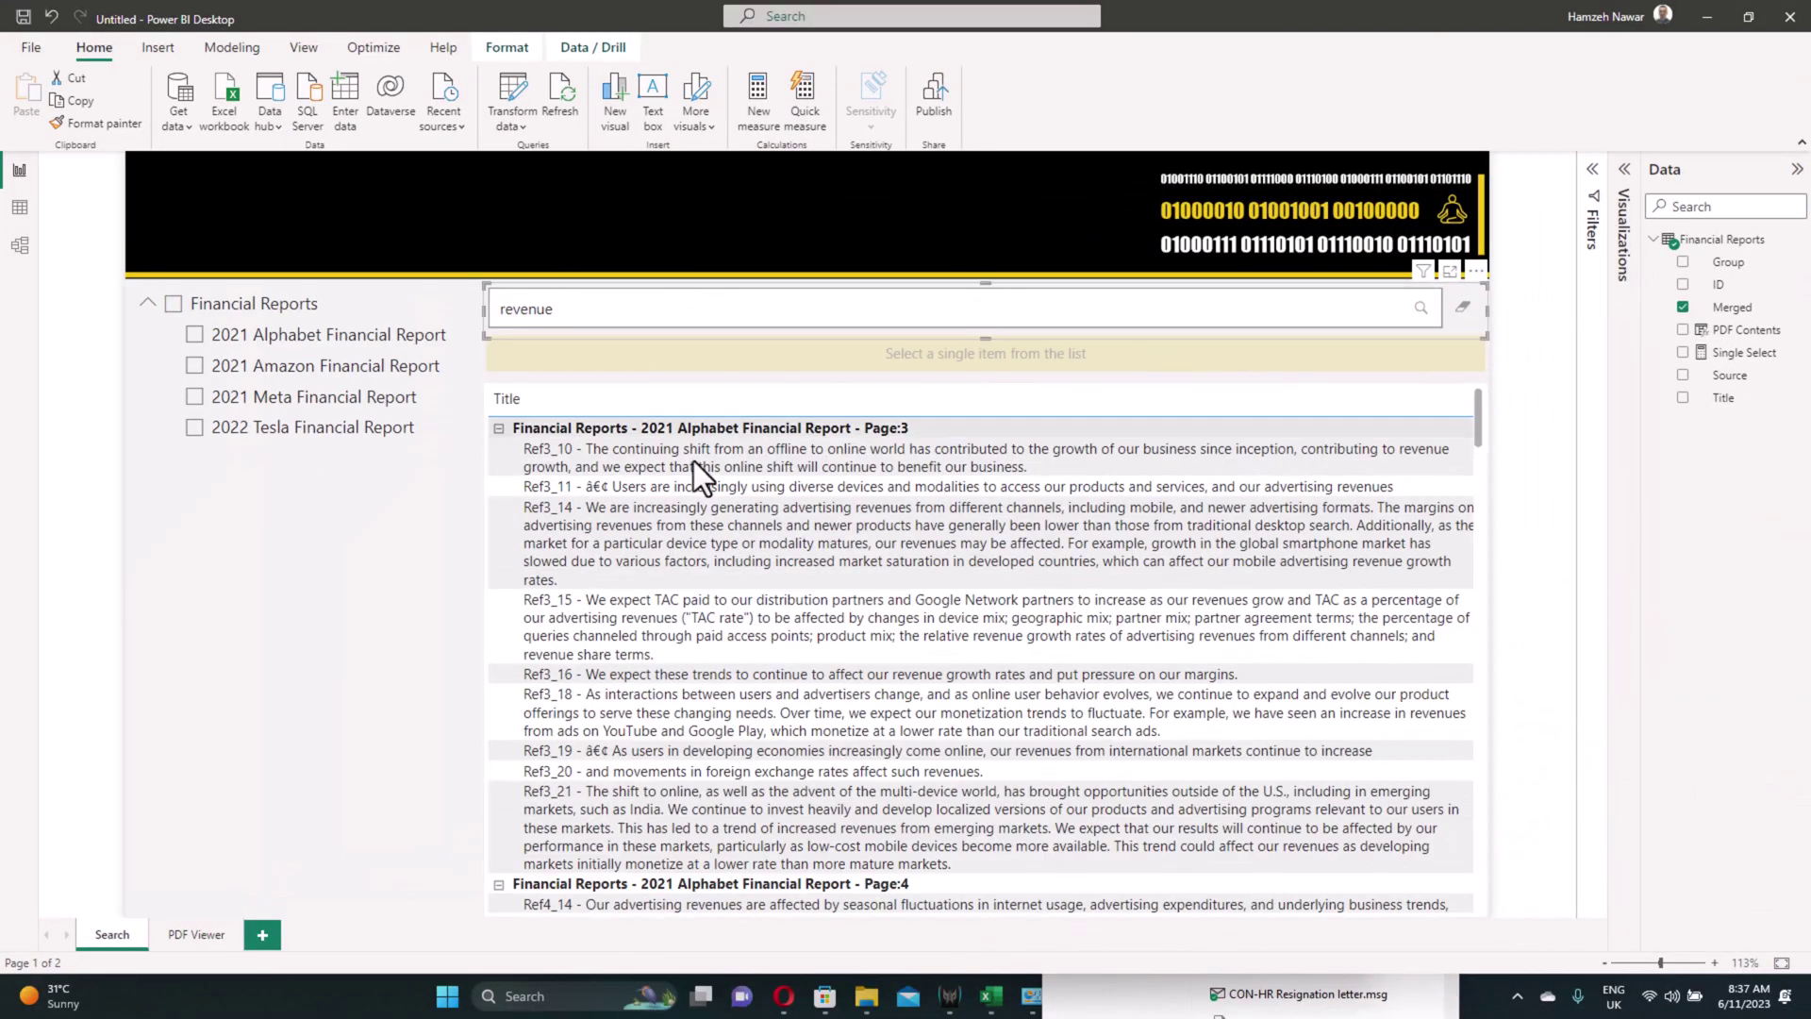
scroll(772, 517, "down", 3)
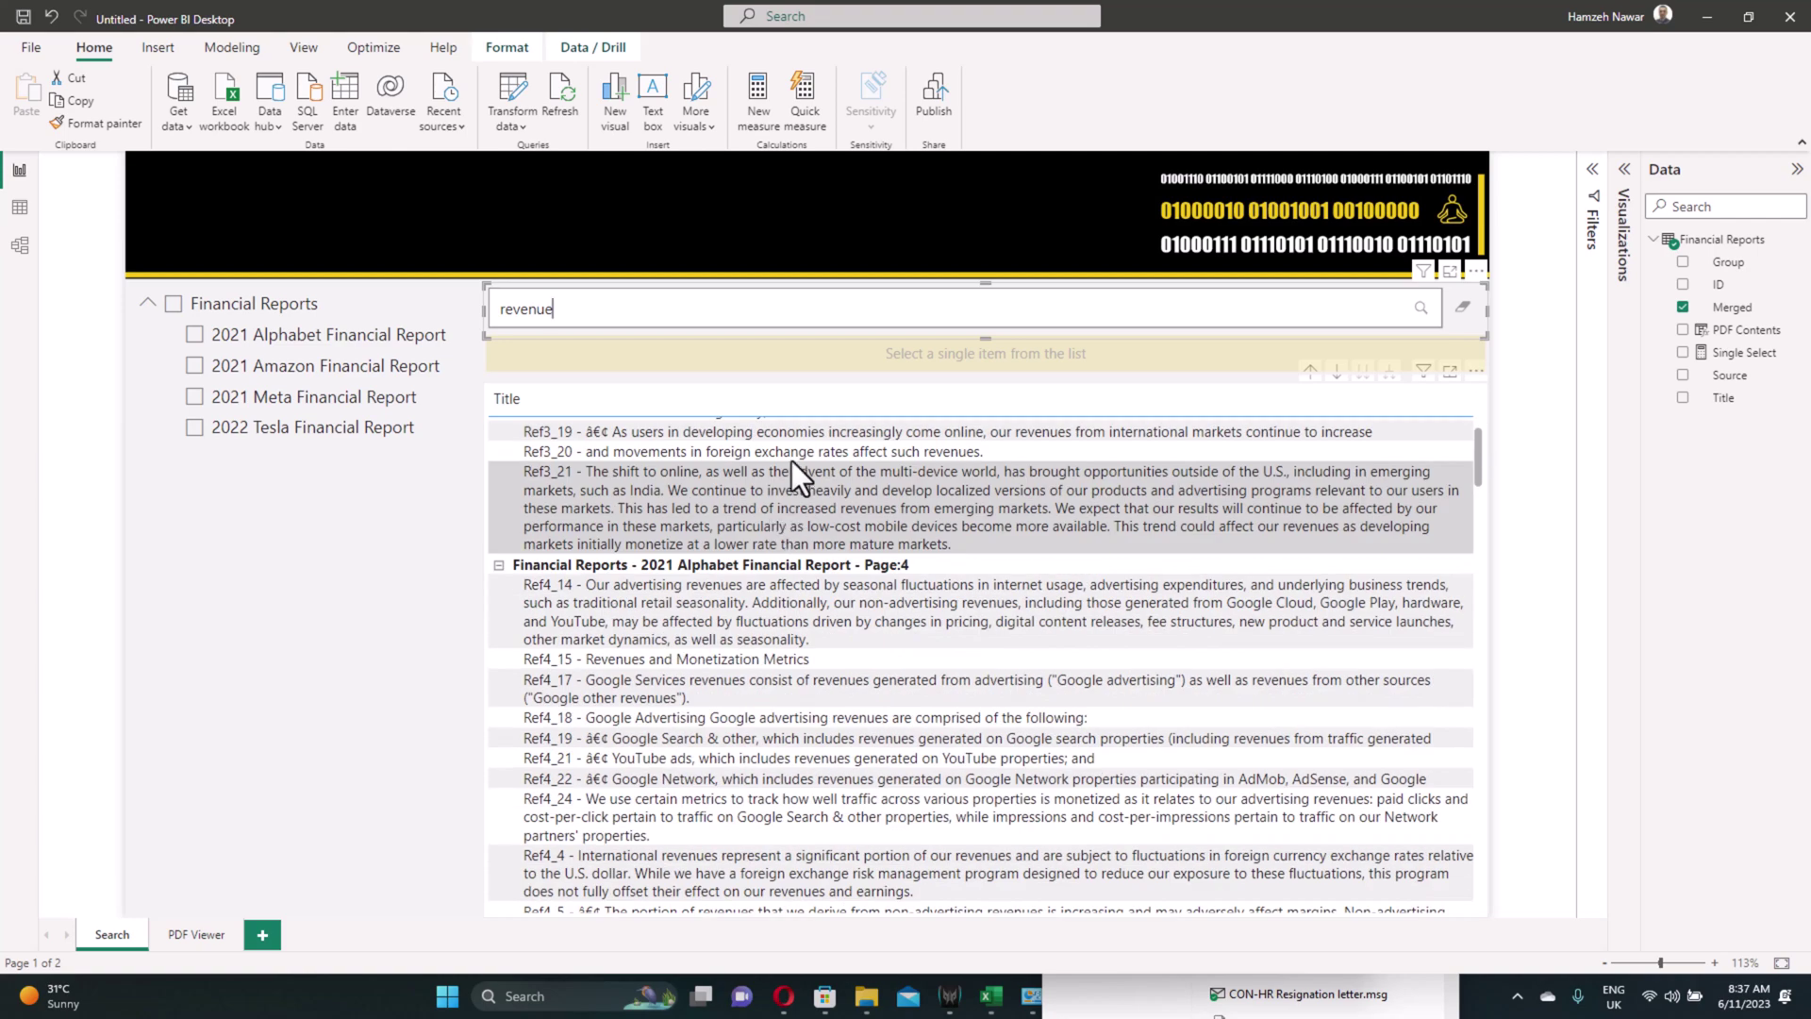
left_click(751, 660)
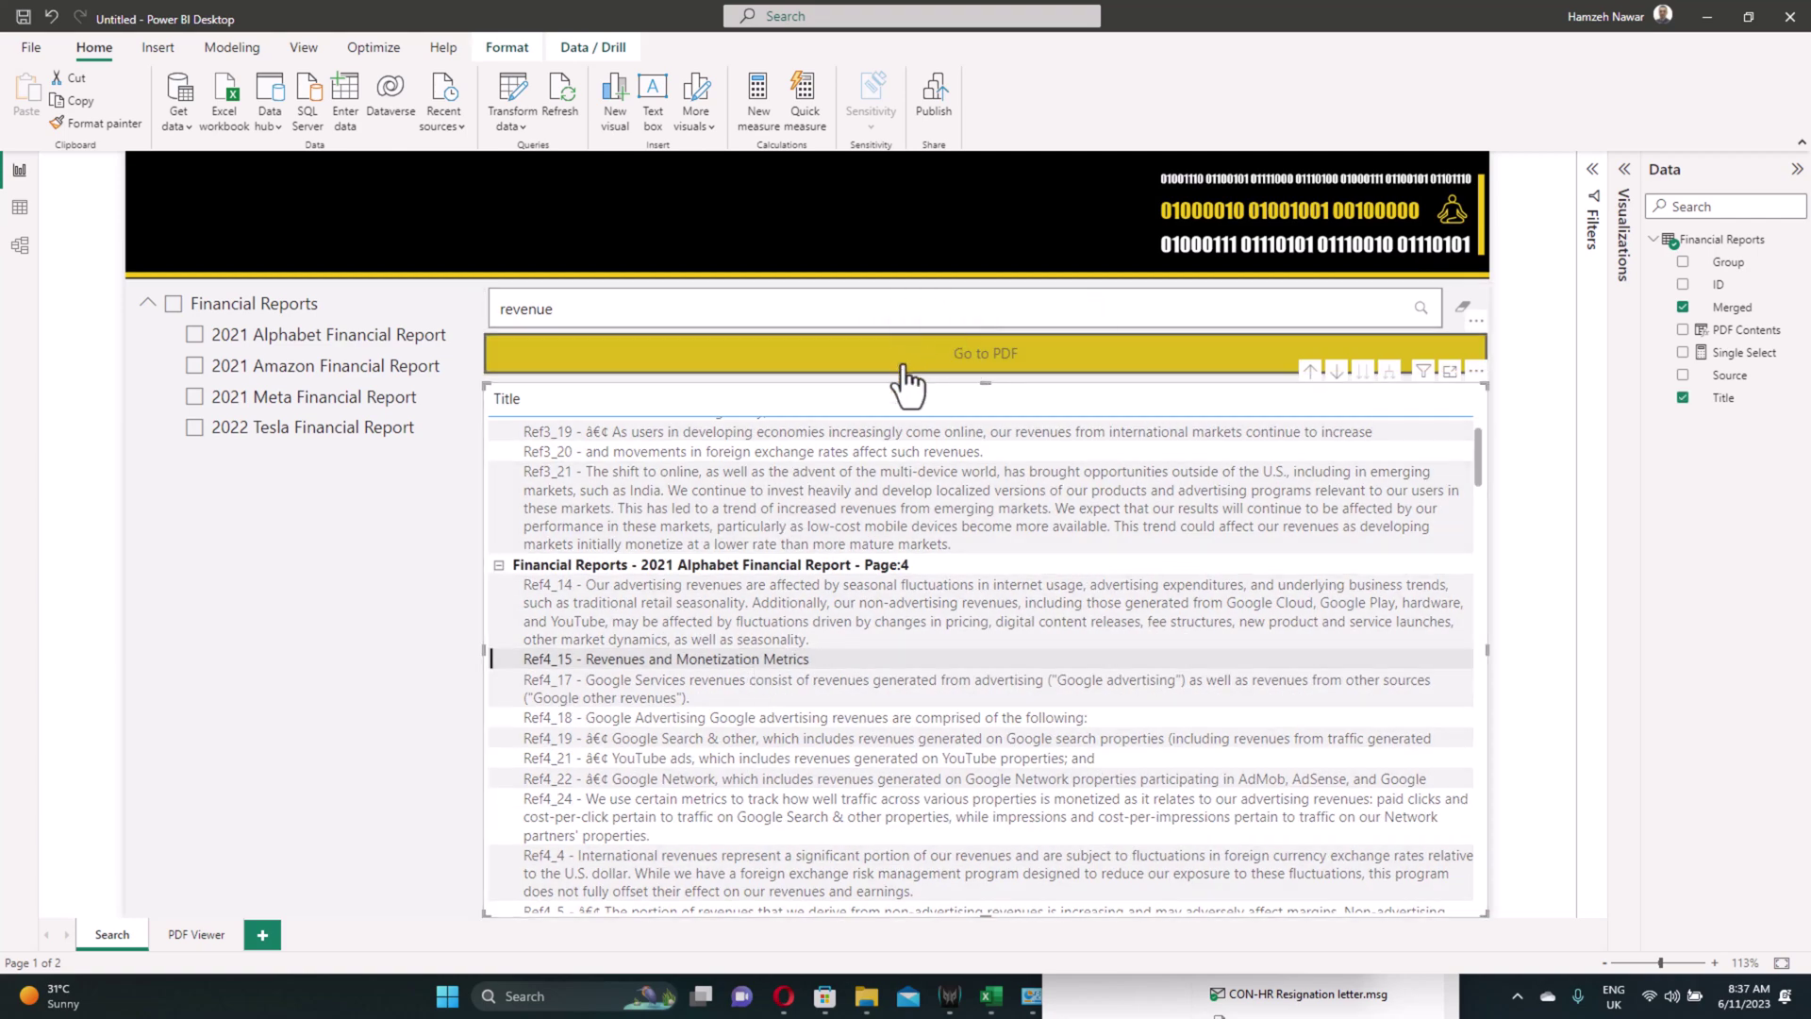
left_click(906, 357, "ctrl")
scroll(703, 481, "down", 2)
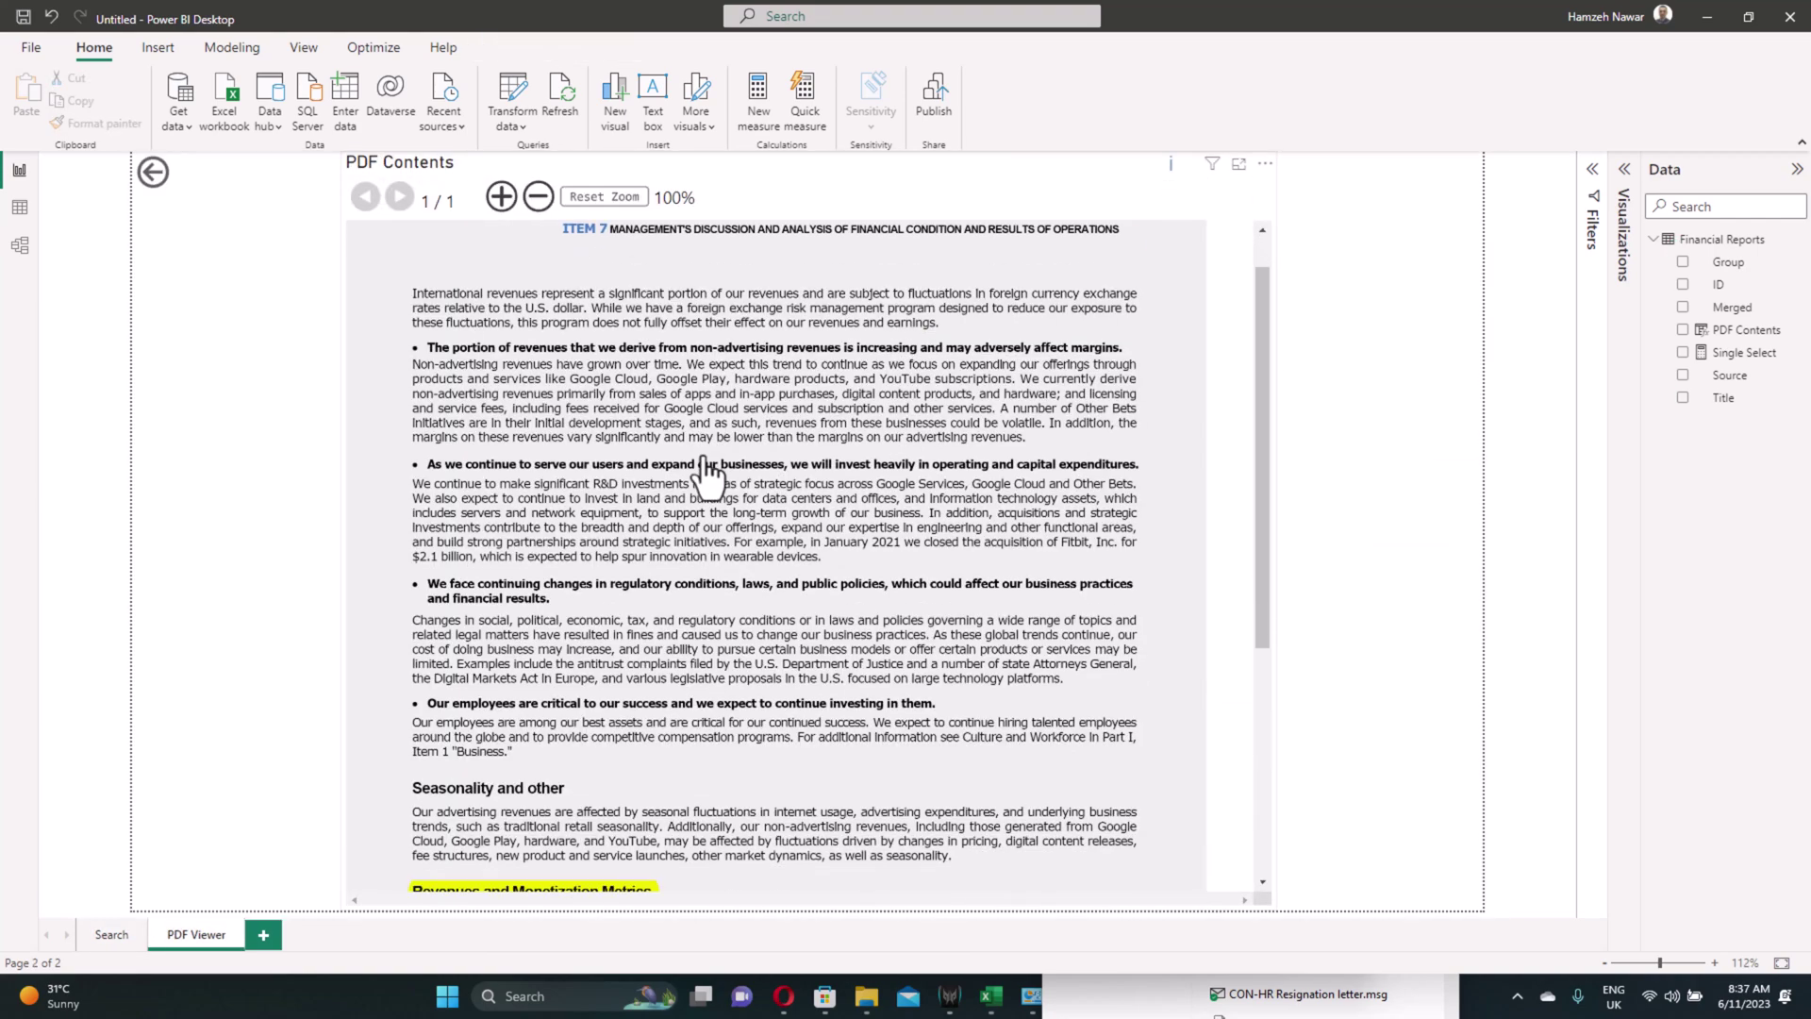